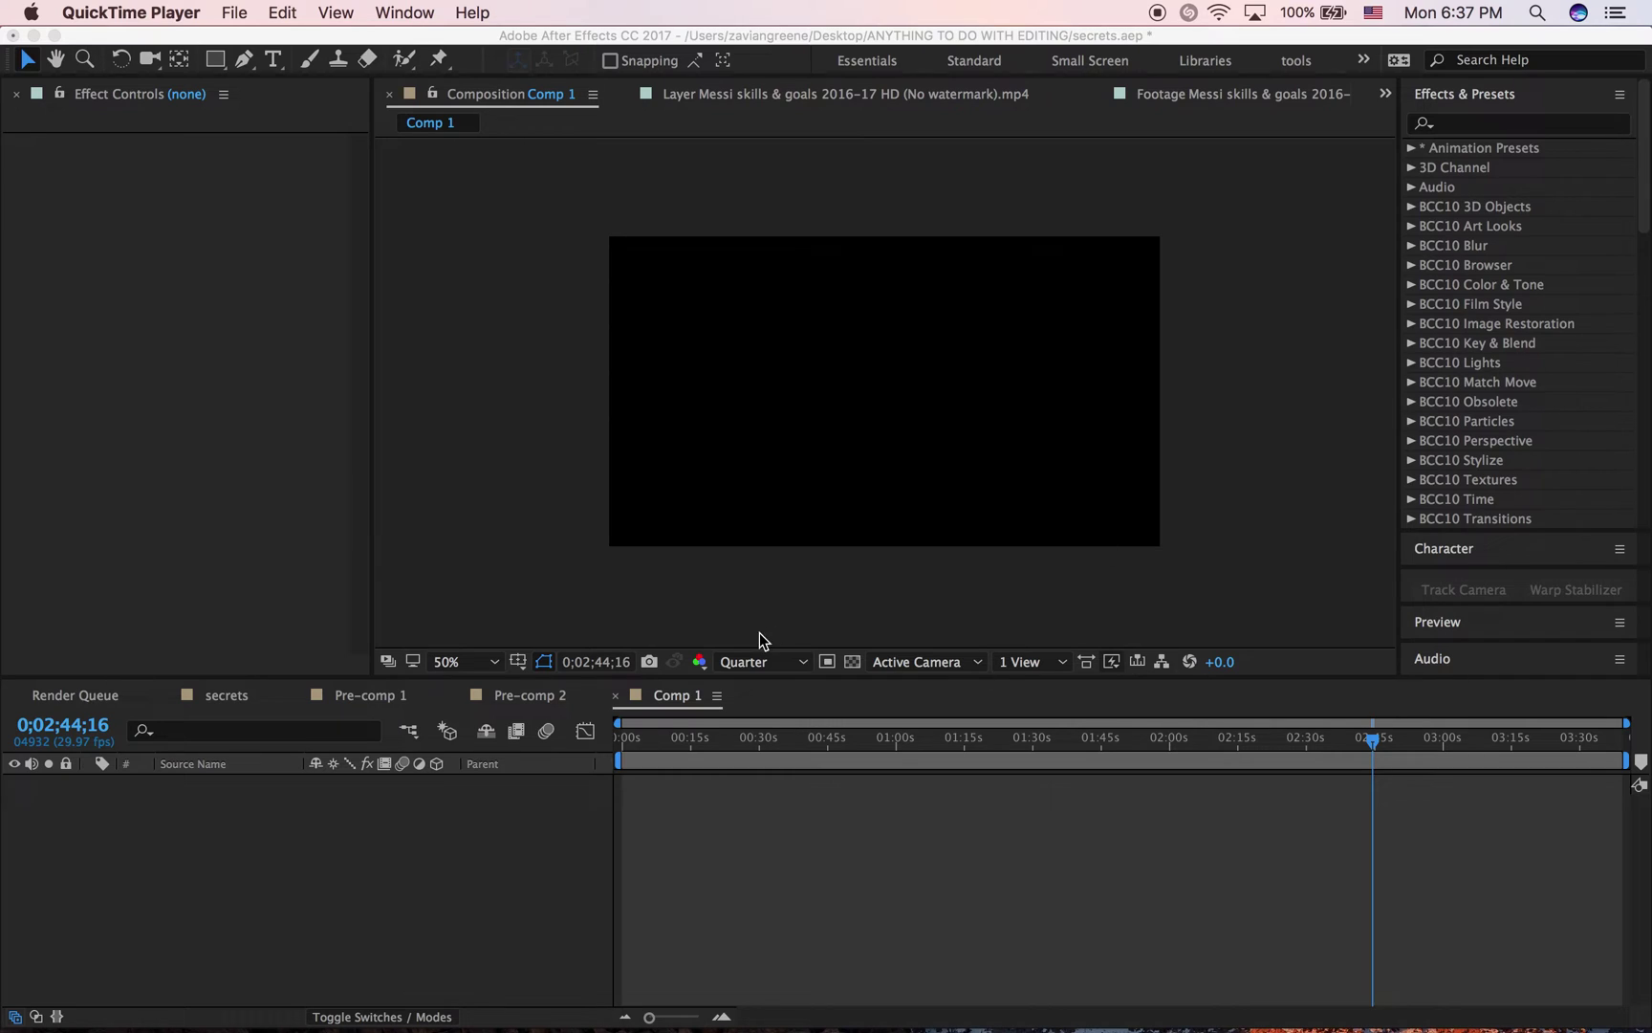
Step: Change Comp 1's composition preset to HDV/HDTV 720 29.97
{"action": "left_click", "coordinate": [656, 740]}
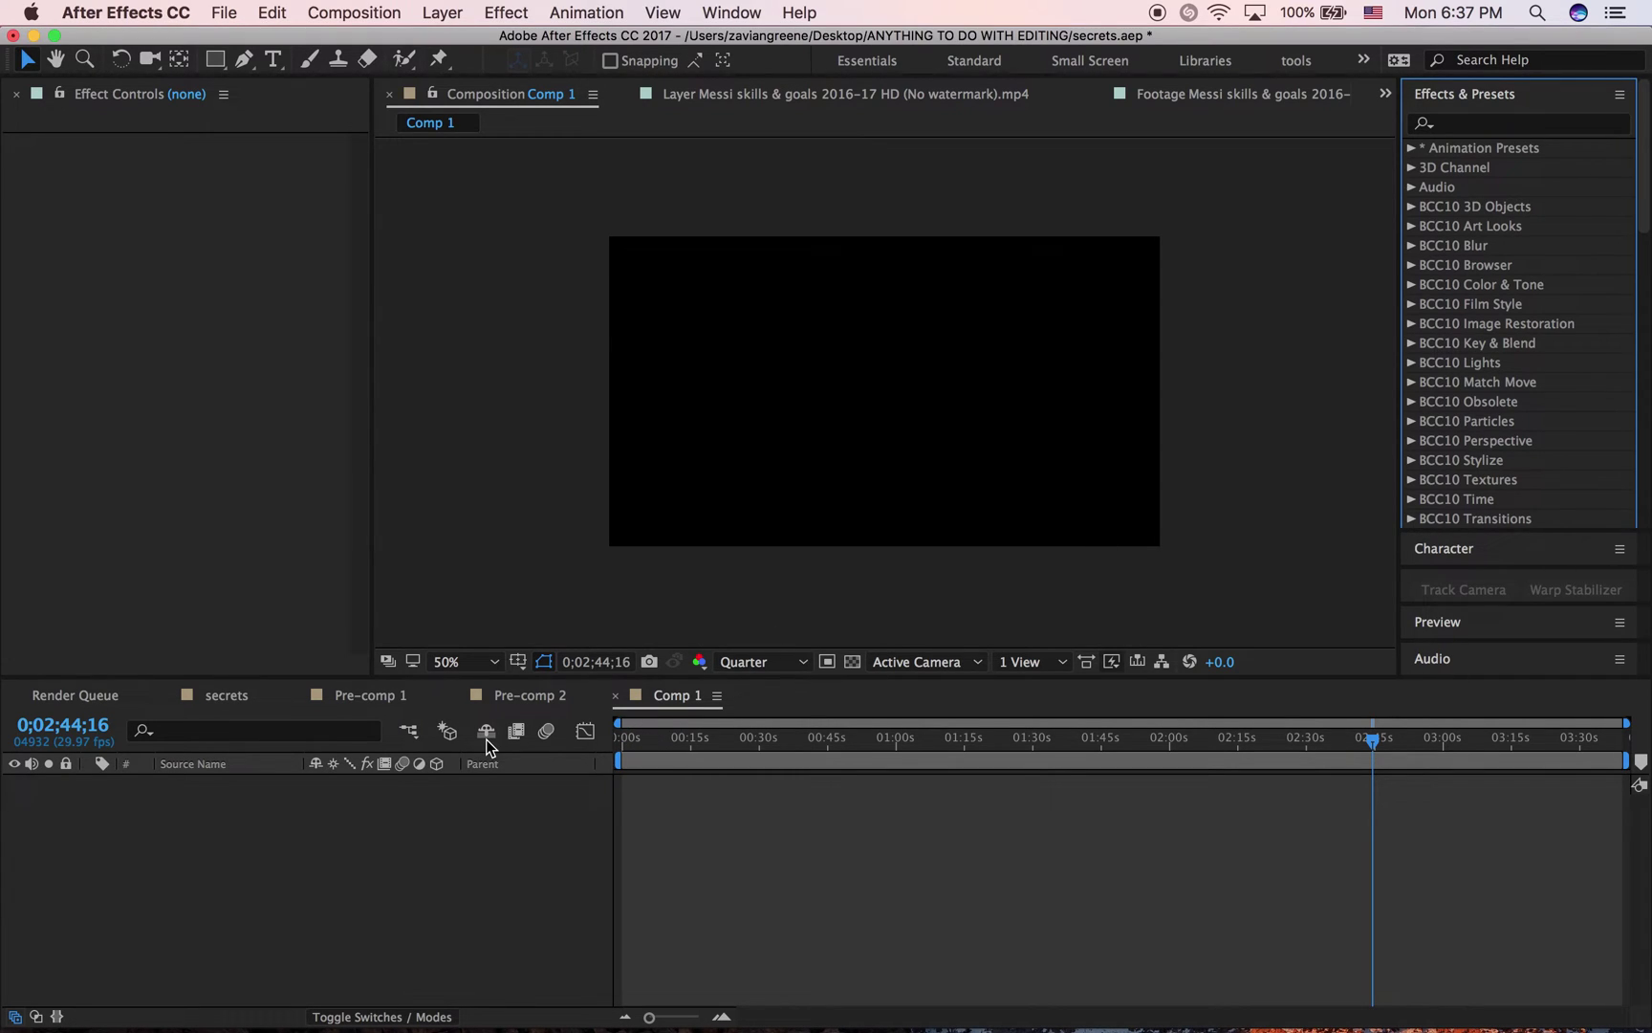
{"action": "left_click_drag", "start_coordinate": [656, 737], "coordinate": [621, 737]}
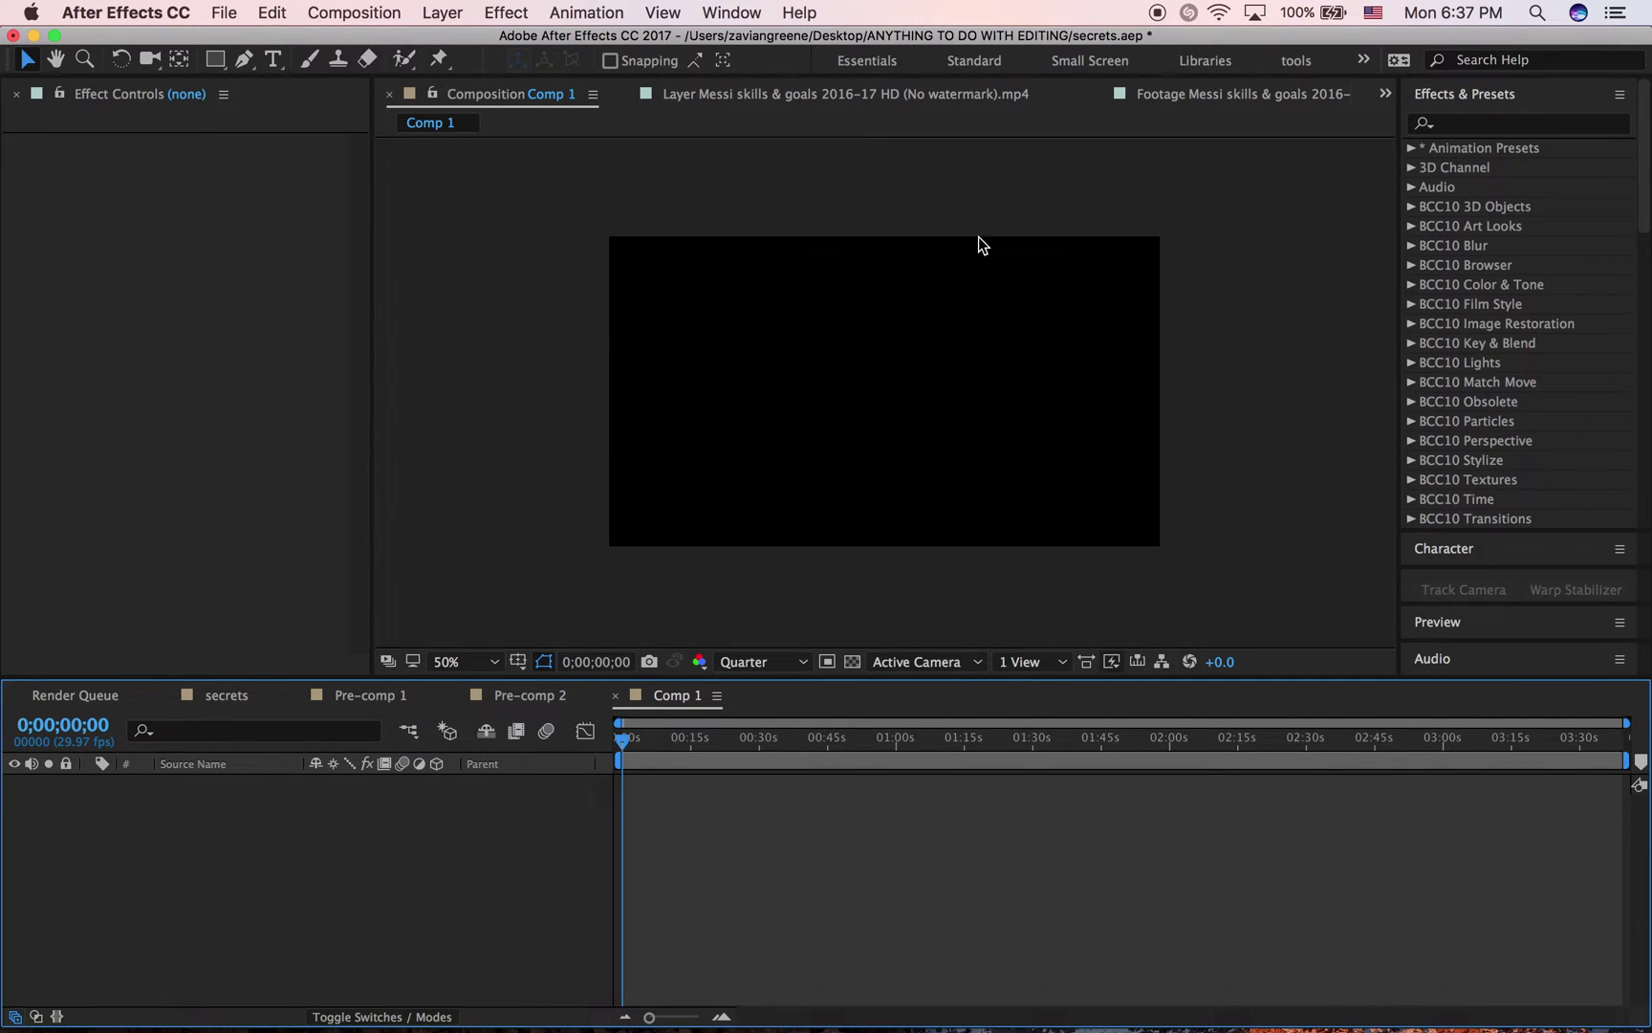
{"action": "scroll", "coordinate": [979, 237], "scroll_direction": "up", "scroll_amount": 1}
{"action": "scroll", "coordinate": [978, 237], "scroll_direction": "down", "scroll_amount": 1}
{"action": "left_click", "coordinate": [442, 13]}
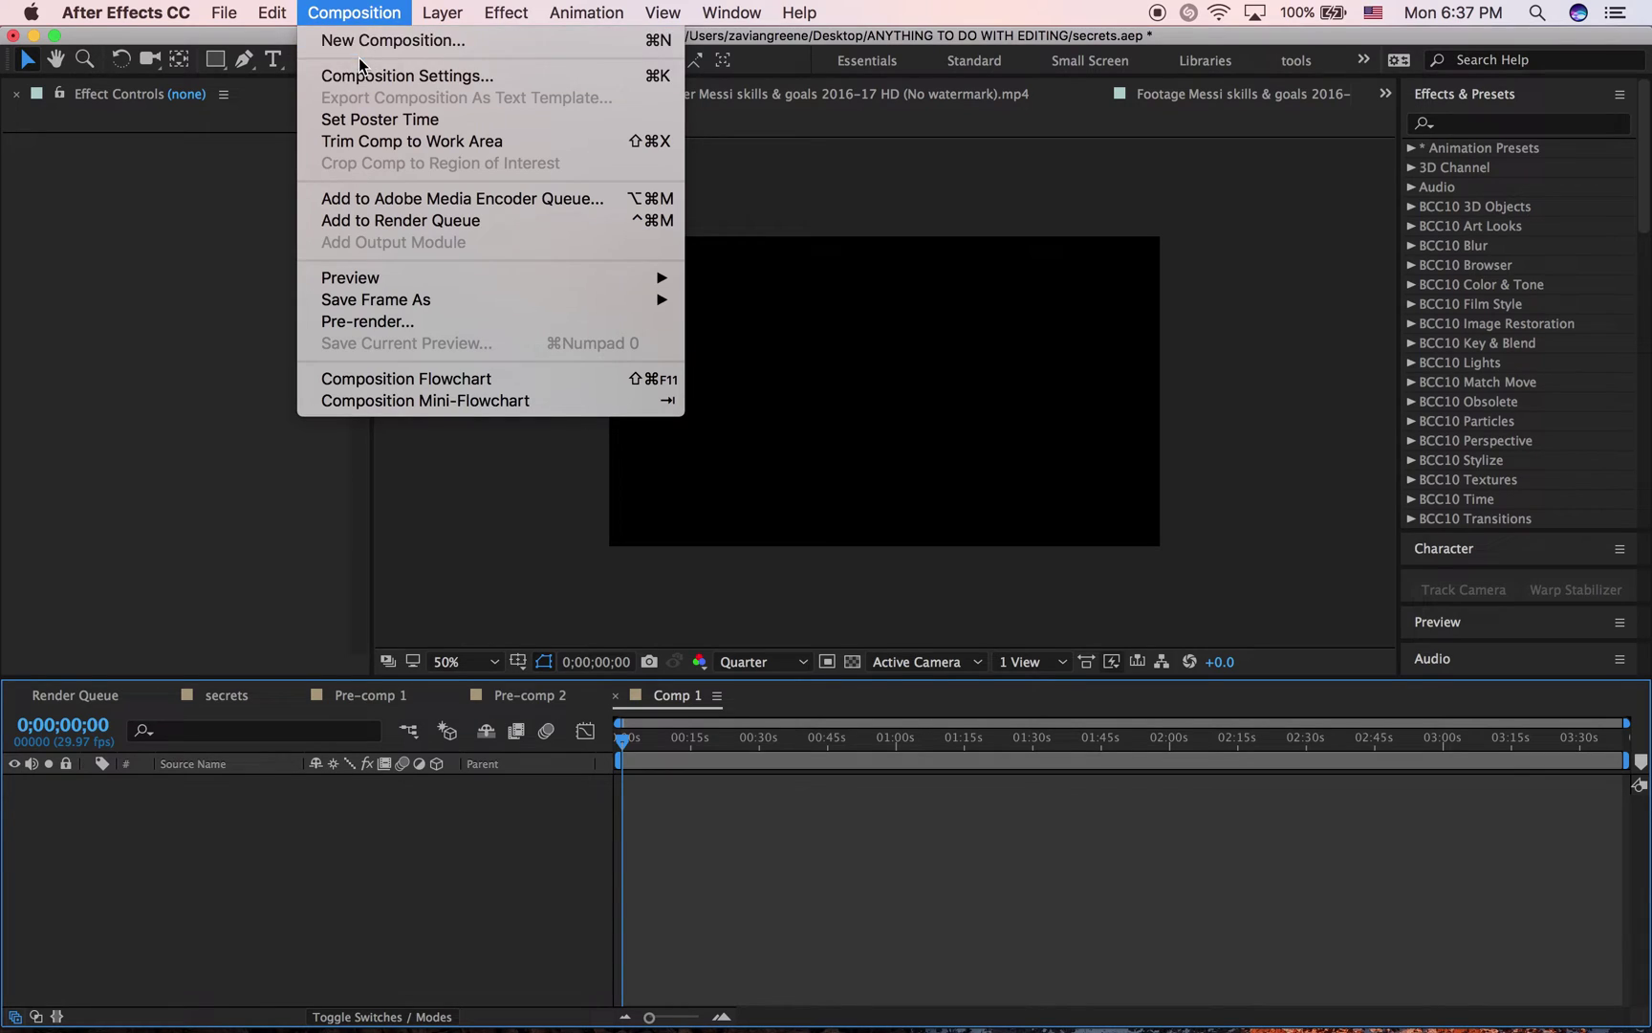
{"action": "left_click", "coordinate": [383, 75]}
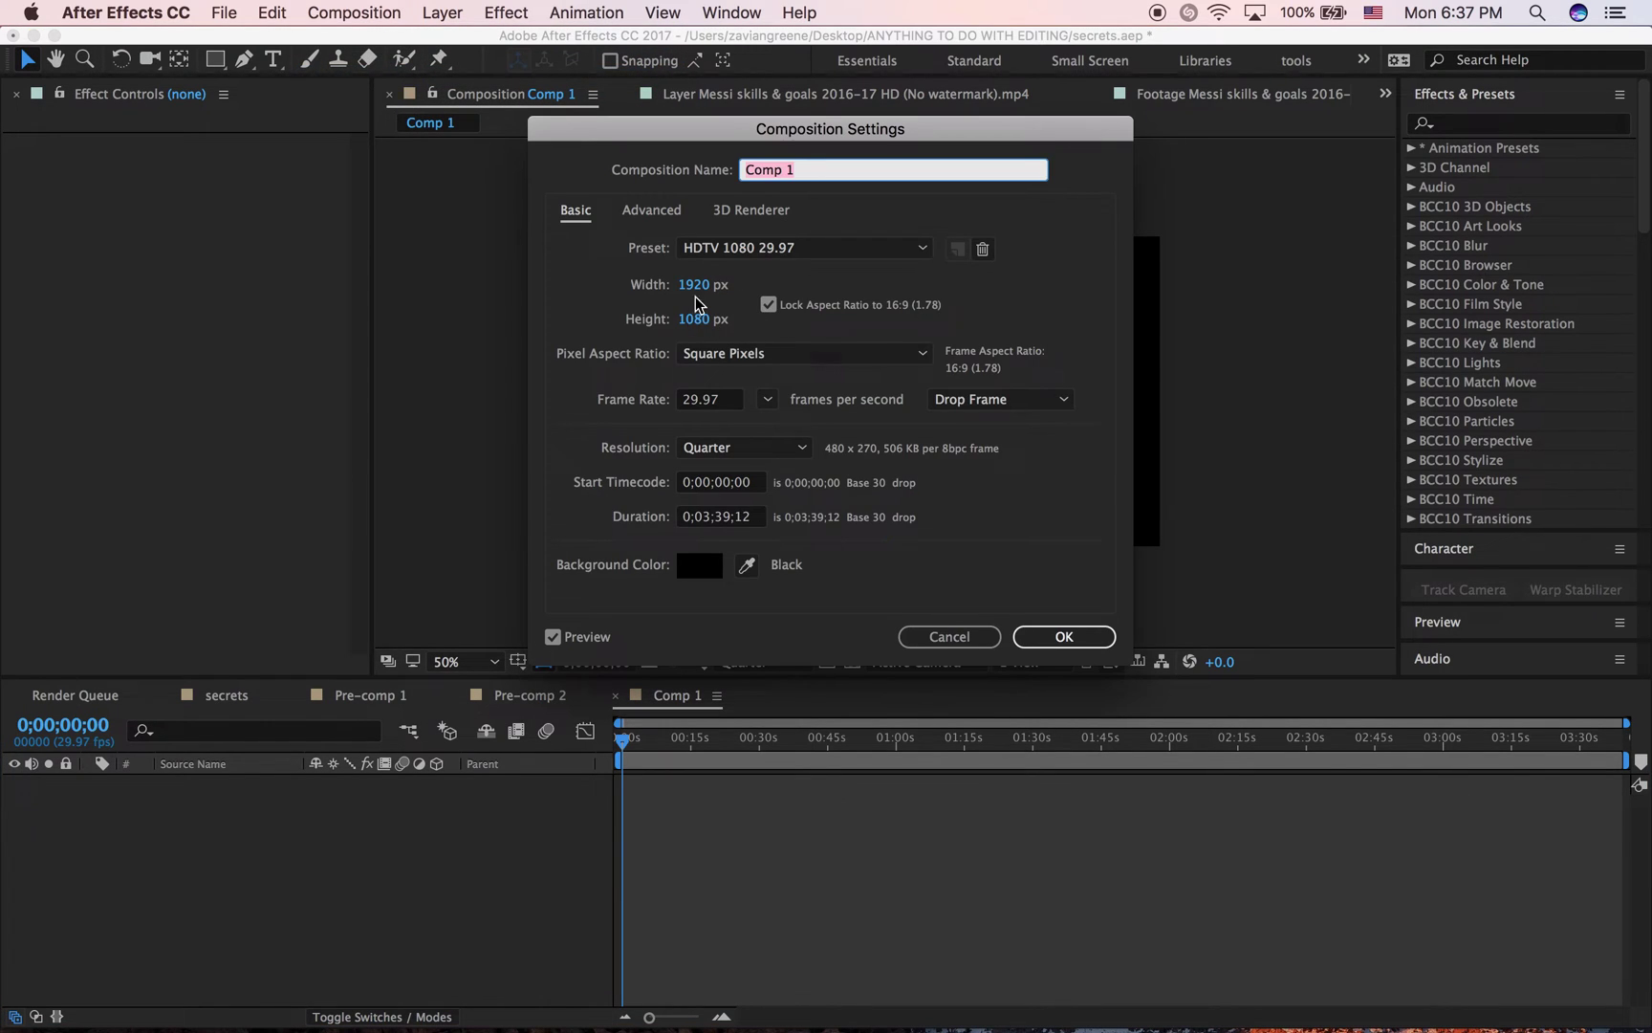
{"action": "left_click", "coordinate": [732, 247]}
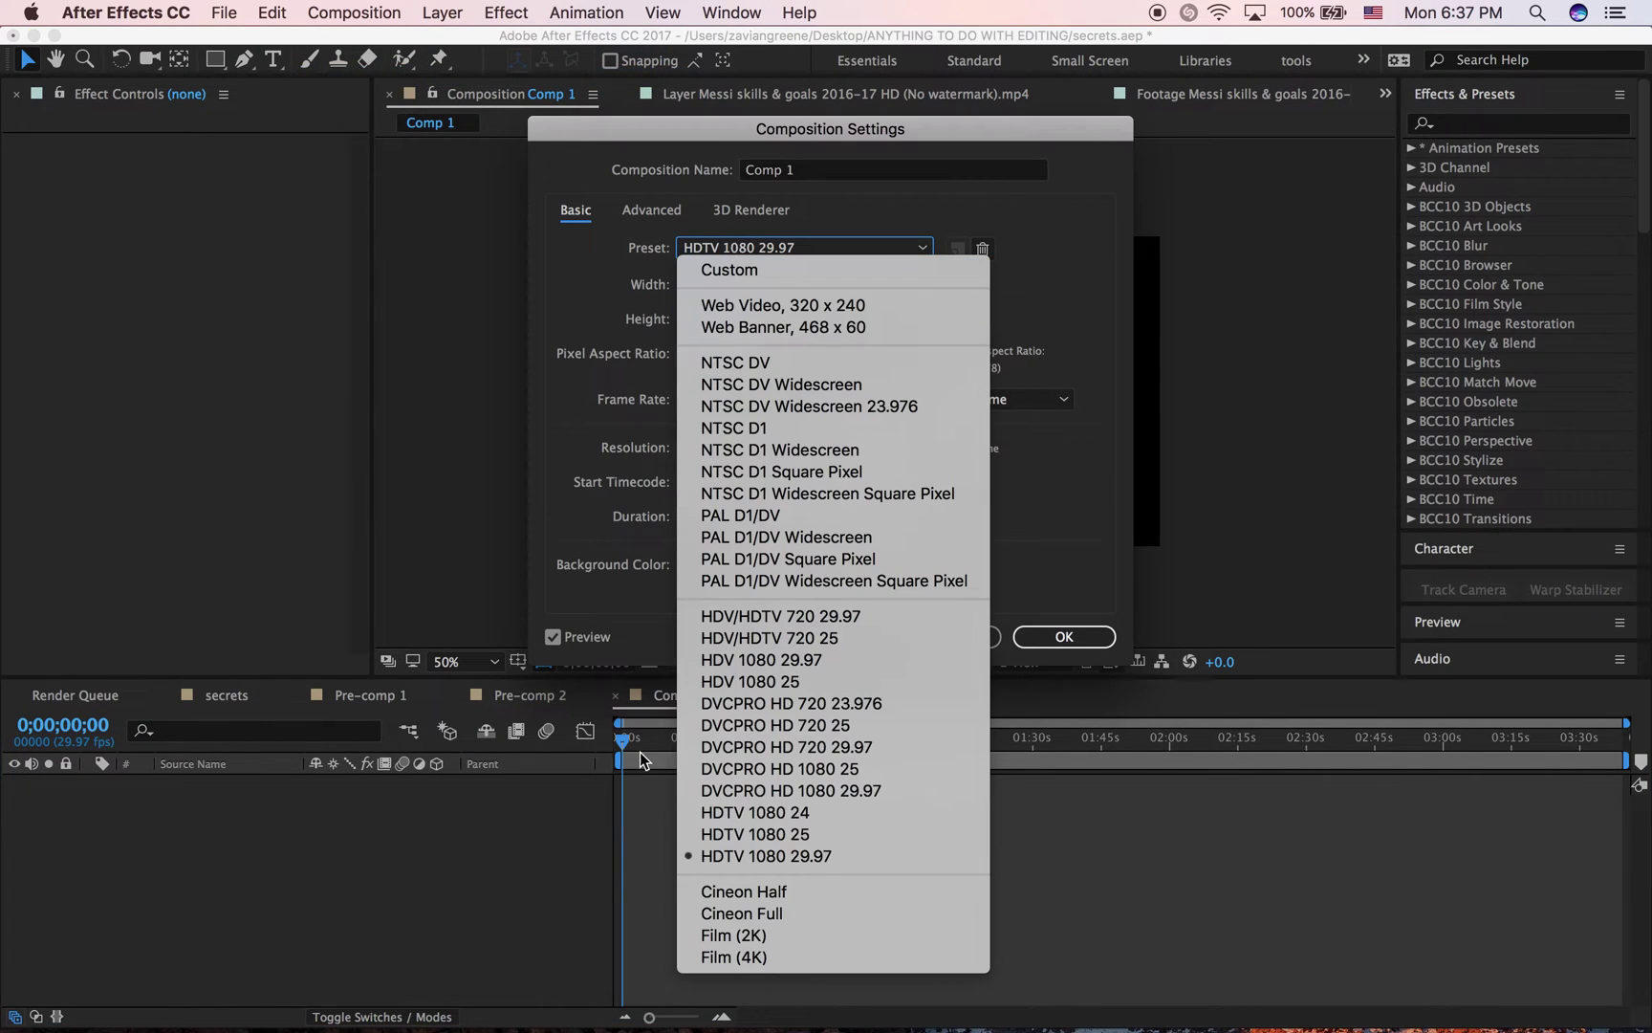
{"action": "left_click", "coordinate": [788, 619]}
{"action": "key", "text": "Return"}
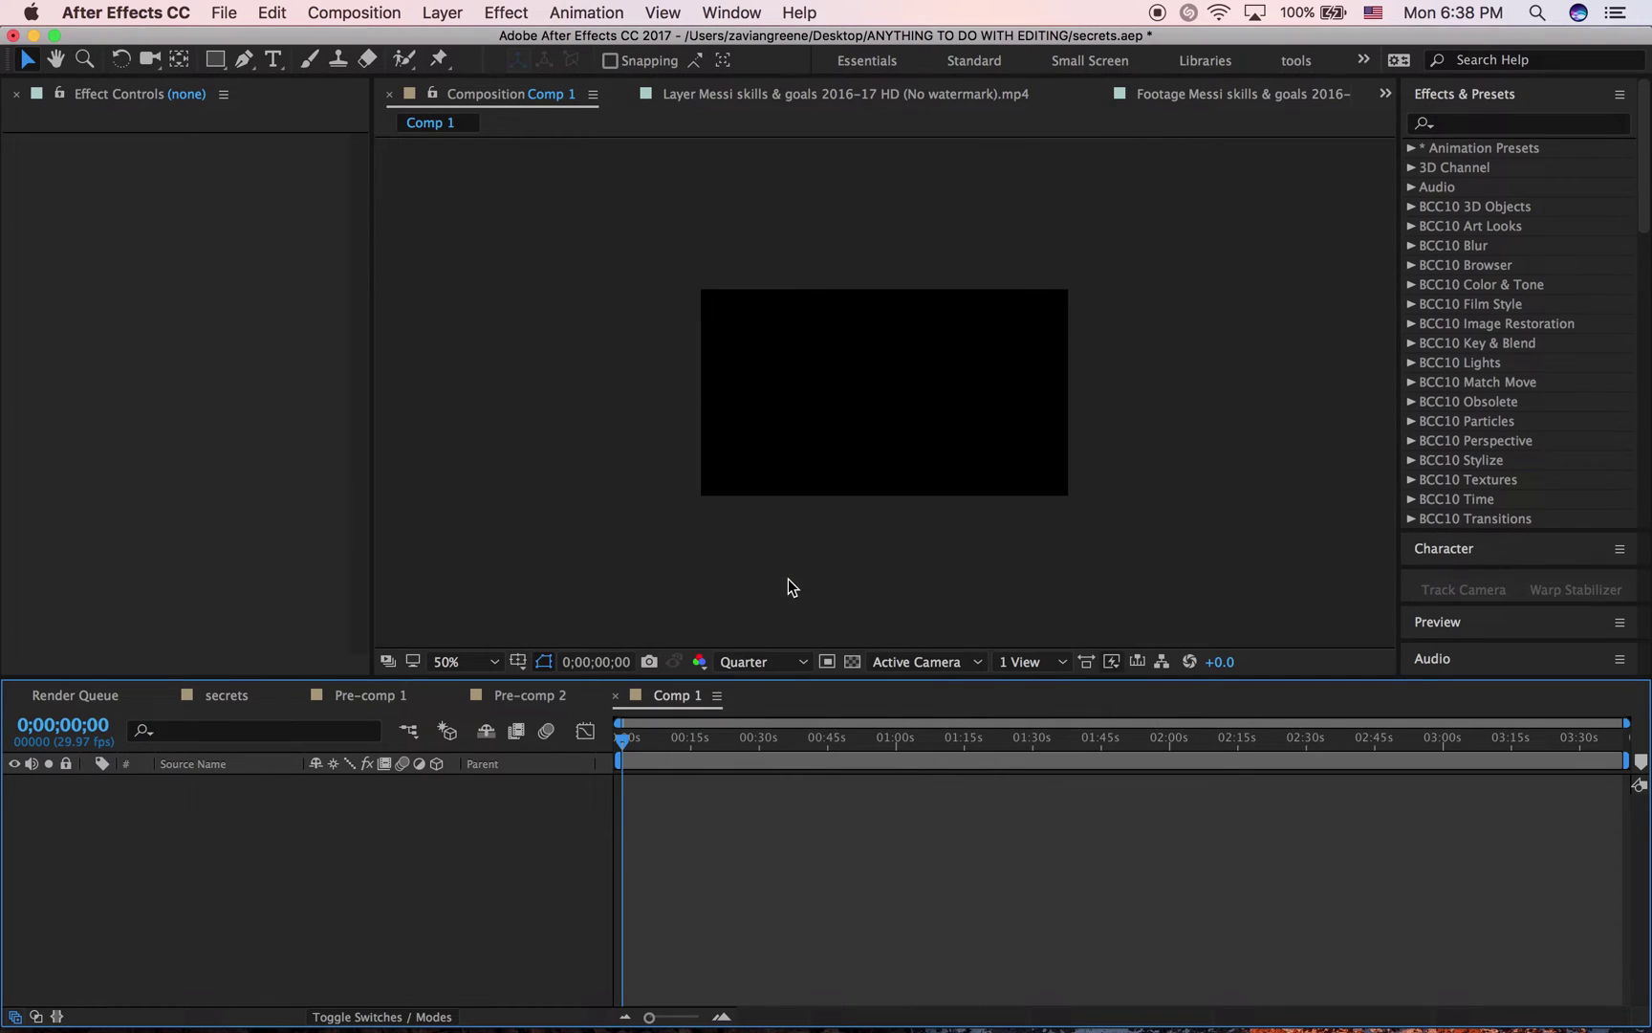
Step: Show the composition at 100%, preview playback and zoom the timeline in
{"action": "key", "text": "slash"}
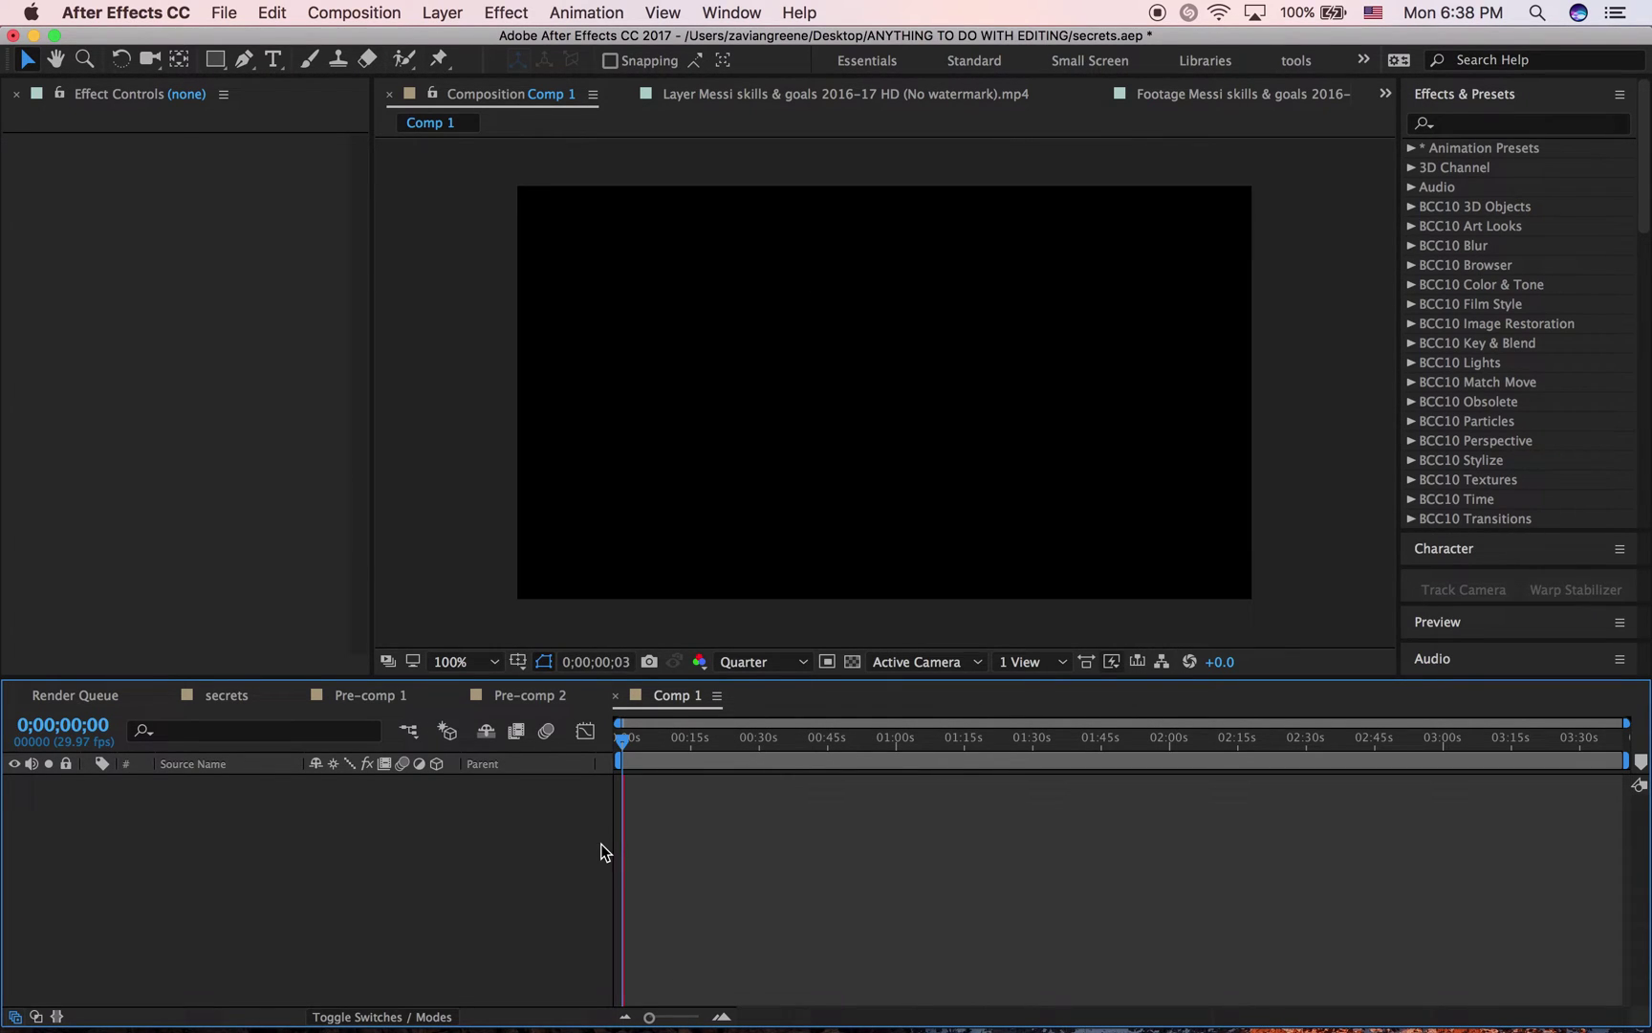
{"action": "key", "text": "space"}
{"action": "key", "text": "equal"}
{"action": "key", "text": "equal"}
{"action": "key", "text": "equal"}
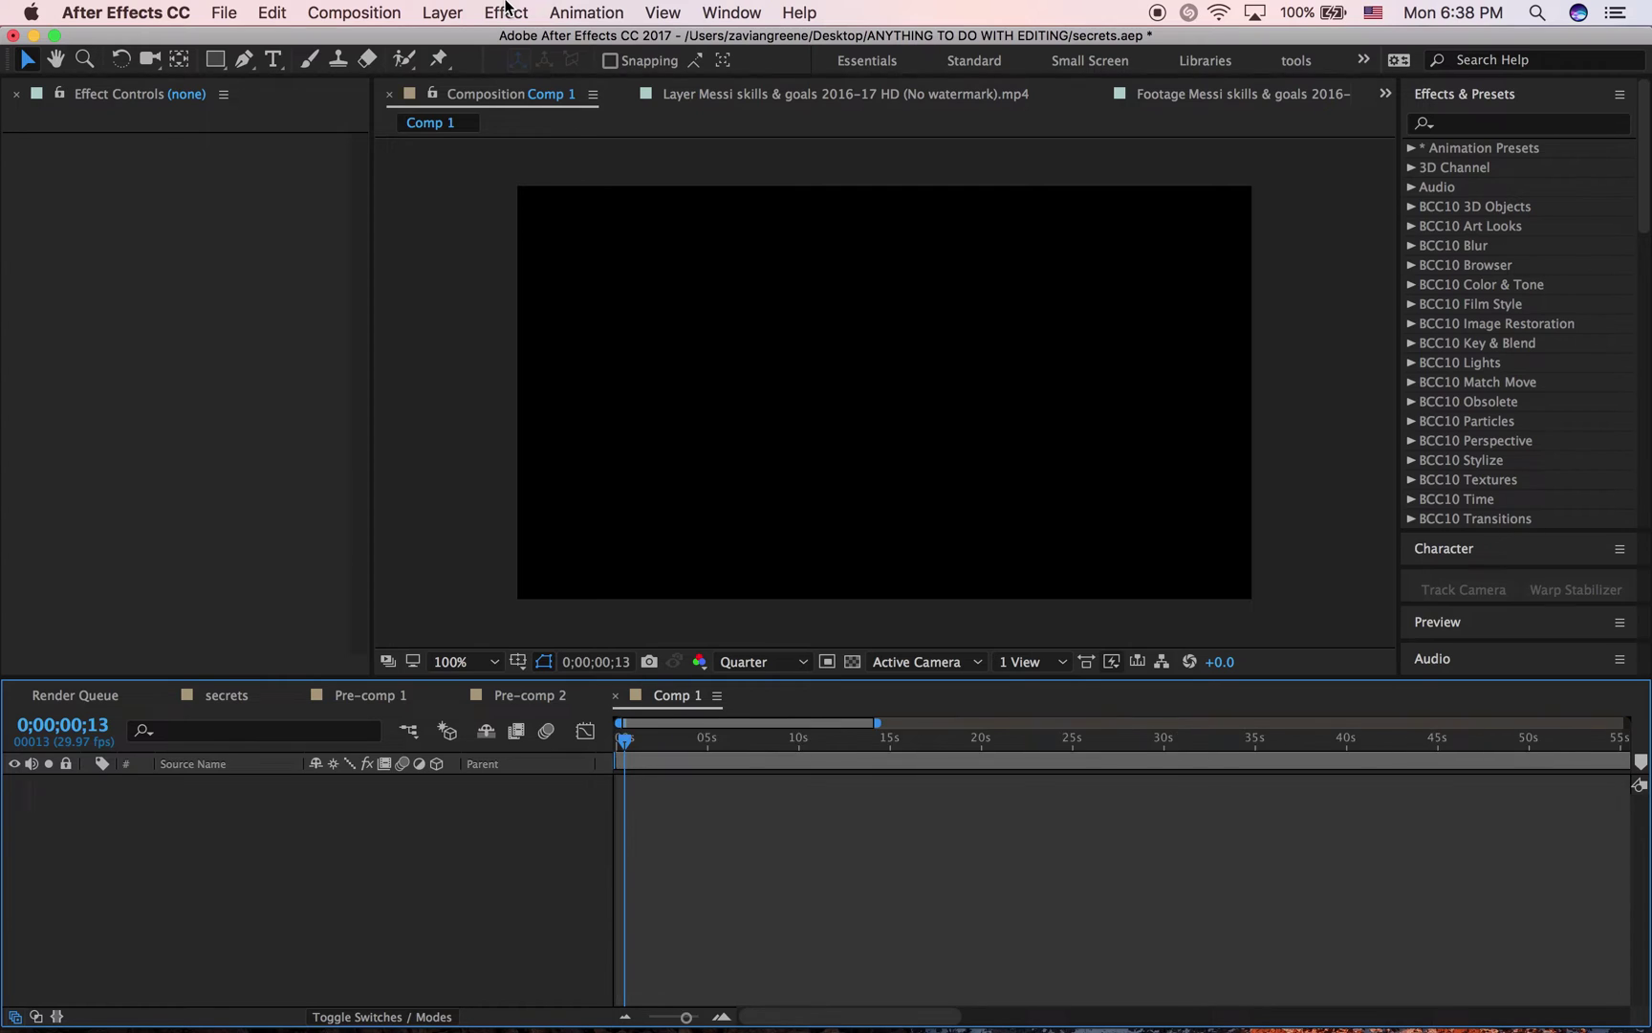
Step: Add a new null object layer, Null 2, to Comp 1
{"action": "left_click", "coordinate": [442, 12]}
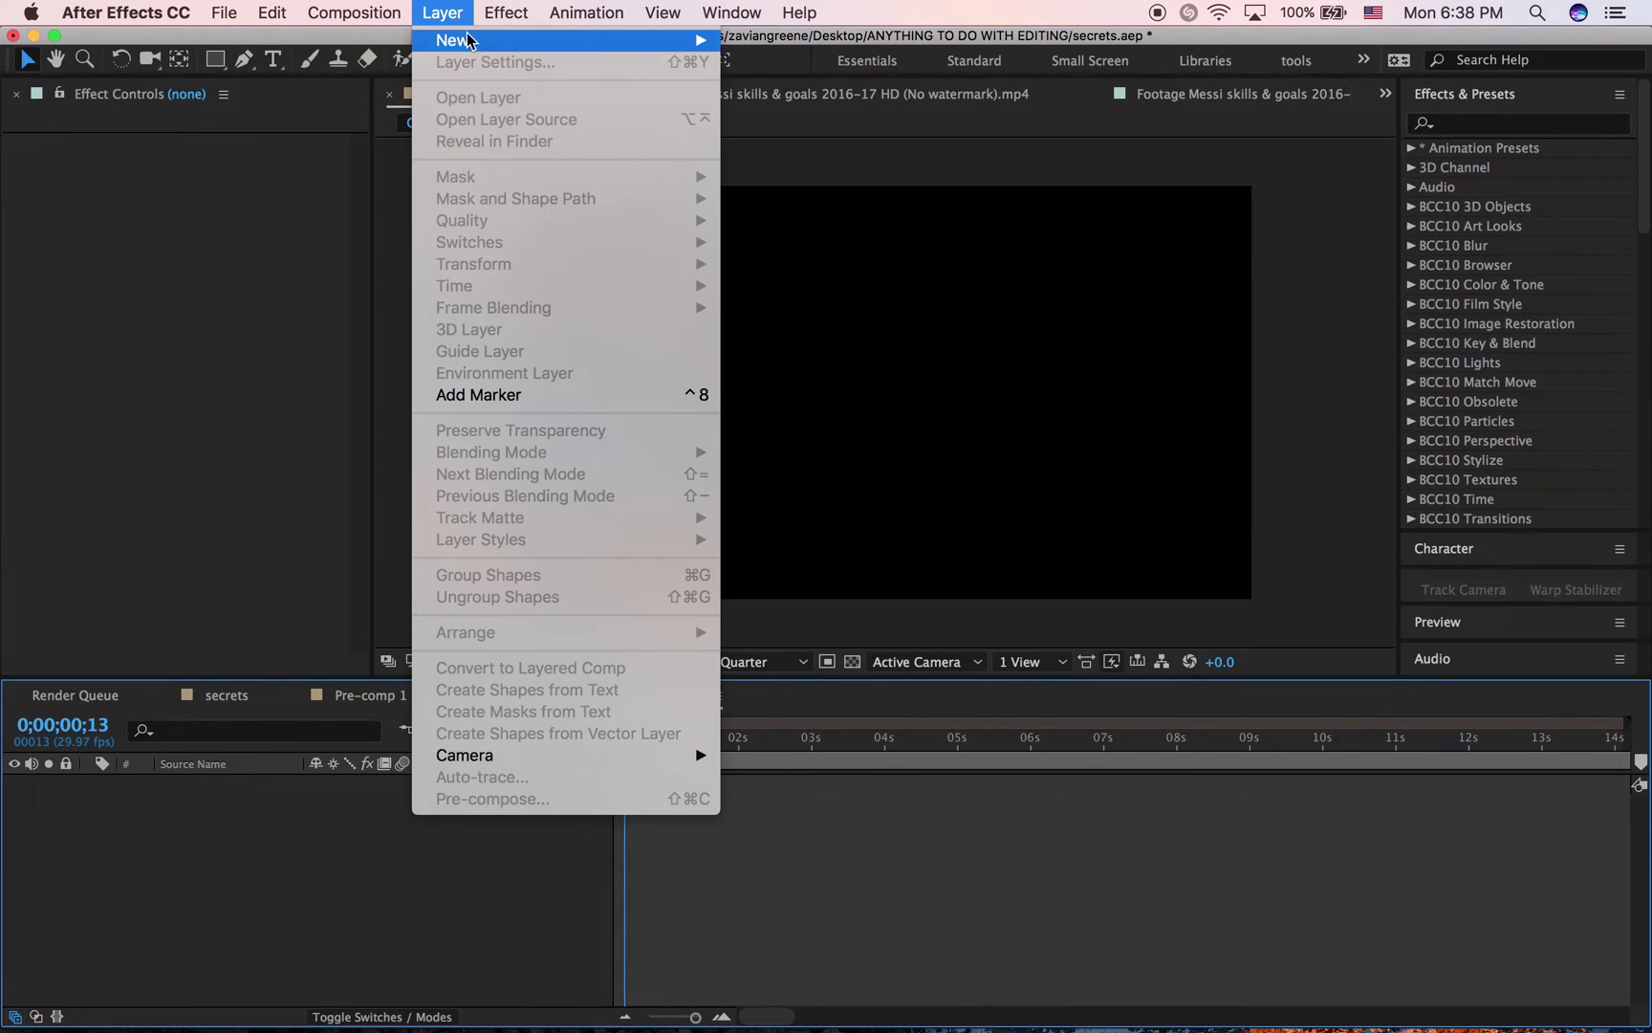
{"action": "mouse_move", "coordinate": [468, 40]}
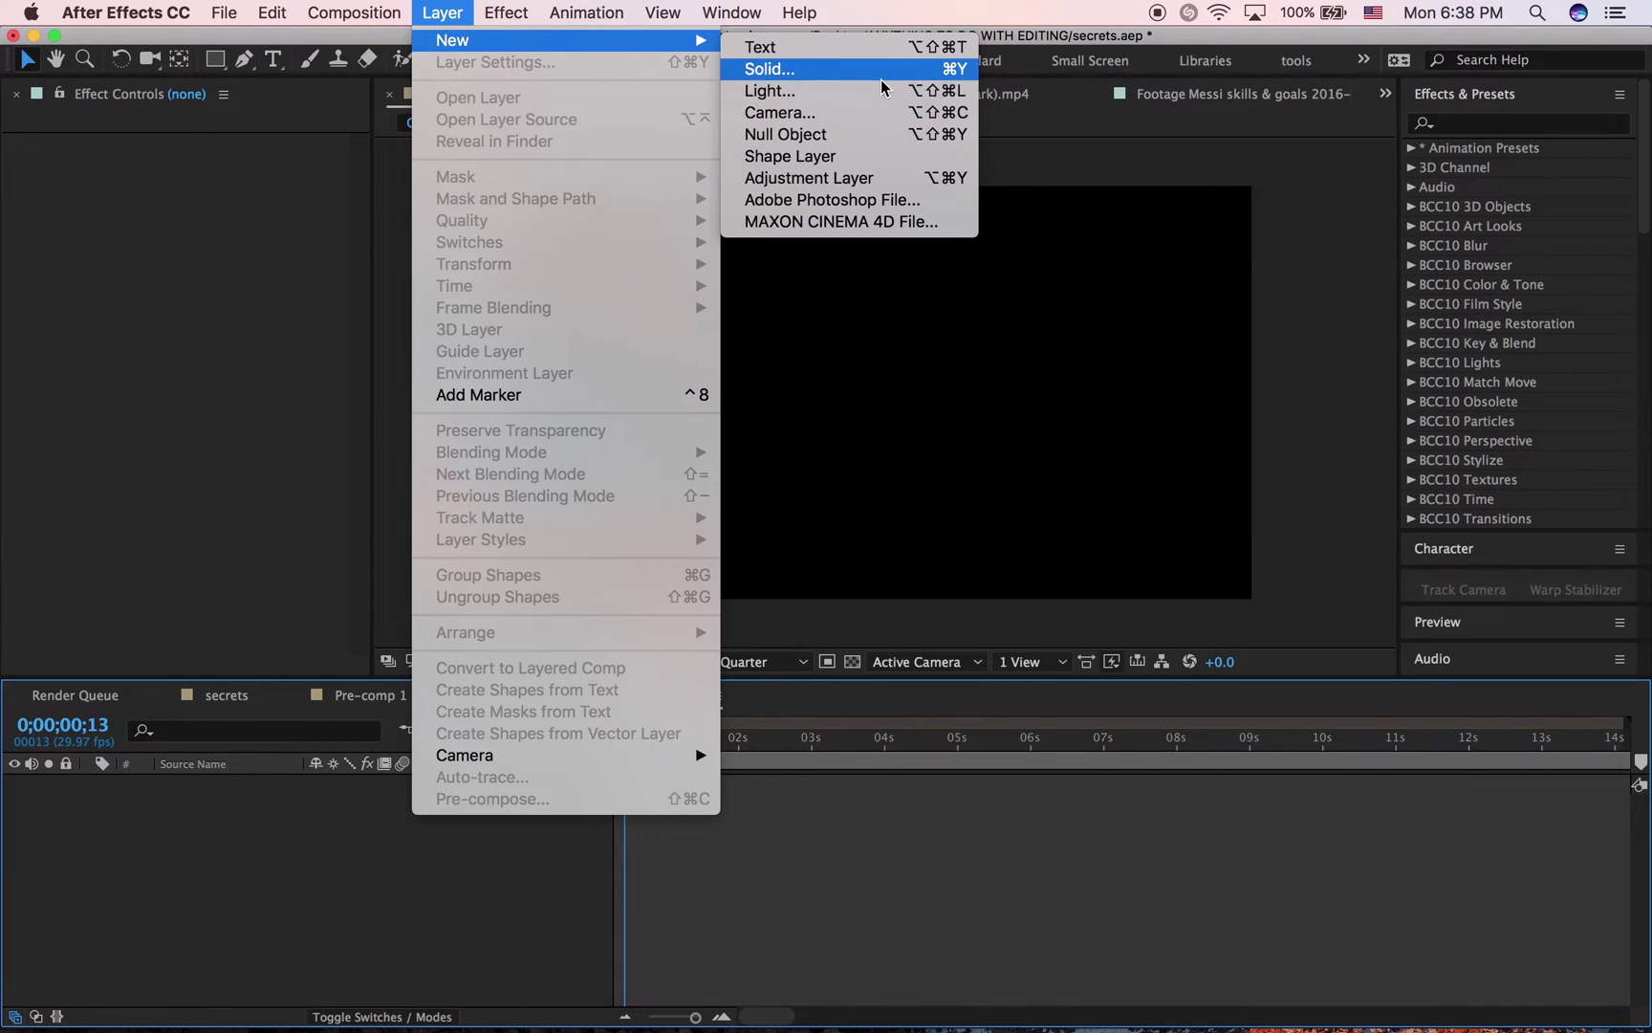
{"action": "left_click", "coordinate": [850, 140]}
{"action": "key", "text": "equal"}
{"action": "key", "text": "equal"}
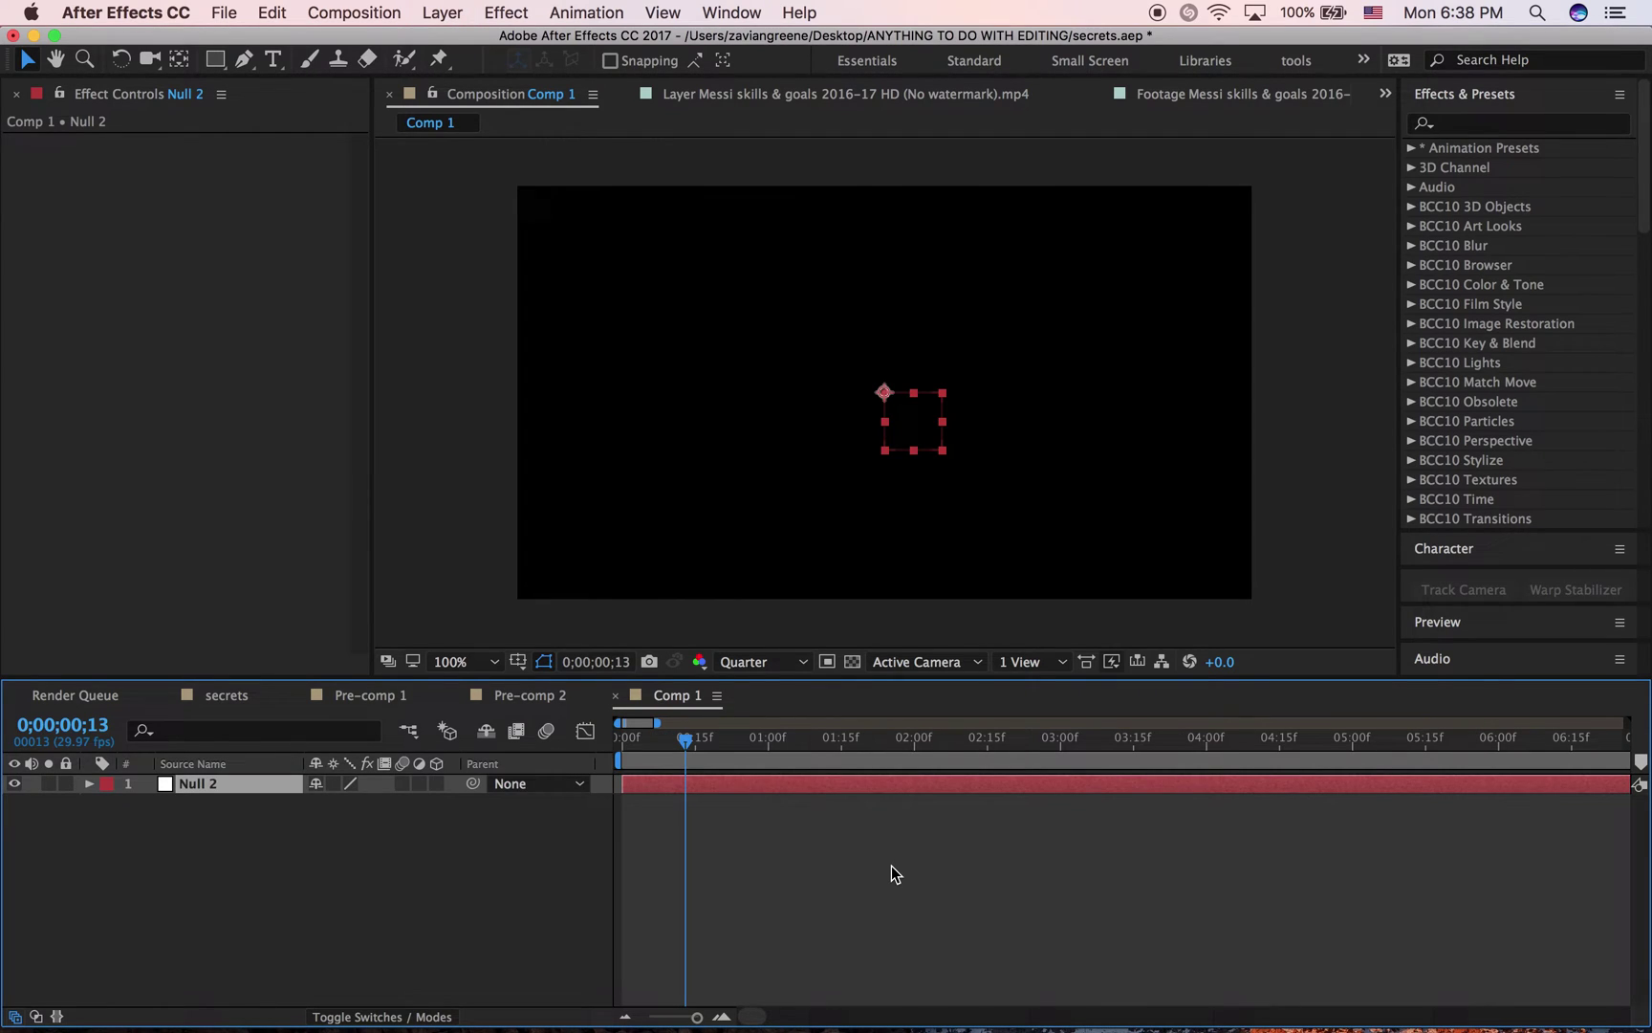
{"action": "key", "text": "Home"}
Step: Draw a wavy four-point mask path across the frame on Null 2 and save the project
{"action": "left_click", "coordinate": [247, 59]}
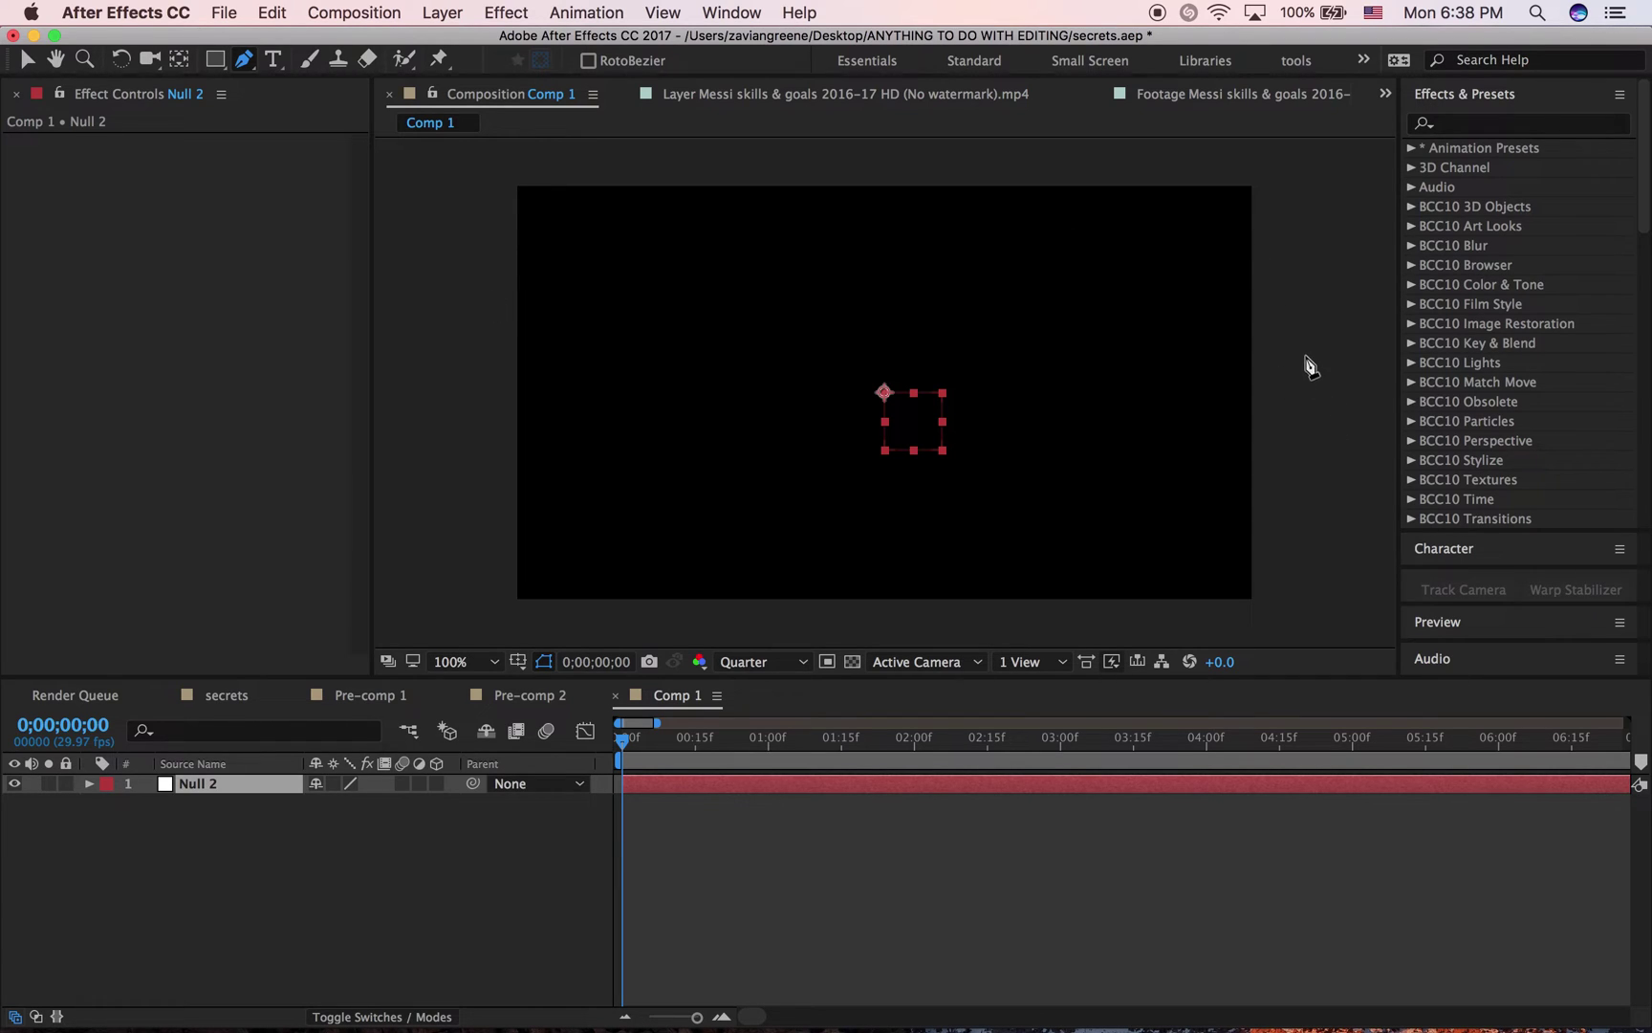
{"action": "left_click", "coordinate": [1291, 258]}
{"action": "left_click", "coordinate": [1021, 466]}
{"action": "left_click_drag", "start_coordinate": [1021, 465], "coordinate": [863, 469]}
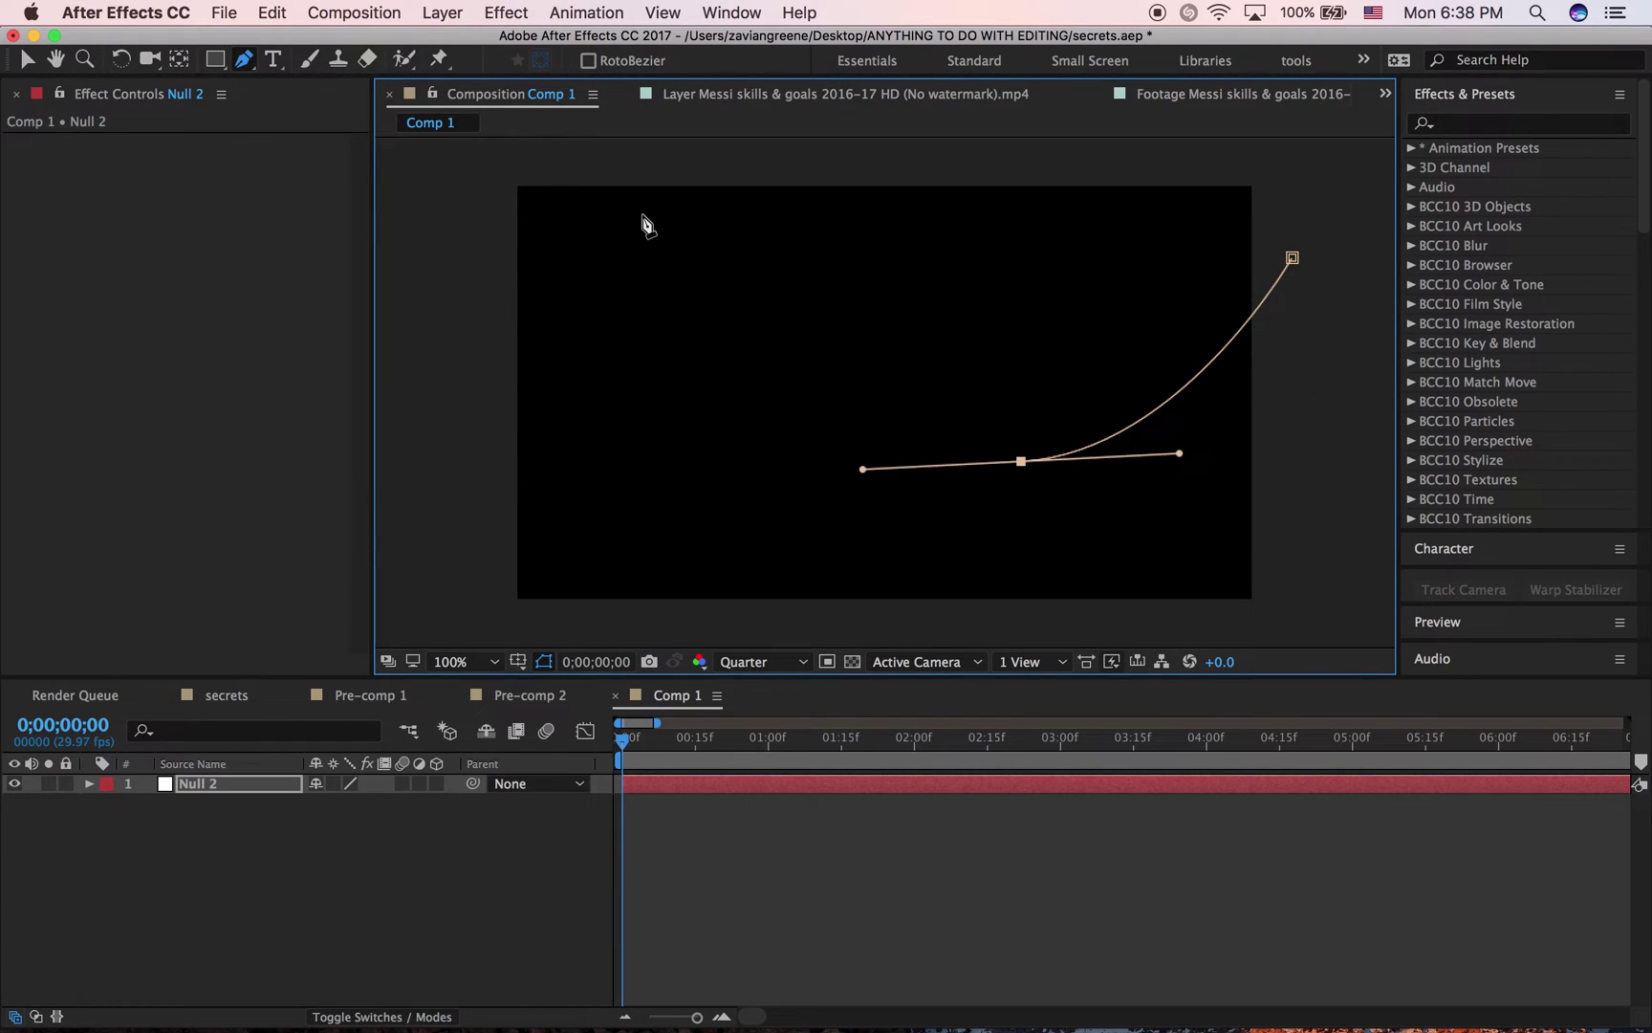
{"action": "left_click_drag", "start_coordinate": [636, 287], "coordinate": [531, 294]}
{"action": "left_click_drag", "start_coordinate": [427, 444], "coordinate": [378, 491]}
{"action": "key", "text": "super+s"}
{"action": "key", "text": "="}
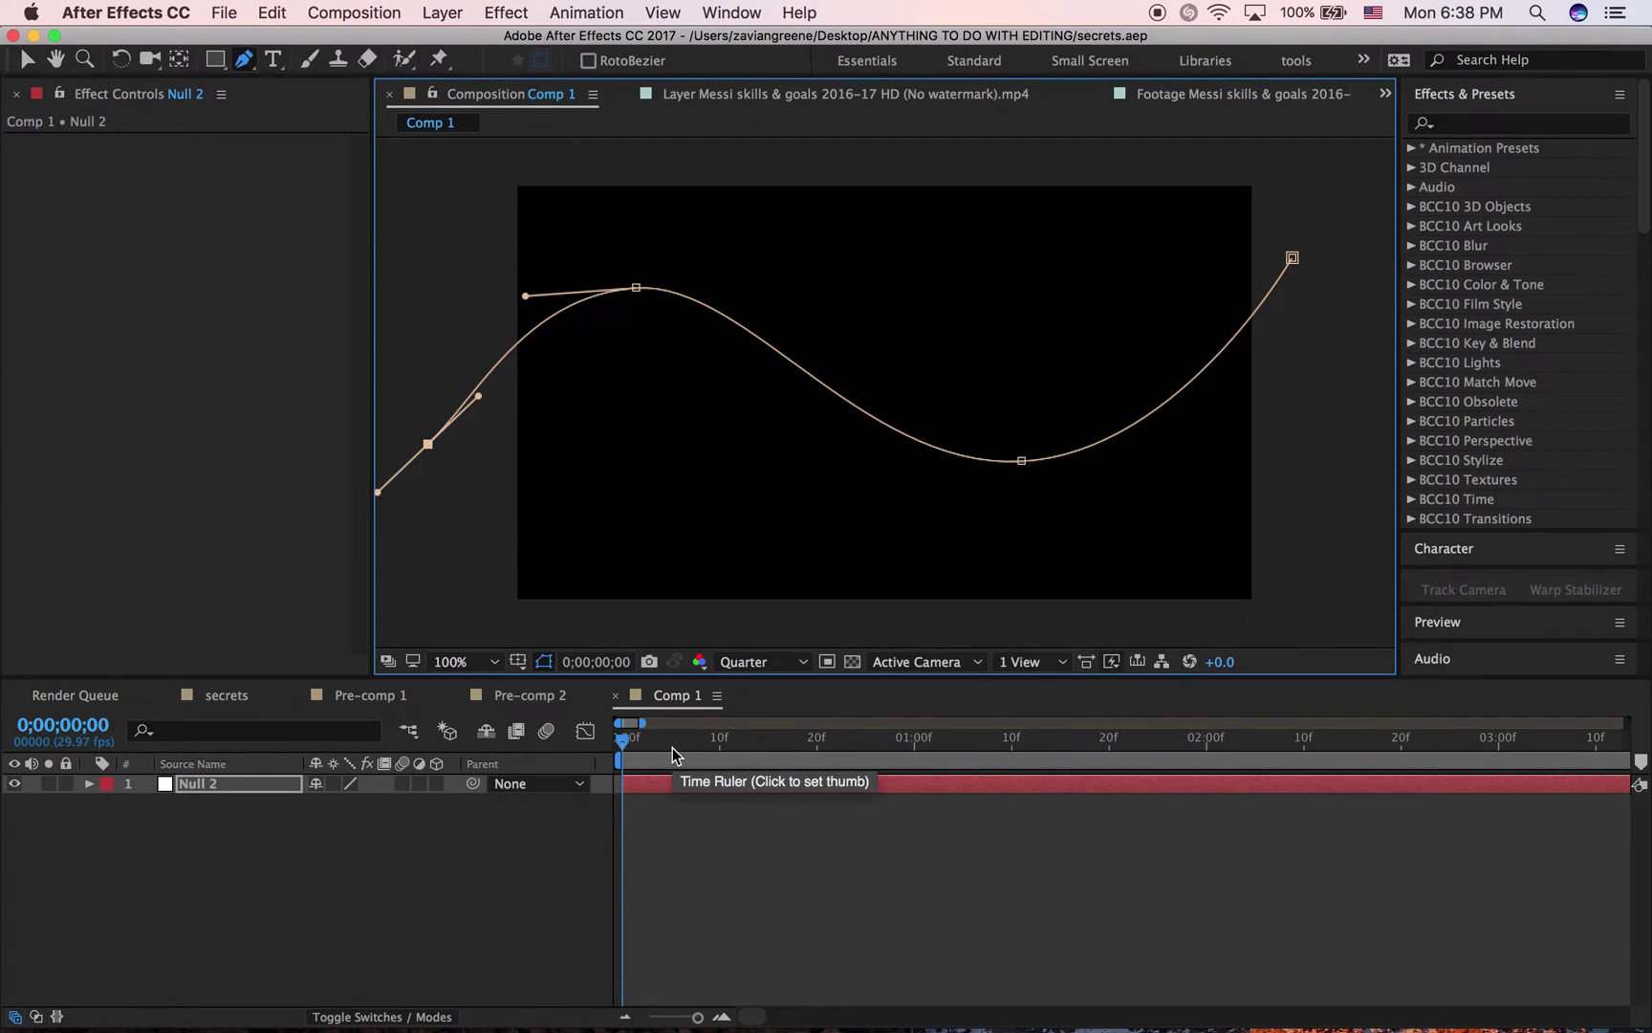
Step: Copy Null 2's Mask Path and paste it into its Position as keyframes
{"action": "key", "text": "m"}
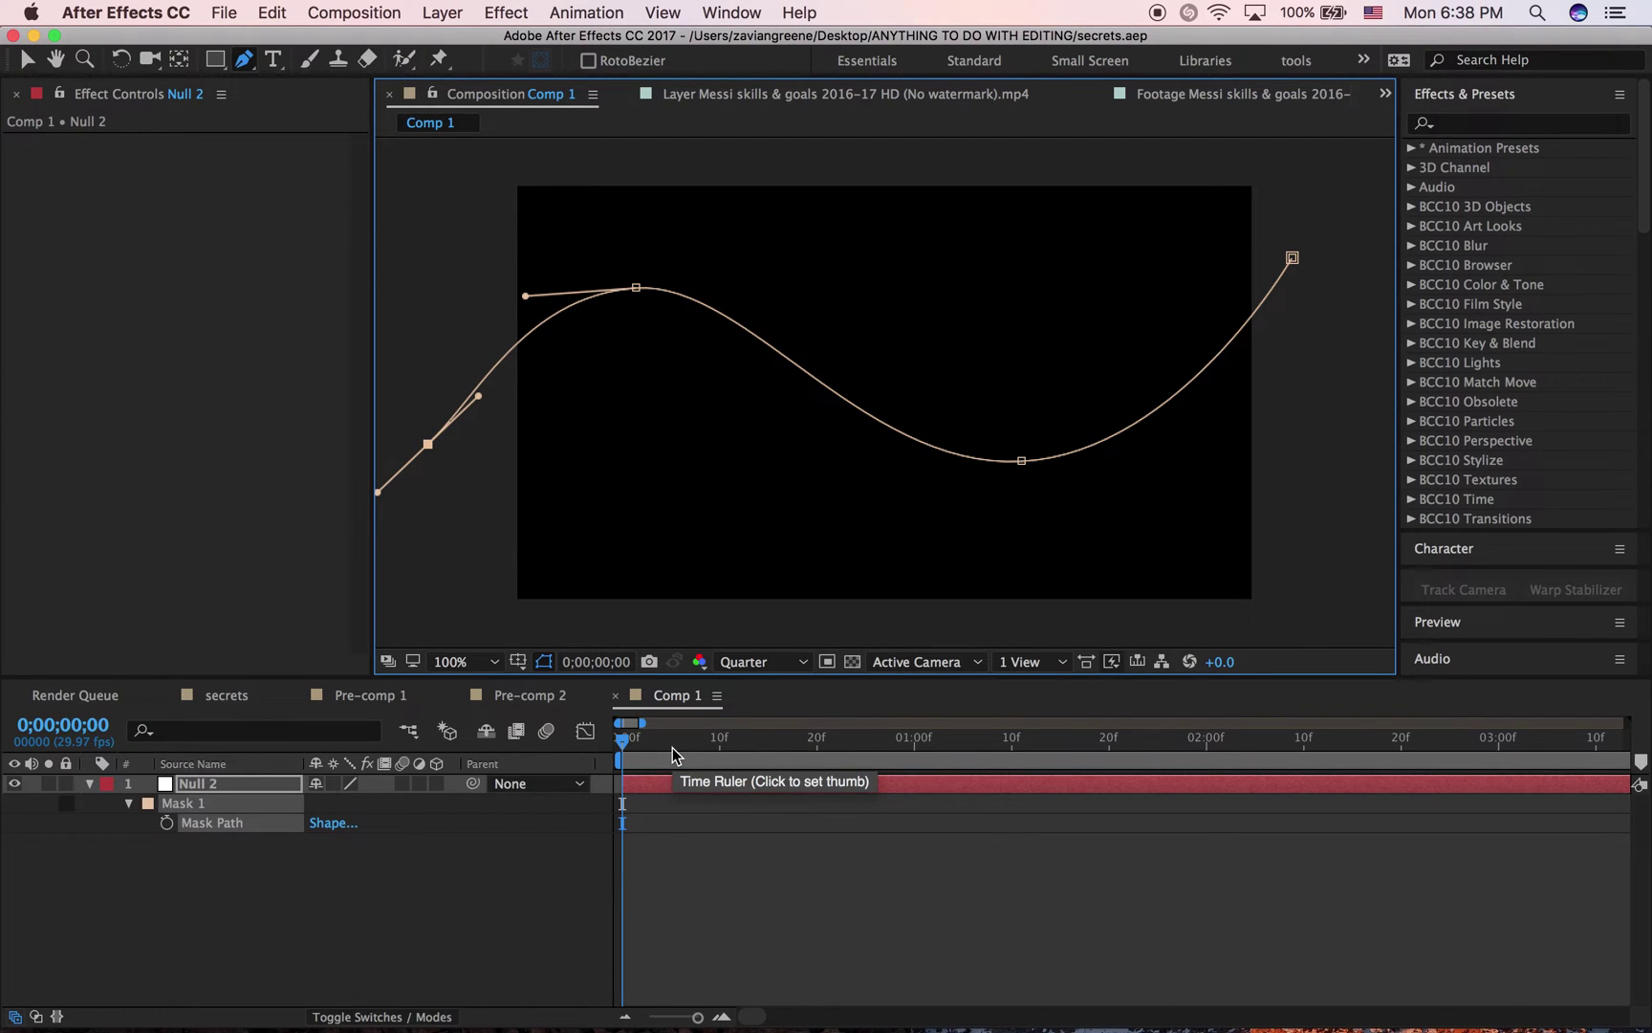
{"action": "left_click", "coordinate": [219, 872]}
{"action": "left_click", "coordinate": [244, 813]}
{"action": "left_click", "coordinate": [228, 835]}
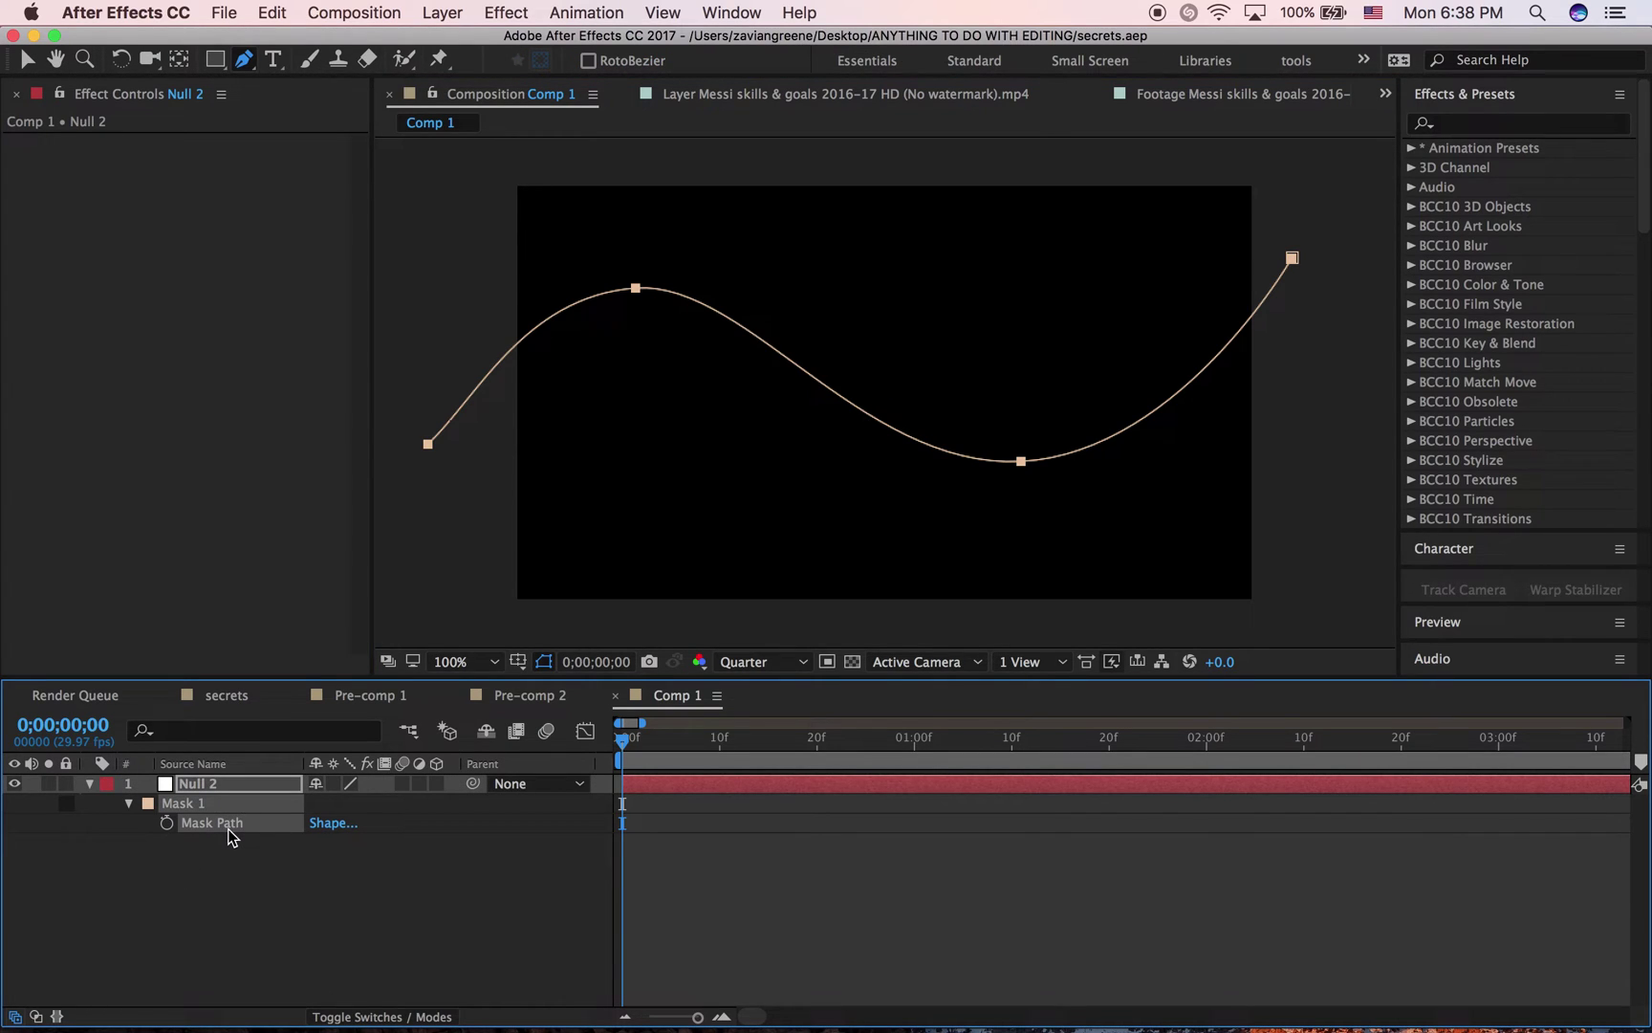
{"action": "key", "text": "p"}
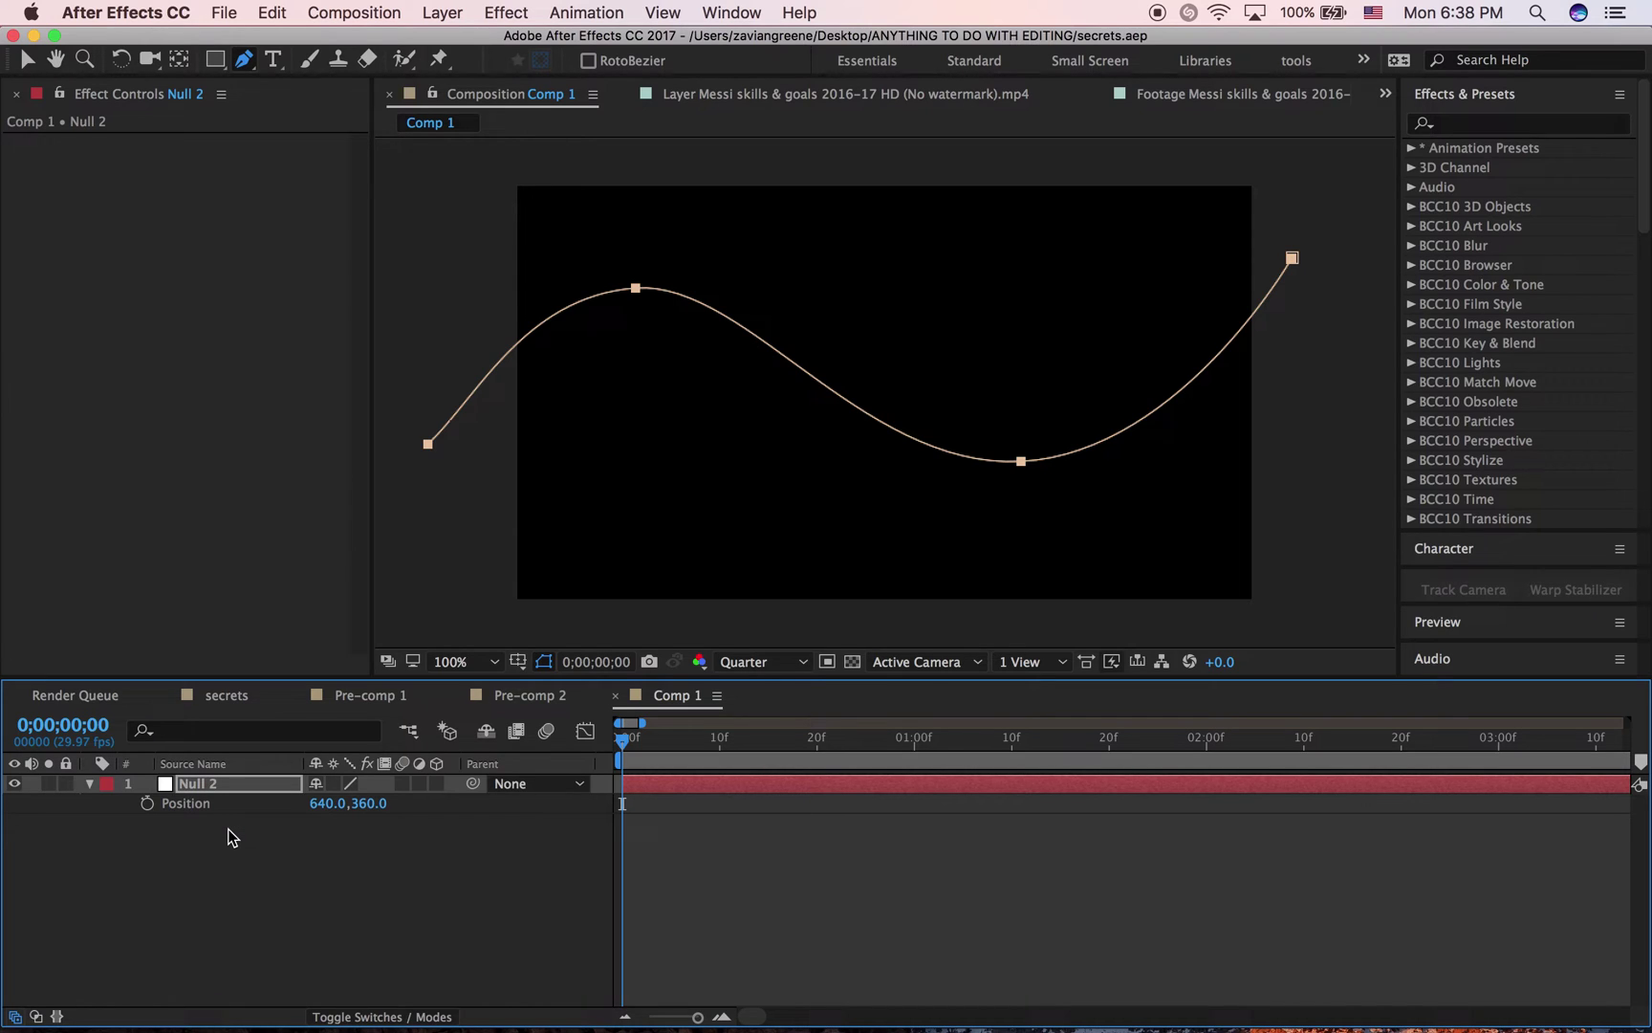
{"action": "left_click", "coordinate": [244, 802]}
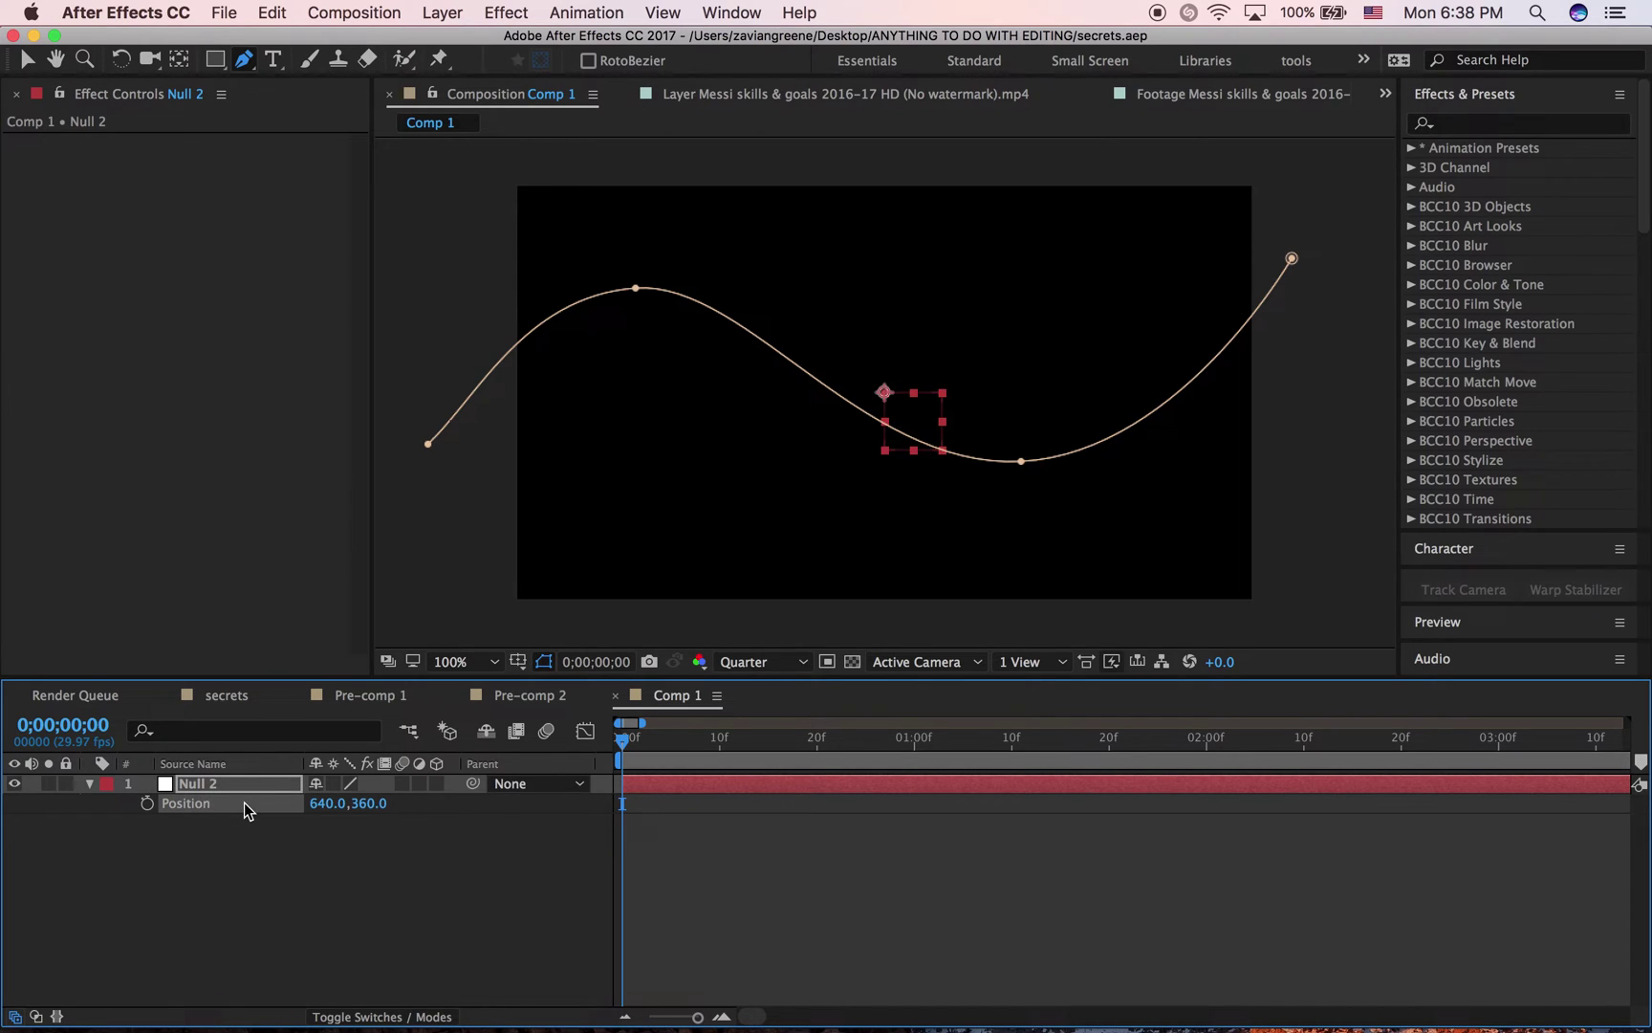
{"action": "key", "text": "super+v"}
{"action": "left_click_drag", "start_coordinate": [644, 748], "coordinate": [1011, 744]}
{"action": "left_click", "coordinate": [1021, 852]}
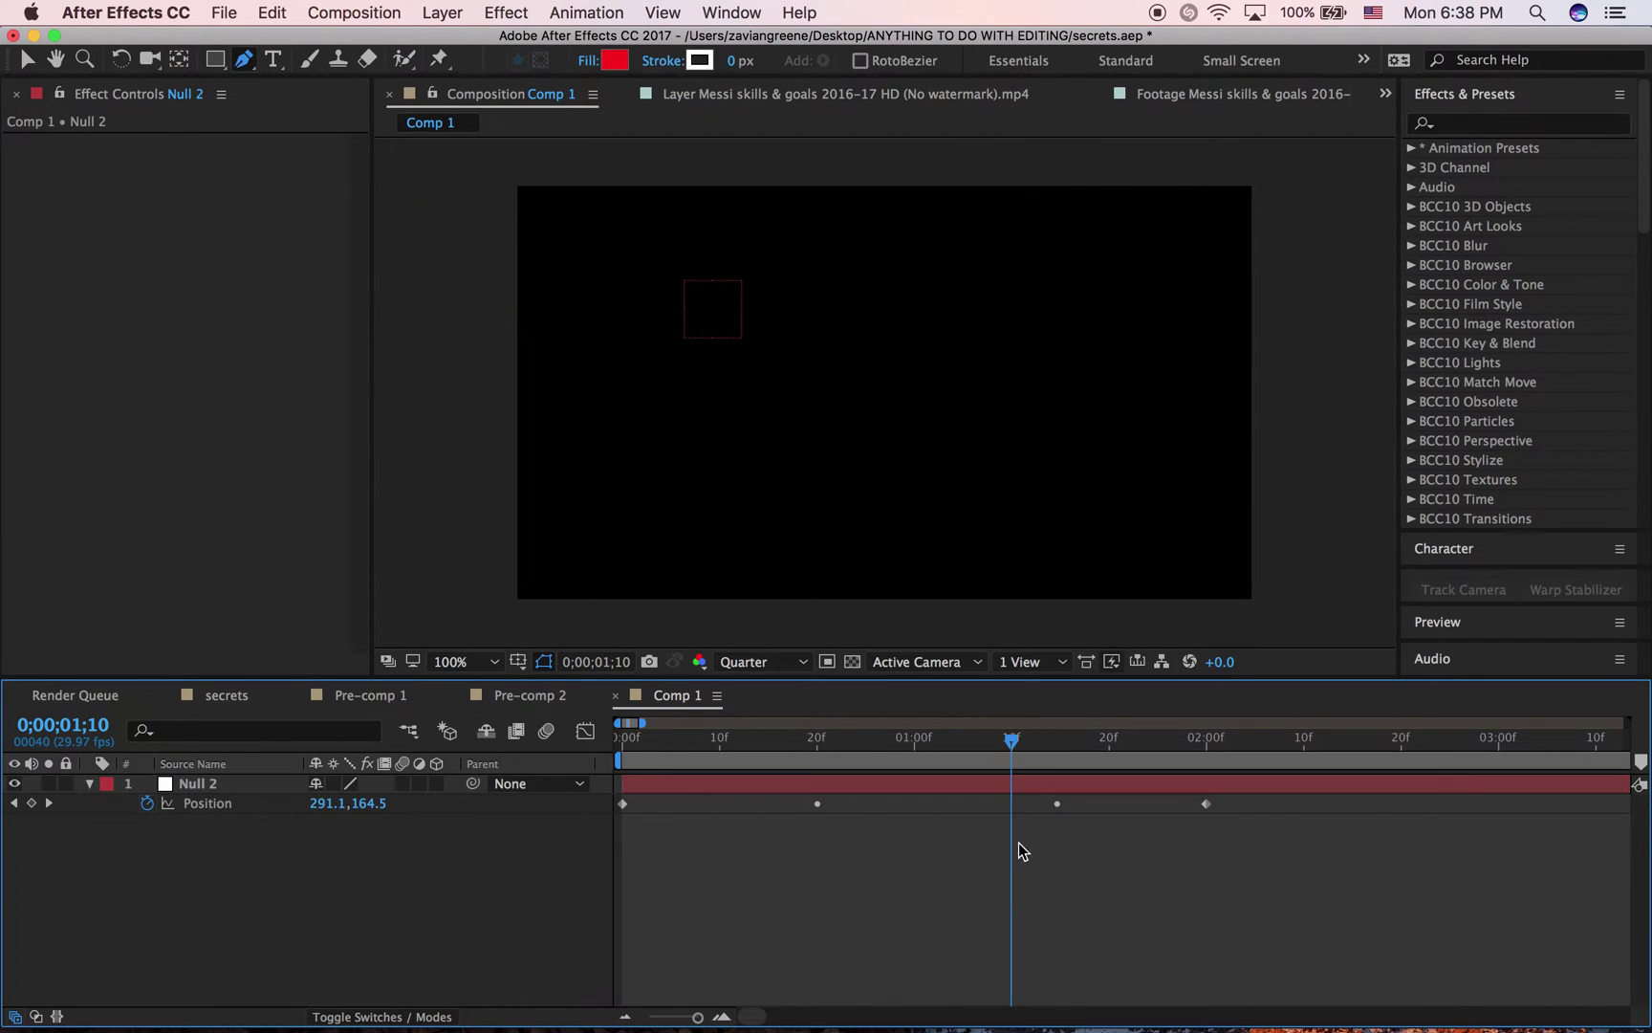
Step: Pull the path's end point past the top-right corner, retime the last keyframe, and review the motion
{"action": "left_click", "coordinate": [818, 783]}
{"action": "key", "text": "v"}
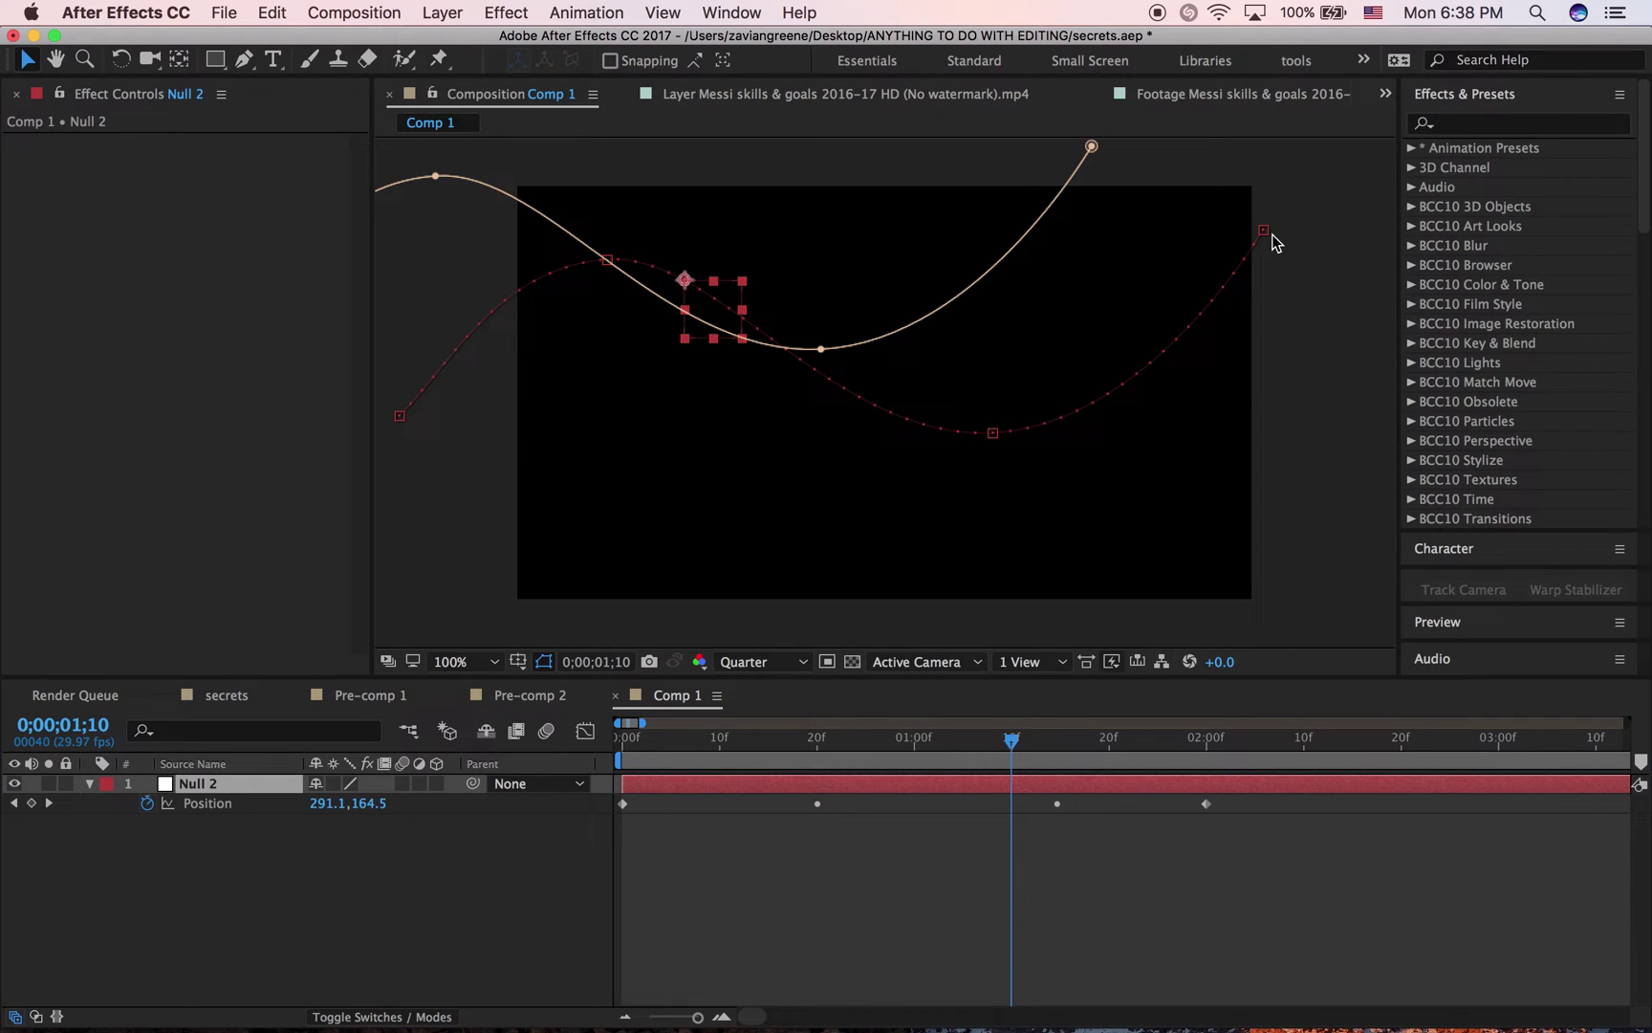
{"action": "left_click_drag", "start_coordinate": [1272, 233], "coordinate": [1342, 178]}
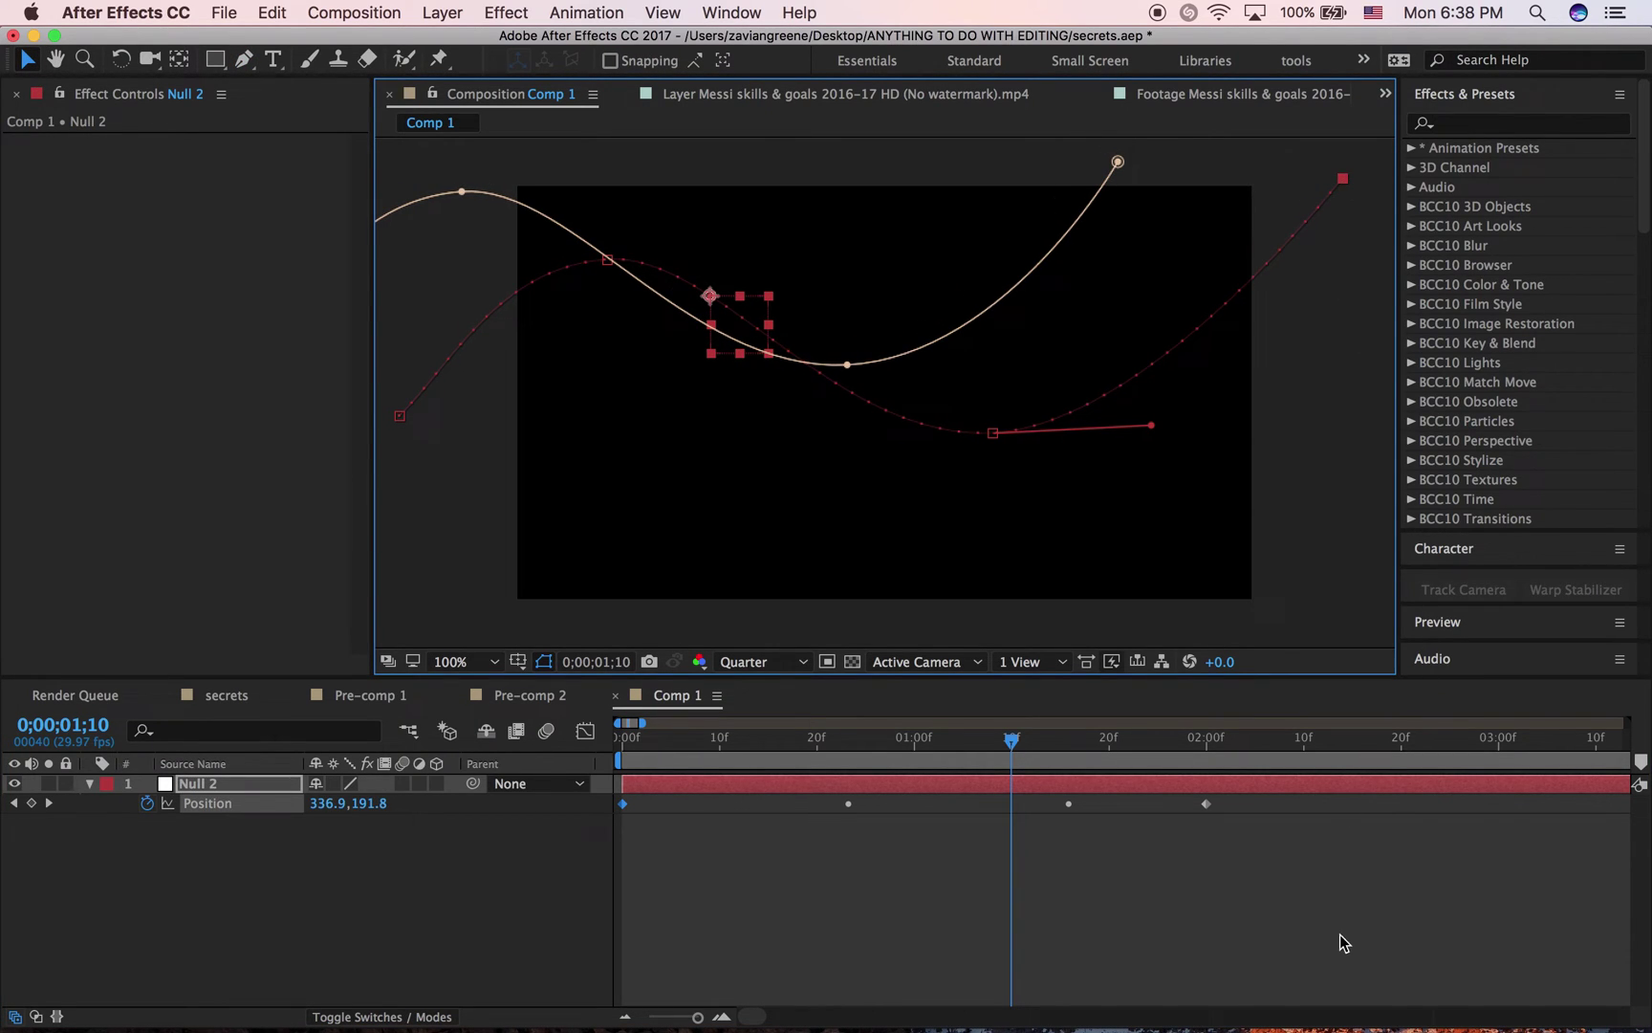
{"action": "left_click_drag", "start_coordinate": [1206, 802], "coordinate": [1390, 811]}
{"action": "key", "text": "minus"}
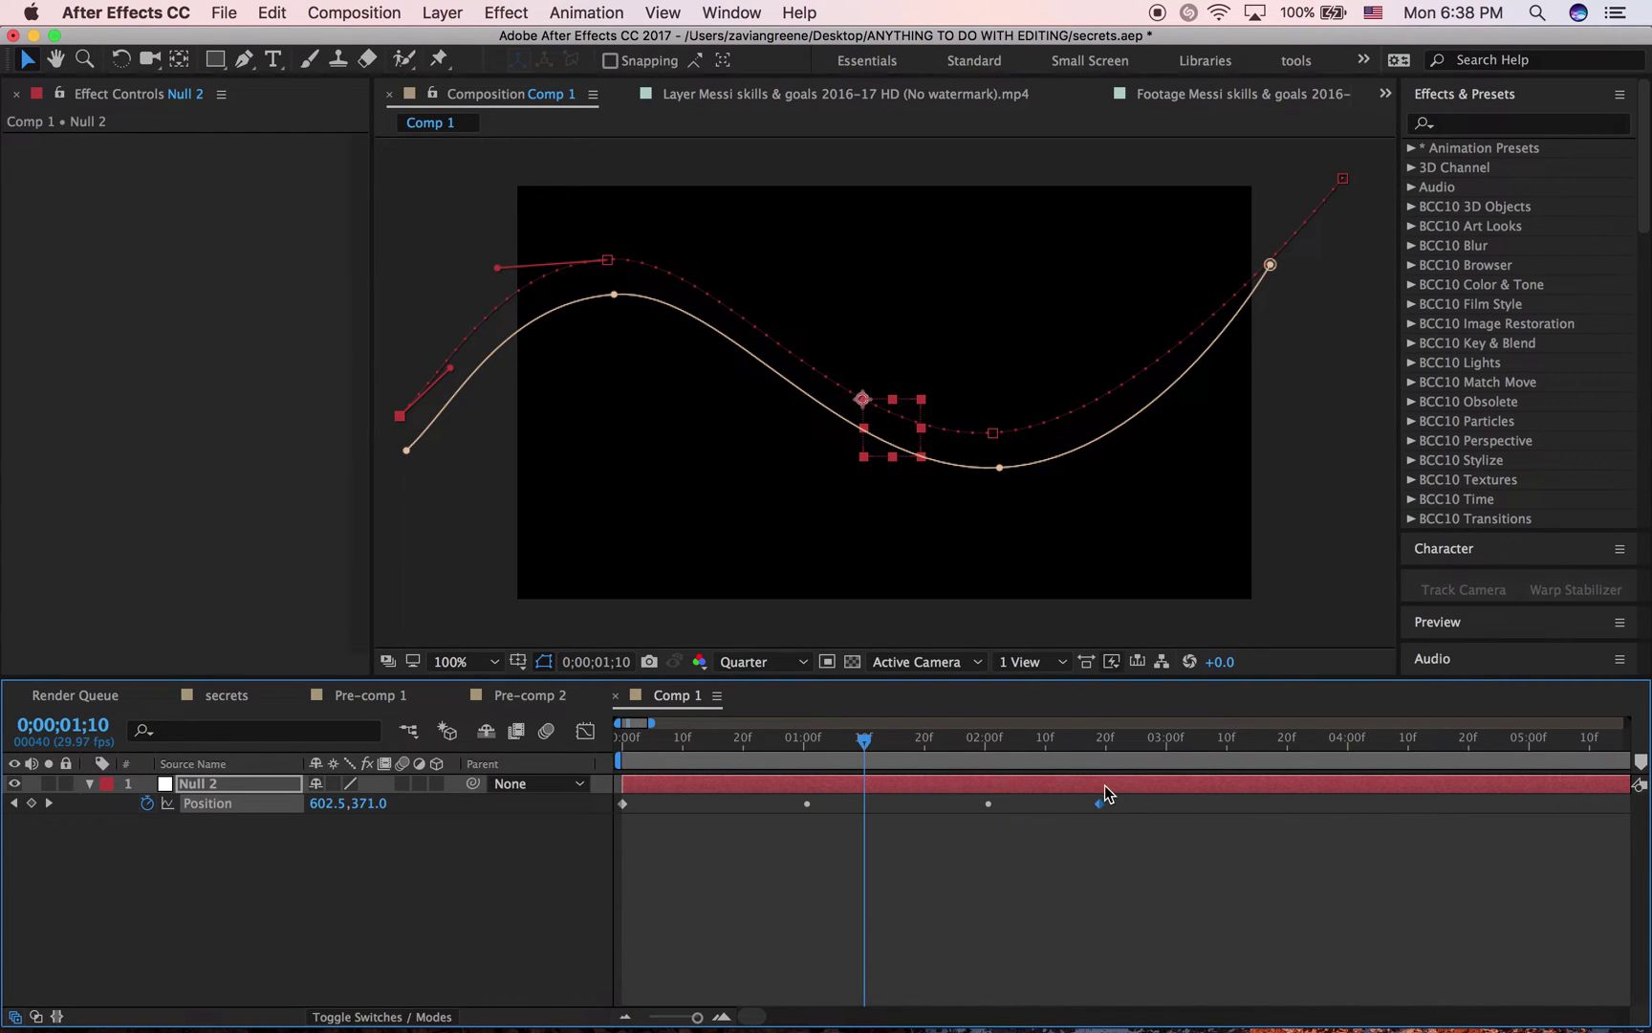
{"action": "left_click", "coordinate": [779, 762]}
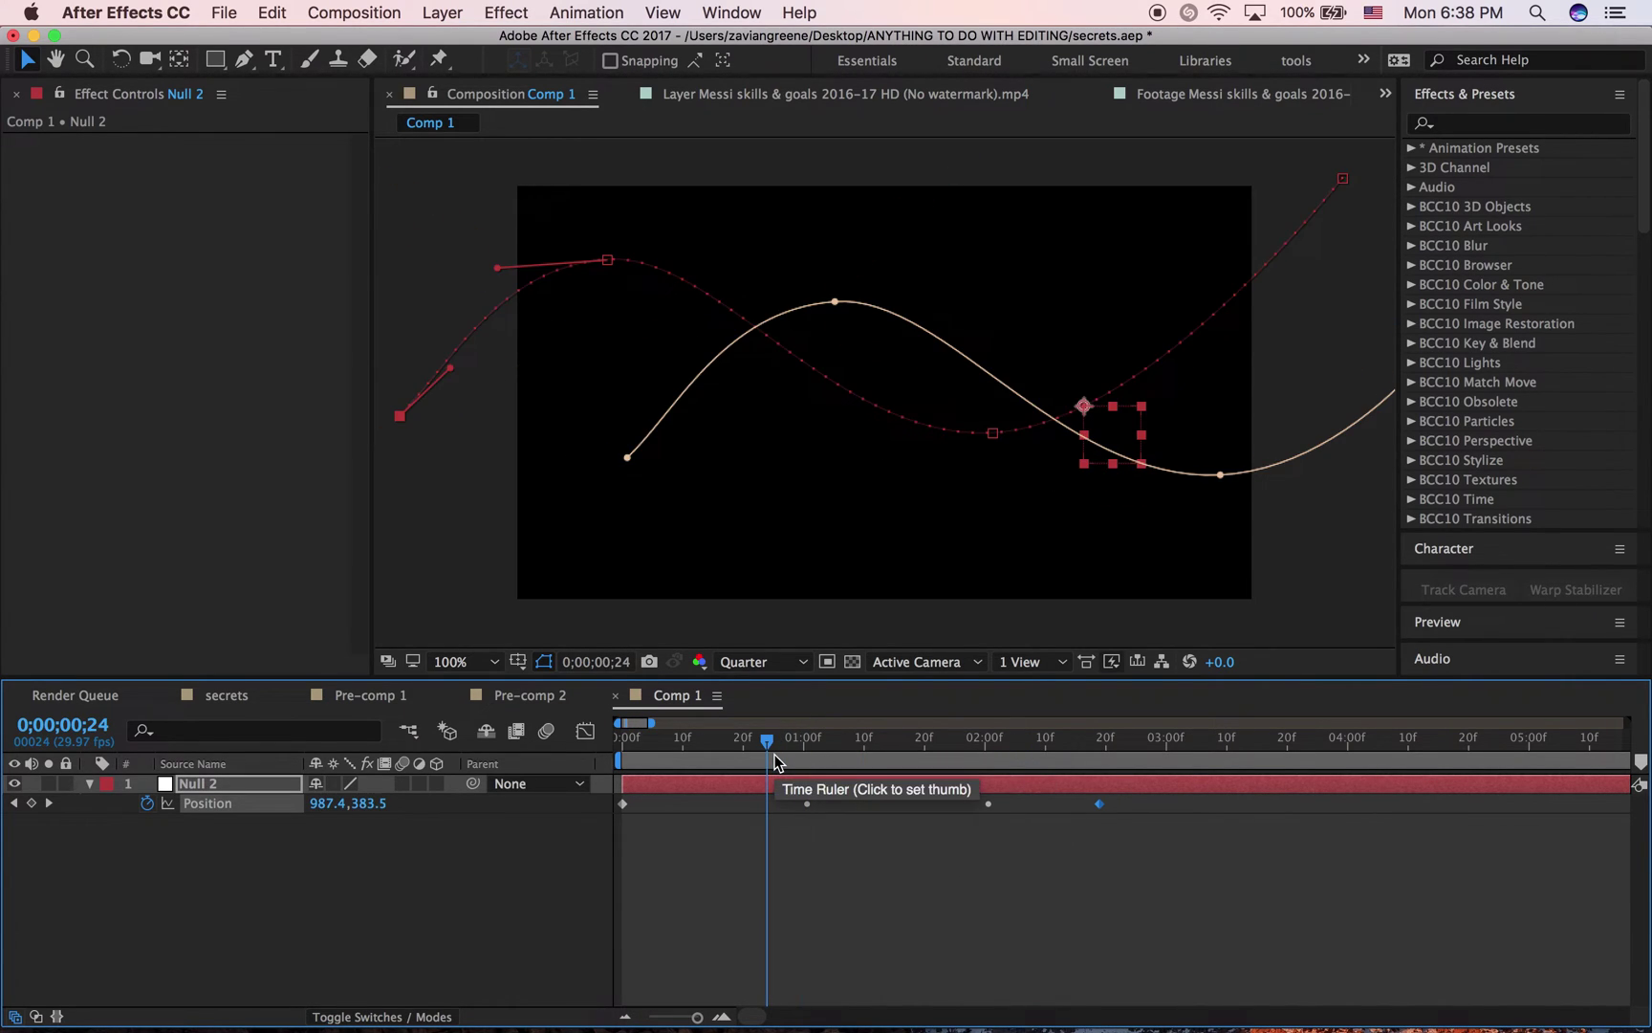
{"action": "left_click_drag", "start_coordinate": [777, 760], "coordinate": [939, 754]}
{"action": "key", "text": "minus"}
{"action": "key", "text": "equal"}
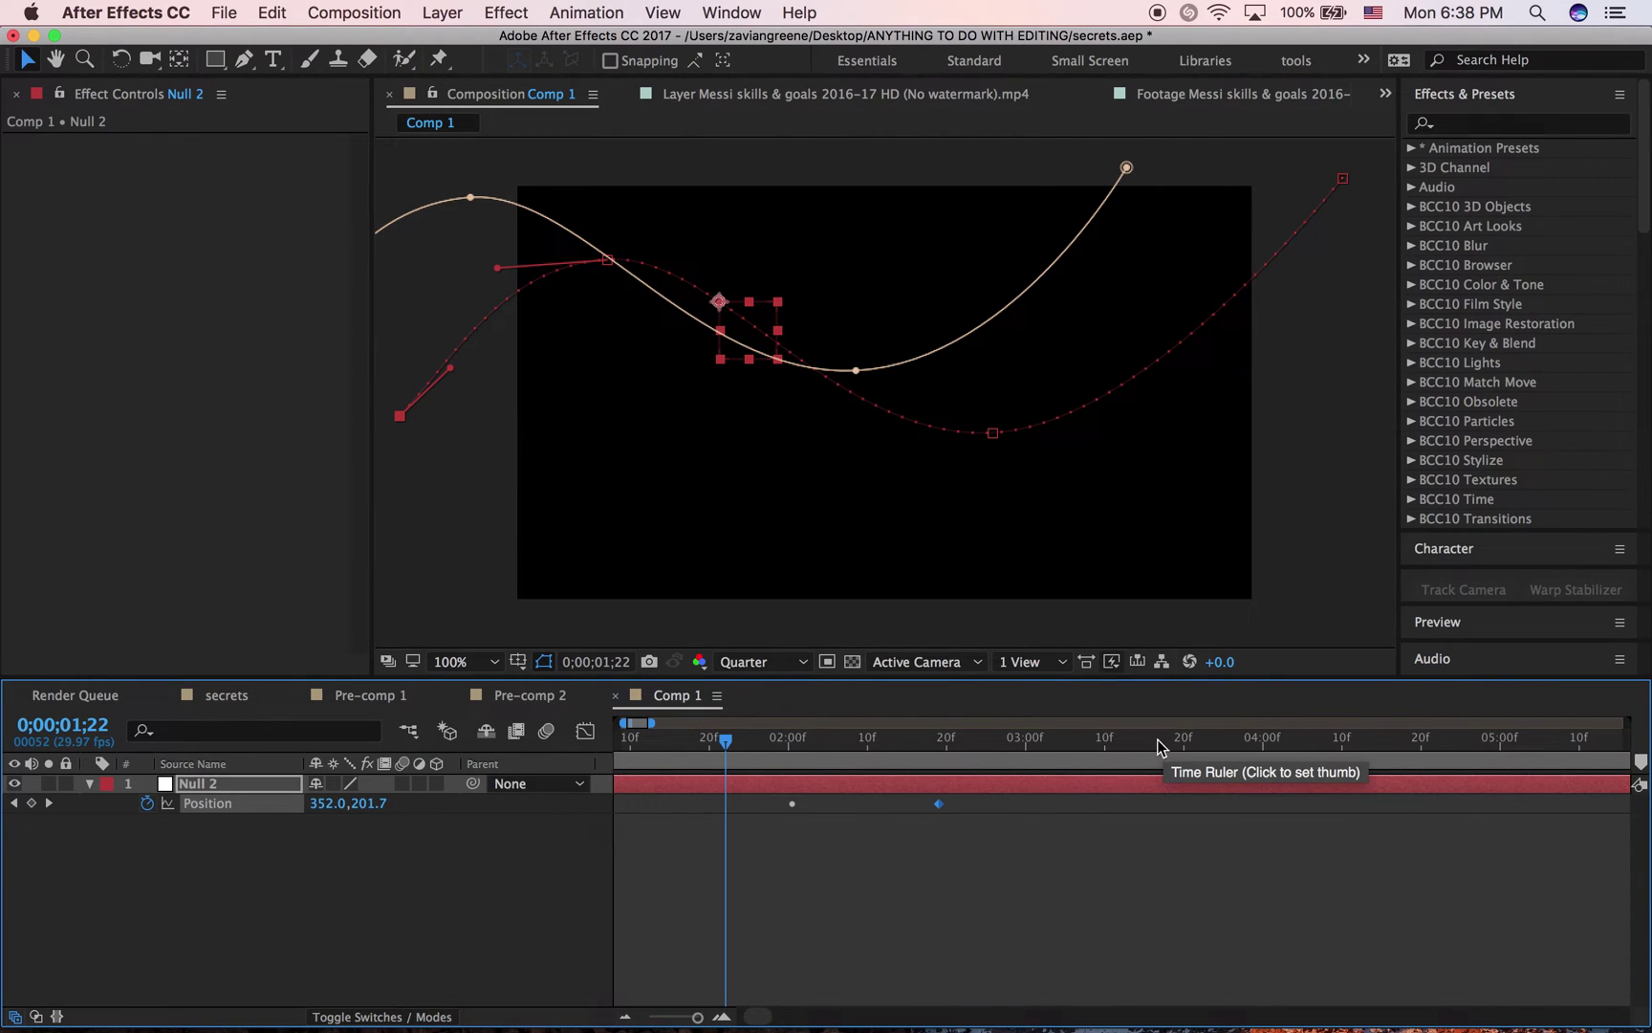
{"action": "key", "text": "minus"}
{"action": "left_click_drag", "start_coordinate": [719, 750], "coordinate": [348, 684]}
{"action": "key", "text": "equal"}
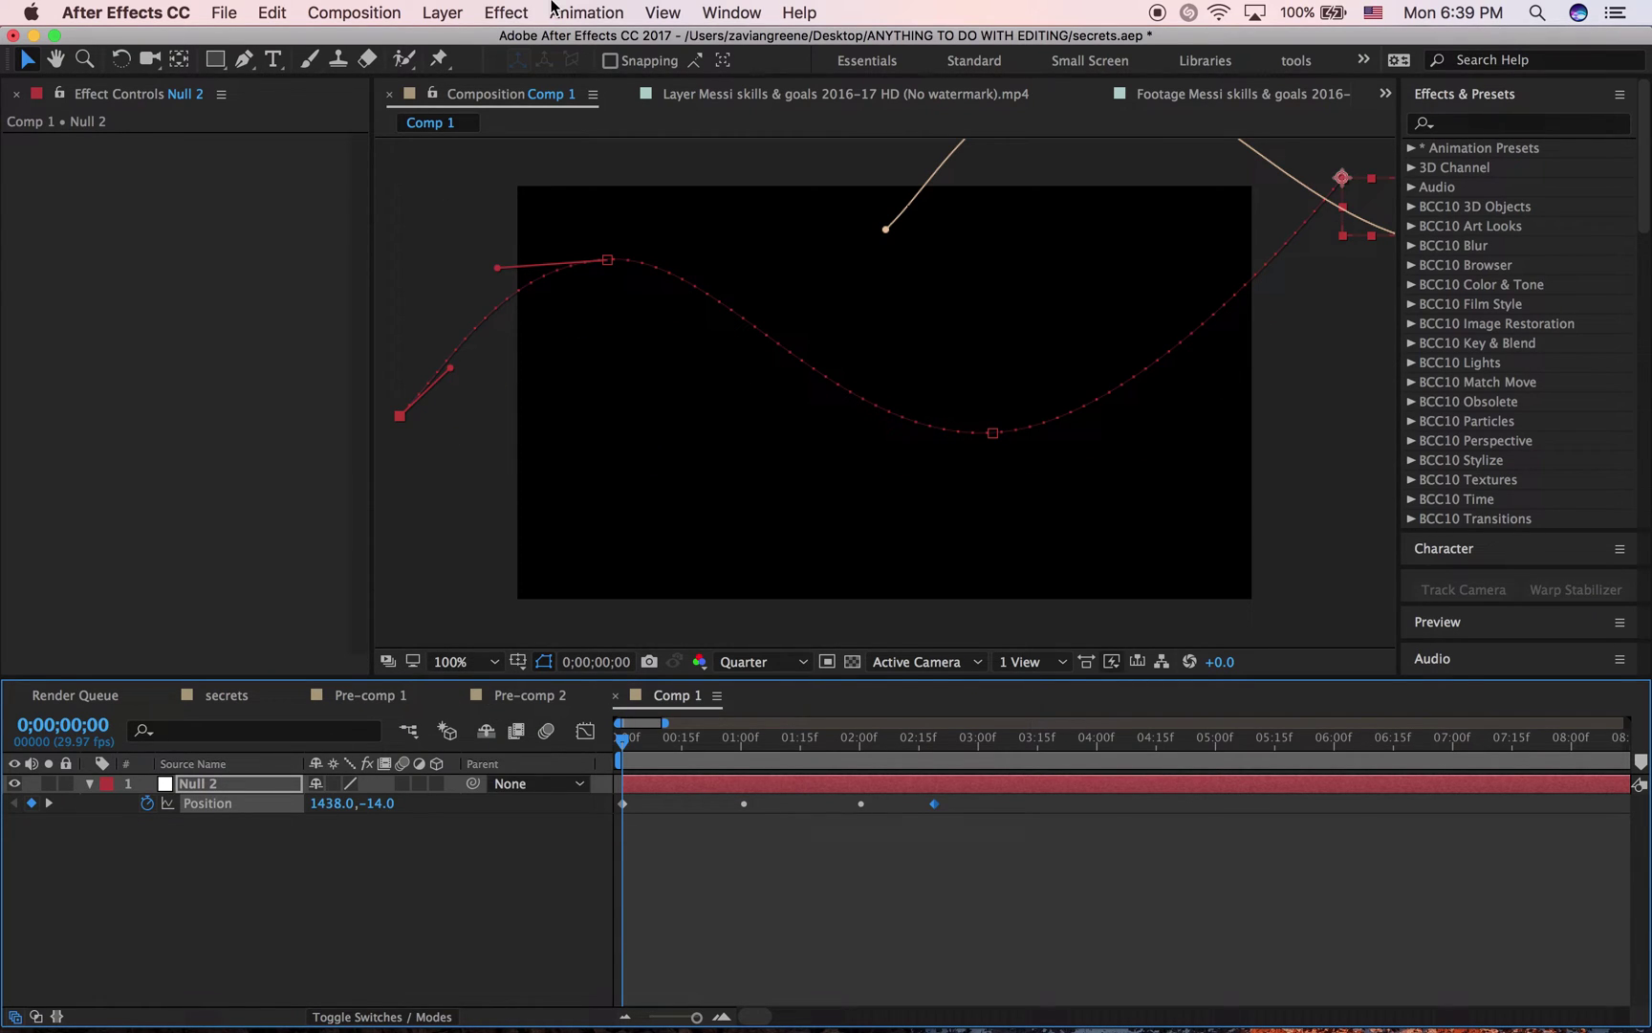
Step: Create a new 1280×720 black solid and move it below Null 2
{"action": "left_click", "coordinate": [496, 11]}
{"action": "mouse_move", "coordinate": [461, 10]}
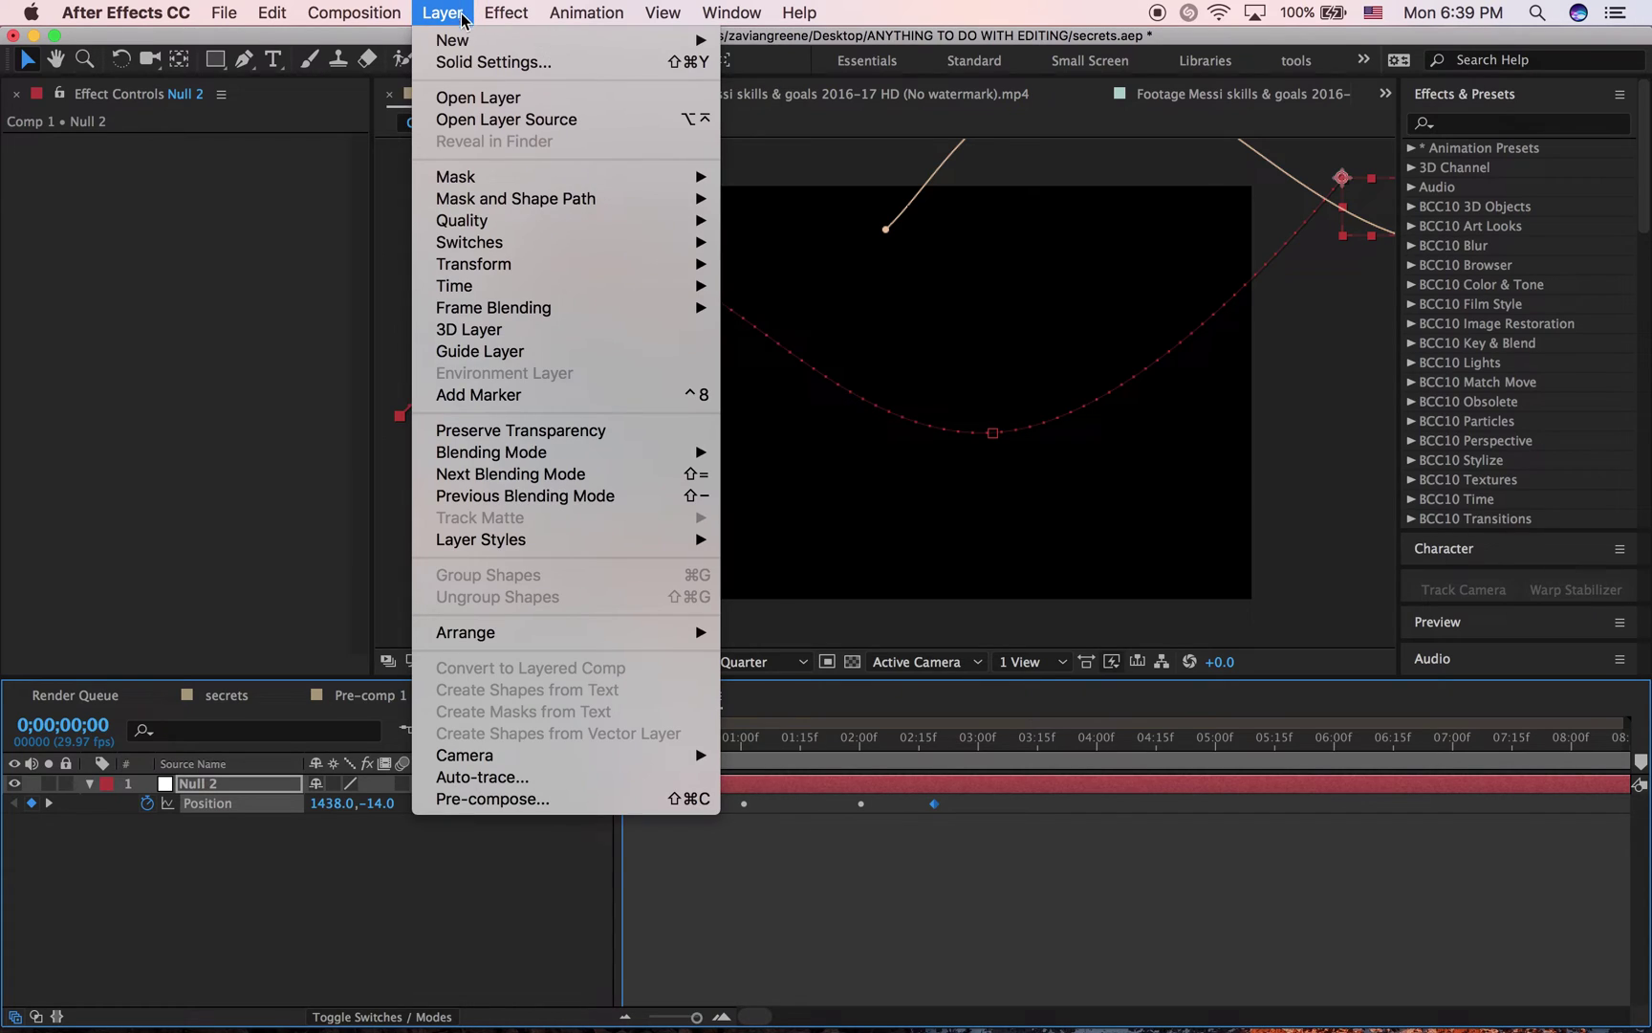
{"action": "mouse_move", "coordinate": [461, 42]}
{"action": "left_click", "coordinate": [880, 67]}
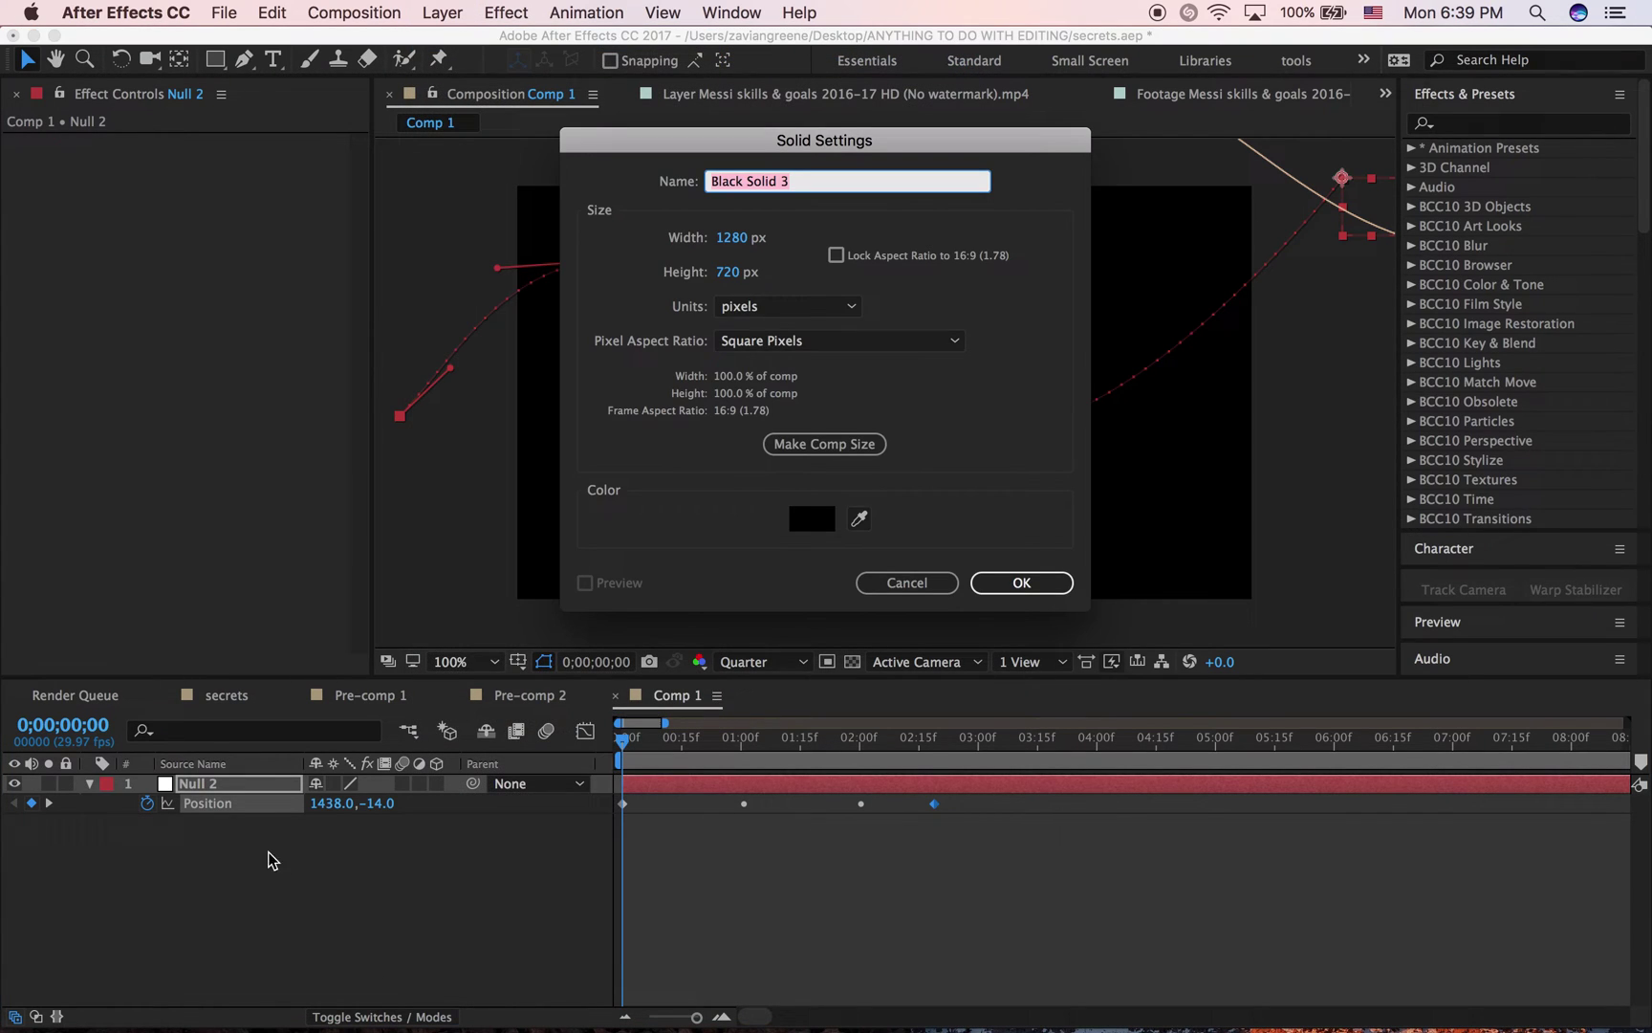
{"action": "key", "text": "Return"}
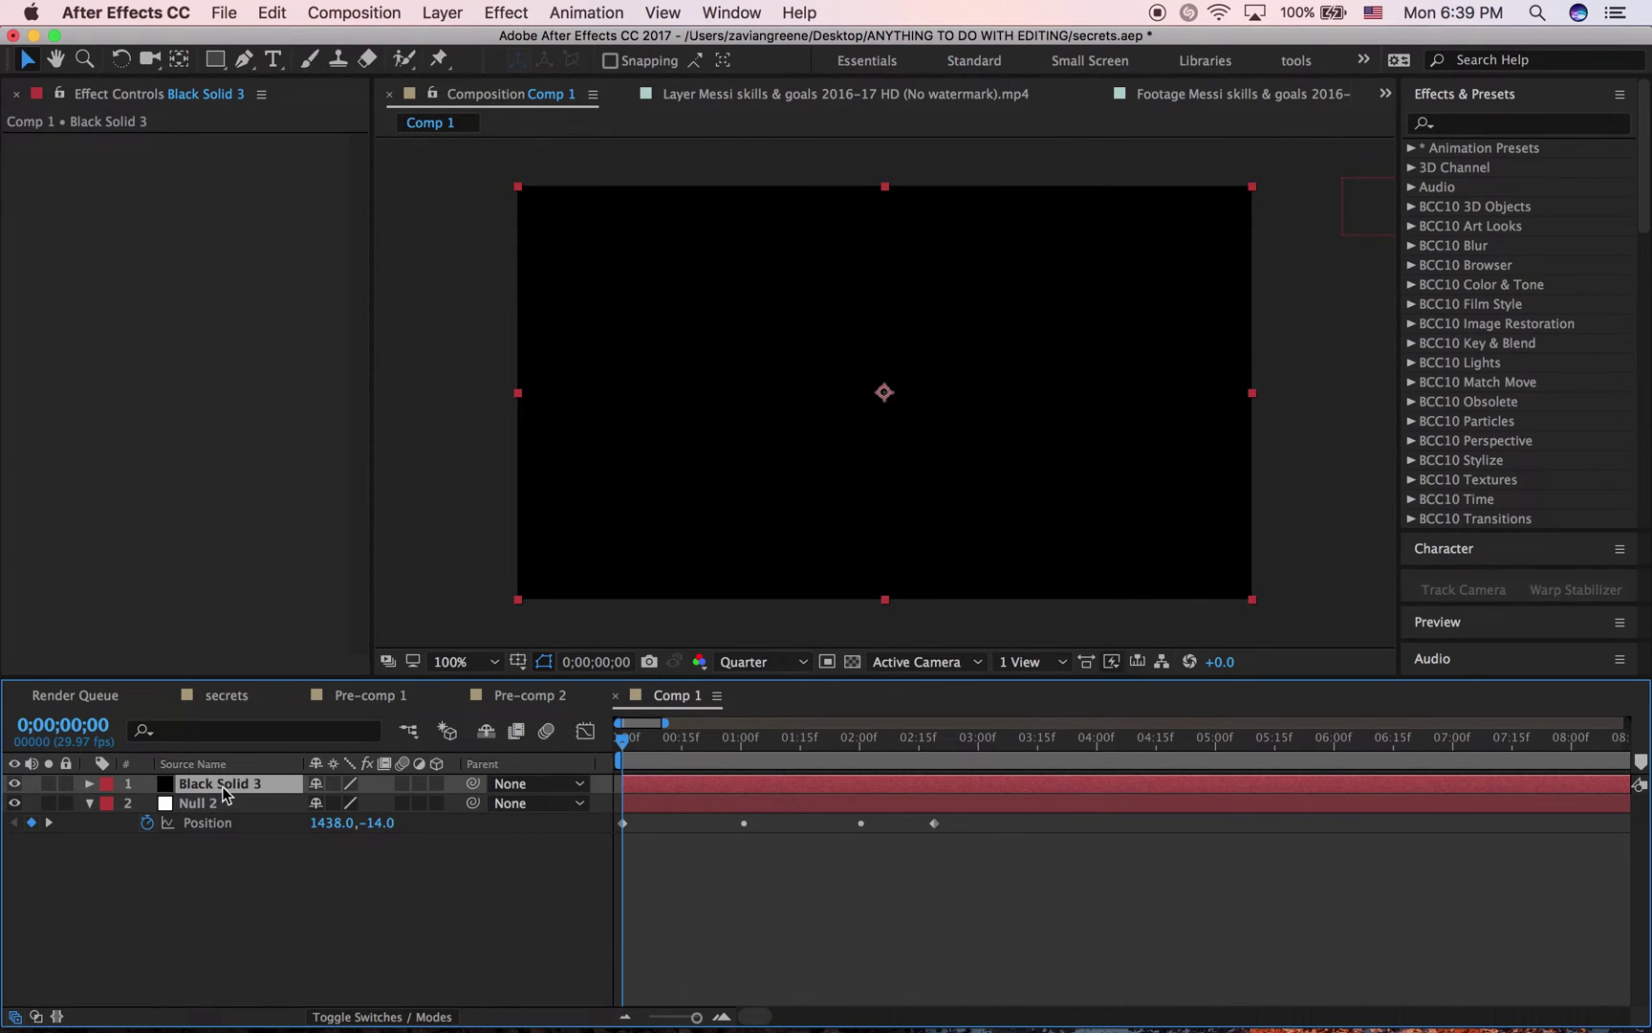
{"action": "left_click_drag", "start_coordinate": [222, 786], "coordinate": [223, 825]}
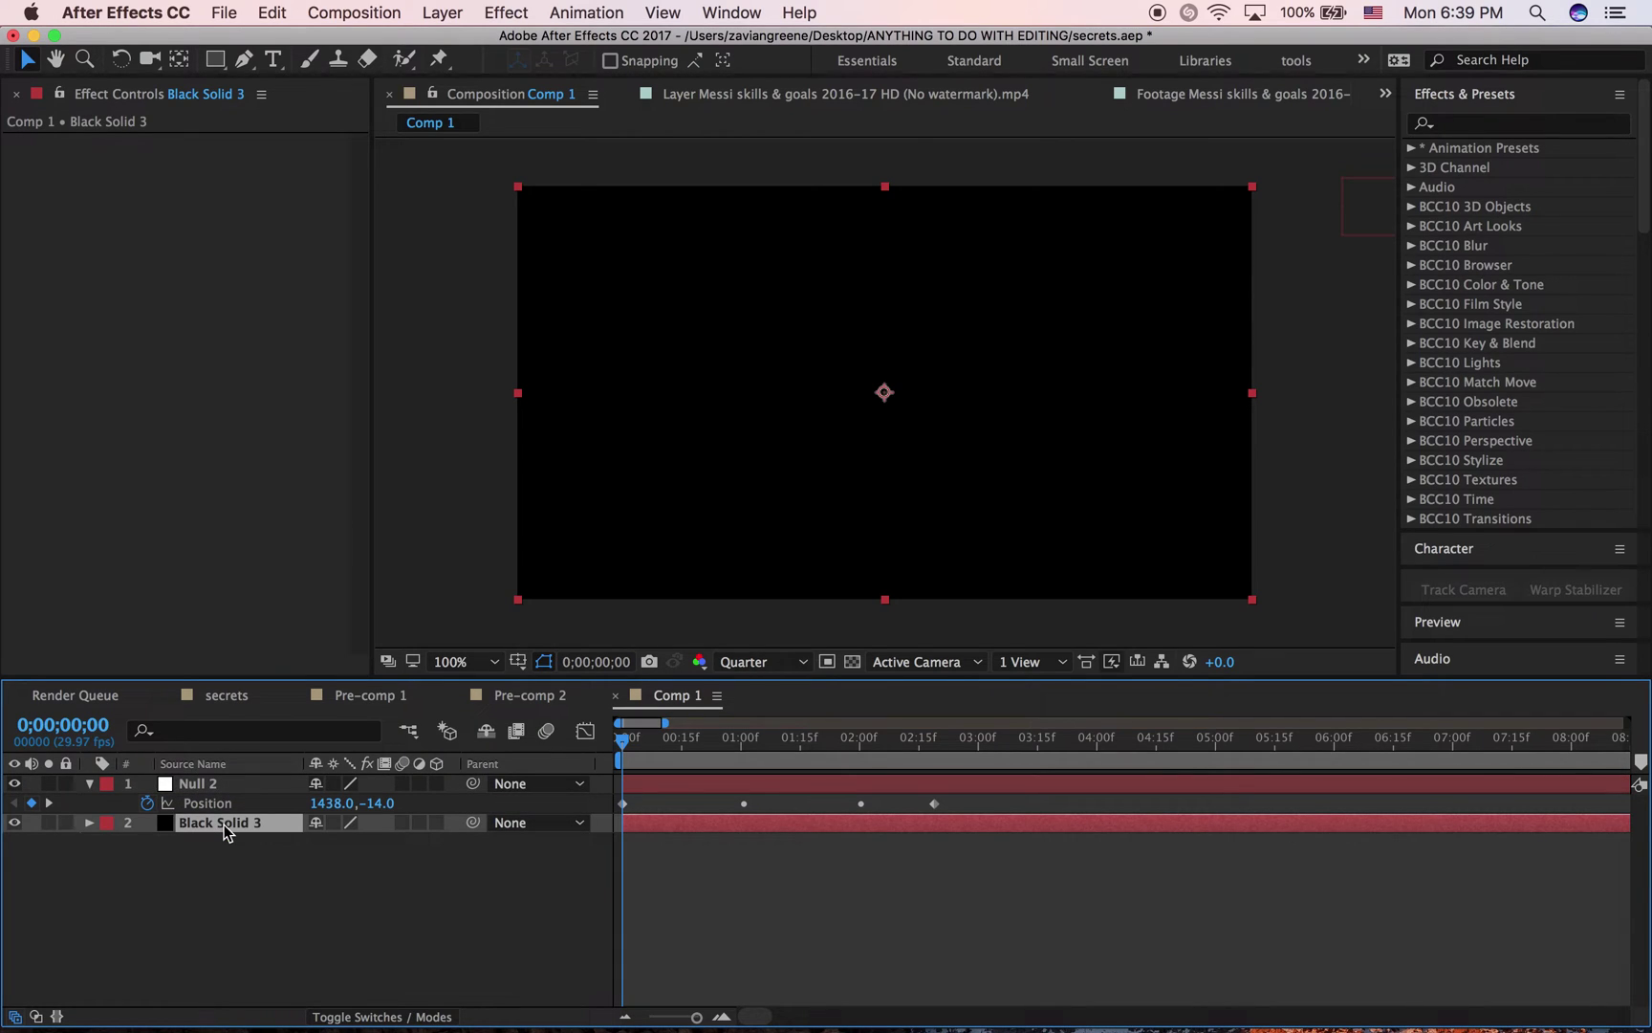
Step: Select Black Solid 3 and browse the Effect menu for Trapcode
{"action": "left_click", "coordinate": [1437, 118]}
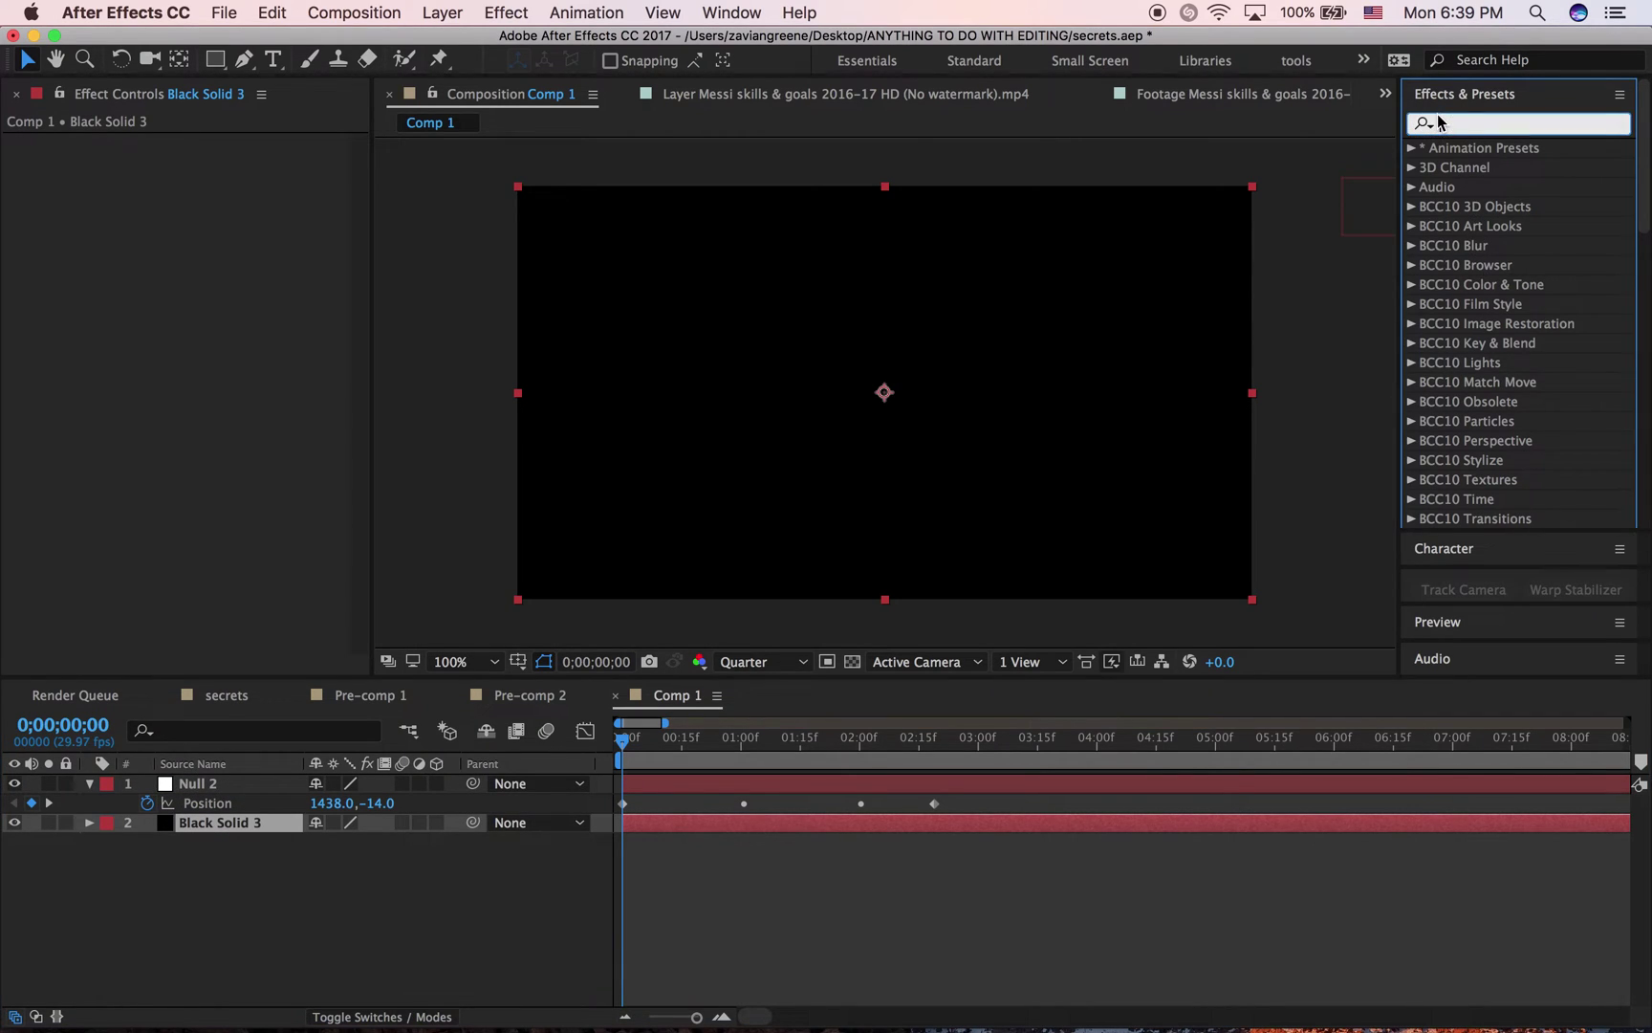
{"action": "left_click", "coordinate": [815, 973]}
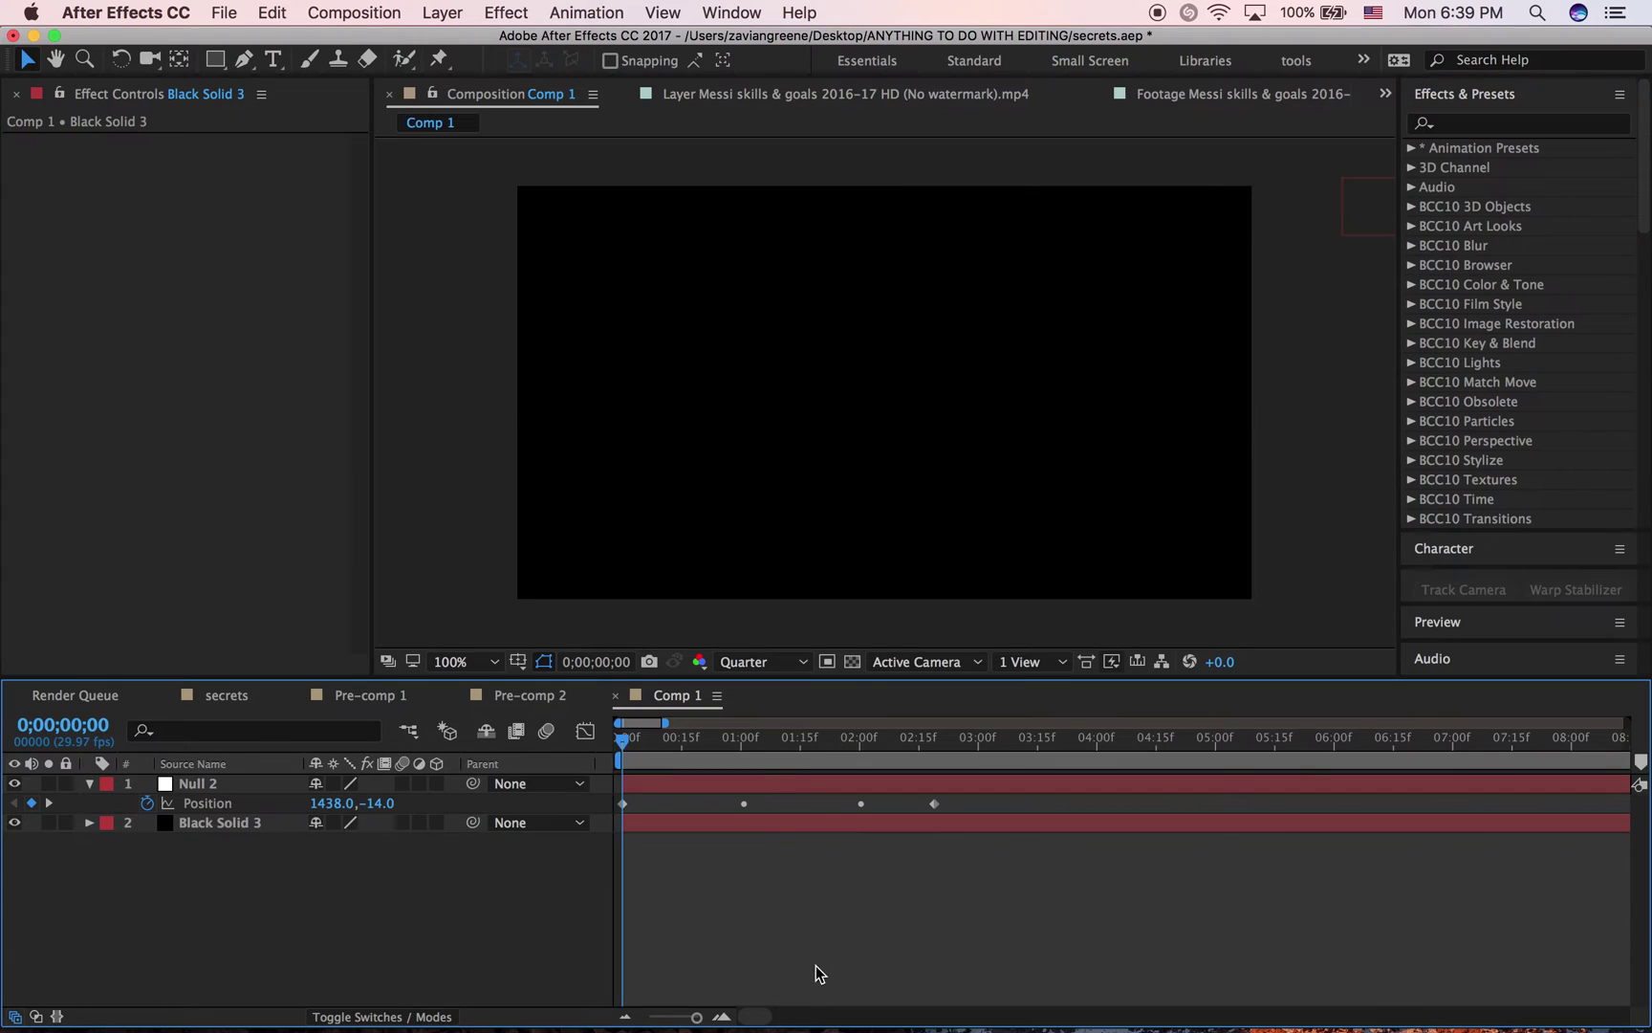
{"action": "left_click", "coordinate": [672, 823]}
{"action": "left_click", "coordinate": [430, 12]}
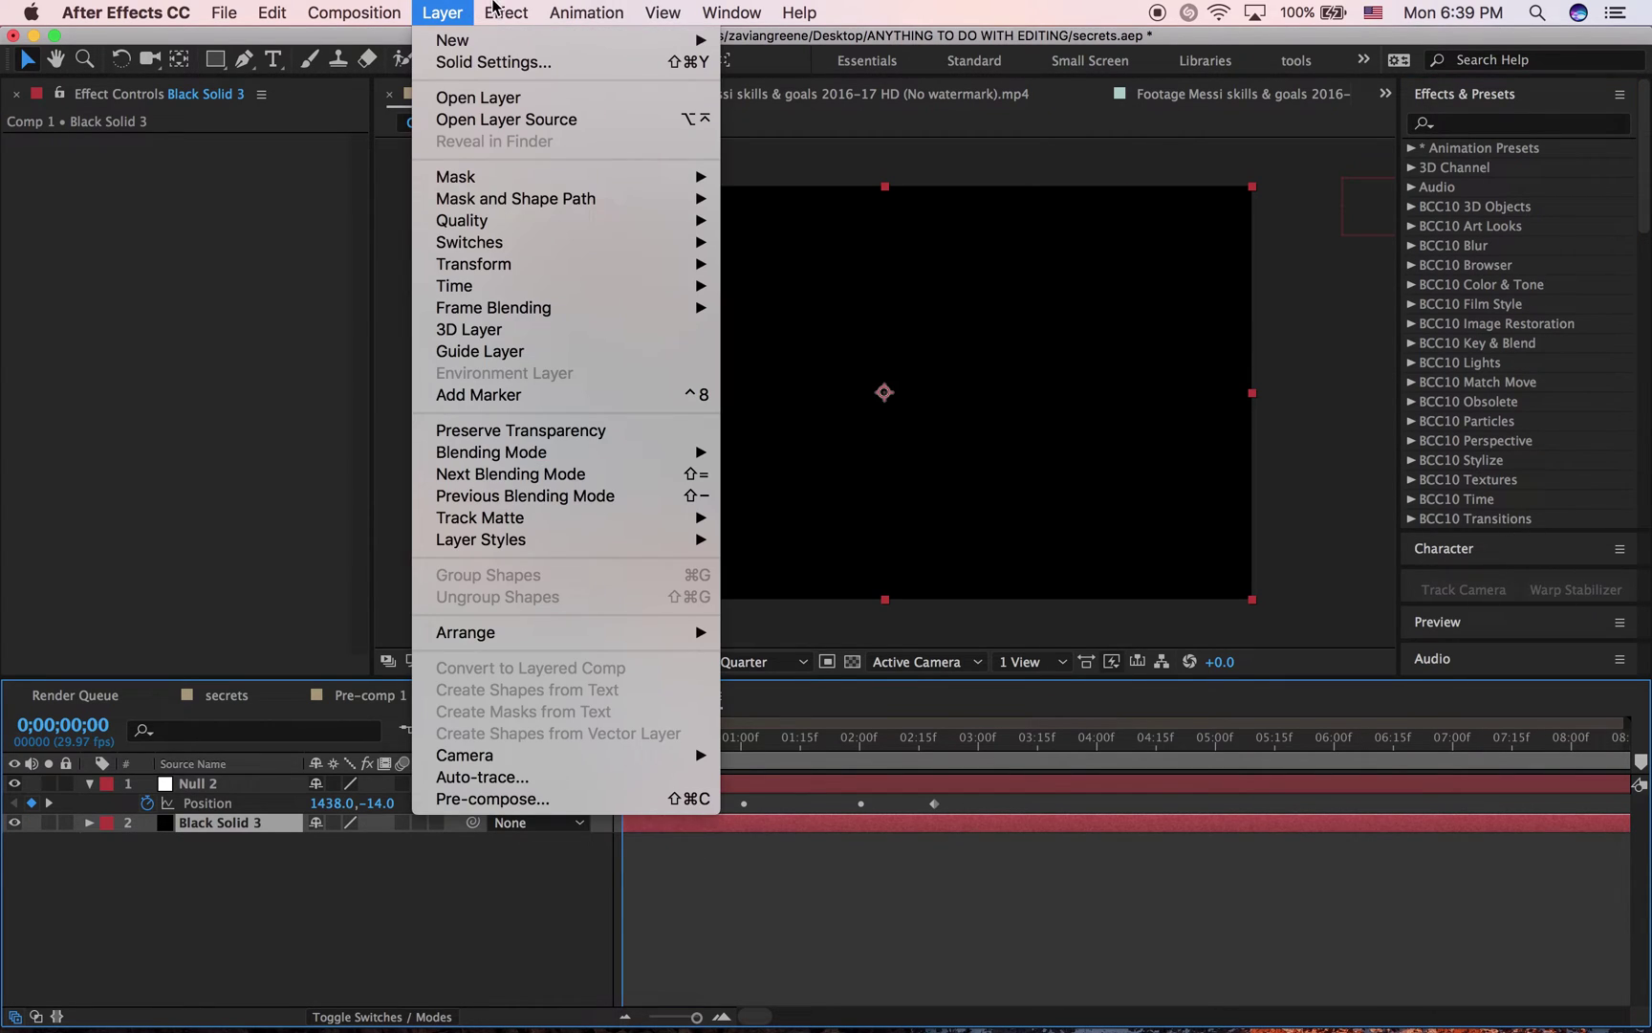
{"action": "mouse_move", "coordinate": [506, 12]}
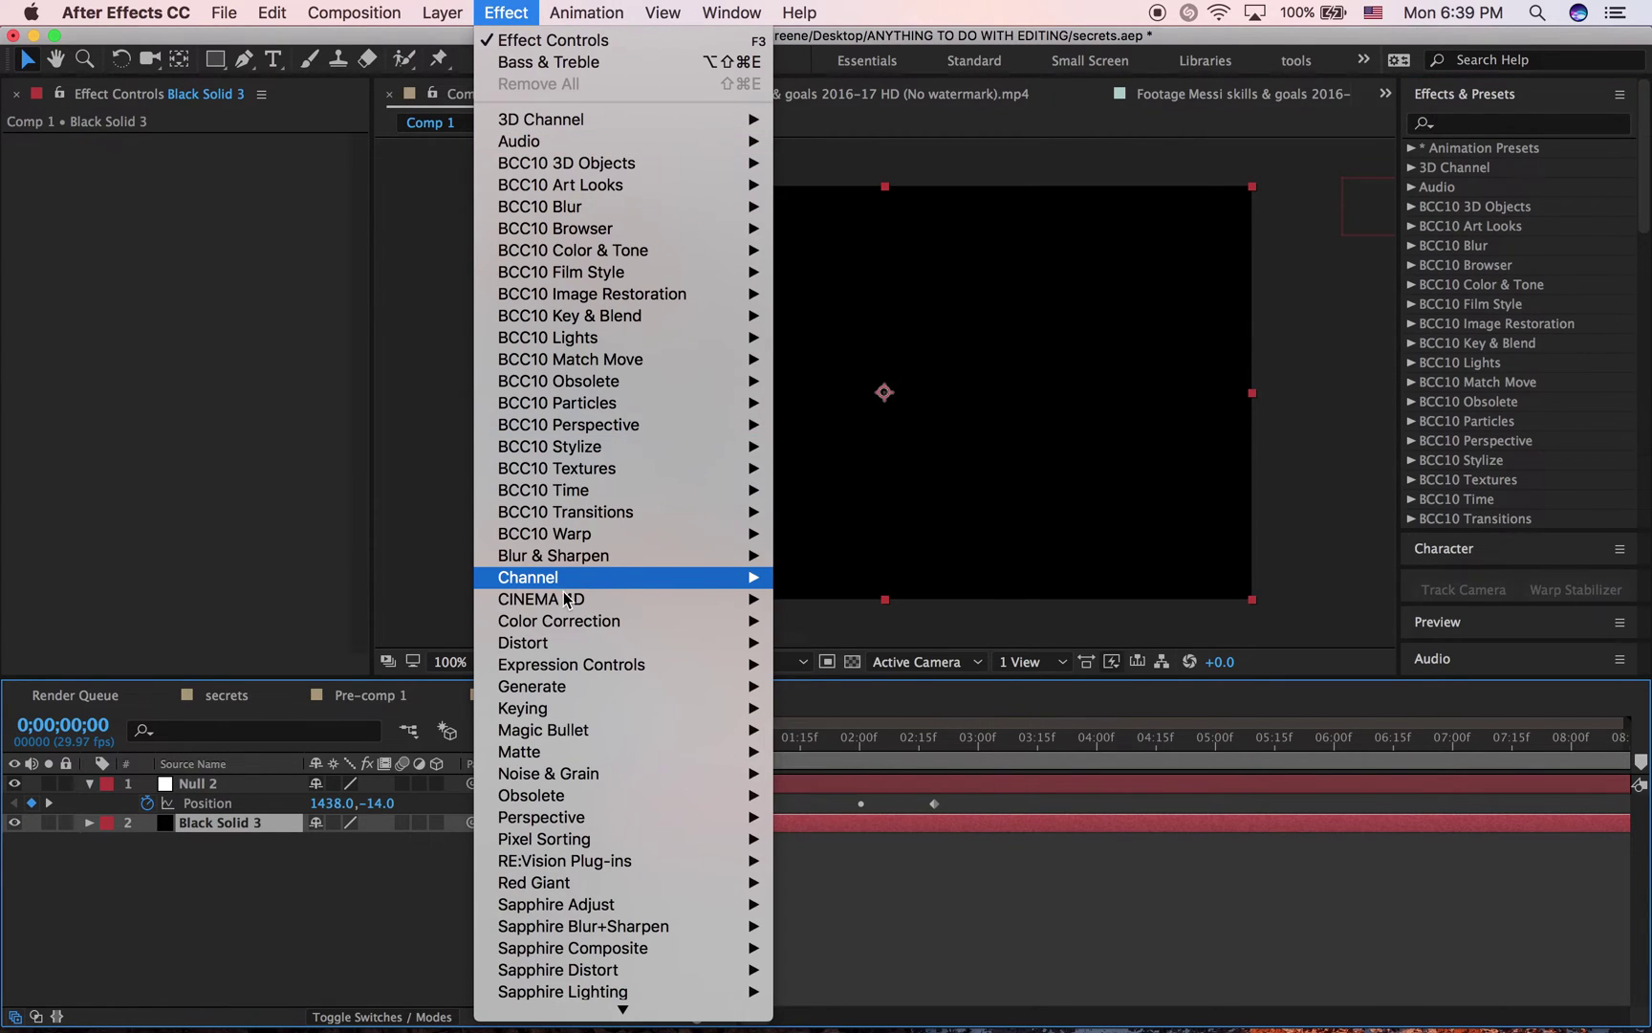
{"action": "scroll", "coordinate": [563, 622], "scroll_direction": "down", "scroll_amount": 5}
Step: Apply Trapcode Particular to Black Solid 3 and preview at Half resolution
{"action": "mouse_move", "coordinate": [571, 988]}
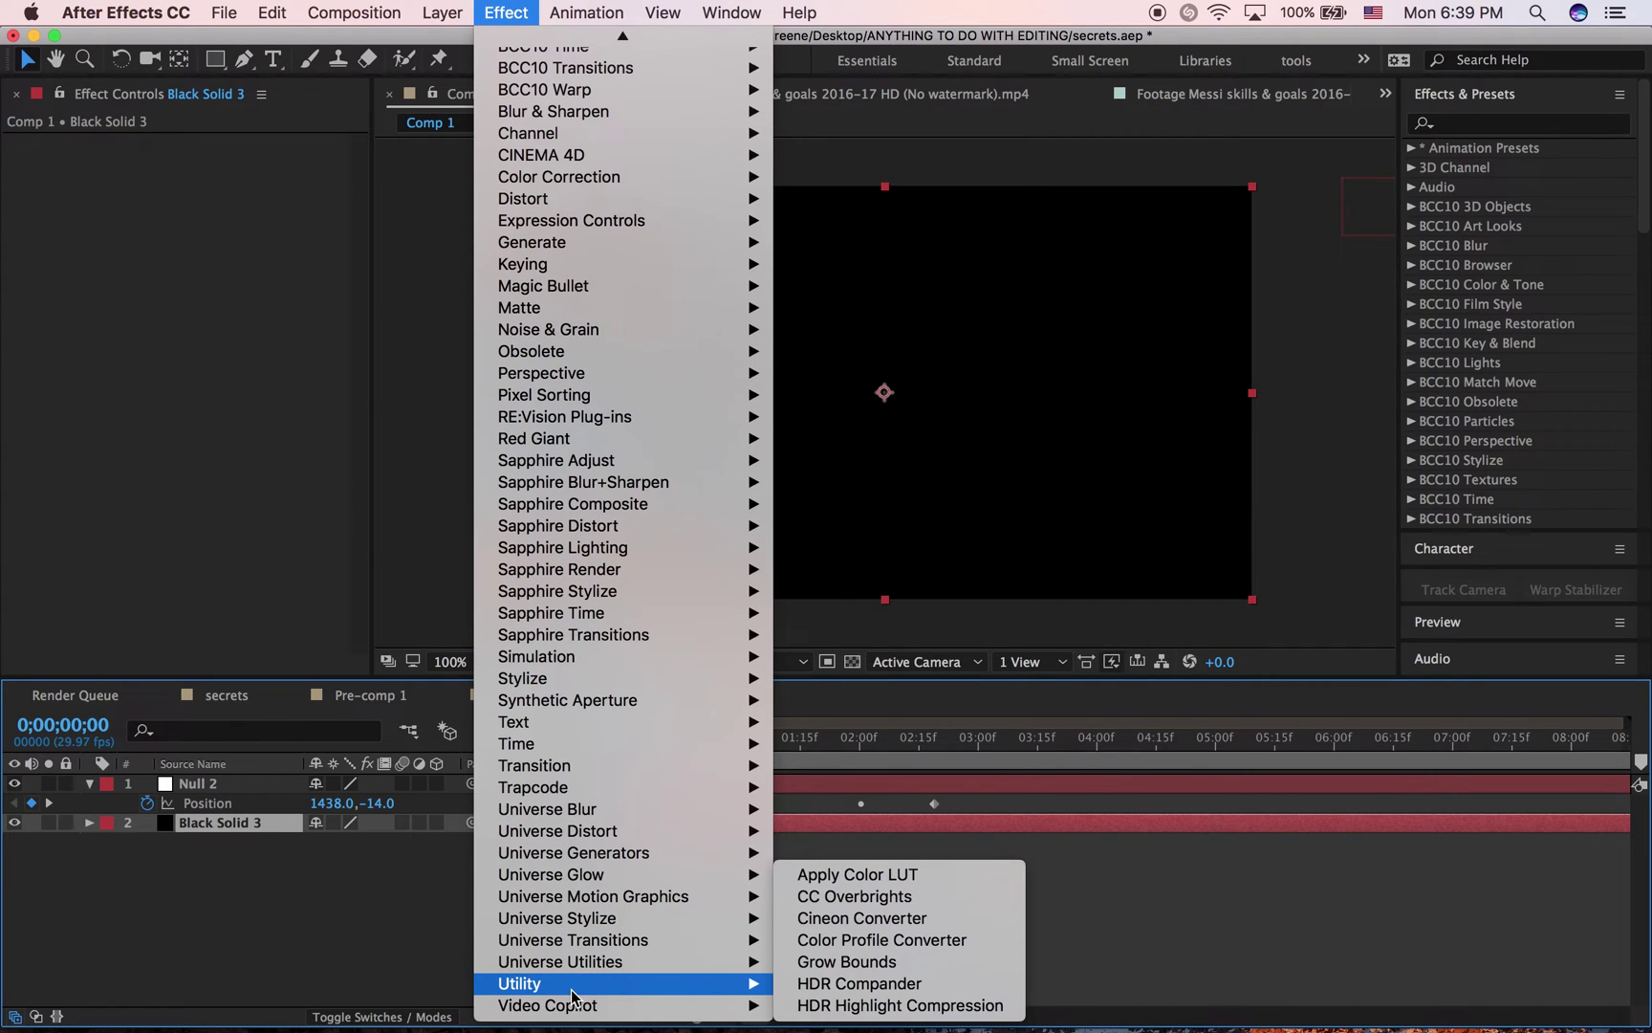
{"action": "mouse_move", "coordinate": [608, 787]}
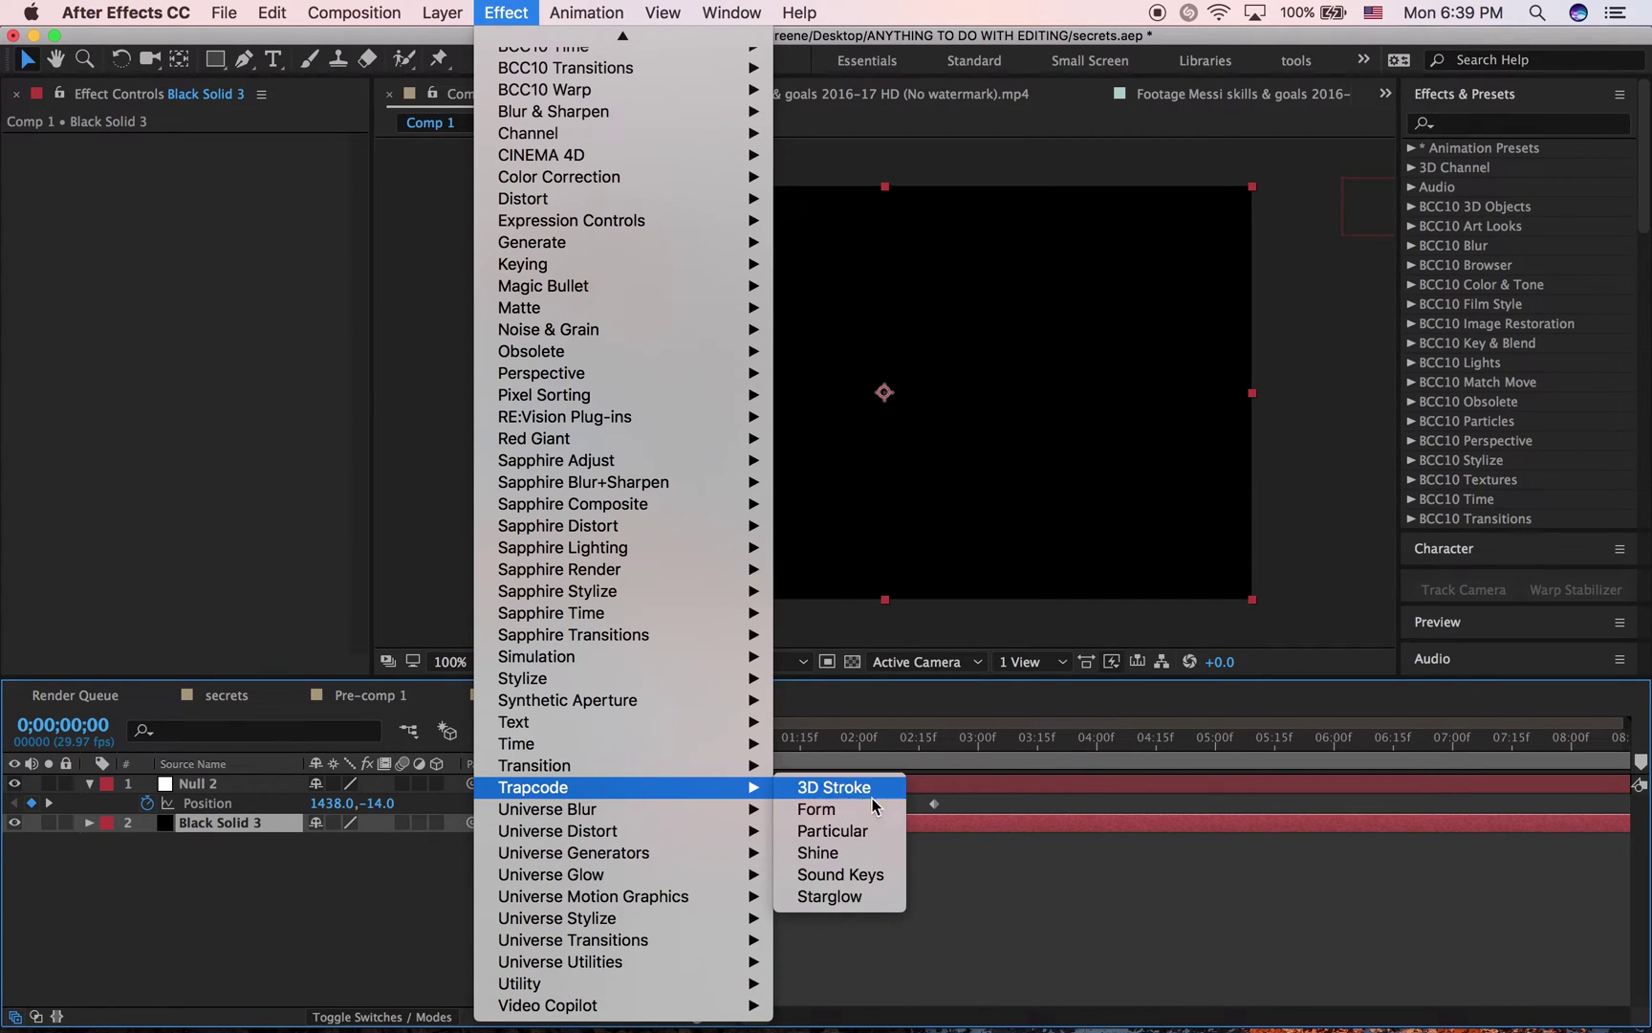
{"action": "left_click", "coordinate": [847, 831]}
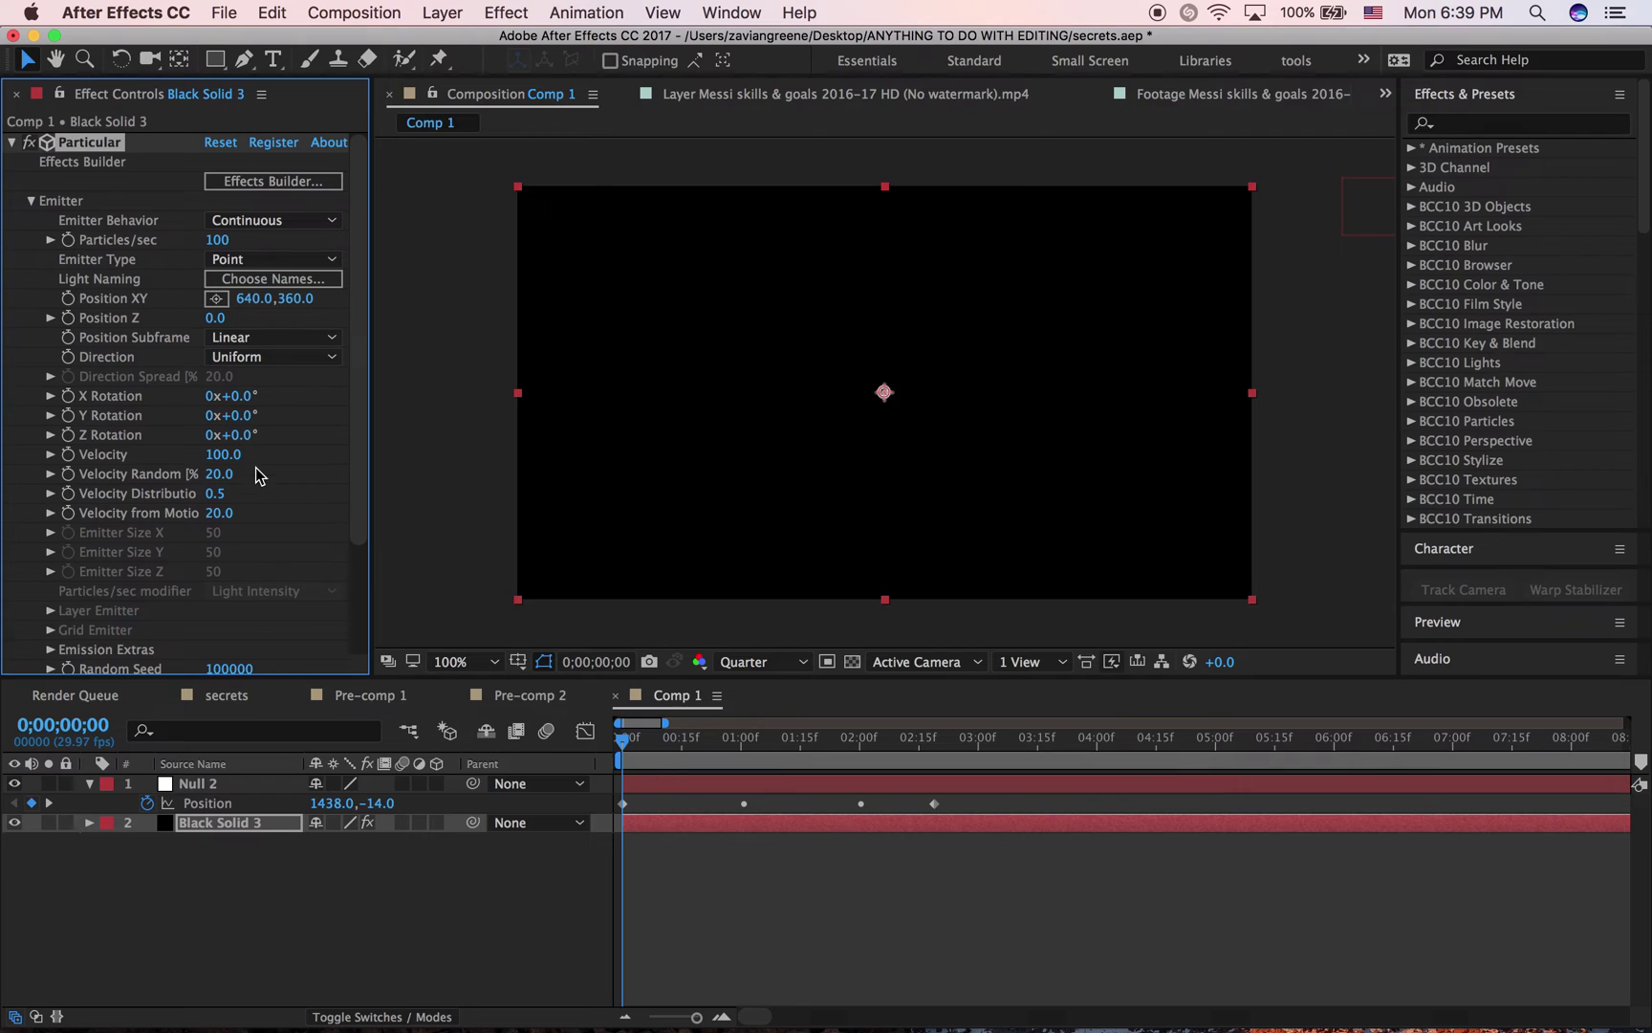
{"action": "key", "text": "space"}
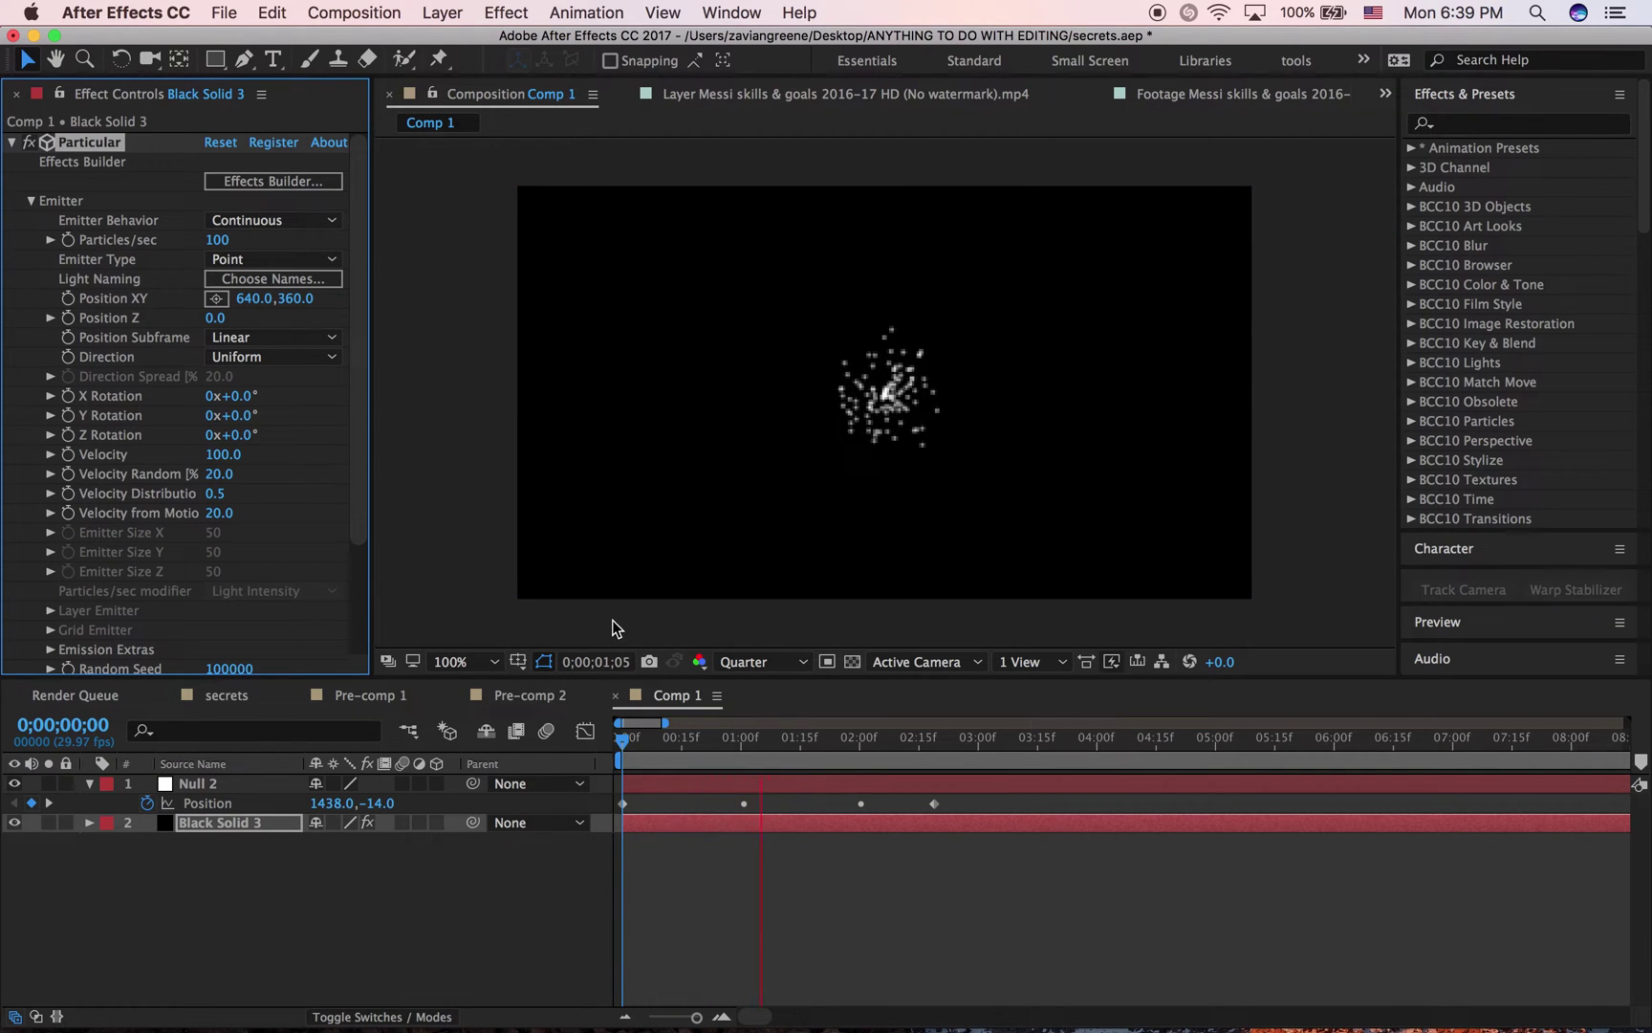
{"action": "left_click", "coordinate": [748, 661]}
{"action": "left_click", "coordinate": [744, 735]}
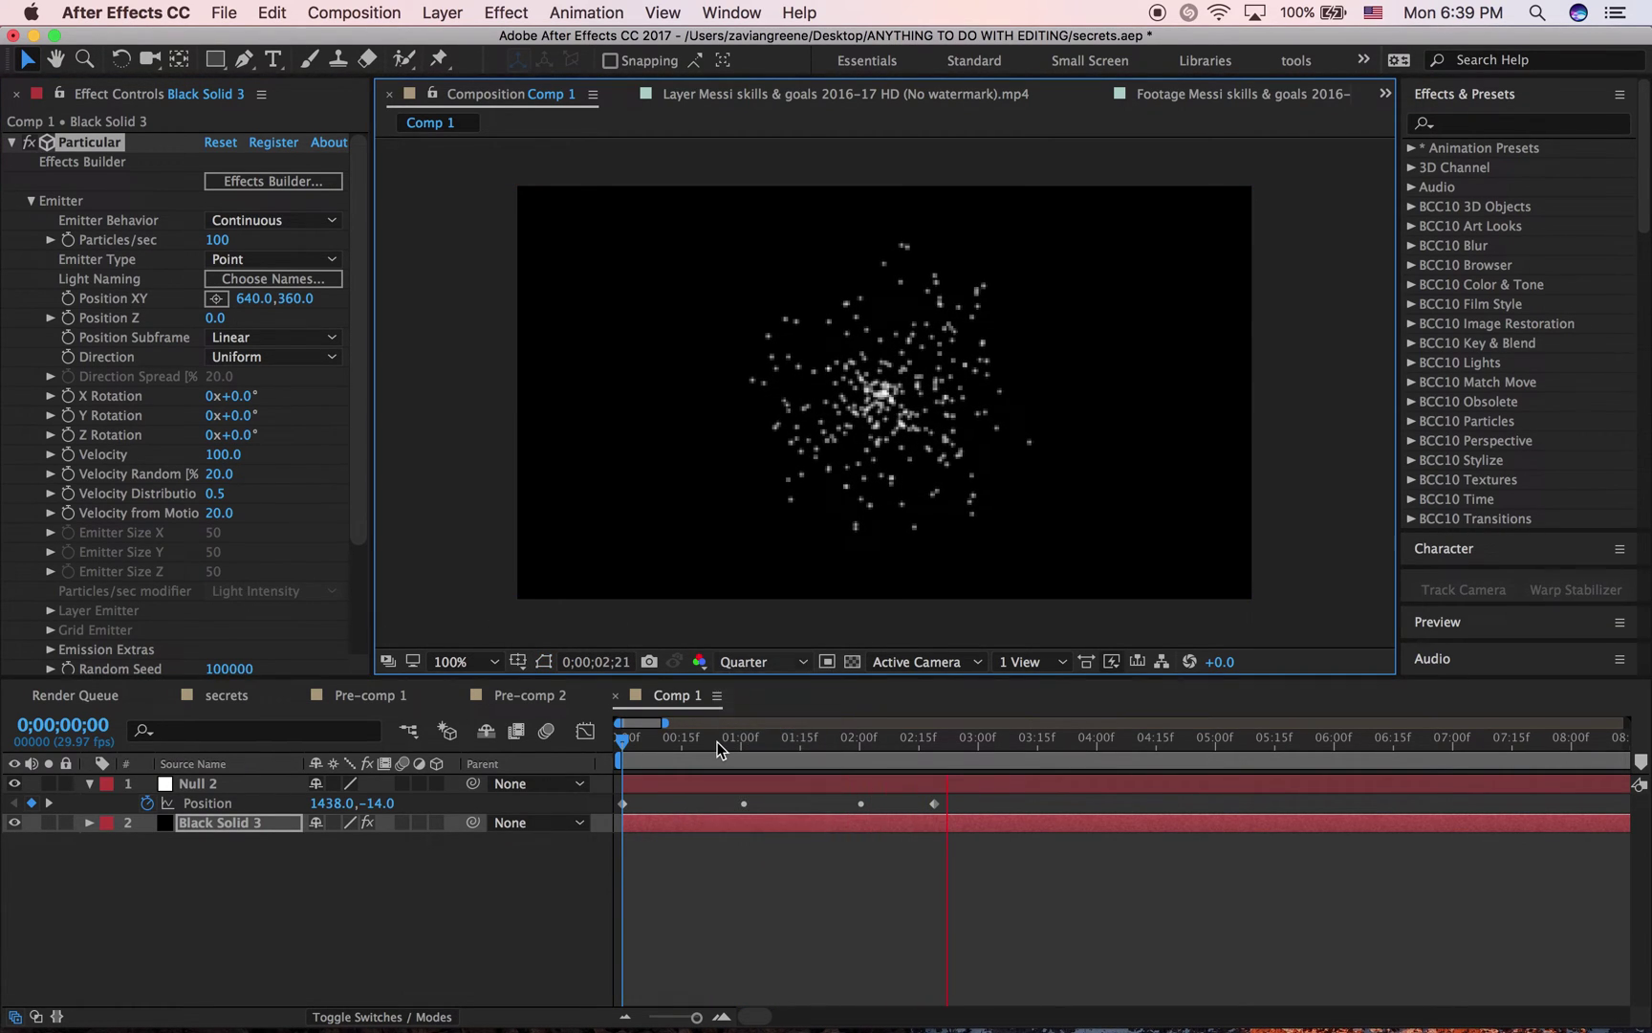
{"action": "left_click", "coordinate": [672, 756]}
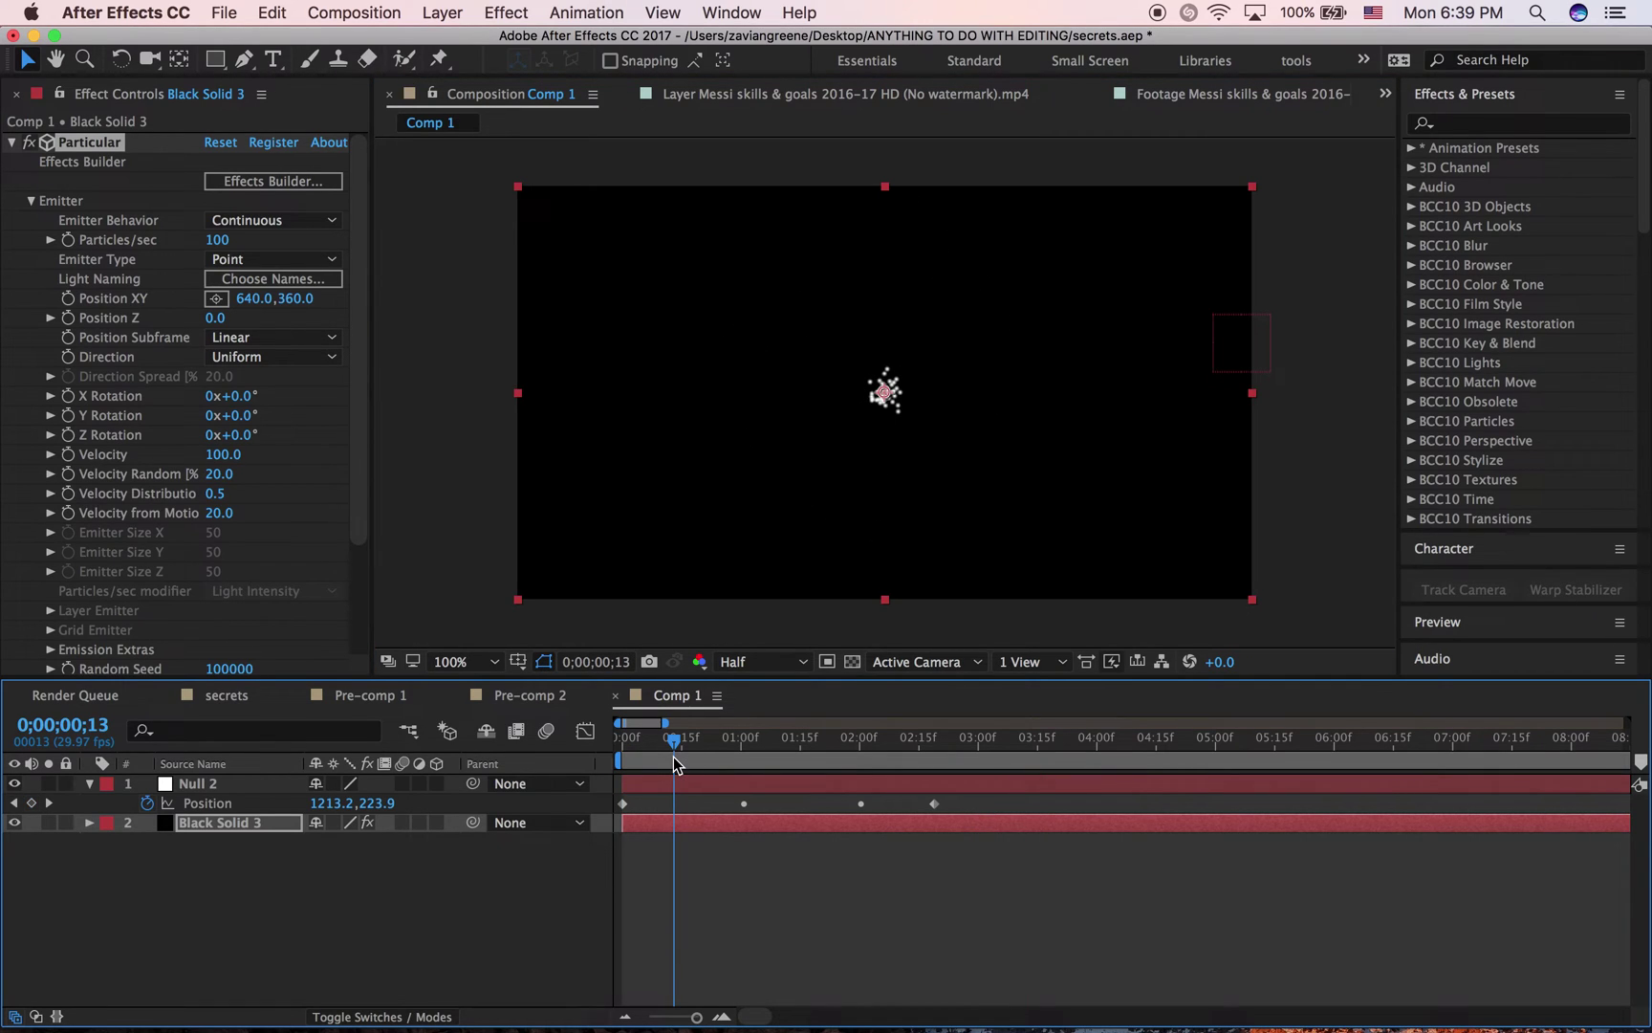
{"action": "left_click_drag", "start_coordinate": [674, 756], "coordinate": [593, 757]}
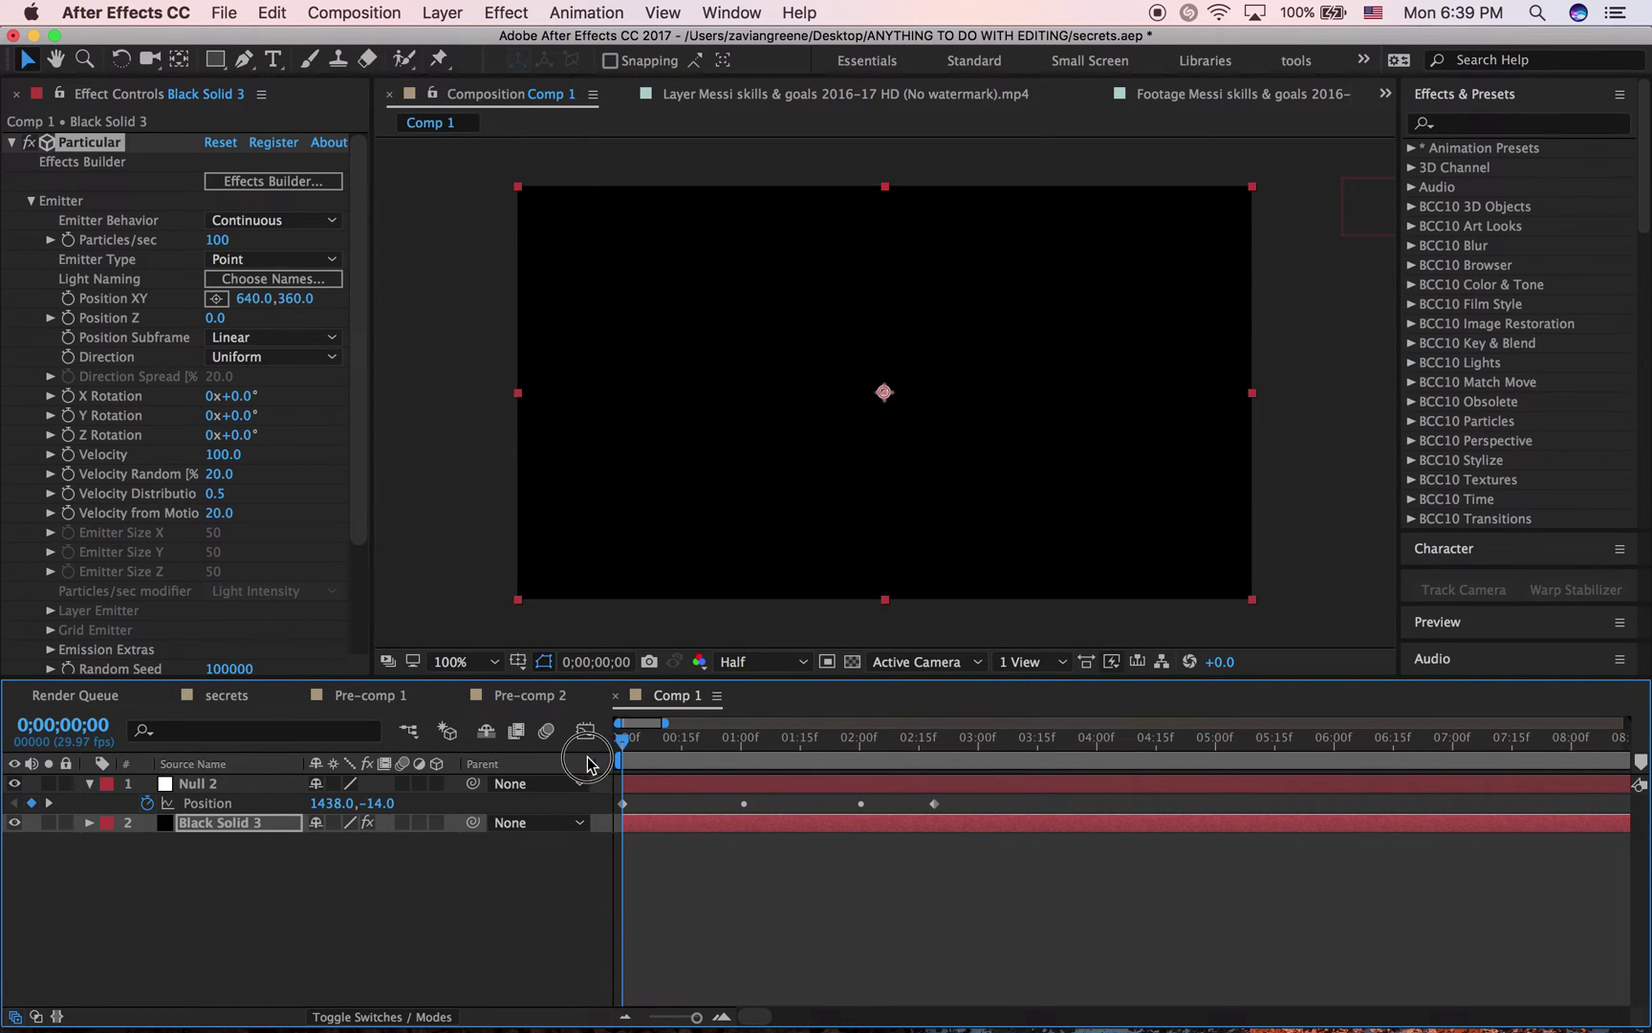
Step: Link the emitter's Position XY by expression to Null 2's Position and inspect the trail
{"action": "left_click", "coordinate": [71, 299], "text": "alt"}
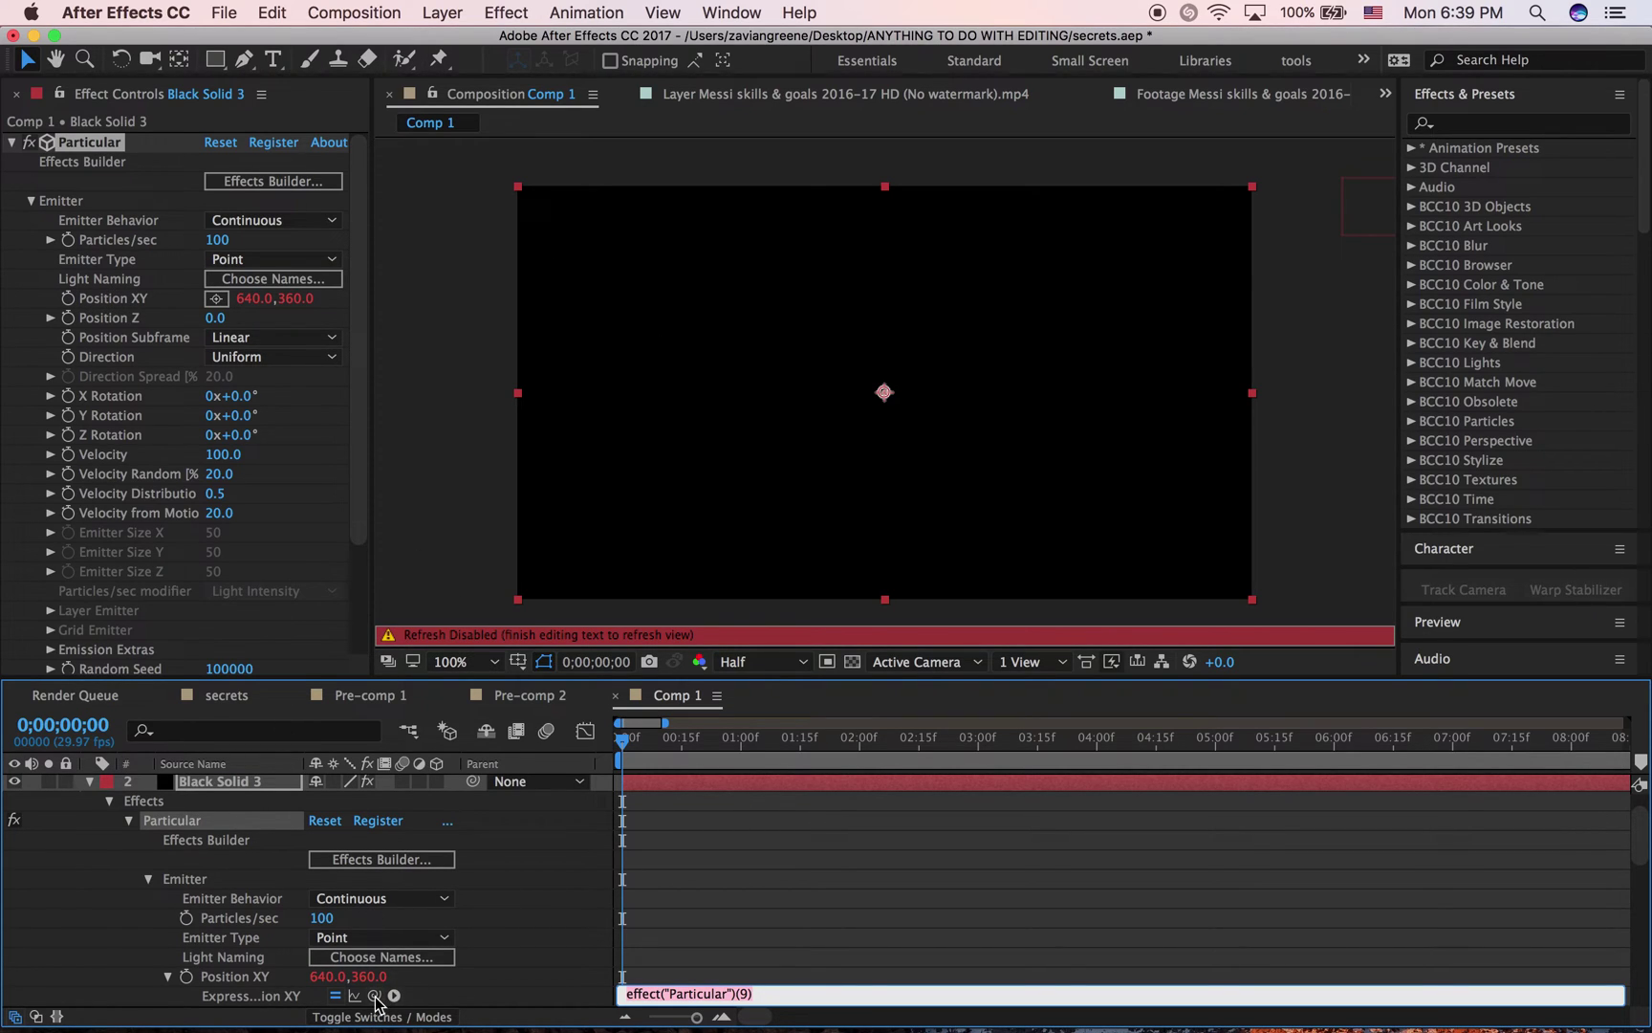
{"action": "left_click_drag", "start_coordinate": [376, 995], "coordinate": [260, 802]}
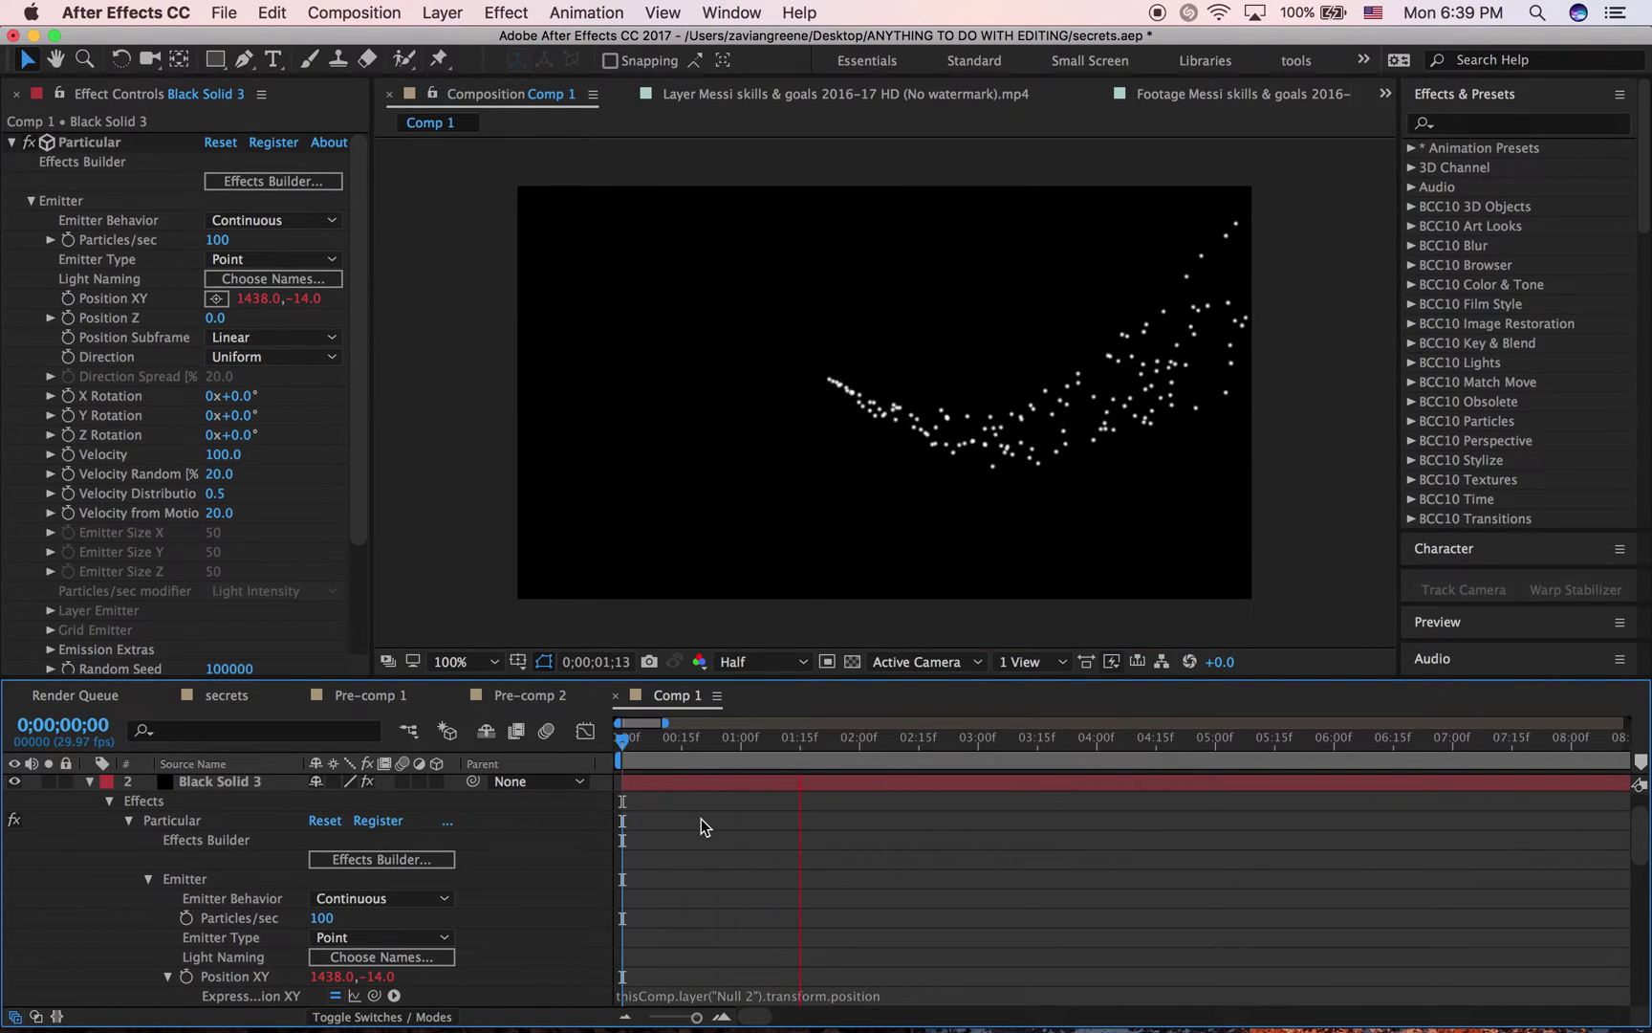
{"action": "scroll", "coordinate": [112, 848], "scroll_direction": "up", "scroll_amount": 2}
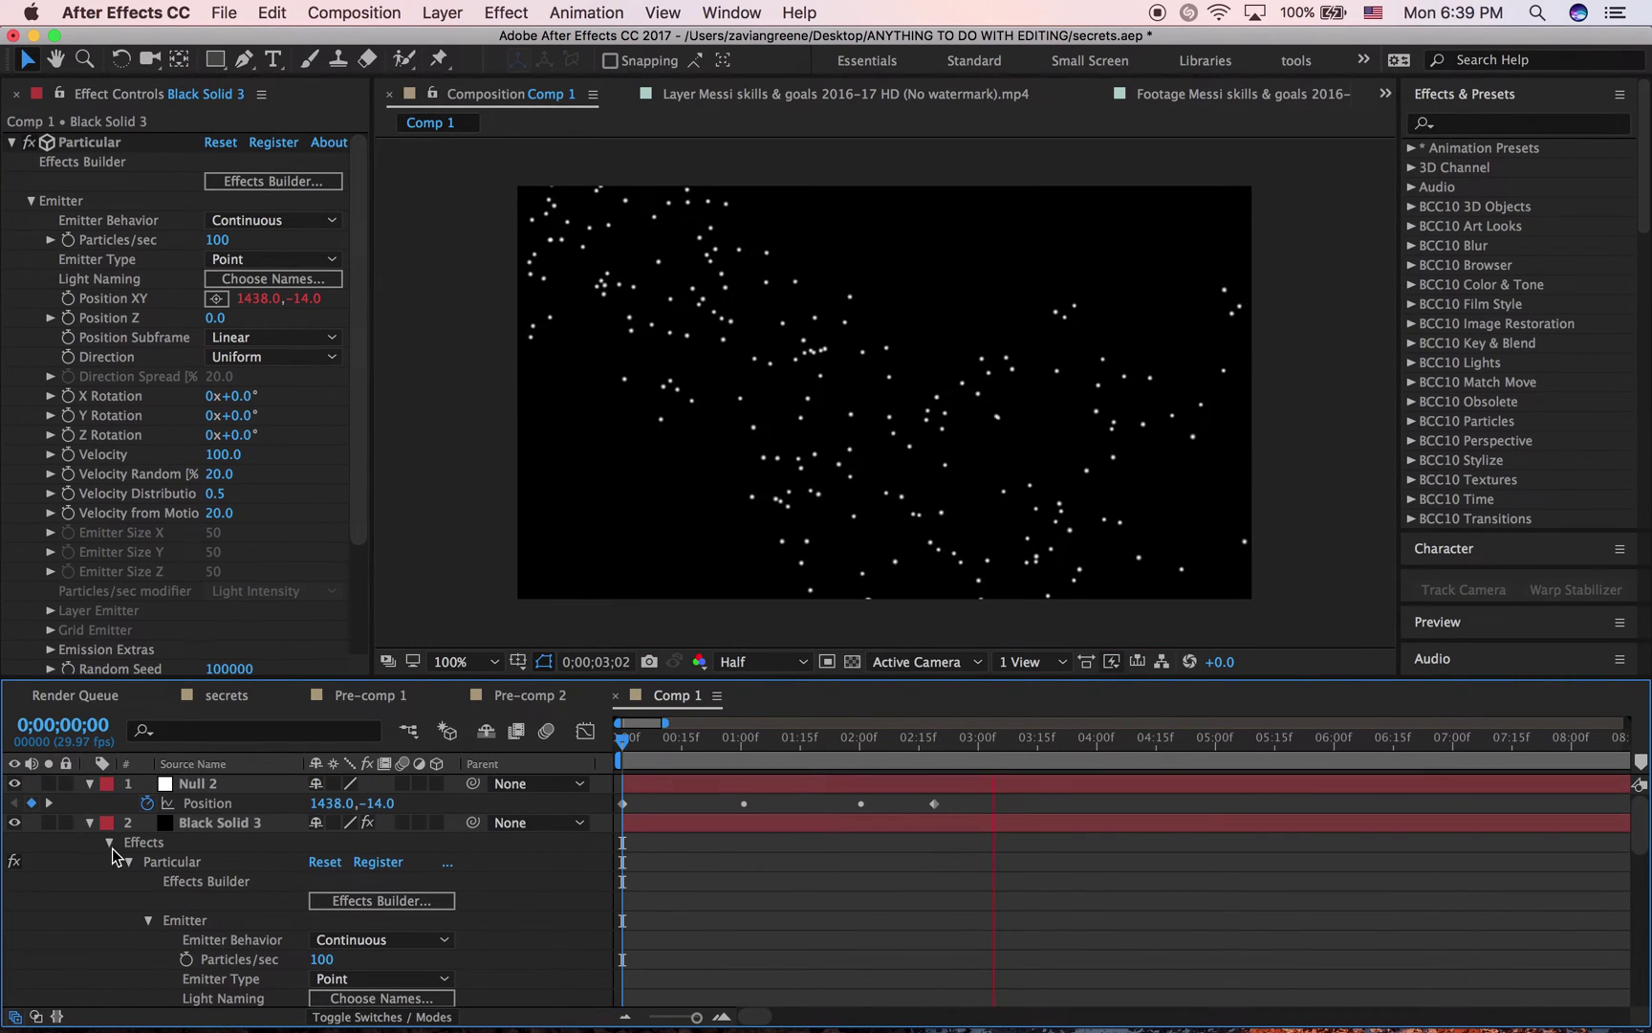
{"action": "left_click", "coordinate": [88, 823]}
{"action": "left_click_drag", "start_coordinate": [738, 739], "coordinate": [823, 739]}
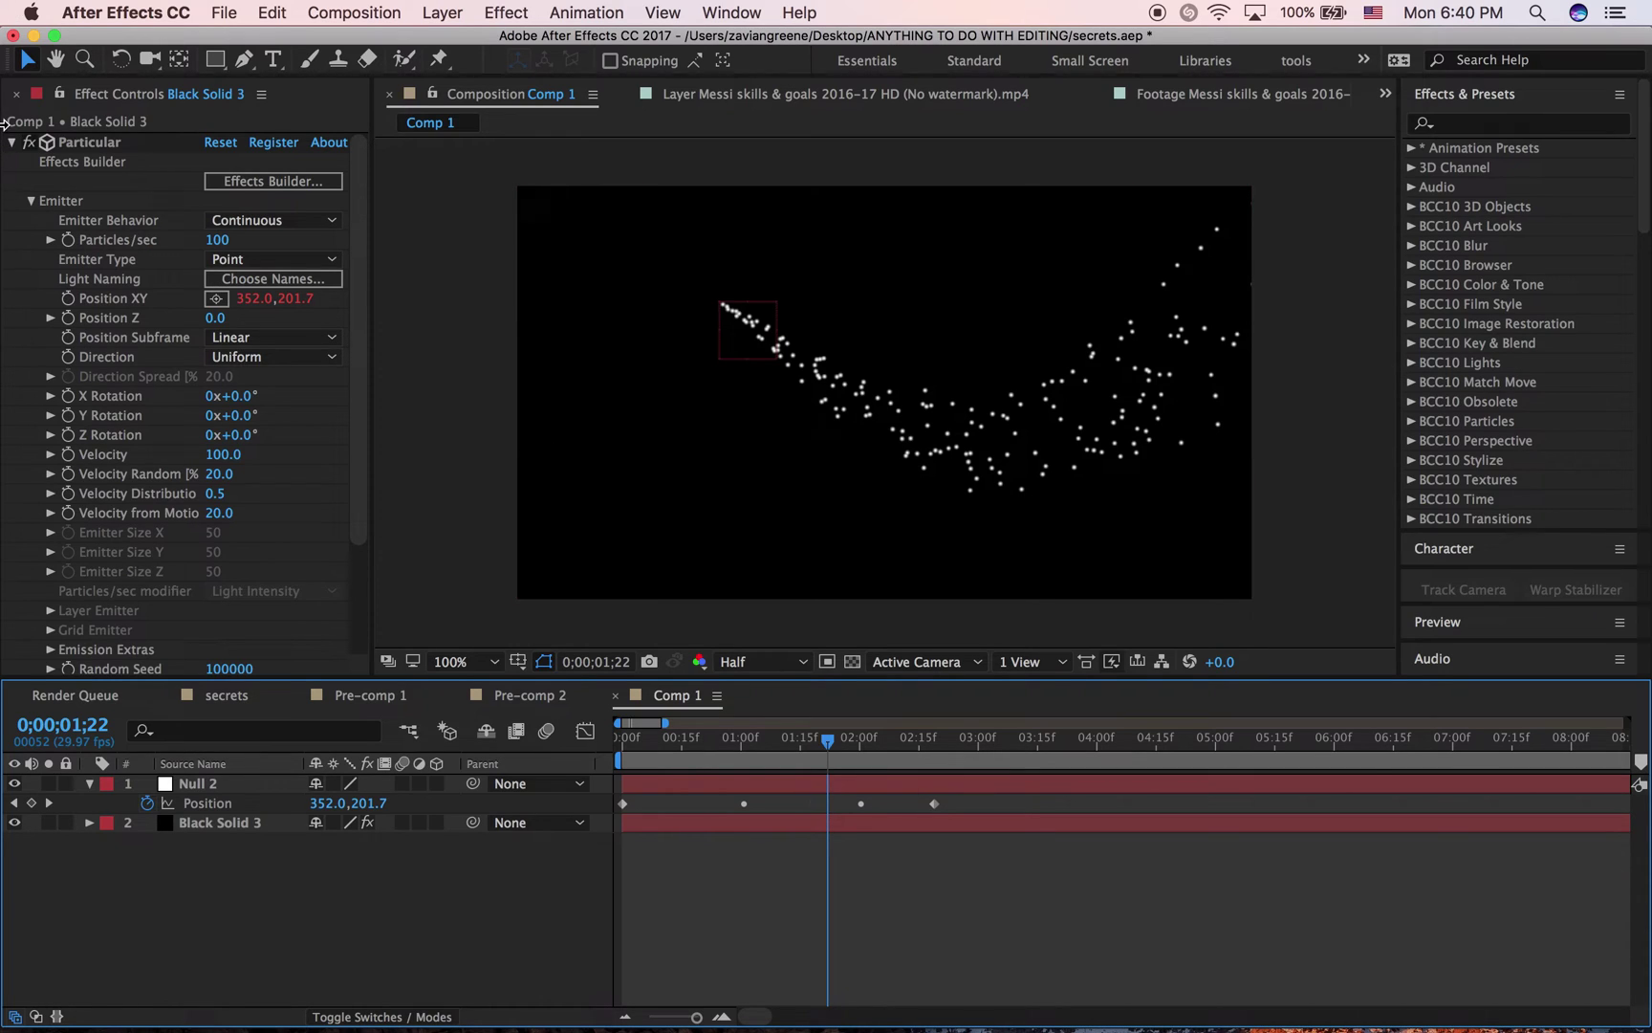
Step: Raise the emitter's Particles/sec to 550
{"action": "left_click", "coordinate": [31, 201]}
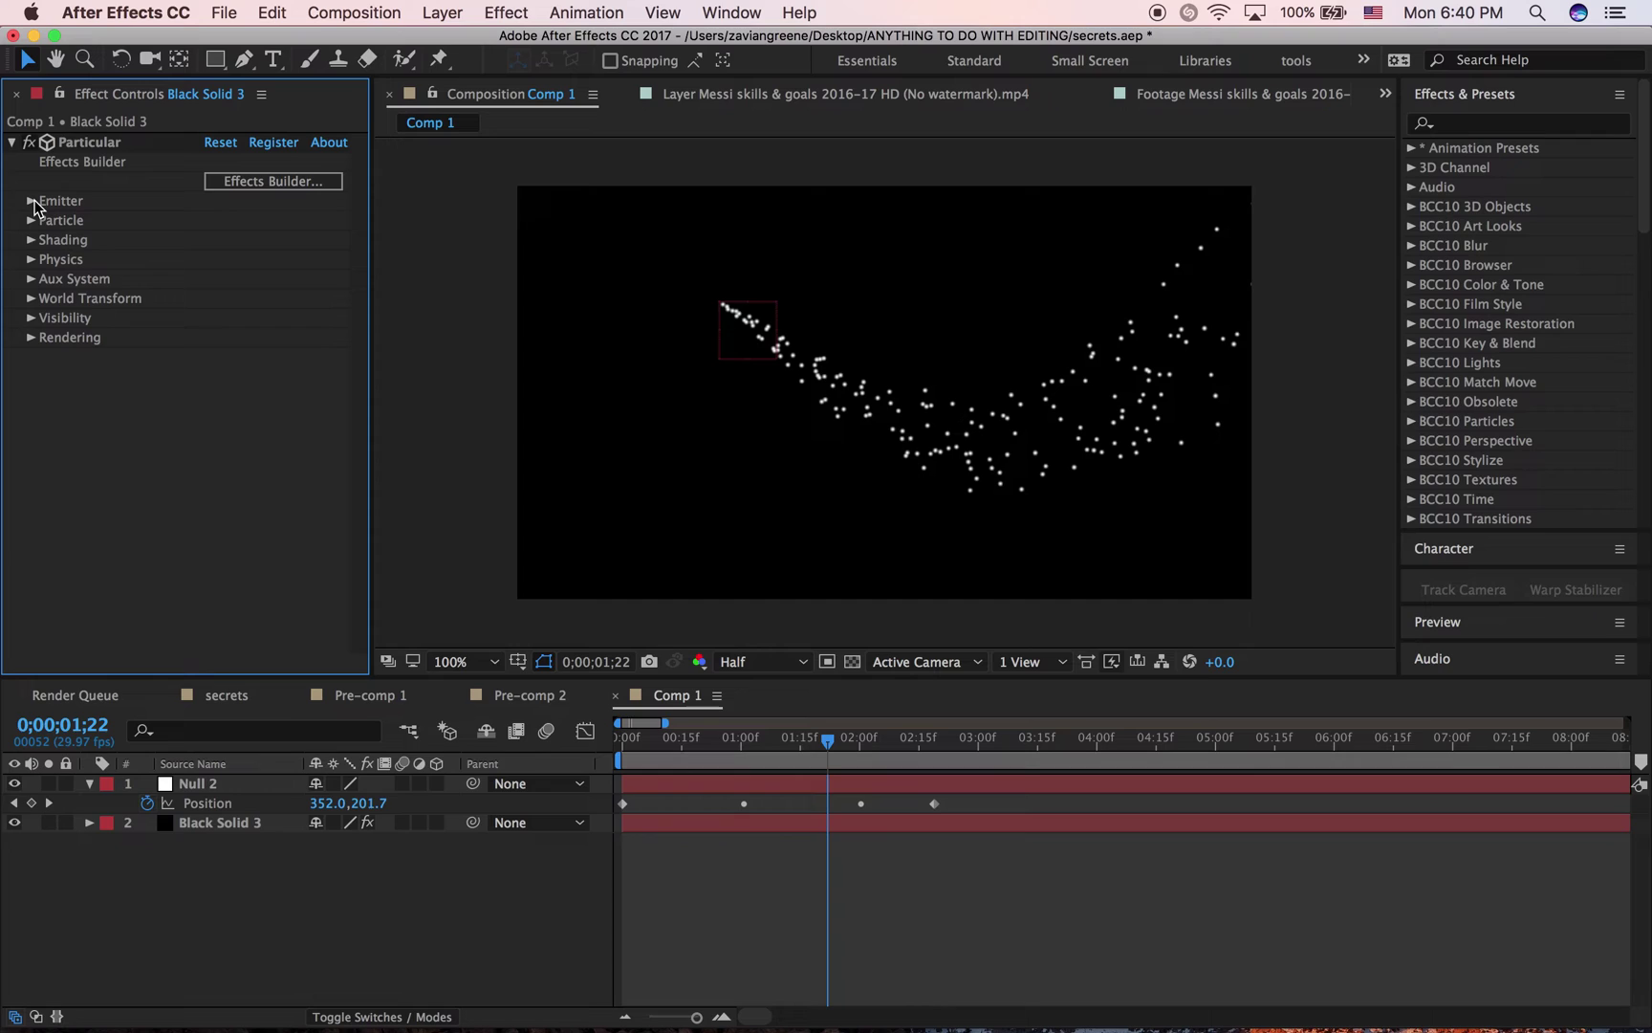
{"action": "left_click", "coordinate": [35, 200]}
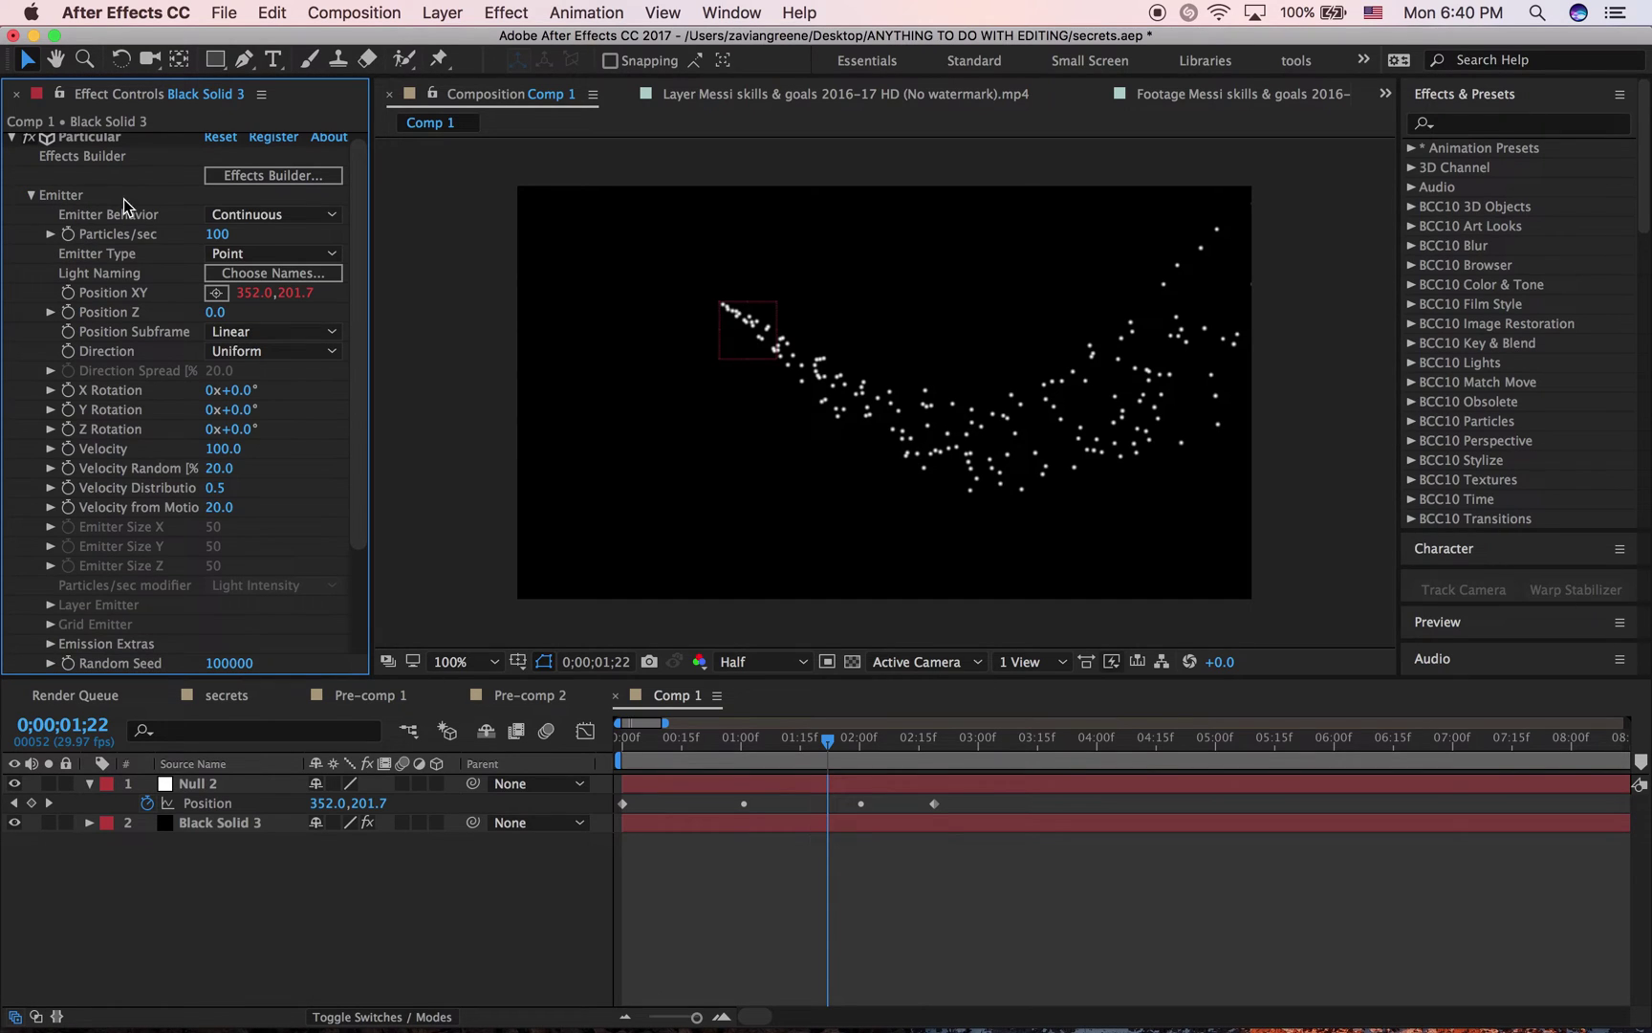
{"action": "left_click", "coordinate": [212, 235]}
{"action": "left_click_drag", "start_coordinate": [212, 234], "coordinate": [251, 231]}
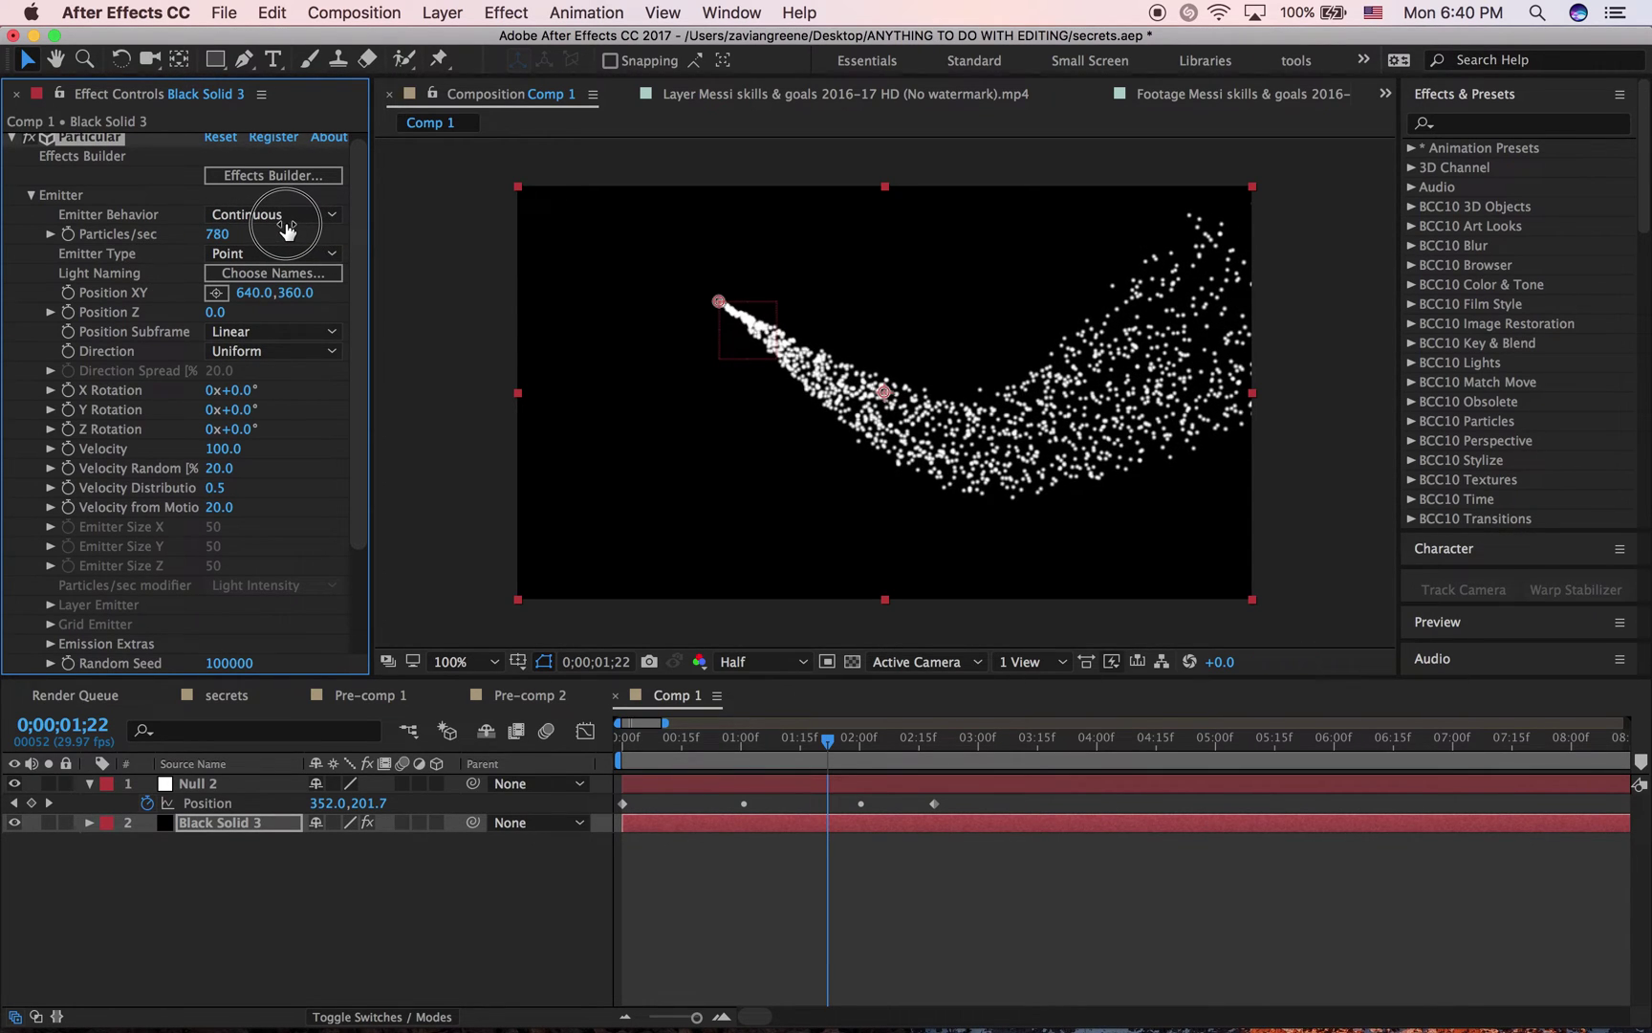
{"action": "left_click", "coordinate": [216, 235]}
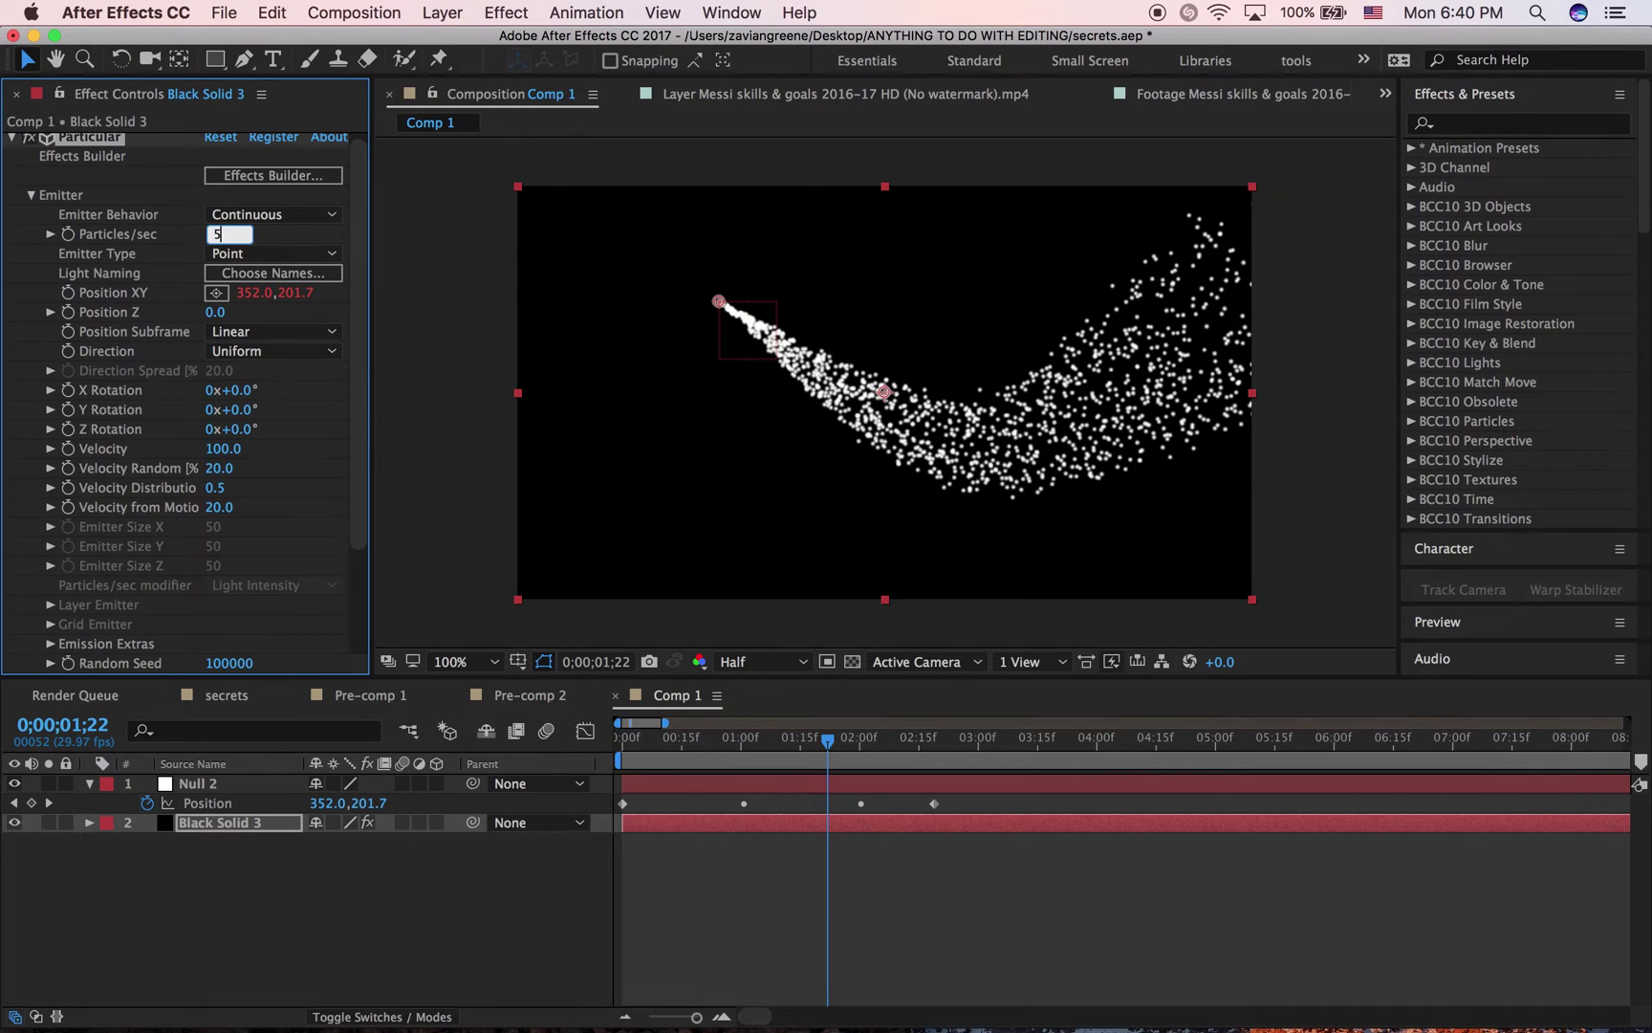
{"action": "left_click", "coordinate": [51, 371]}
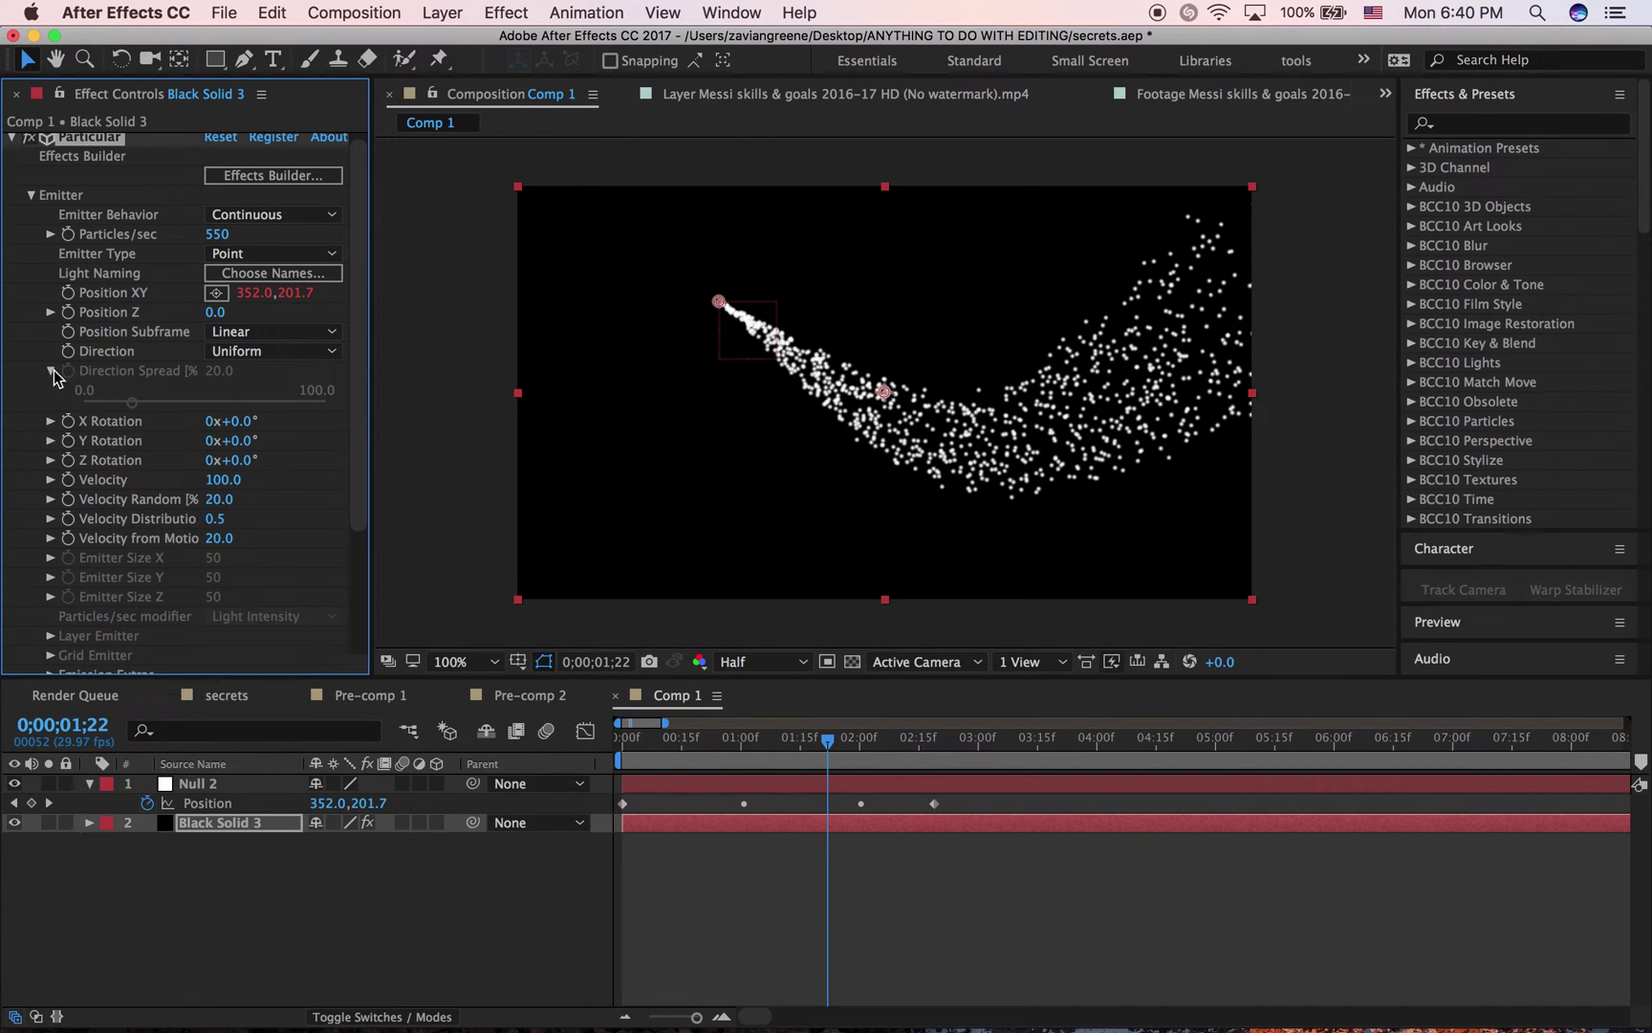
Step: Lower the emitter Velocity, first to 70, then enter a new Velocity value
{"action": "left_click", "coordinate": [49, 370]}
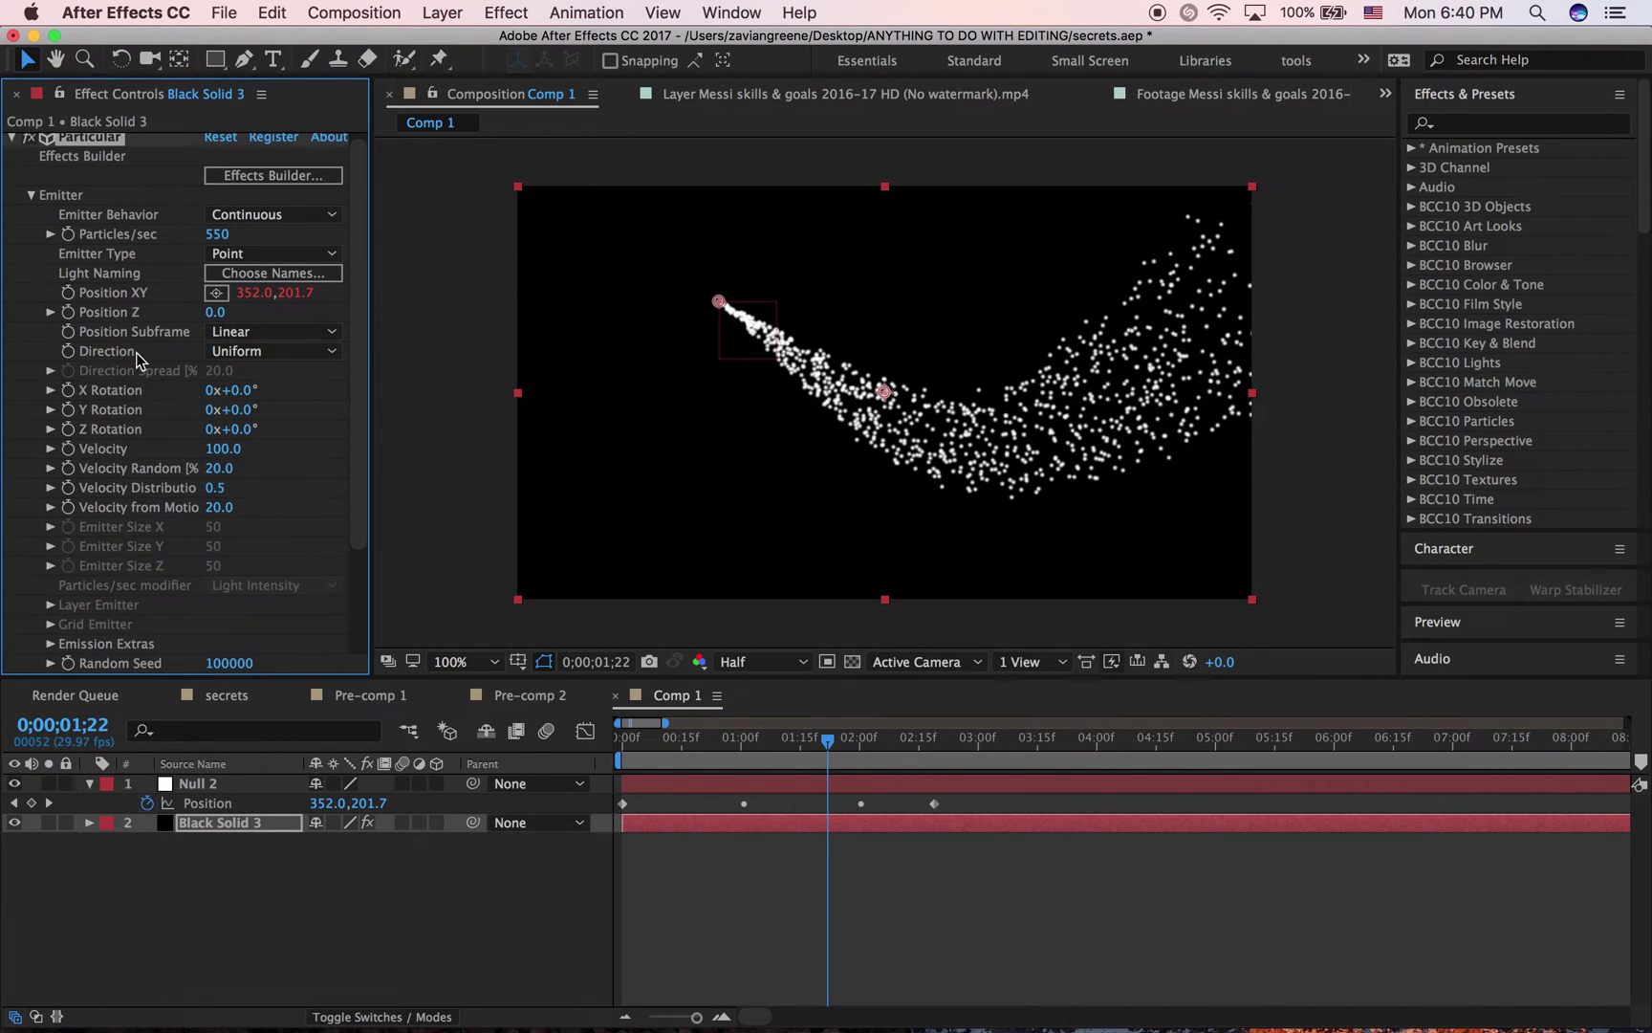
{"action": "left_click", "coordinate": [222, 455]}
{"action": "left_click_drag", "start_coordinate": [222, 455], "coordinate": [158, 450]}
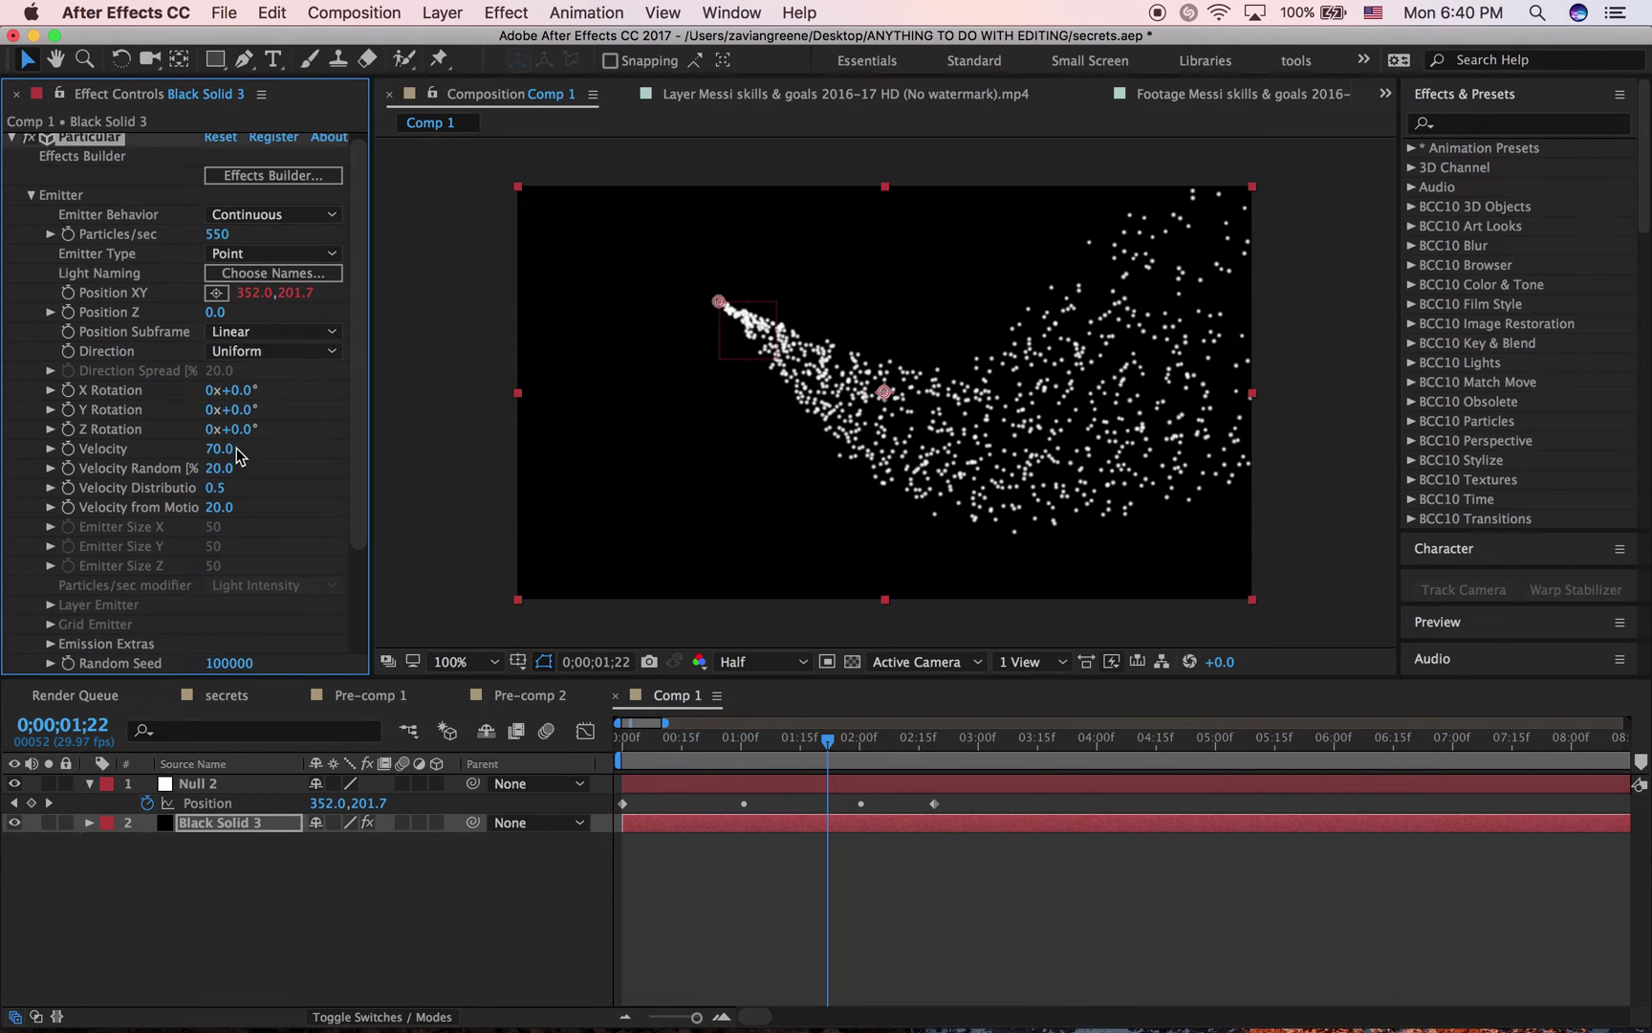
{"action": "left_click", "coordinate": [229, 450]}
{"action": "type", "text": "70"}
{"action": "type", "text": "5"}
{"action": "key", "text": "Return"}
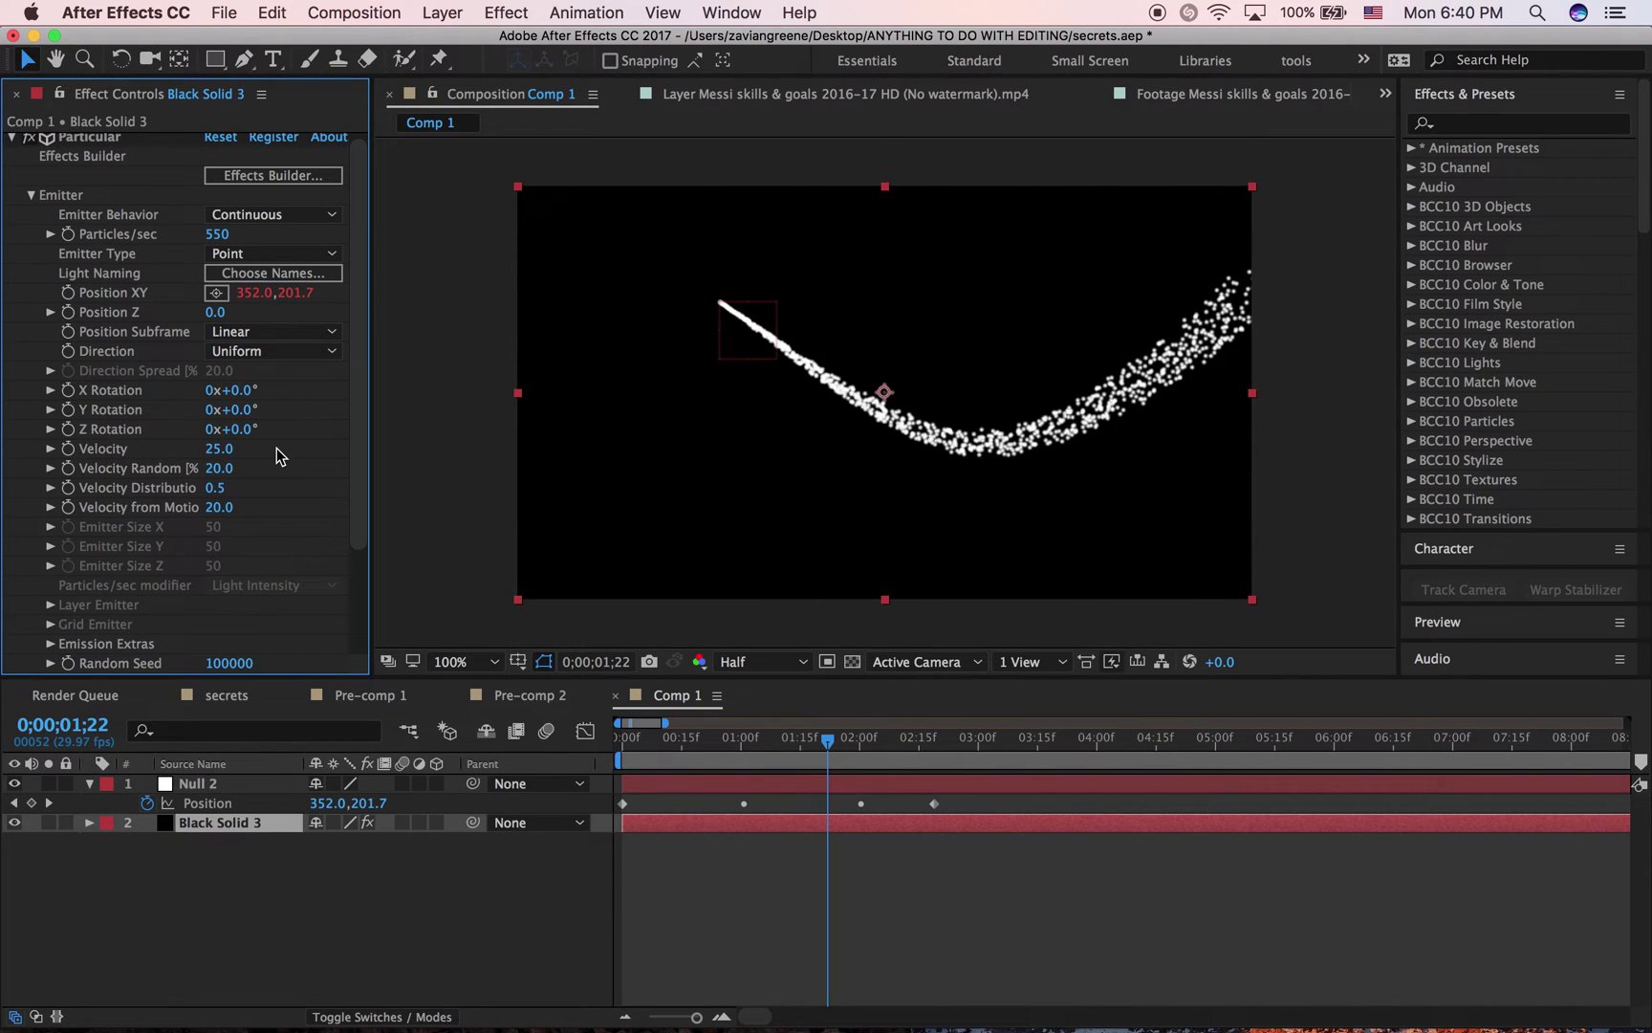
Step: Set the emitter Velocity to 30 and preview the particle animation
{"action": "left_click", "coordinate": [211, 447]}
{"action": "type", "text": "30"}
{"action": "key", "text": "Return"}
{"action": "key", "text": "space"}
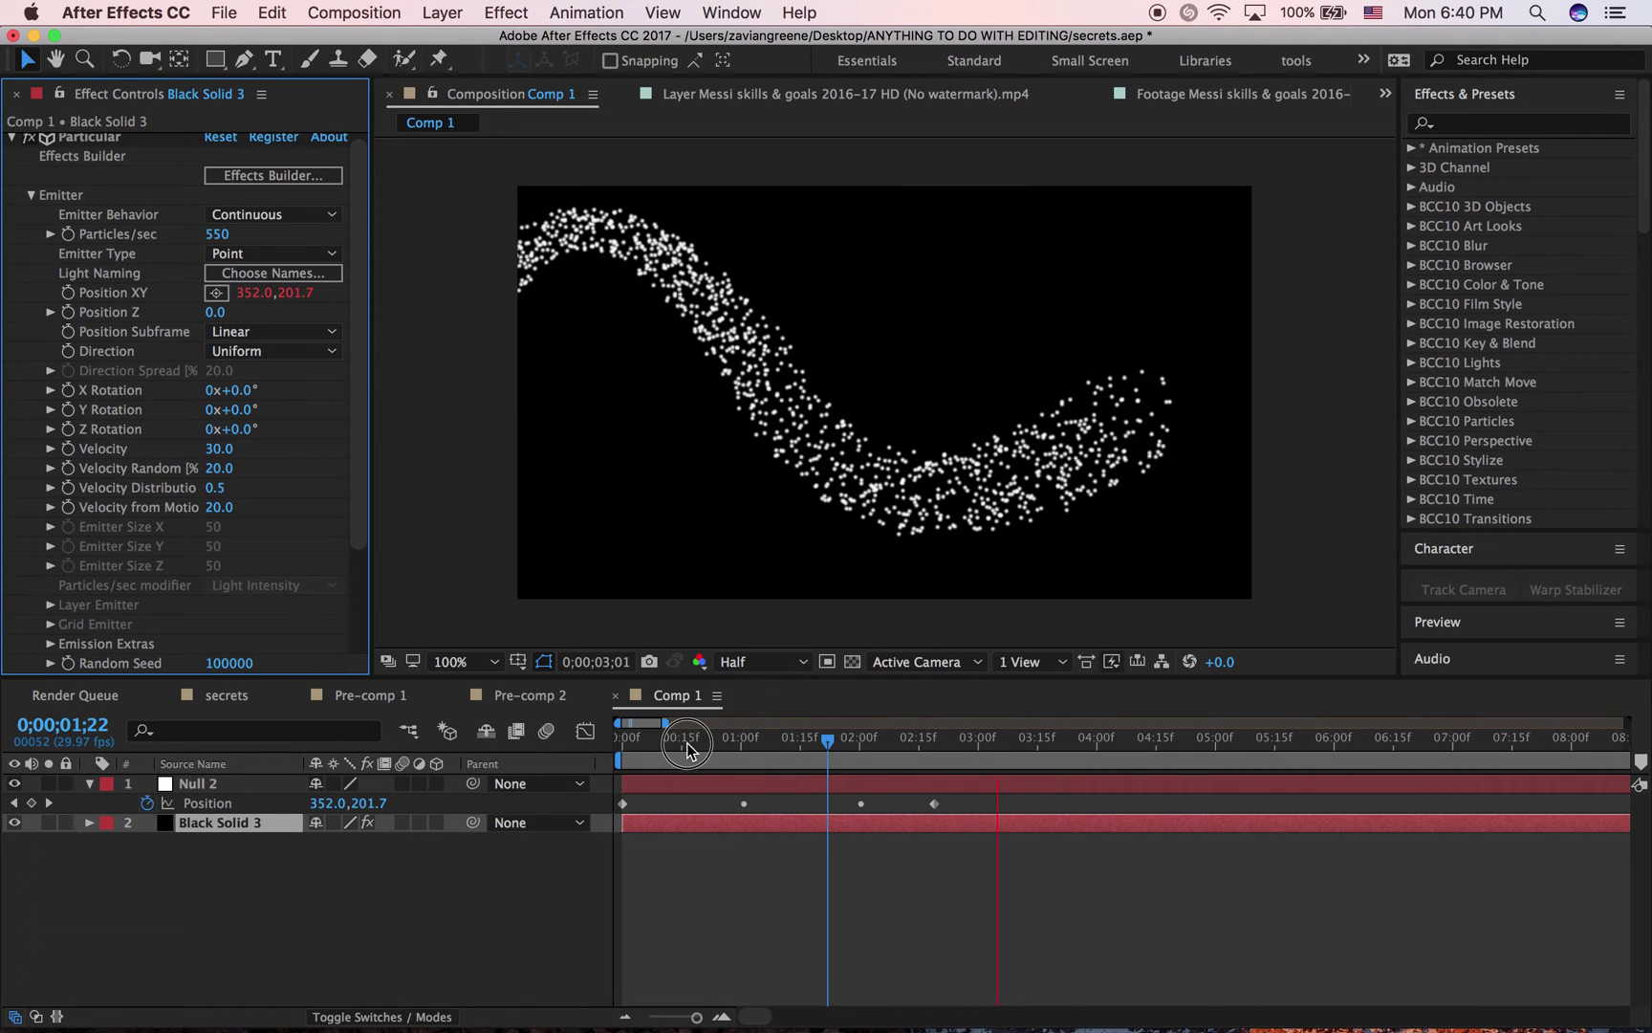
{"action": "left_click", "coordinate": [687, 742]}
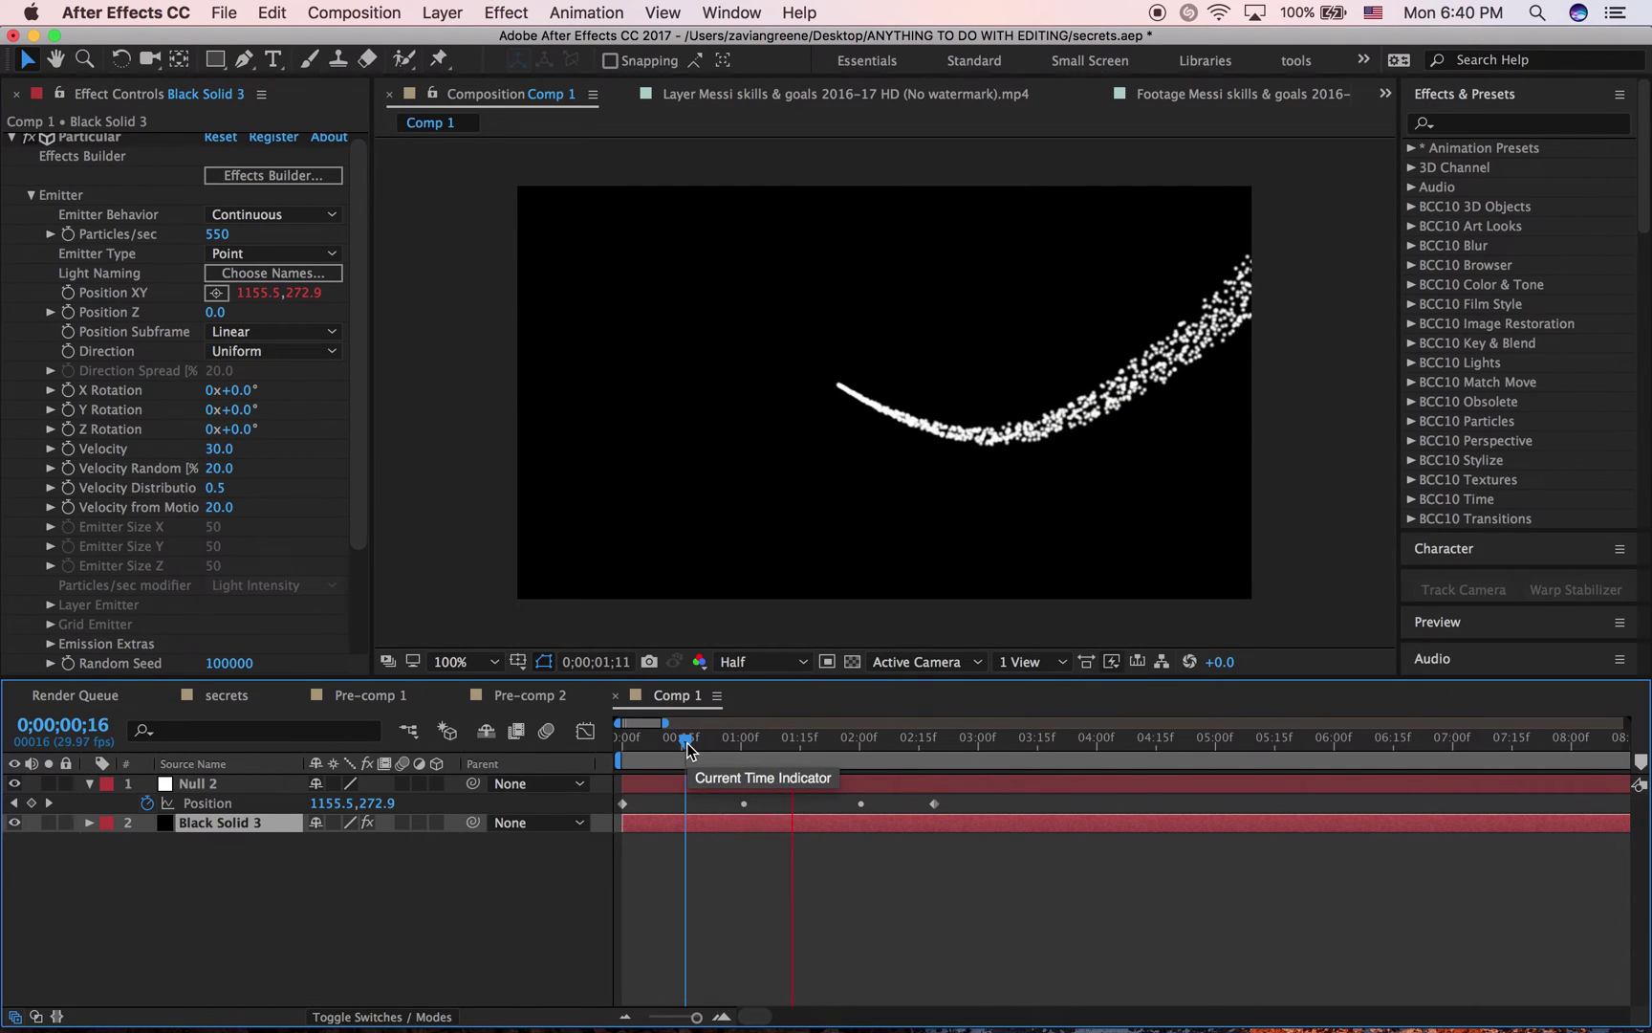
{"action": "left_click_drag", "start_coordinate": [687, 742], "coordinate": [599, 742]}
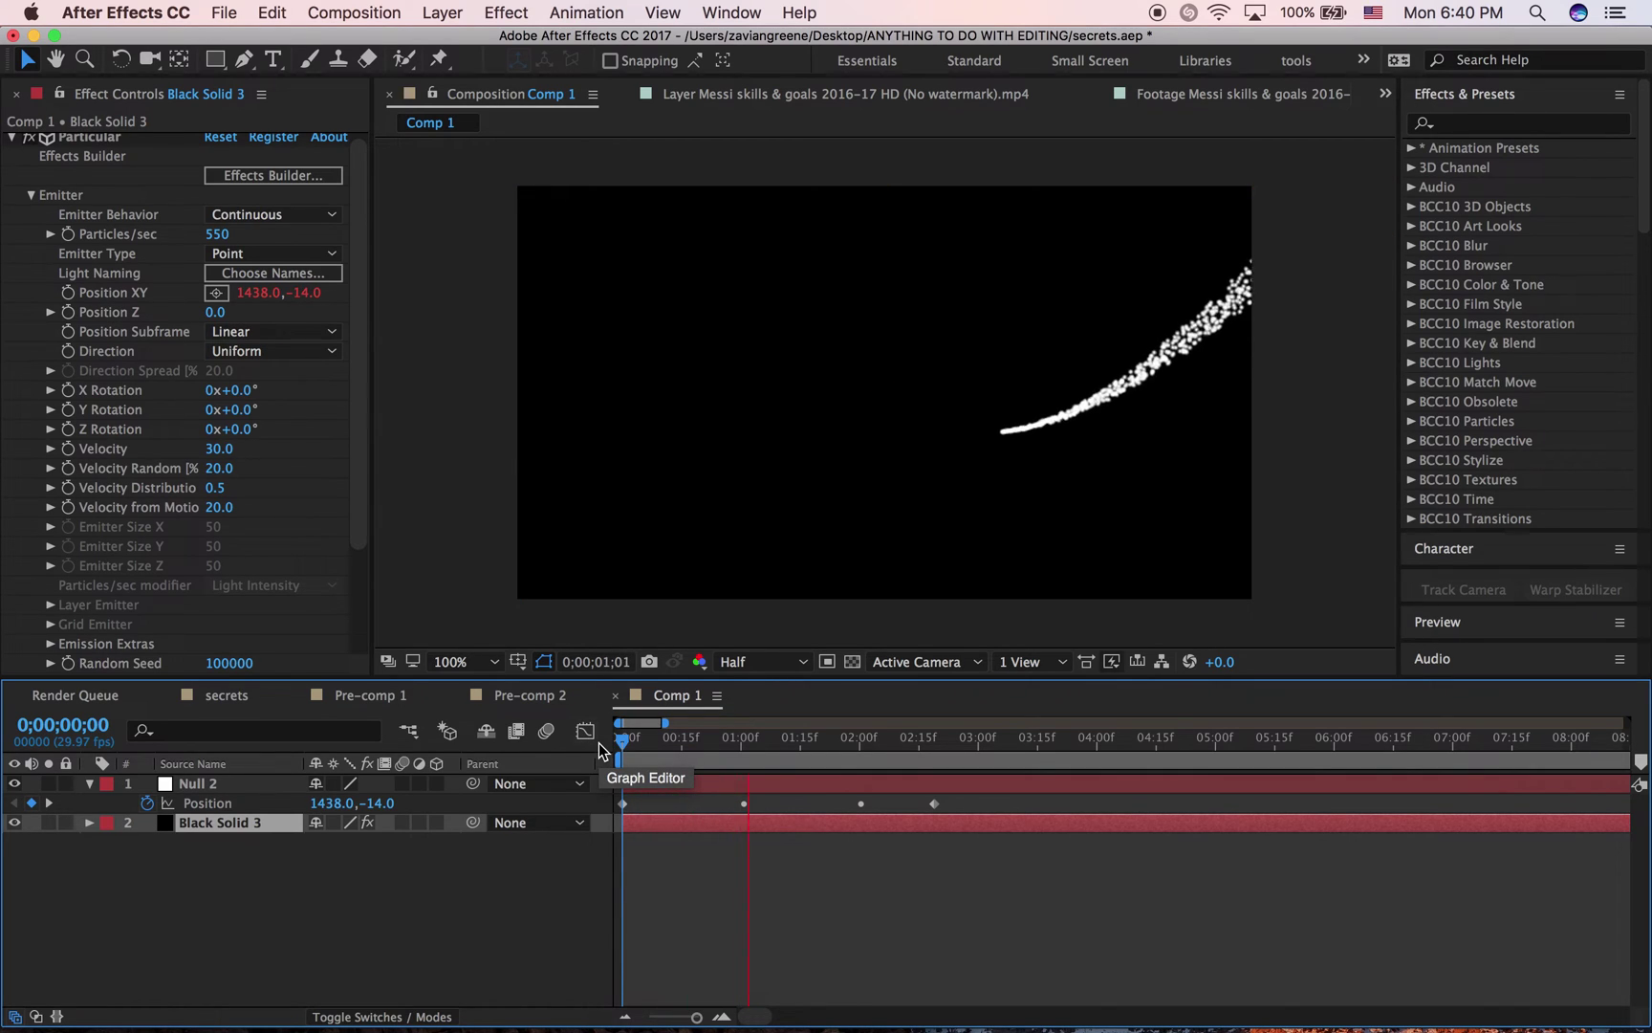
{"action": "key", "text": "space"}
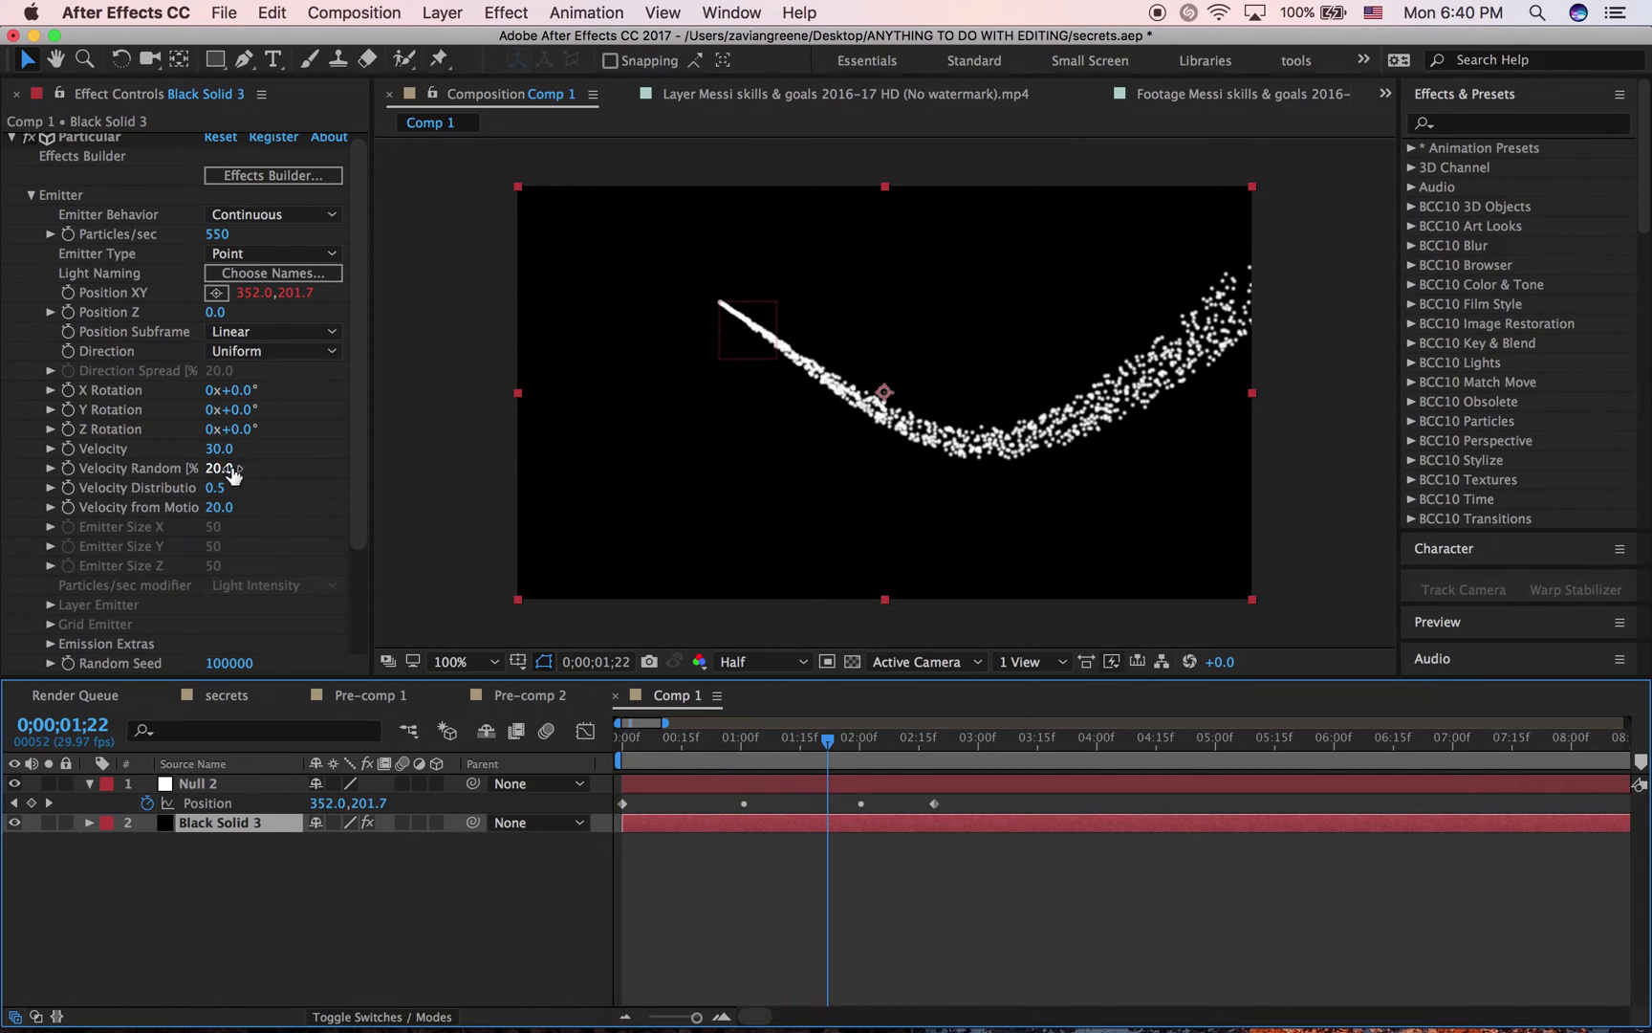
Step: Set Velocity Random 10, Velocity Distribution 0 and Velocity from Motion 5
{"action": "left_click", "coordinate": [223, 469]}
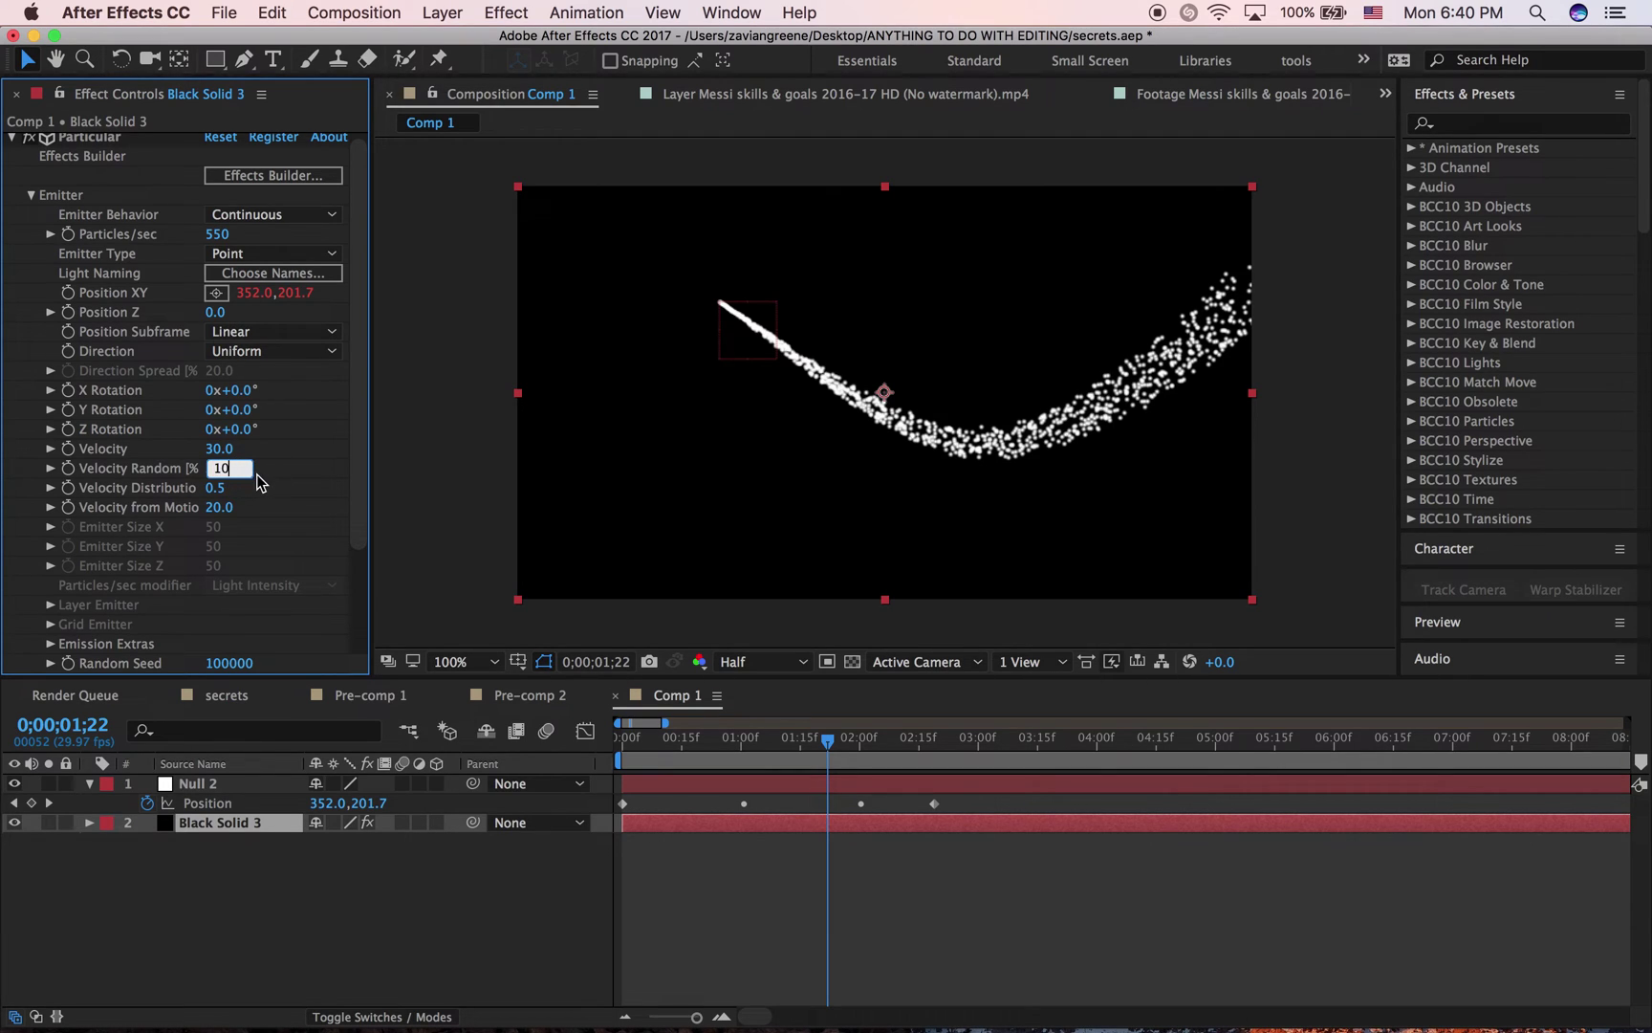
{"action": "type", "text": "10"}
{"action": "left_click_drag", "start_coordinate": [215, 488], "coordinate": [176, 482]}
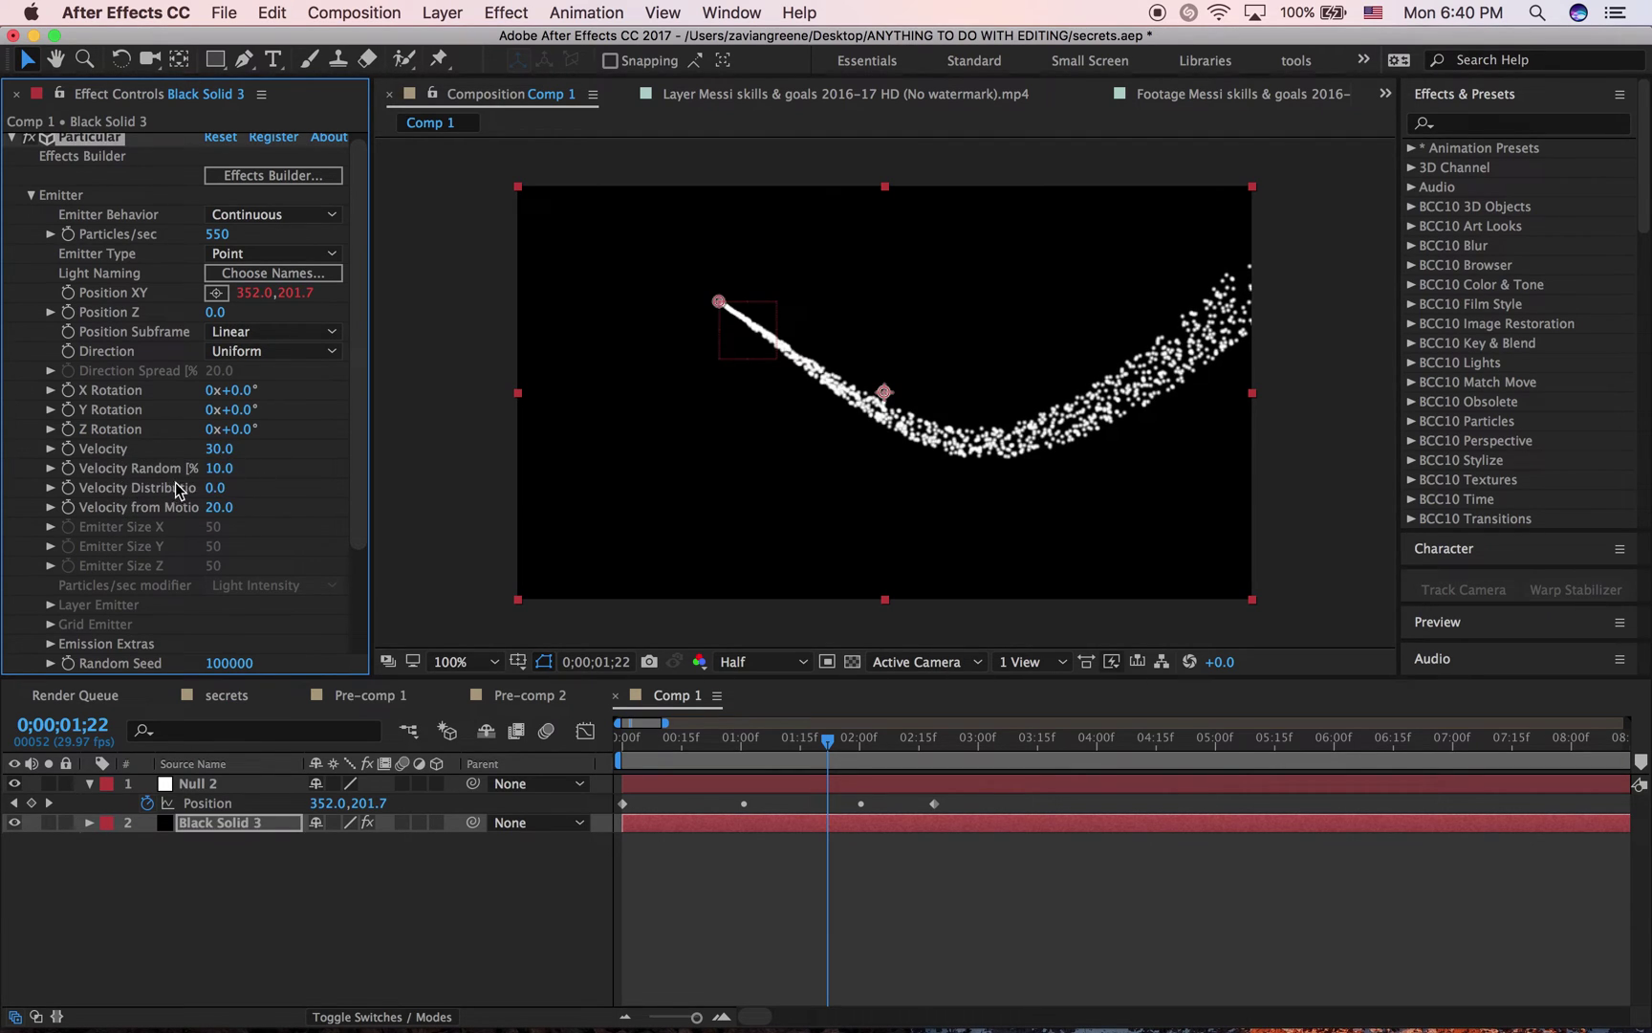
{"action": "left_click", "coordinate": [222, 508]}
{"action": "key", "text": "Return"}
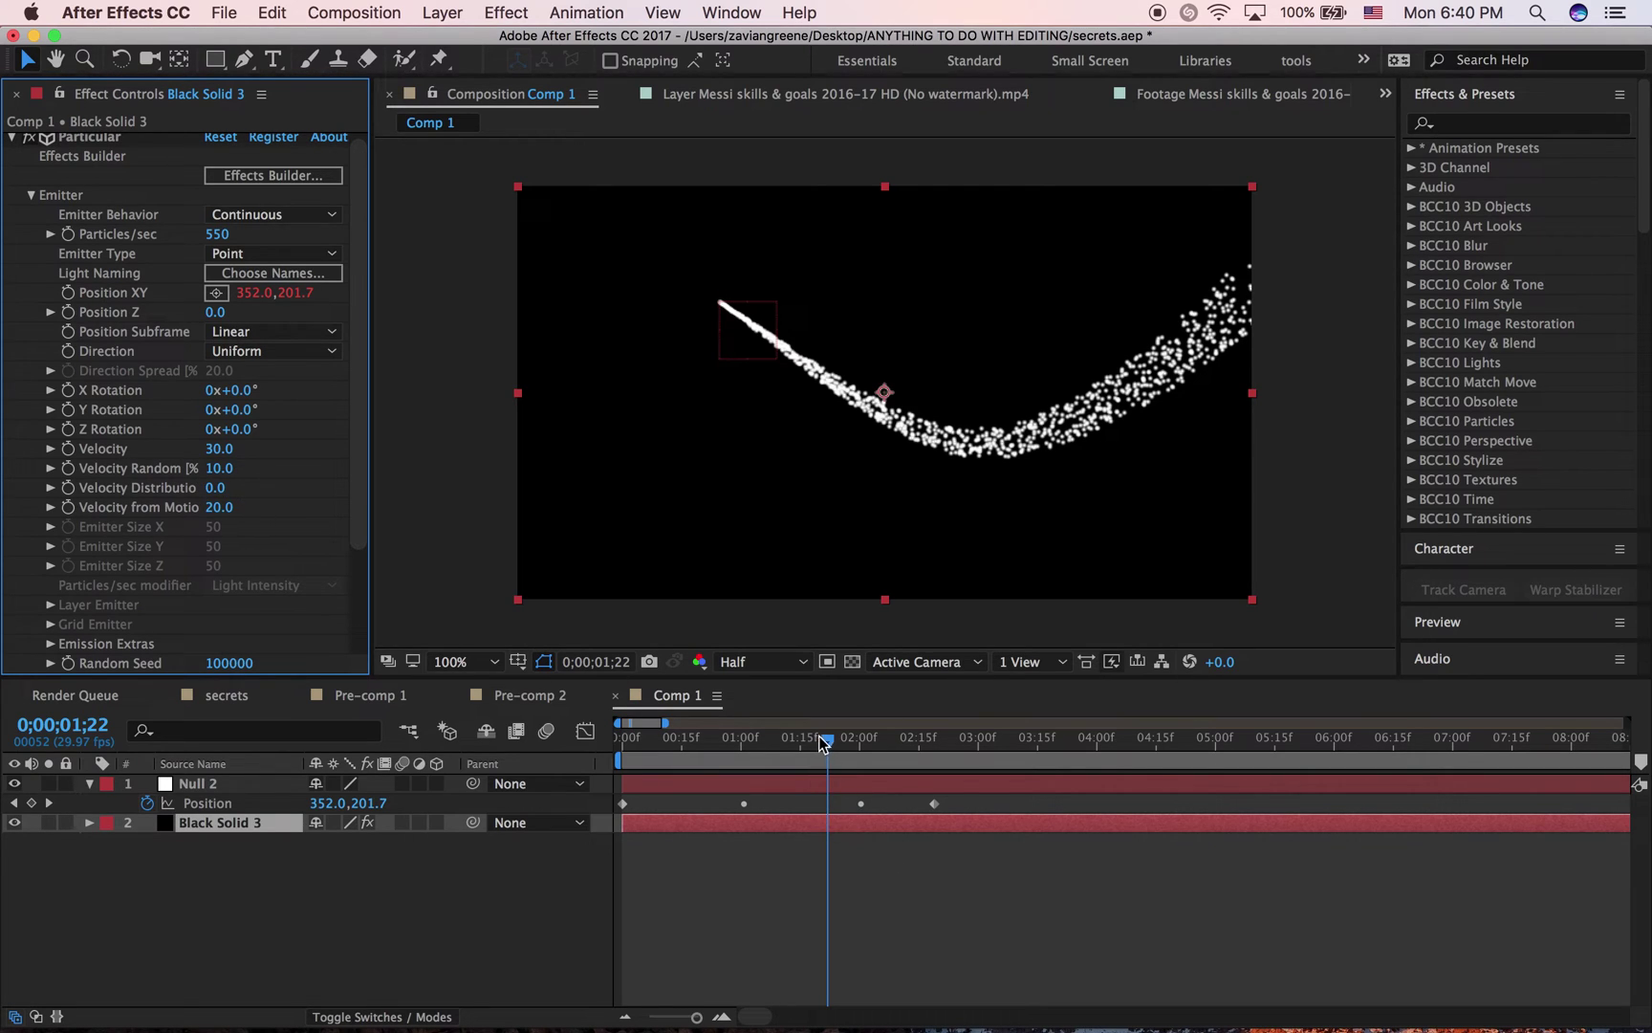
{"action": "left_click_drag", "start_coordinate": [818, 737], "coordinate": [915, 739]}
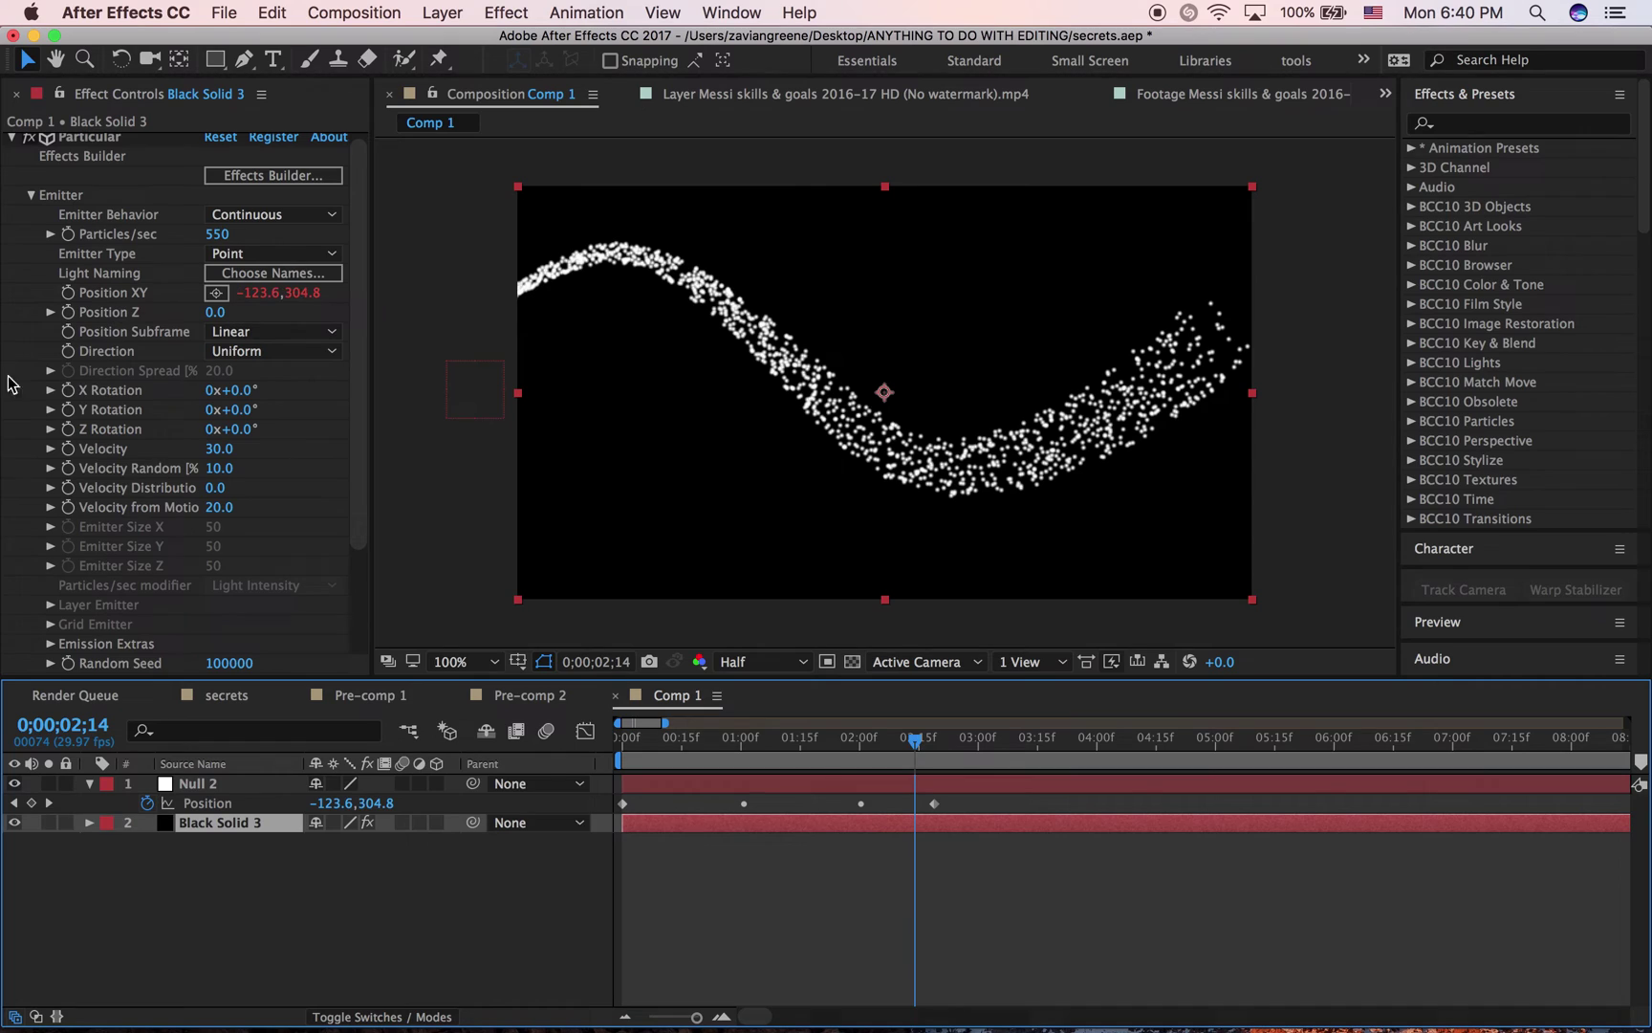
{"action": "left_click", "coordinate": [222, 508]}
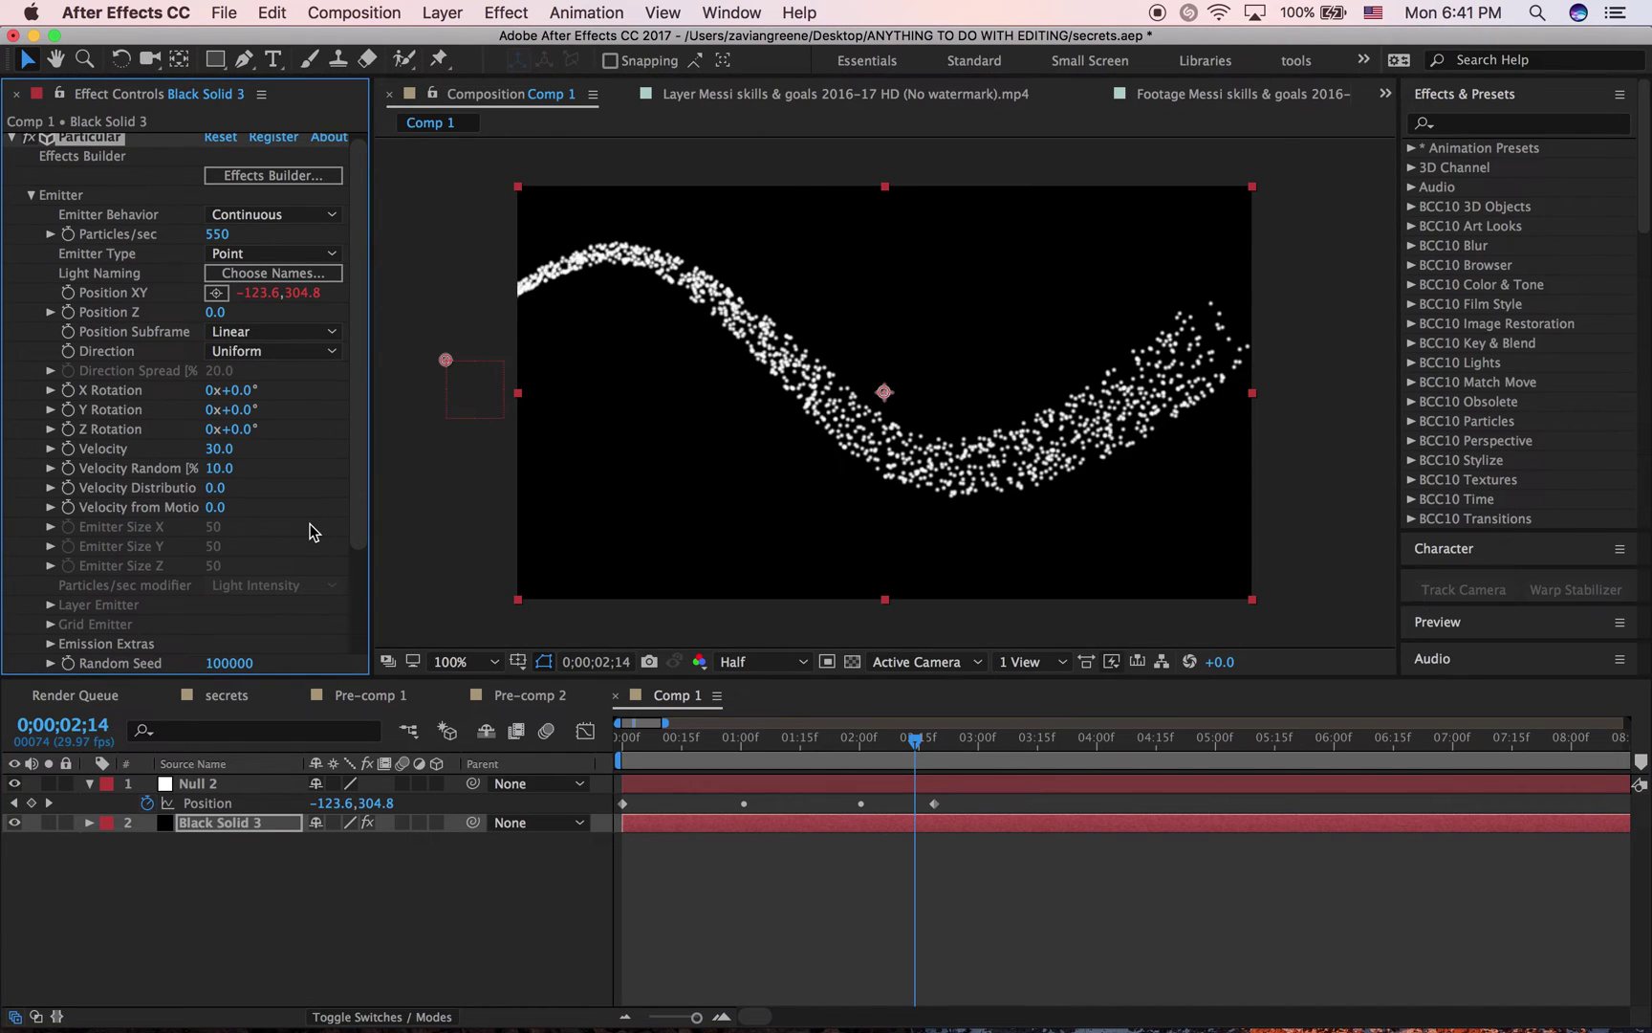
{"action": "left_click", "coordinate": [216, 516]}
{"action": "type", "text": "5"}
{"action": "key", "text": "Return"}
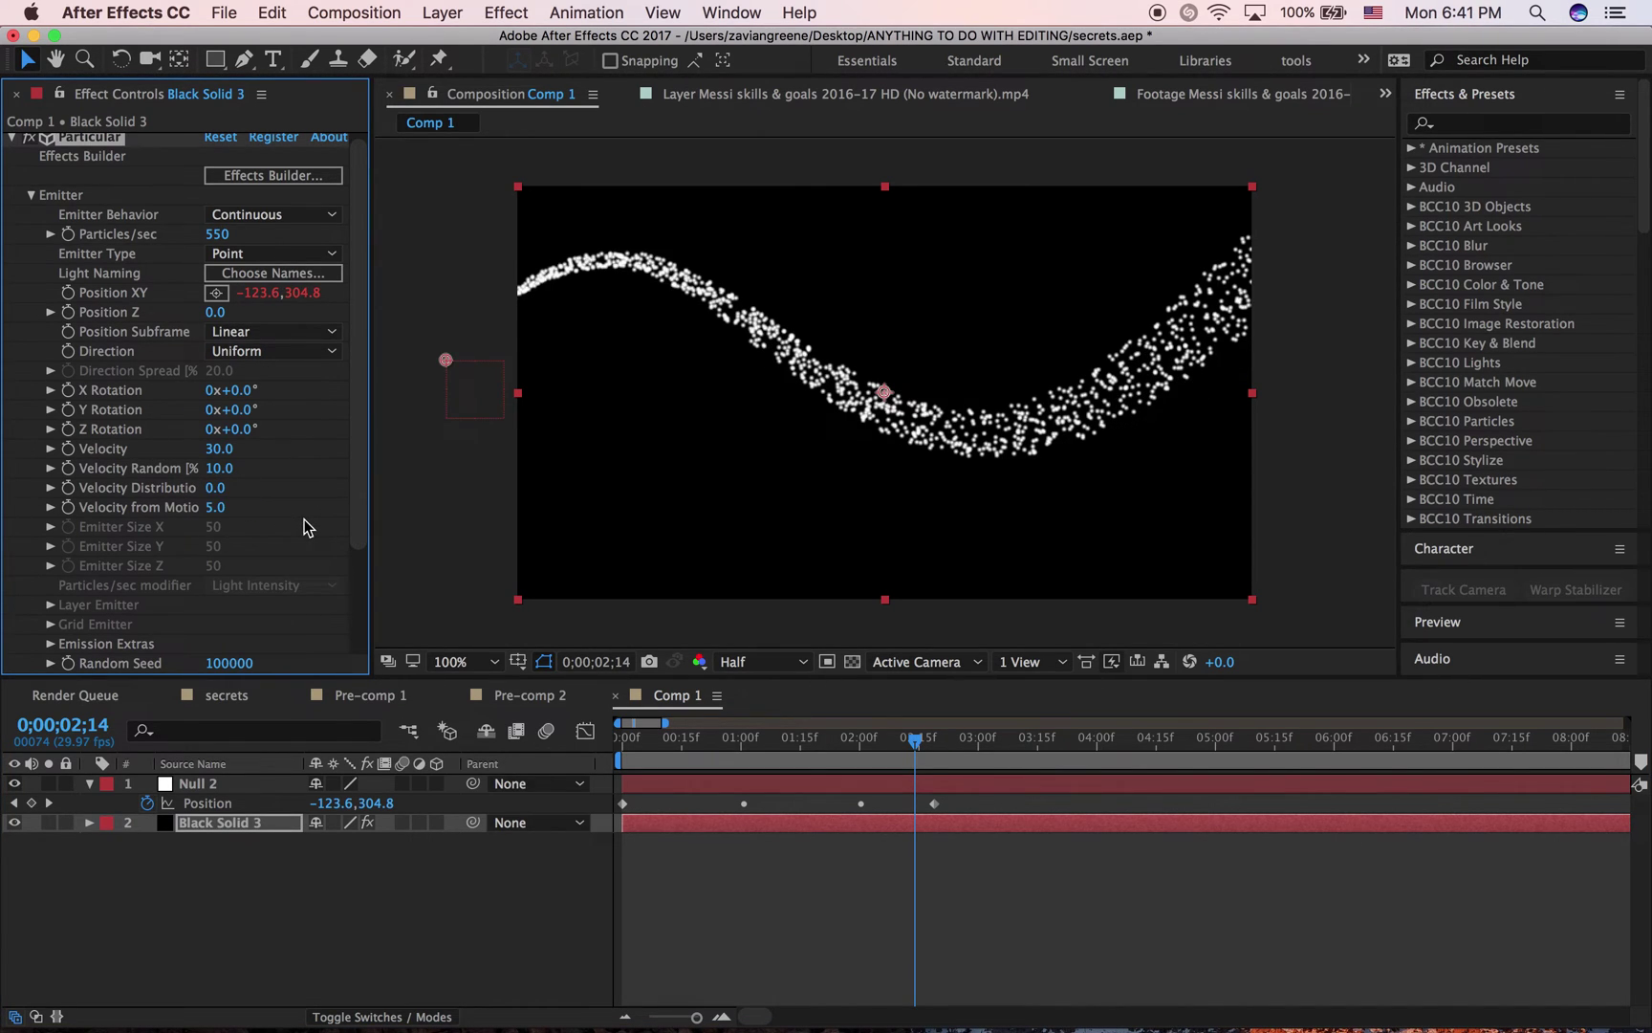
Step: Preview the trail, test a higher Velocity from Motion, then undo it
{"action": "left_click", "coordinate": [720, 761]}
{"action": "key", "text": "space"}
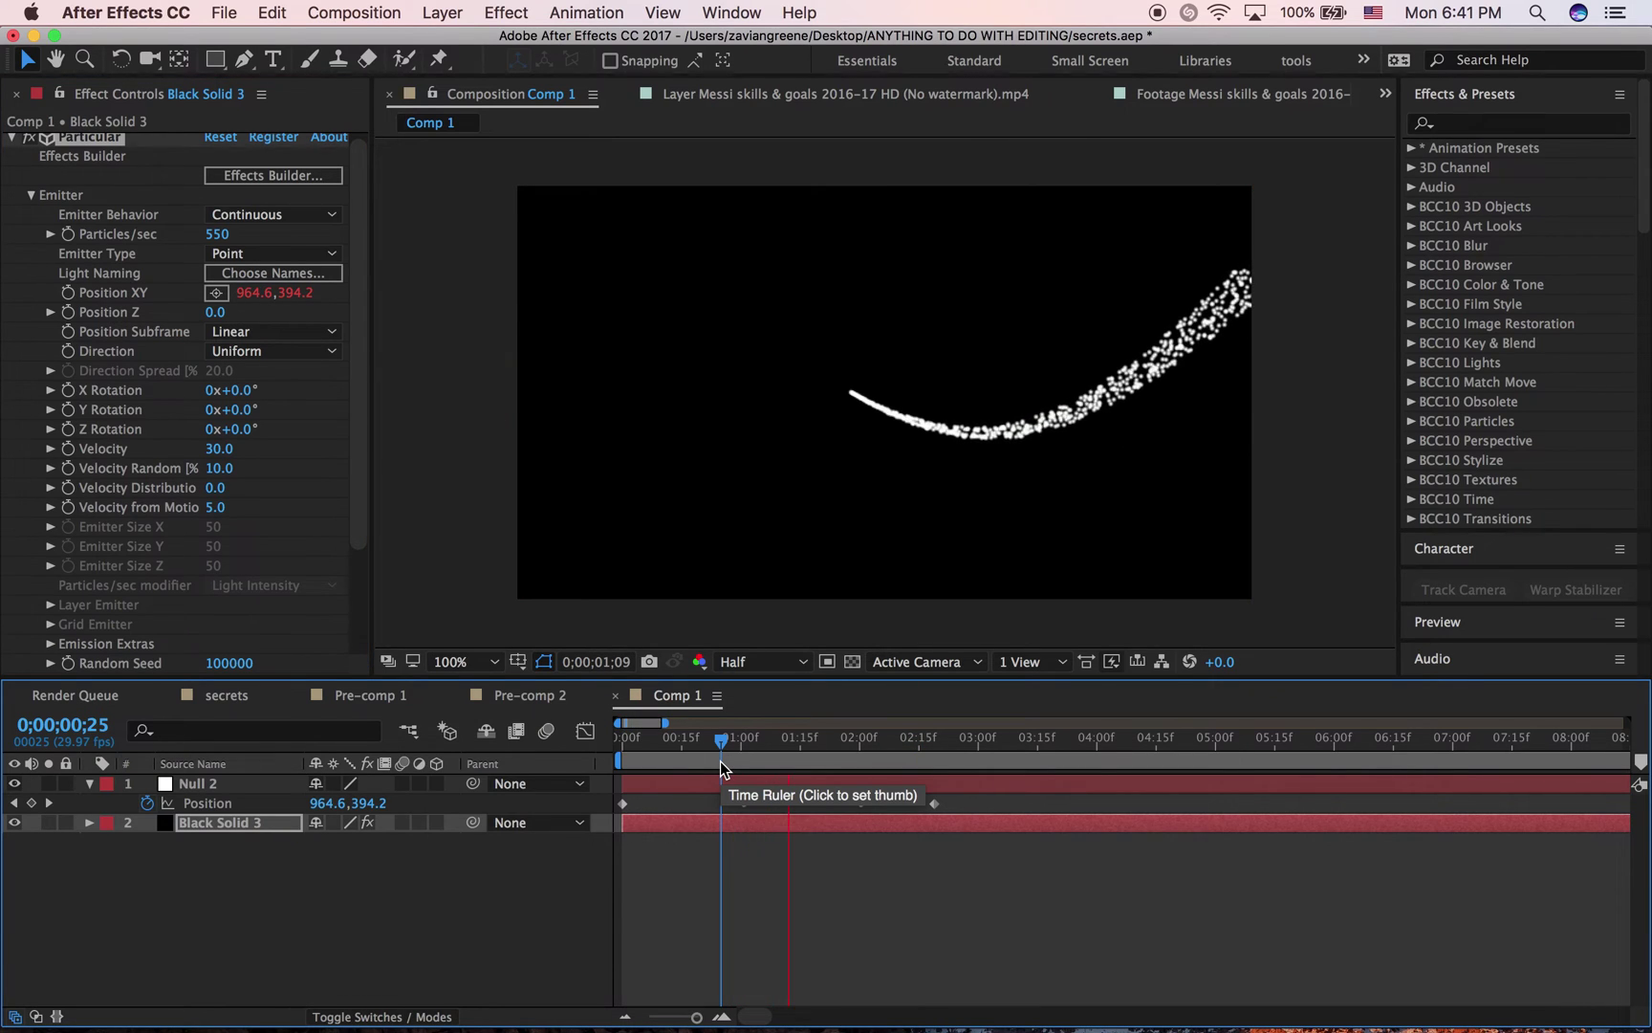
{"action": "left_click_drag", "start_coordinate": [720, 761], "coordinate": [918, 746]}
{"action": "left_click_drag", "start_coordinate": [216, 507], "coordinate": [270, 520]}
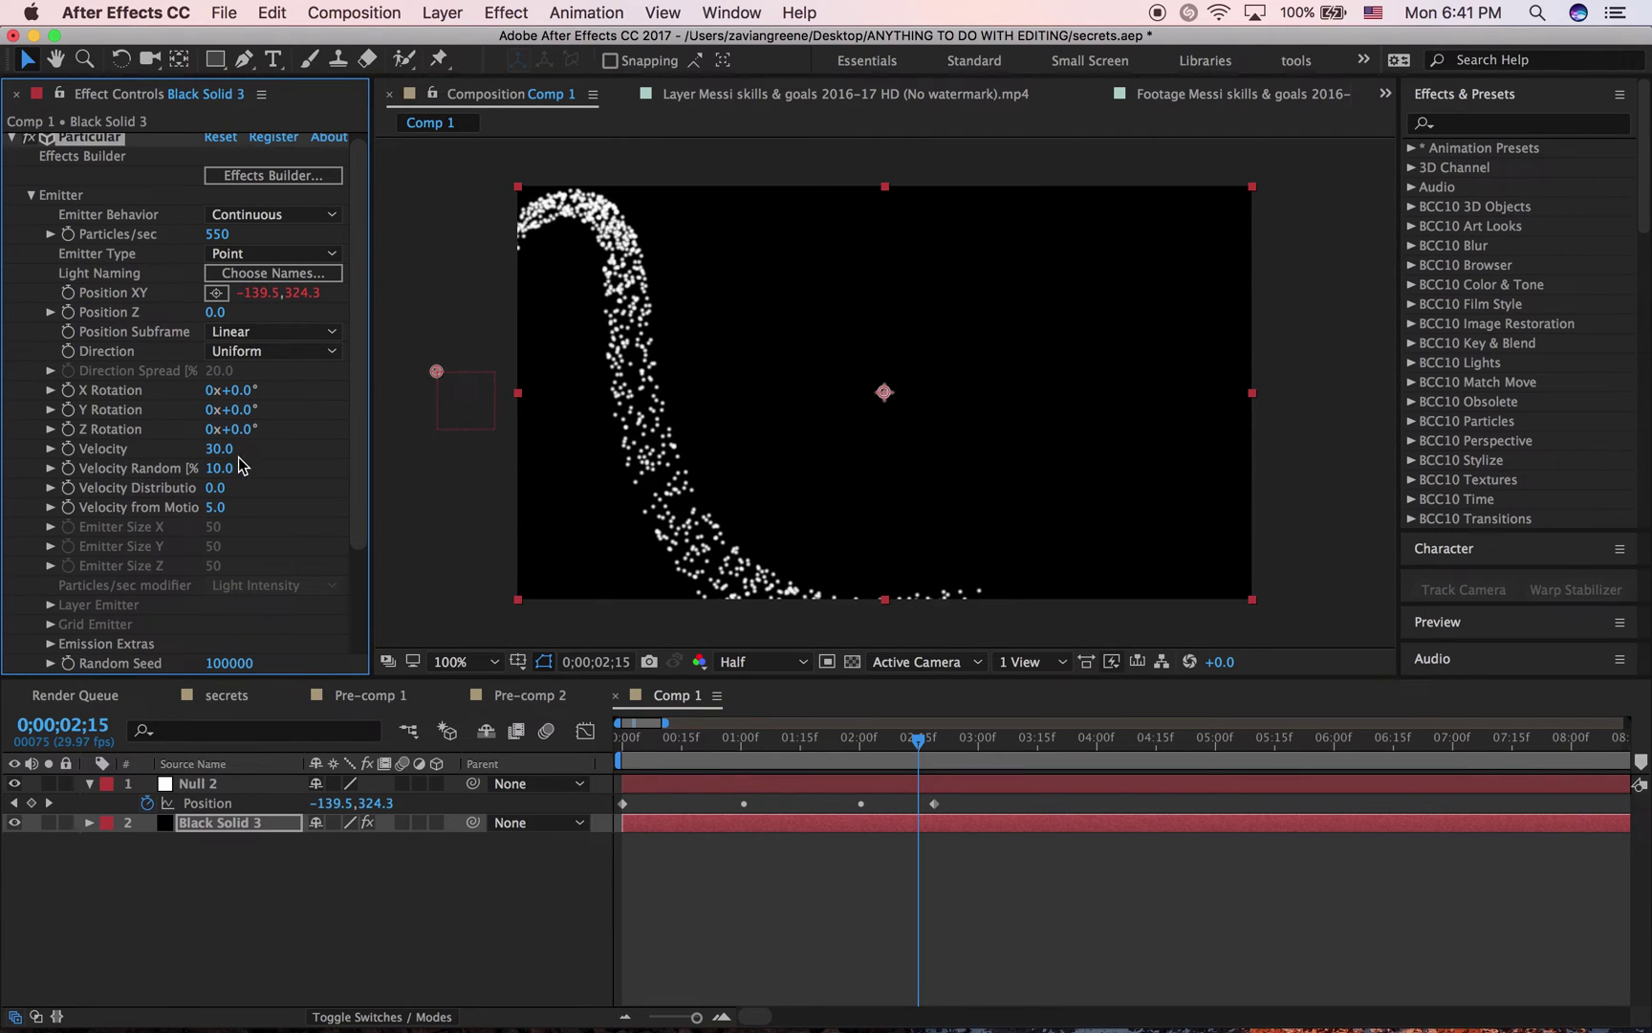
{"action": "key", "text": "super+z"}
{"action": "left_click", "coordinate": [711, 749]}
{"action": "left_click_drag", "start_coordinate": [712, 749], "coordinate": [820, 746]}
Step: Test a longer particle Life in the Particle group, then undo back to 3 seconds
{"action": "scroll", "coordinate": [106, 432], "scroll_direction": "down", "scroll_amount": 5}
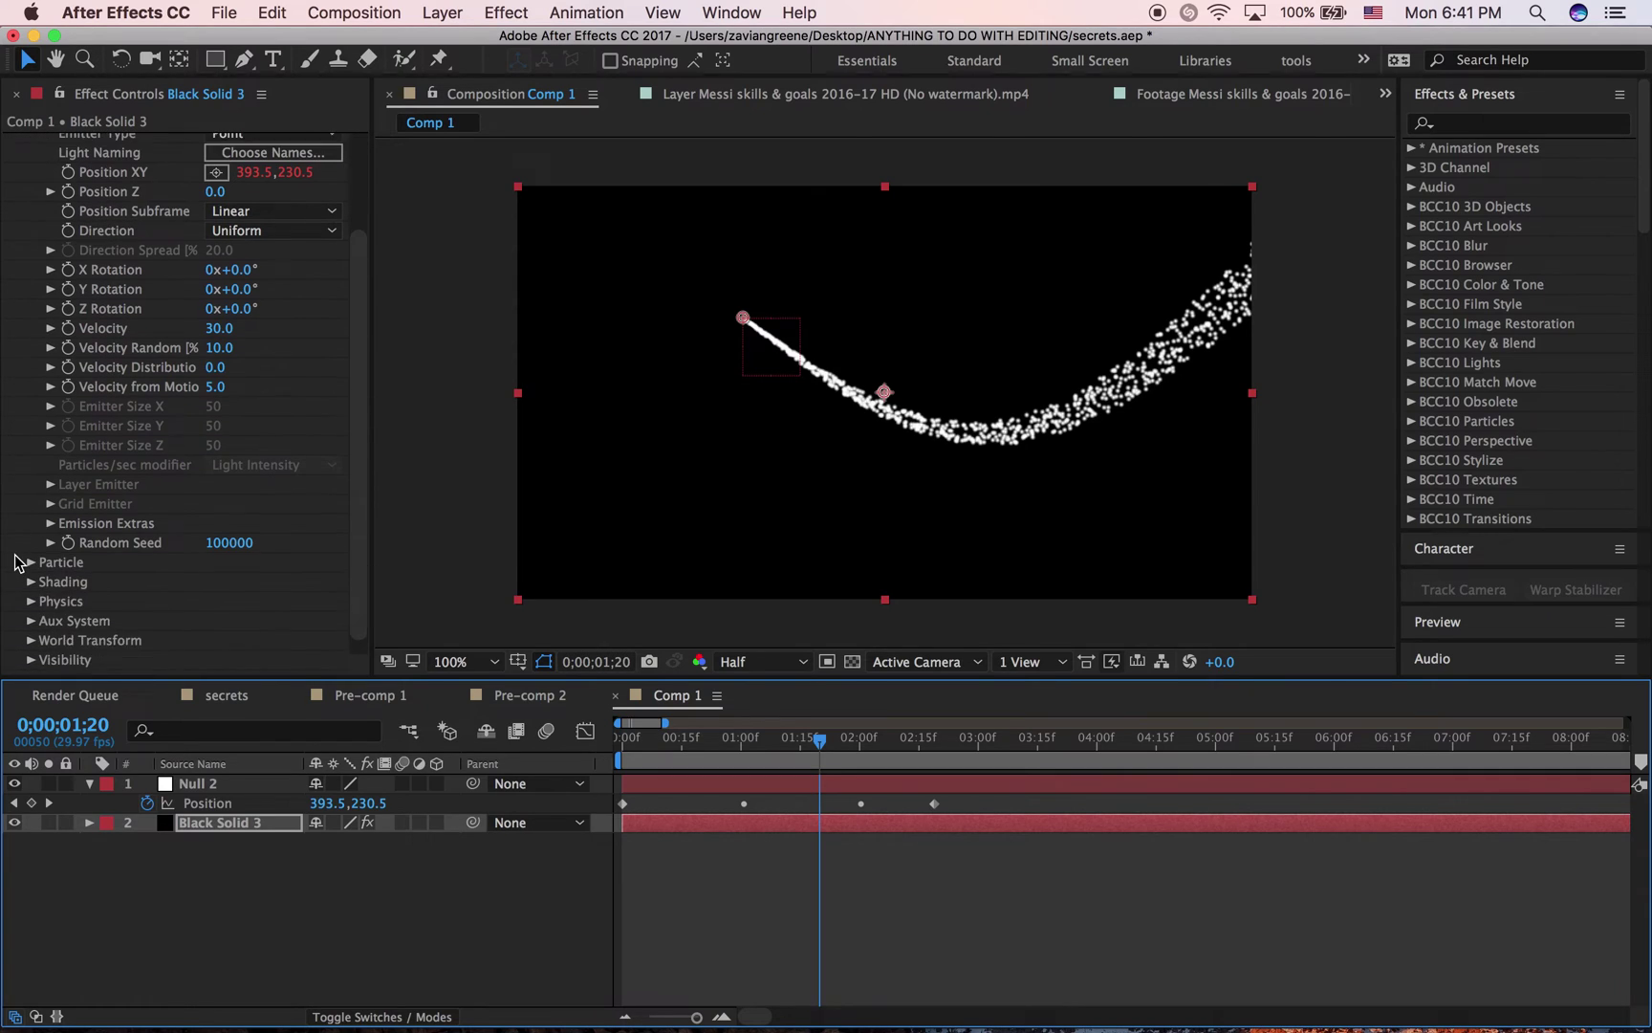
{"action": "left_click", "coordinate": [27, 549]}
{"action": "left_click", "coordinate": [27, 550]}
{"action": "scroll", "coordinate": [26, 542], "scroll_direction": "down", "scroll_amount": 12}
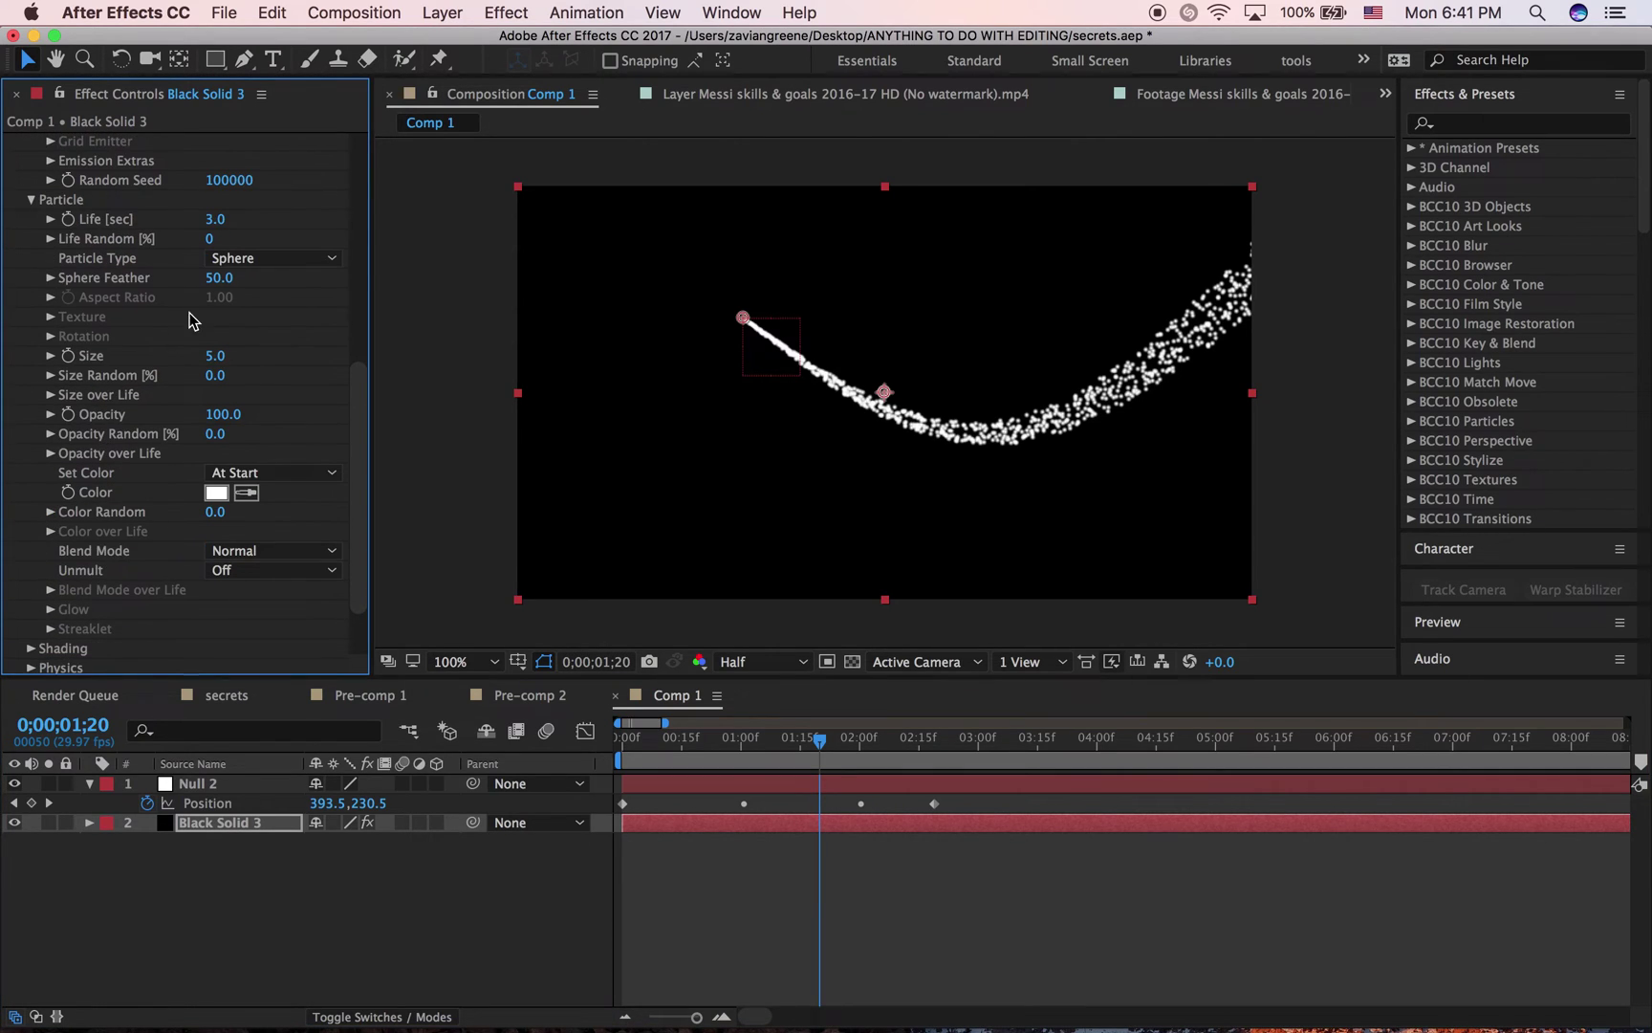
{"action": "left_click", "coordinate": [216, 221]}
{"action": "left_click_drag", "start_coordinate": [216, 222], "coordinate": [639, 187]}
{"action": "key", "text": "space"}
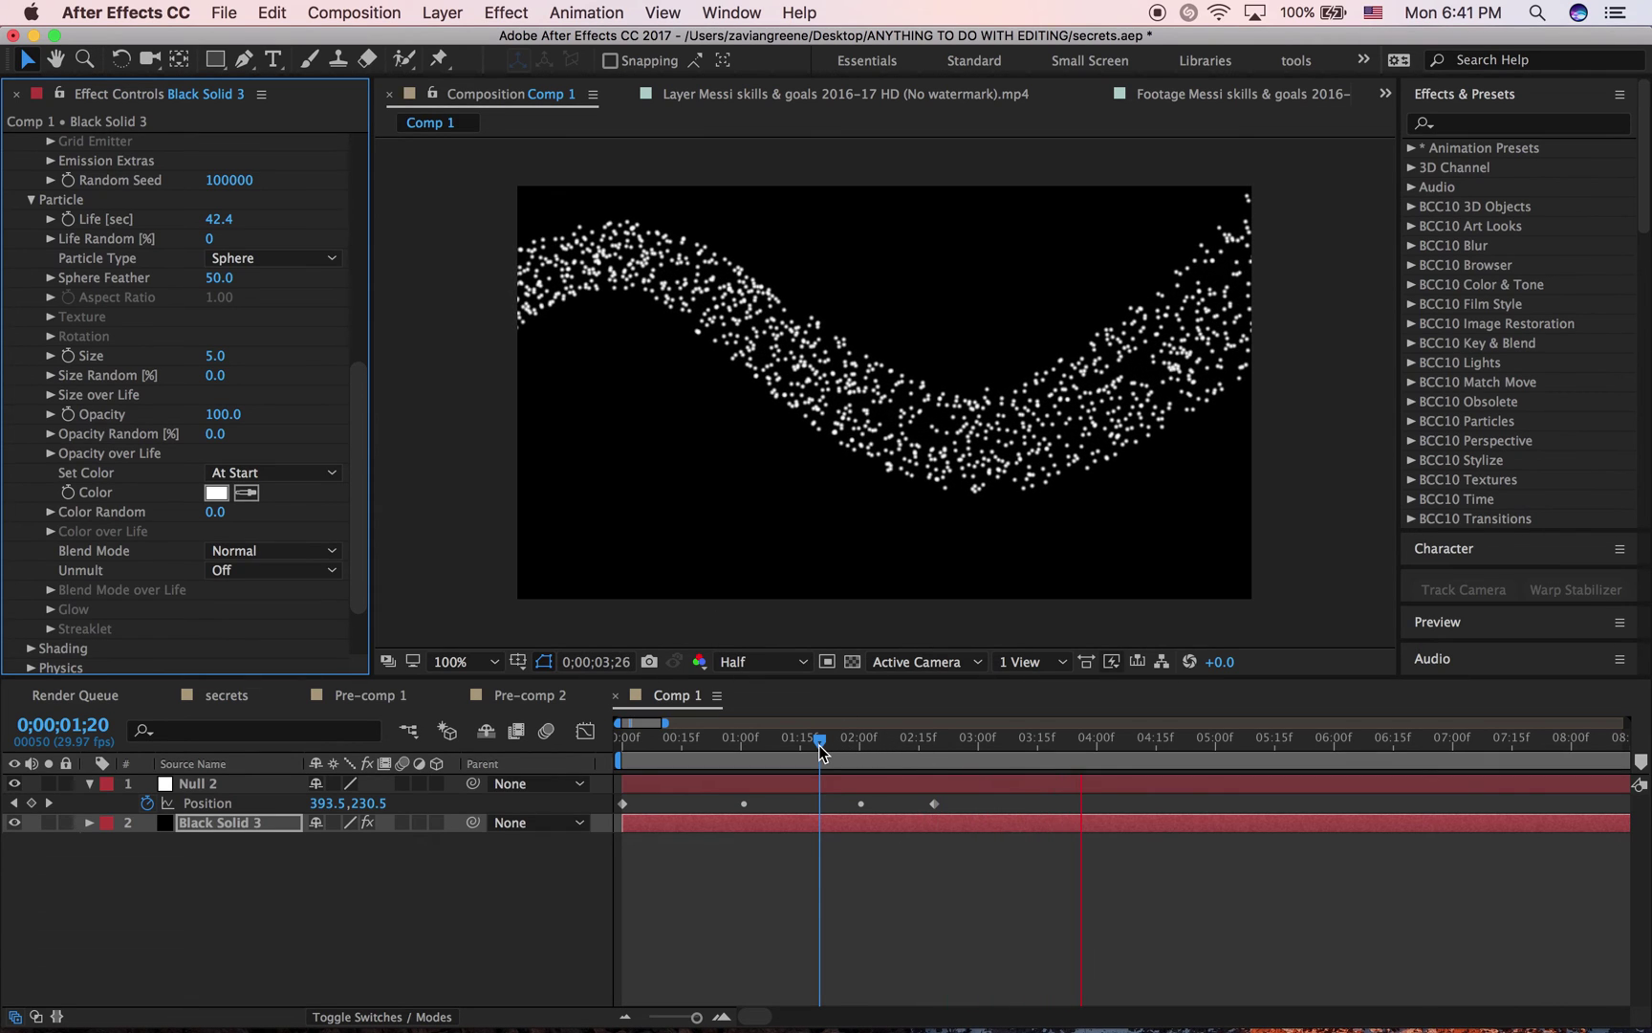
{"action": "key", "text": "super+z"}
{"action": "left_click_drag", "start_coordinate": [818, 747], "coordinate": [453, 200]}
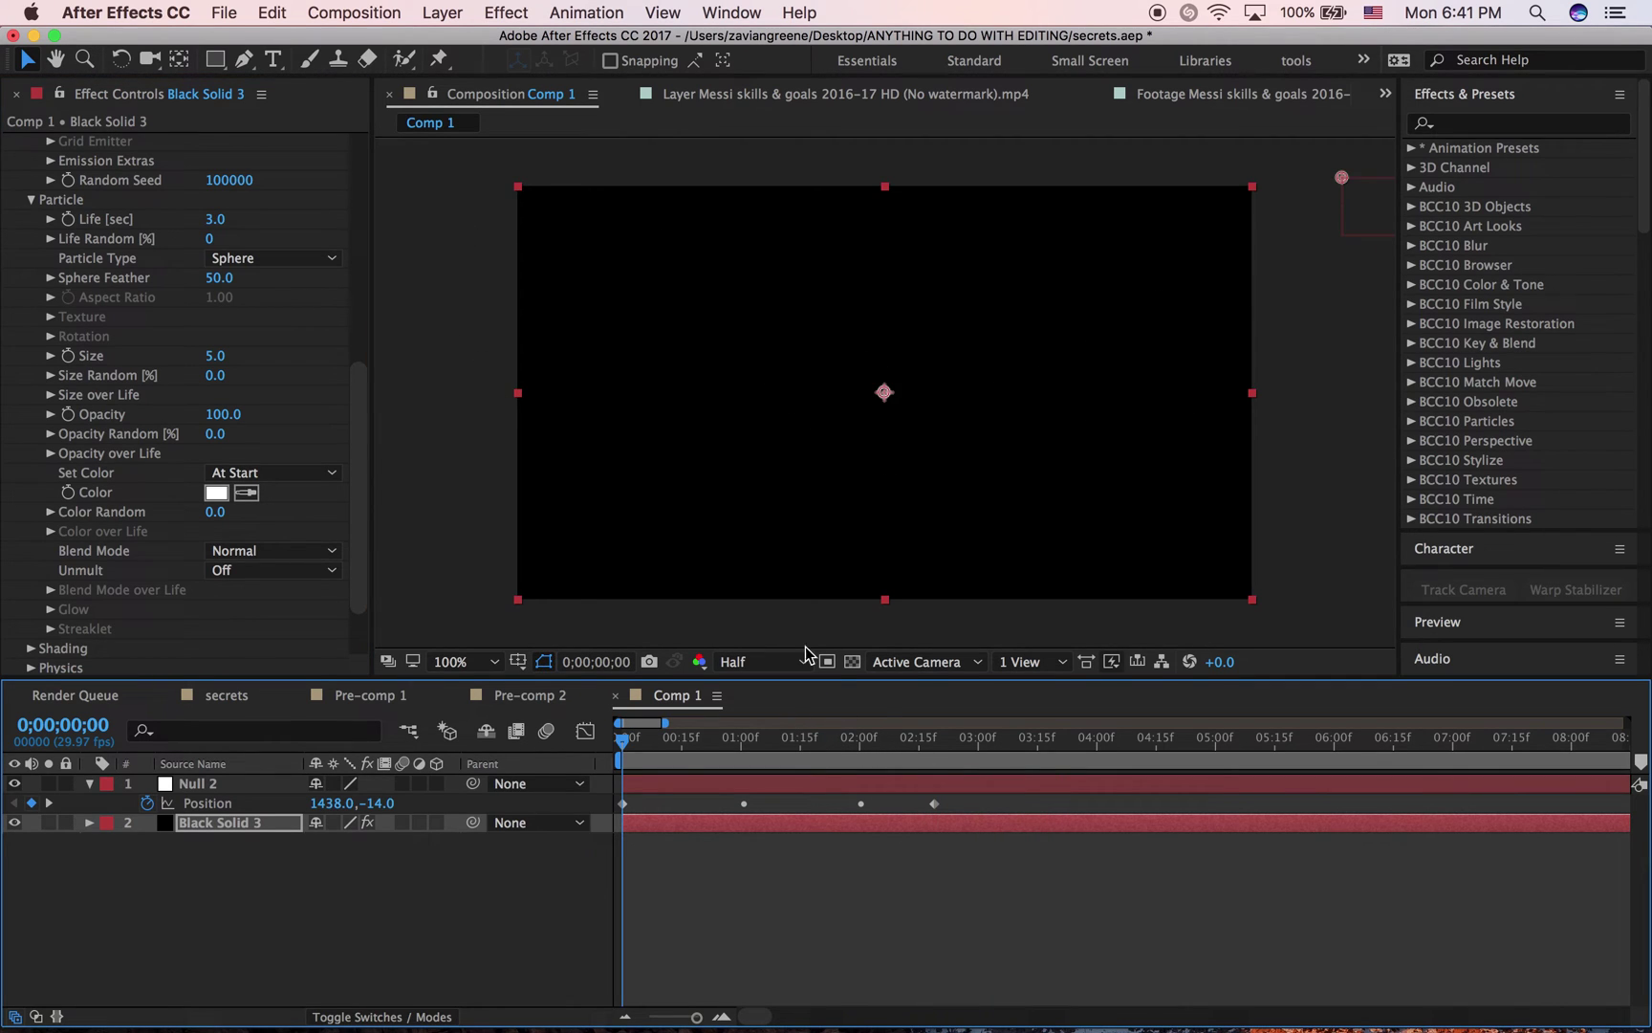
{"action": "left_click", "coordinate": [826, 735]}
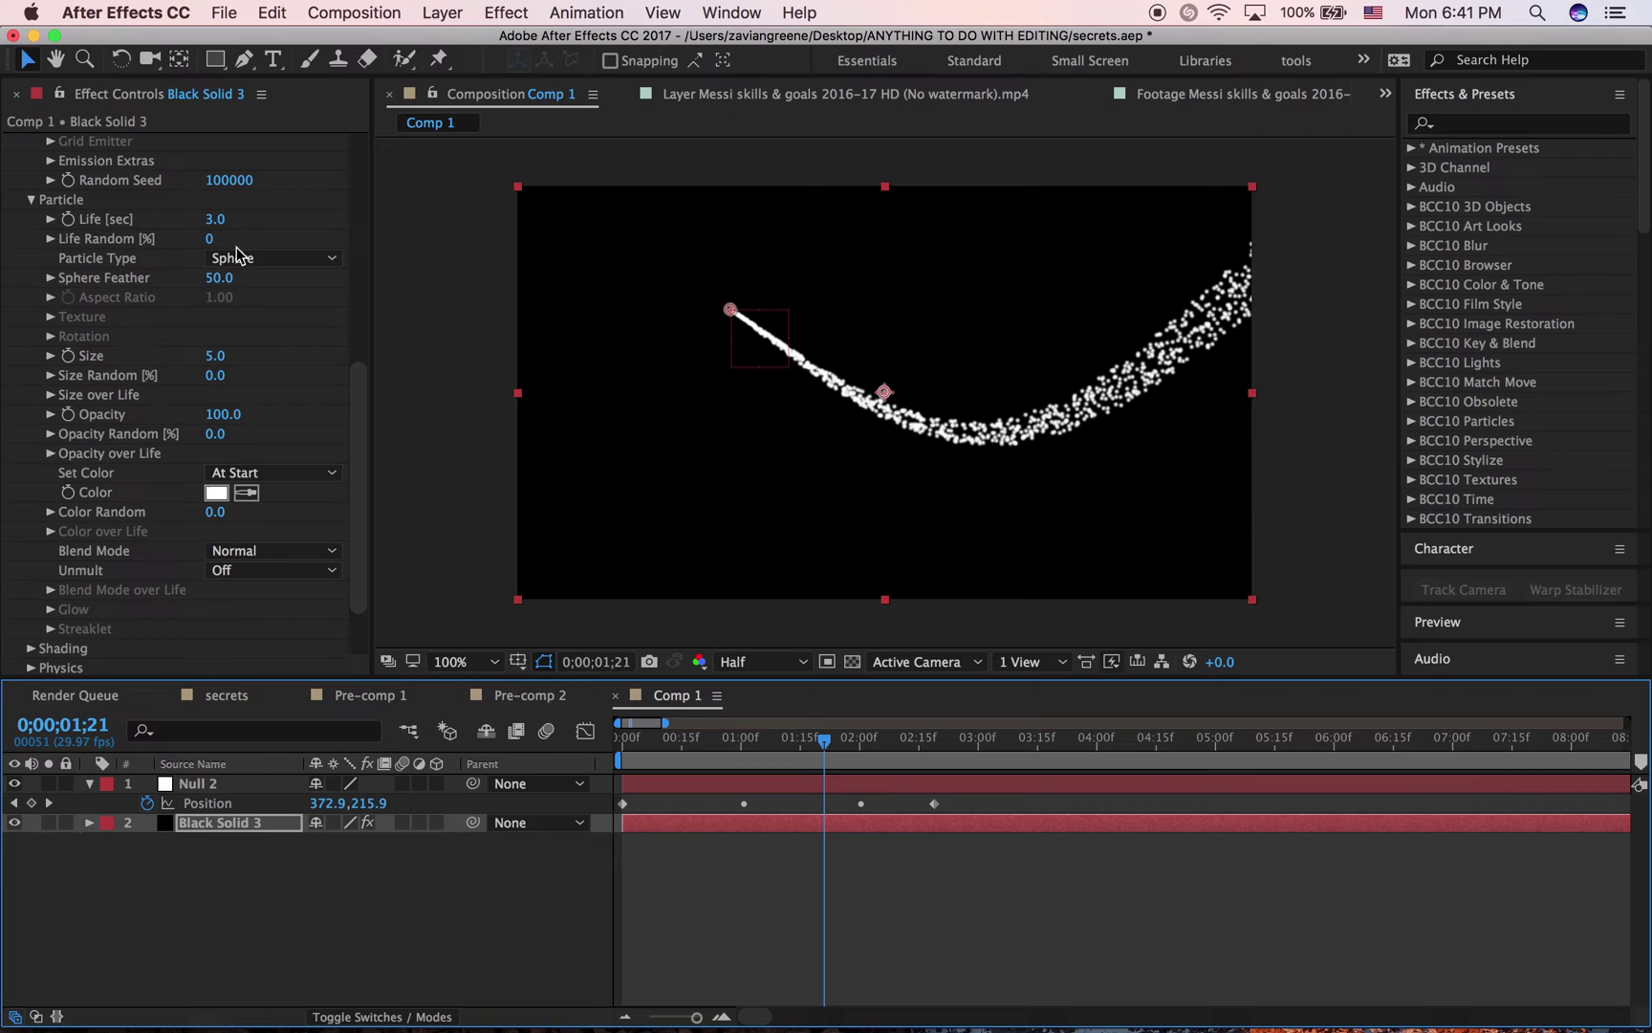
Step: Set particle Size to 4 and Size Random to 15
{"action": "left_click", "coordinate": [216, 356]}
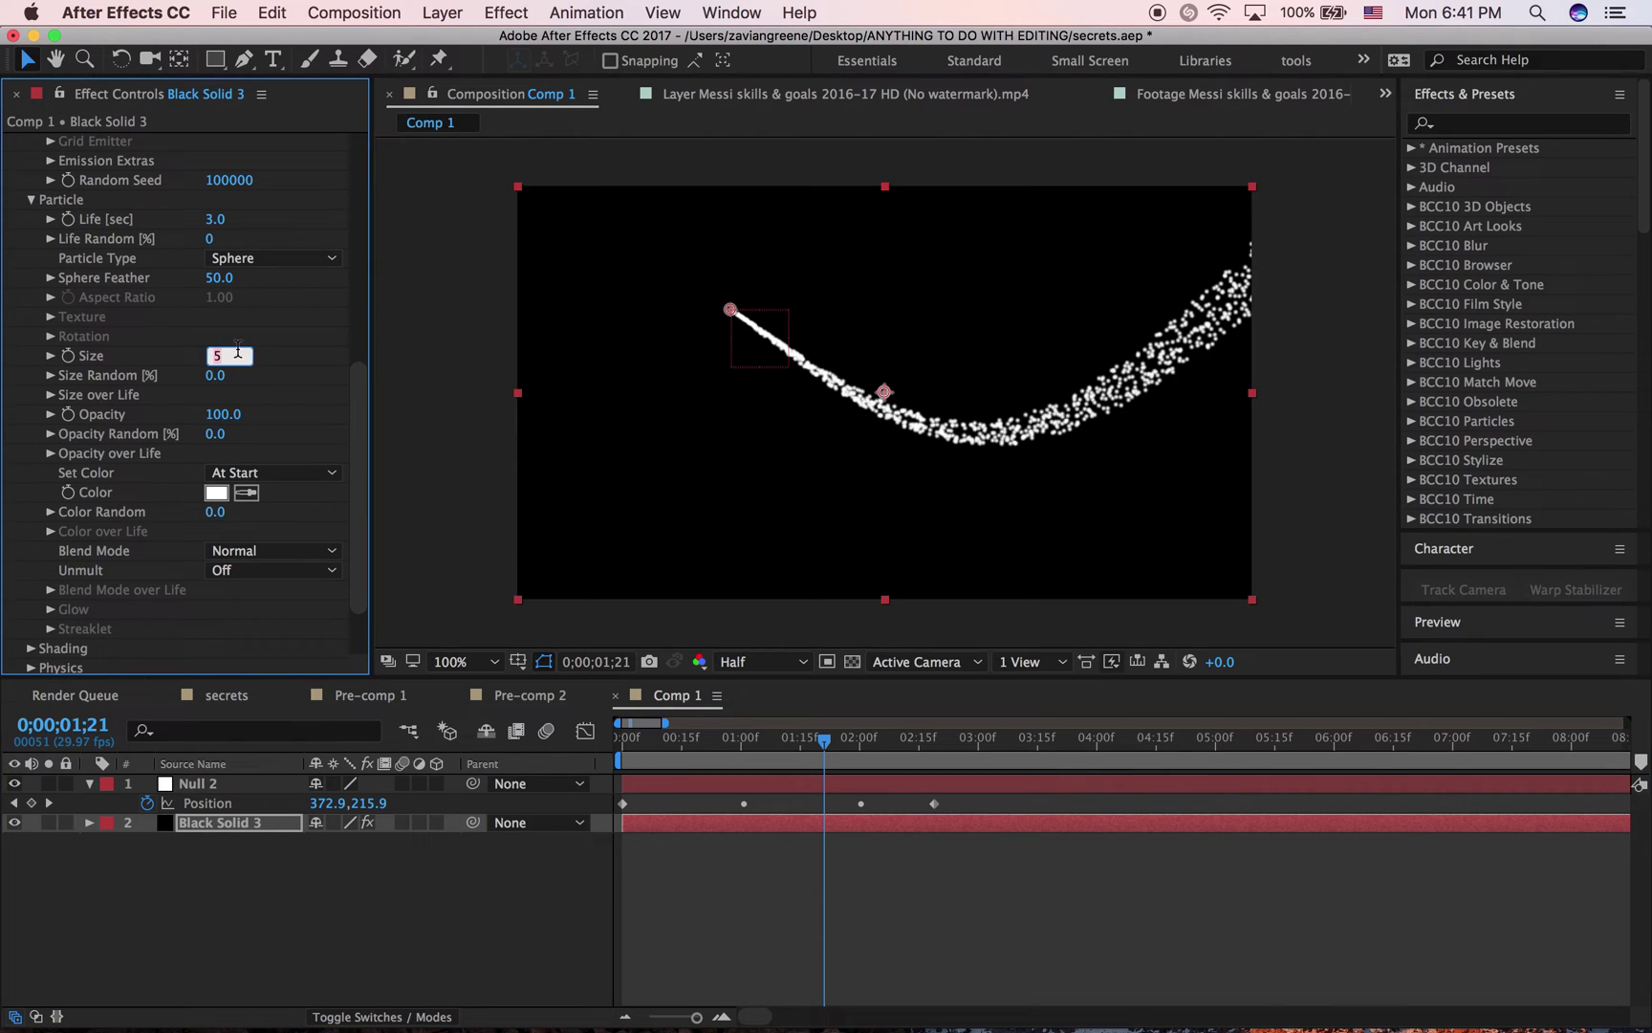
{"action": "type", "text": "4"}
{"action": "key", "text": "Return"}
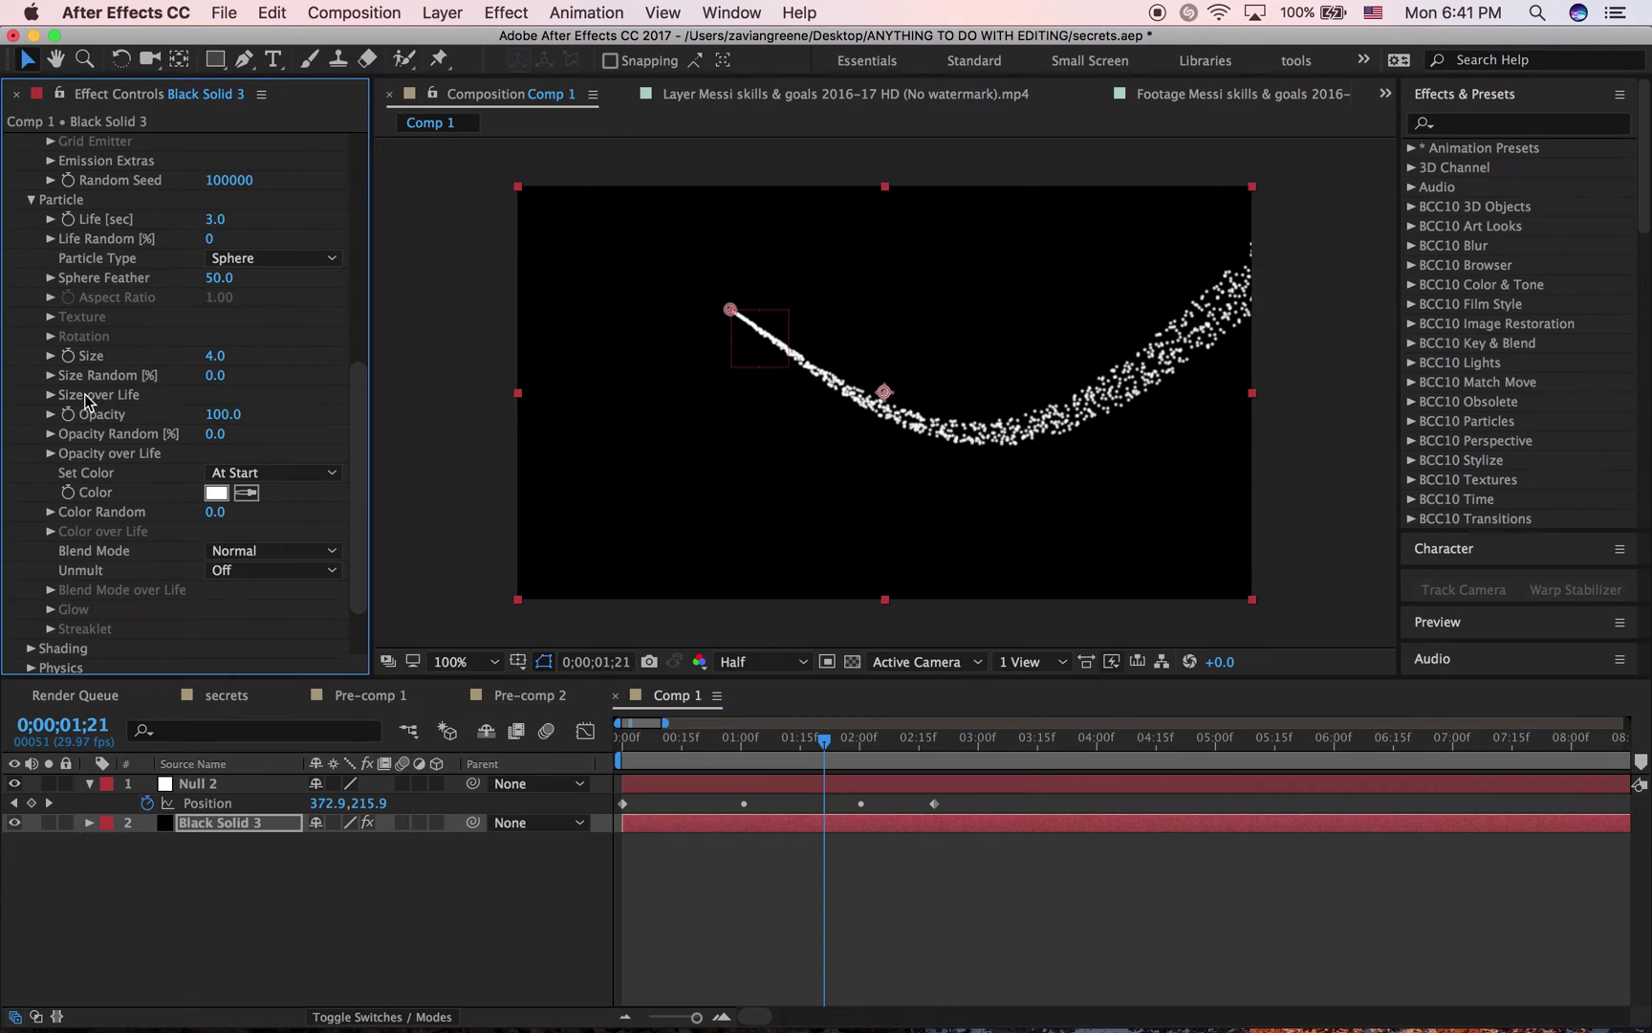
{"action": "left_click", "coordinate": [209, 375]}
{"action": "type", "text": "15"}
{"action": "key", "text": "Return"}
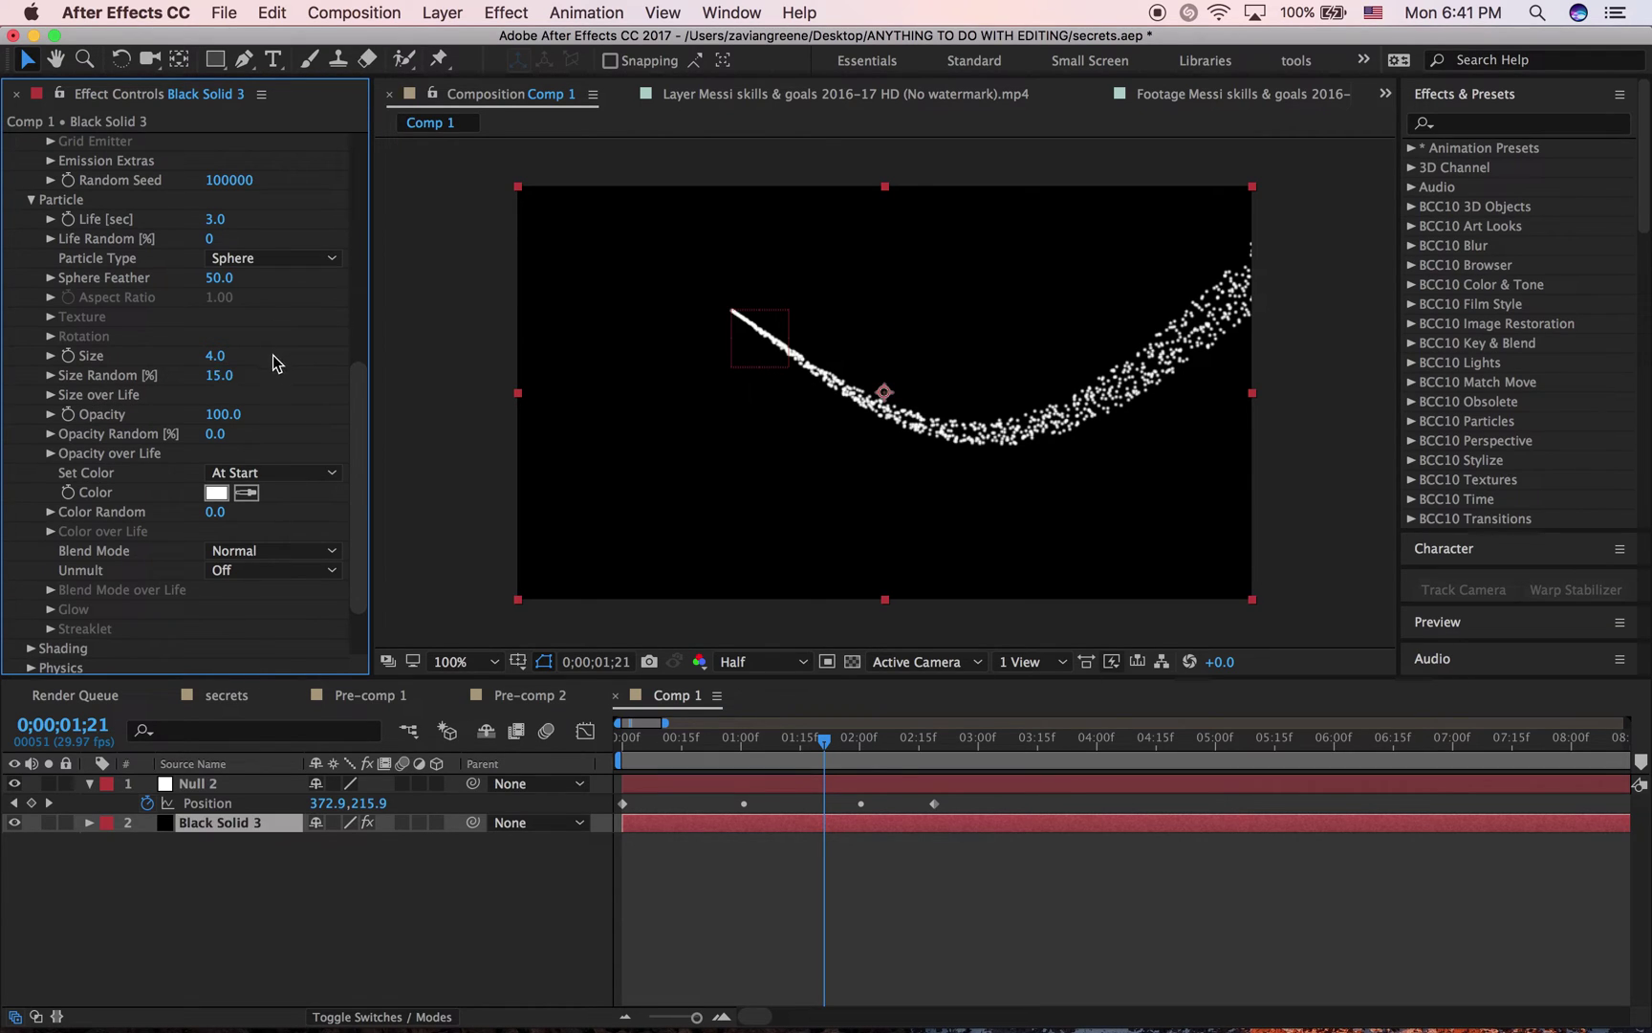
Step: Draw the Opacity over Life curve falling from full to zero and preview the fade-out
{"action": "left_click", "coordinate": [49, 453]}
{"action": "scroll", "coordinate": [153, 478], "scroll_direction": "down", "scroll_amount": 1}
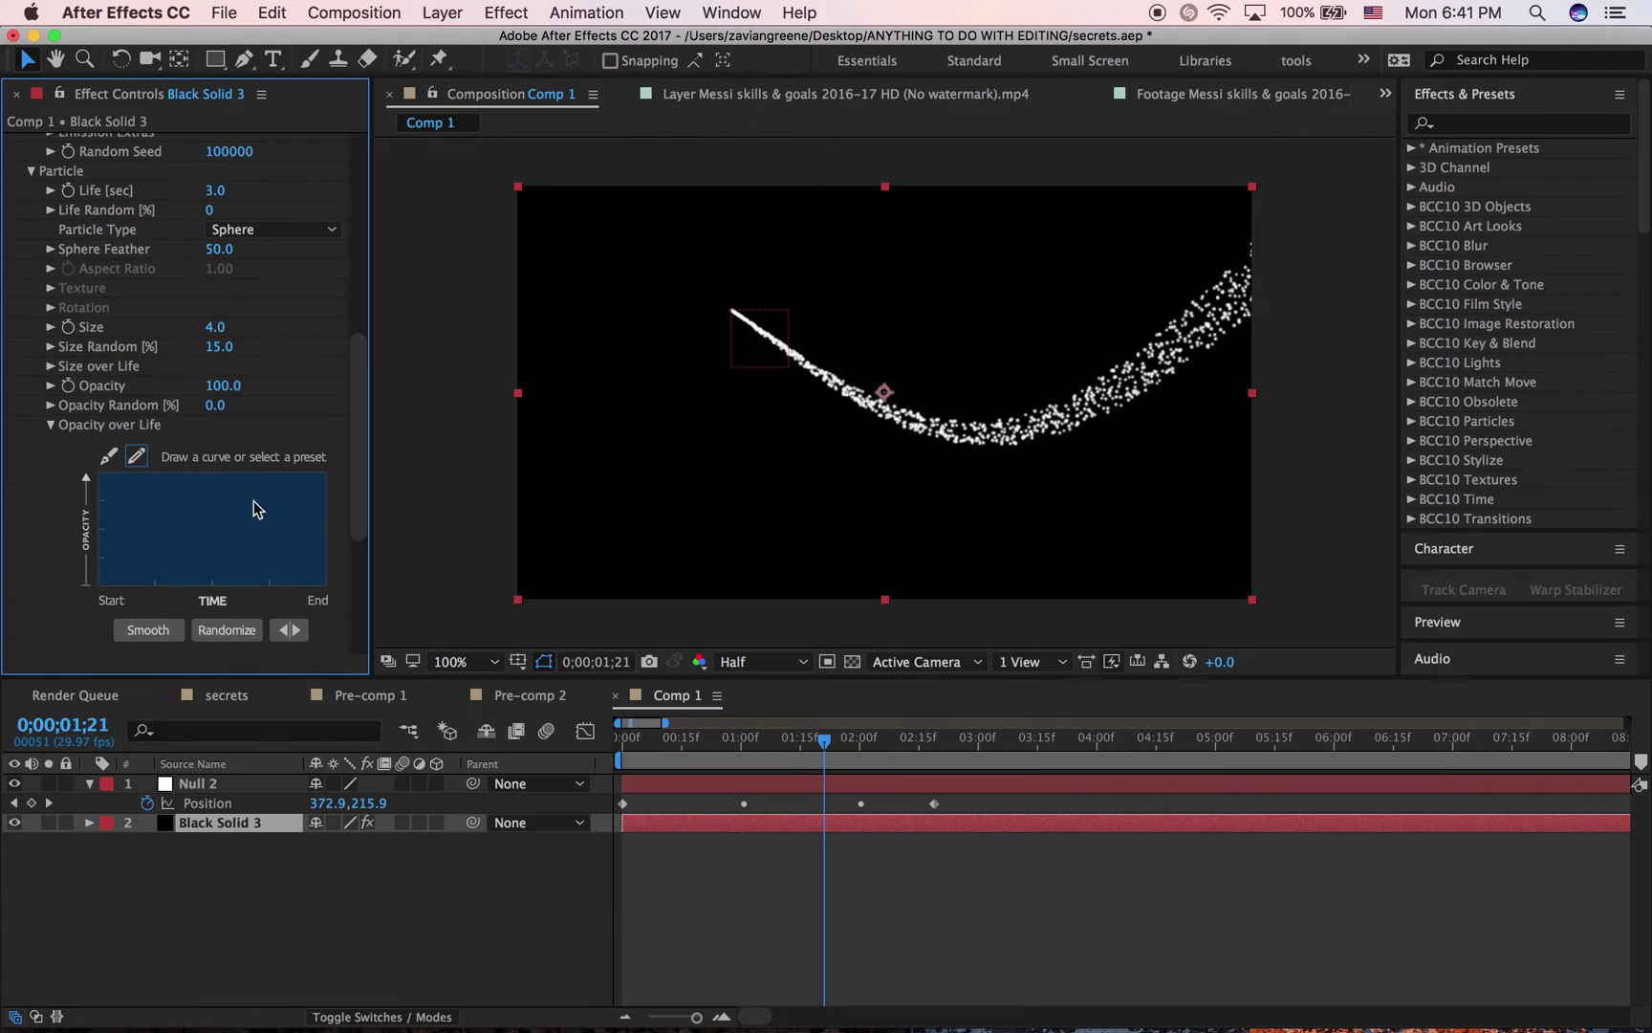
{"action": "left_click", "coordinate": [318, 465]}
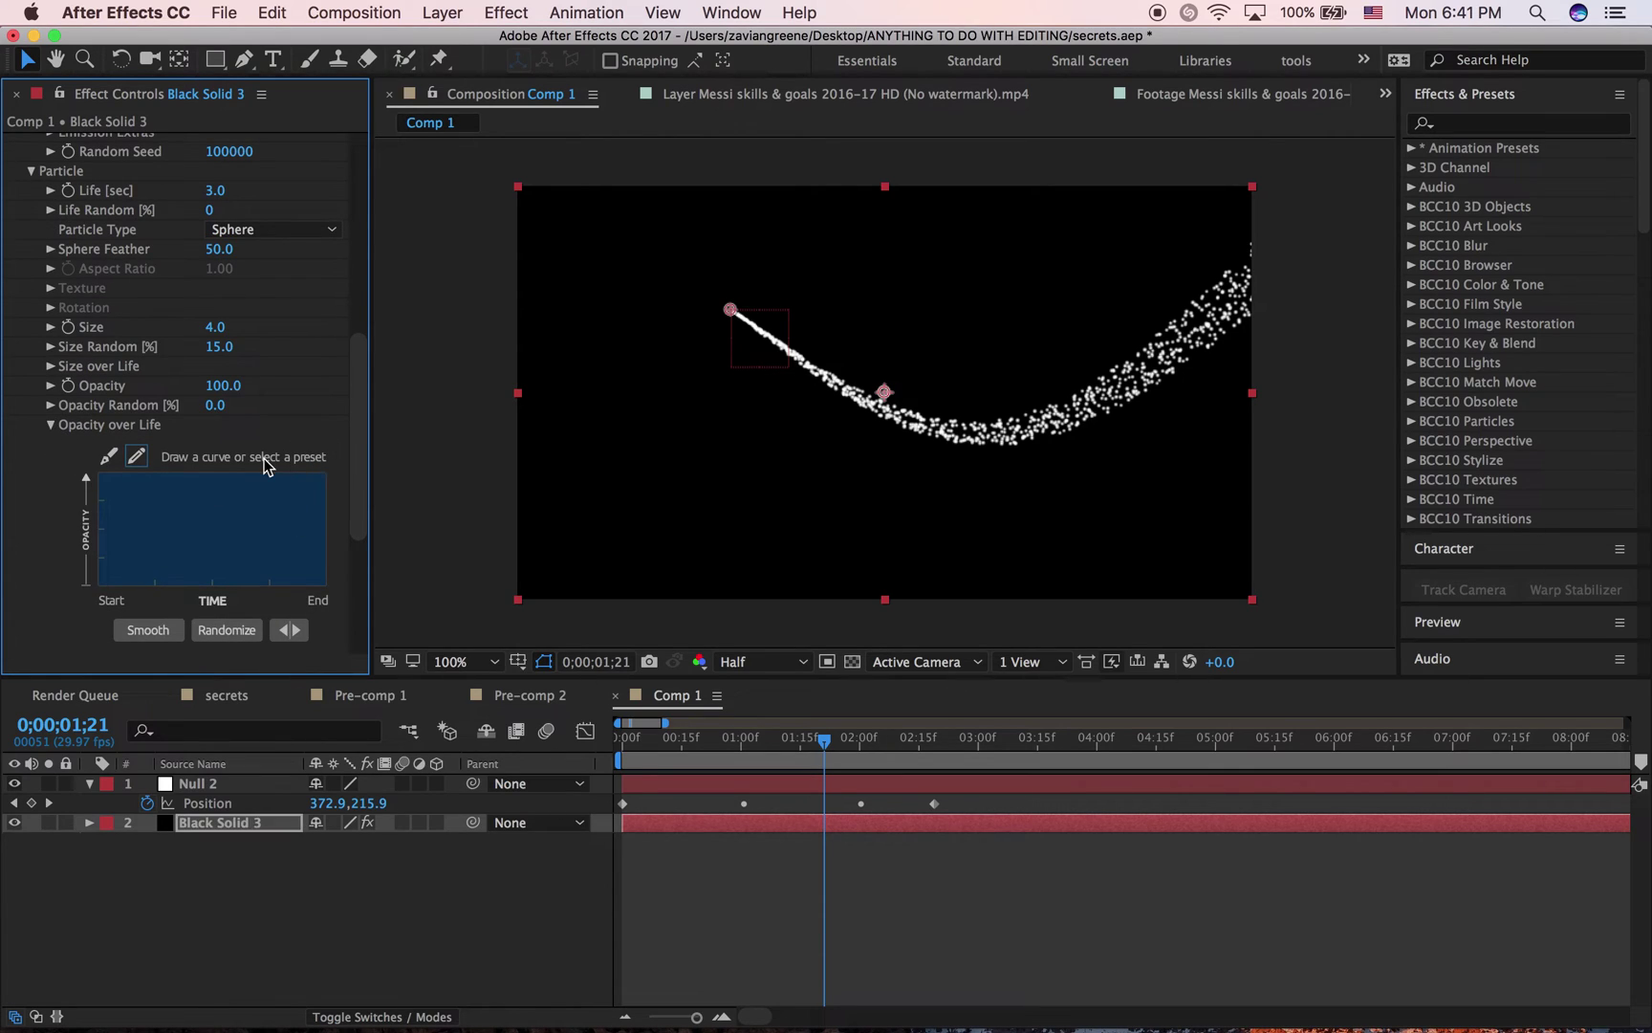
{"action": "left_click", "coordinate": [108, 455]}
{"action": "left_click_drag", "start_coordinate": [256, 478], "coordinate": [255, 534]}
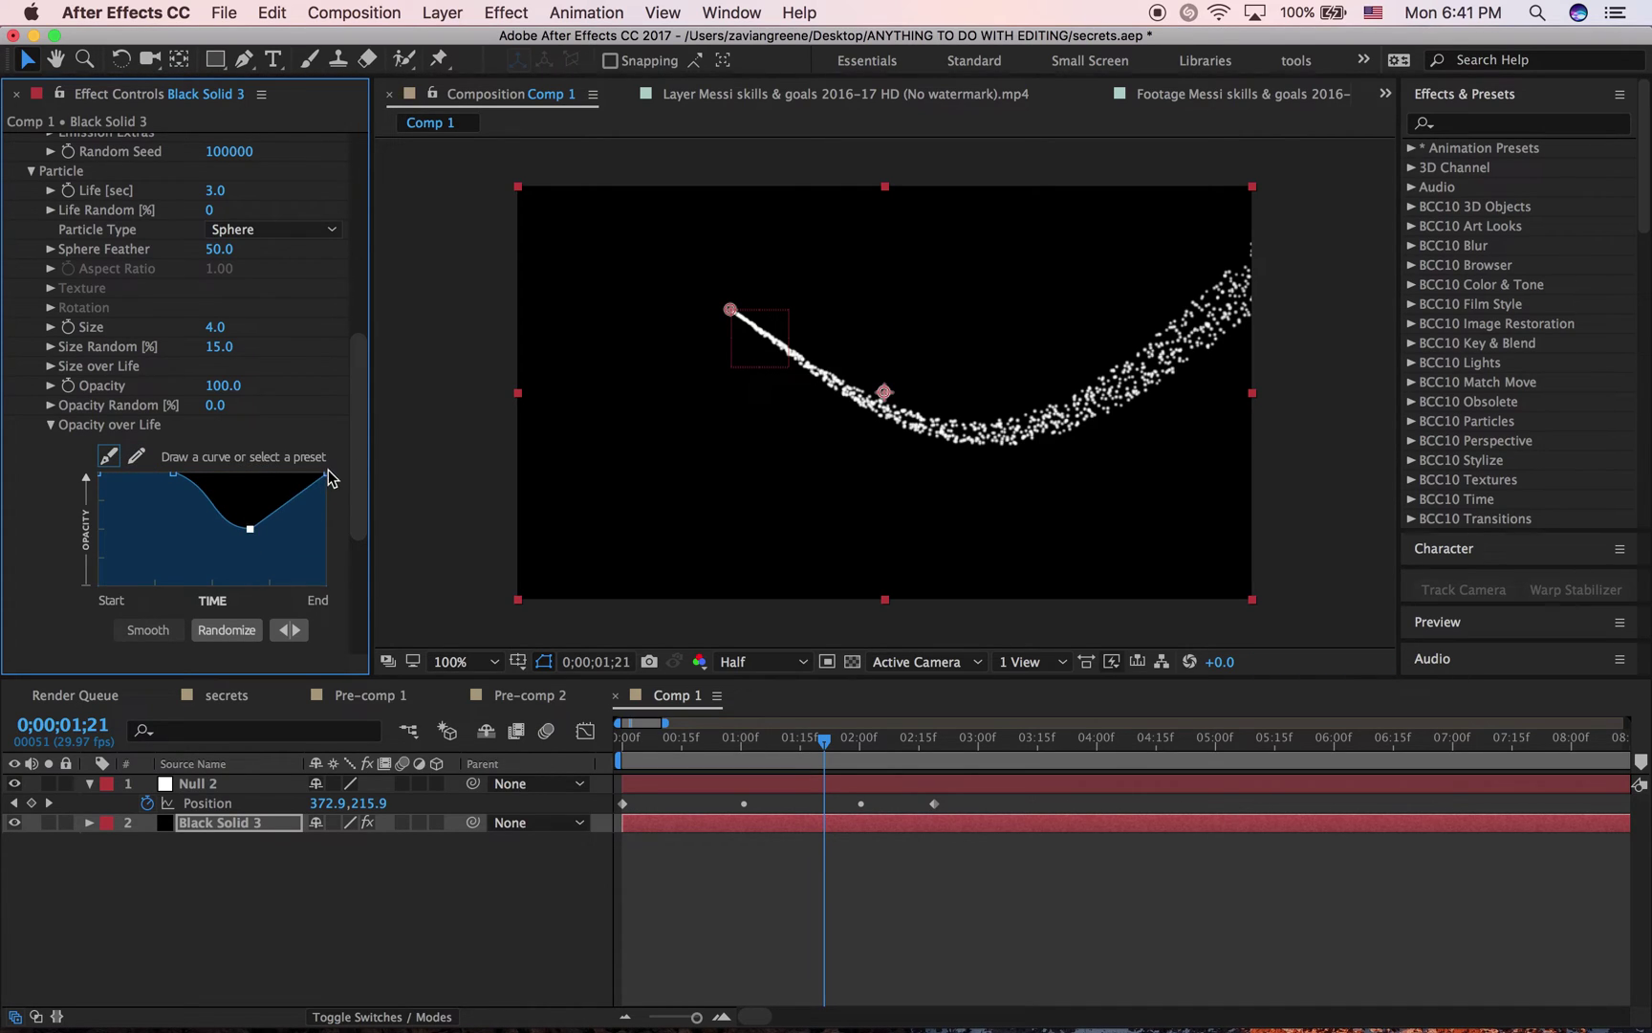
{"action": "left_click_drag", "start_coordinate": [325, 477], "coordinate": [330, 593]}
{"action": "key", "text": "space"}
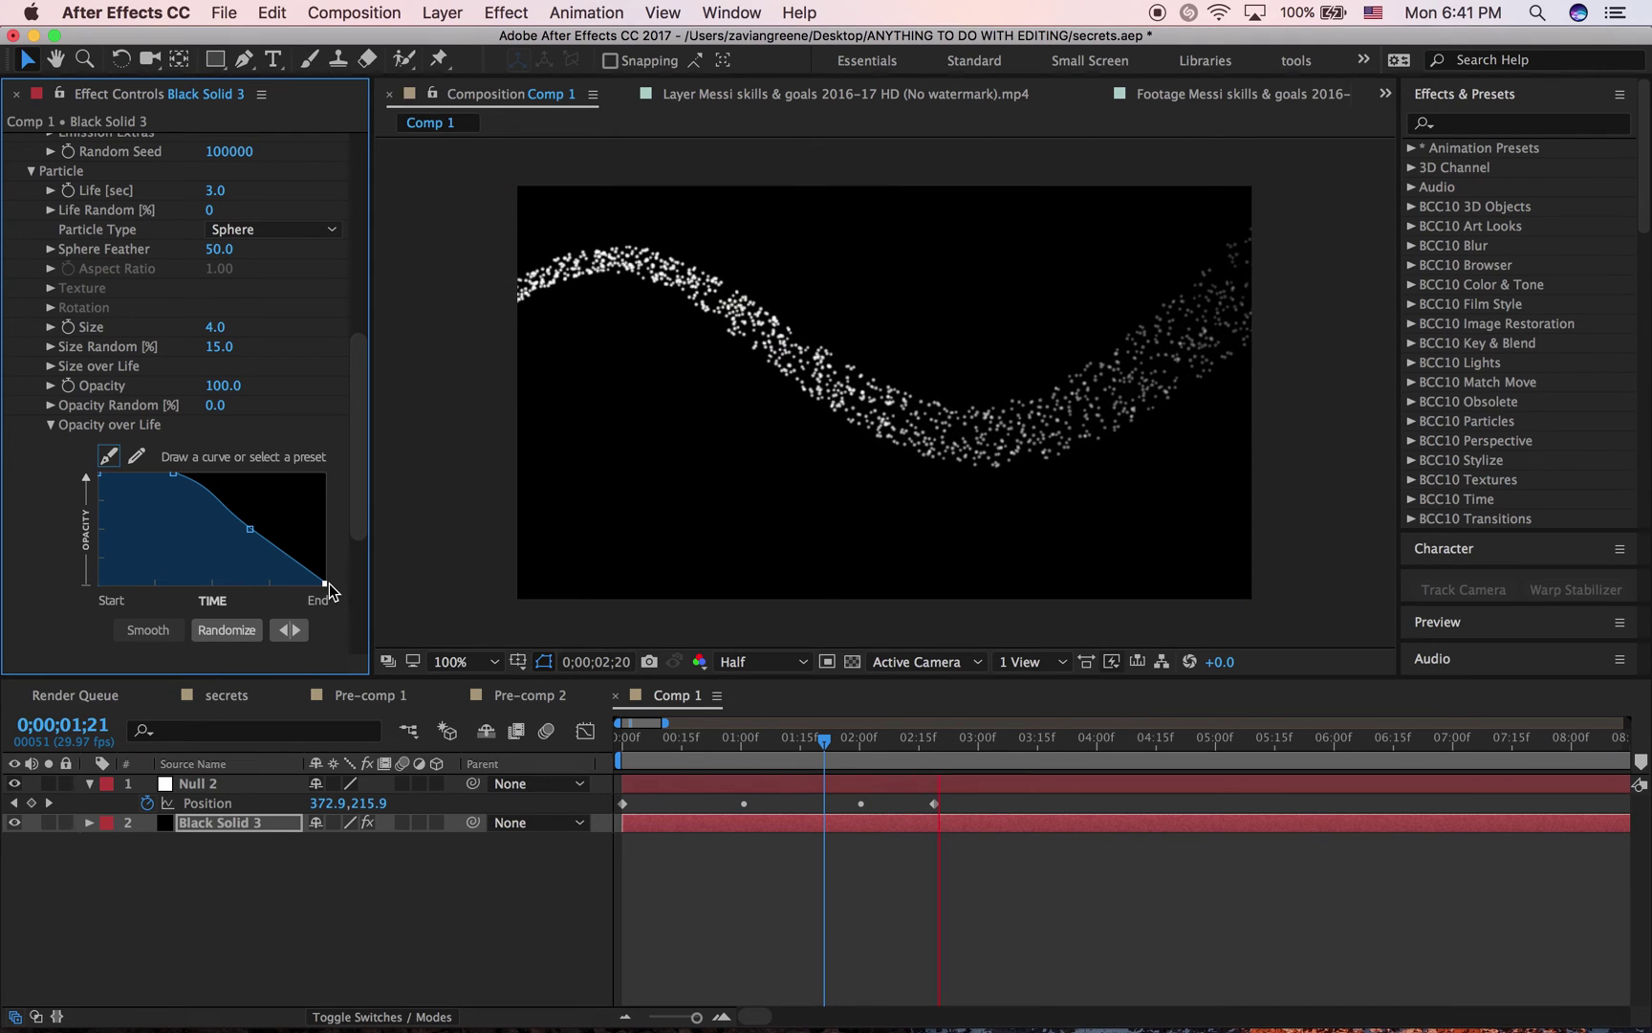
{"action": "left_click", "coordinate": [804, 744]}
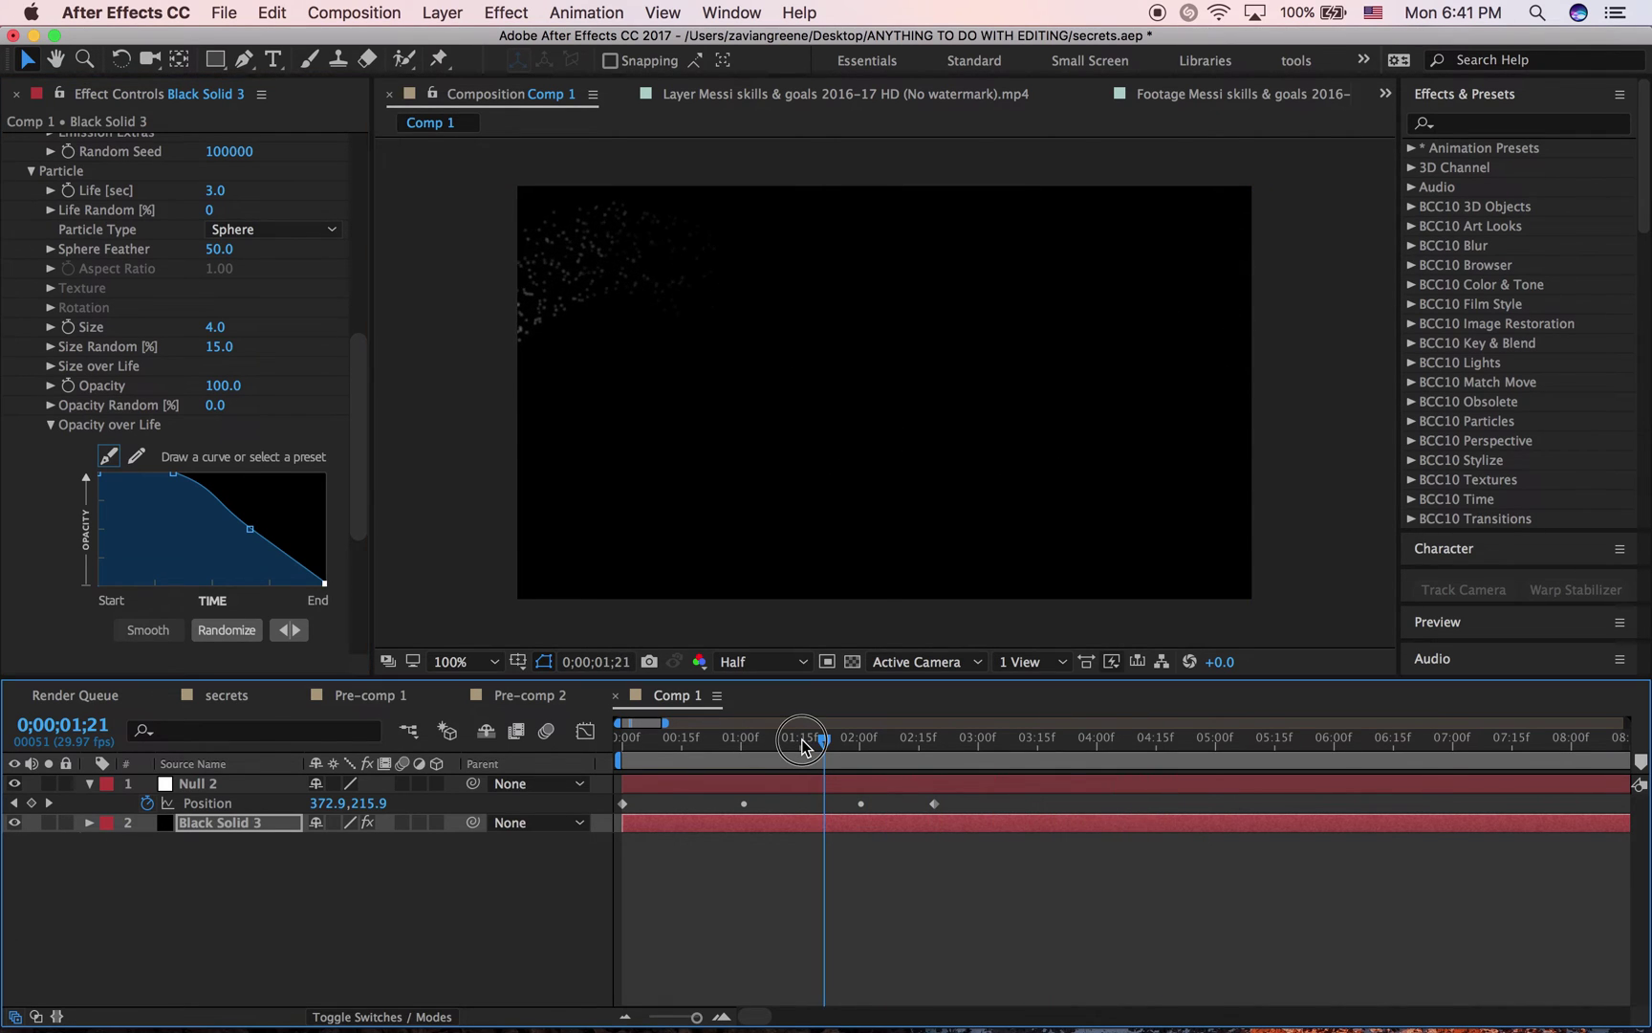
Step: Set Particular's Set Color to Over Life and reveal the Color over Life ramp
{"action": "left_click", "coordinate": [55, 424]}
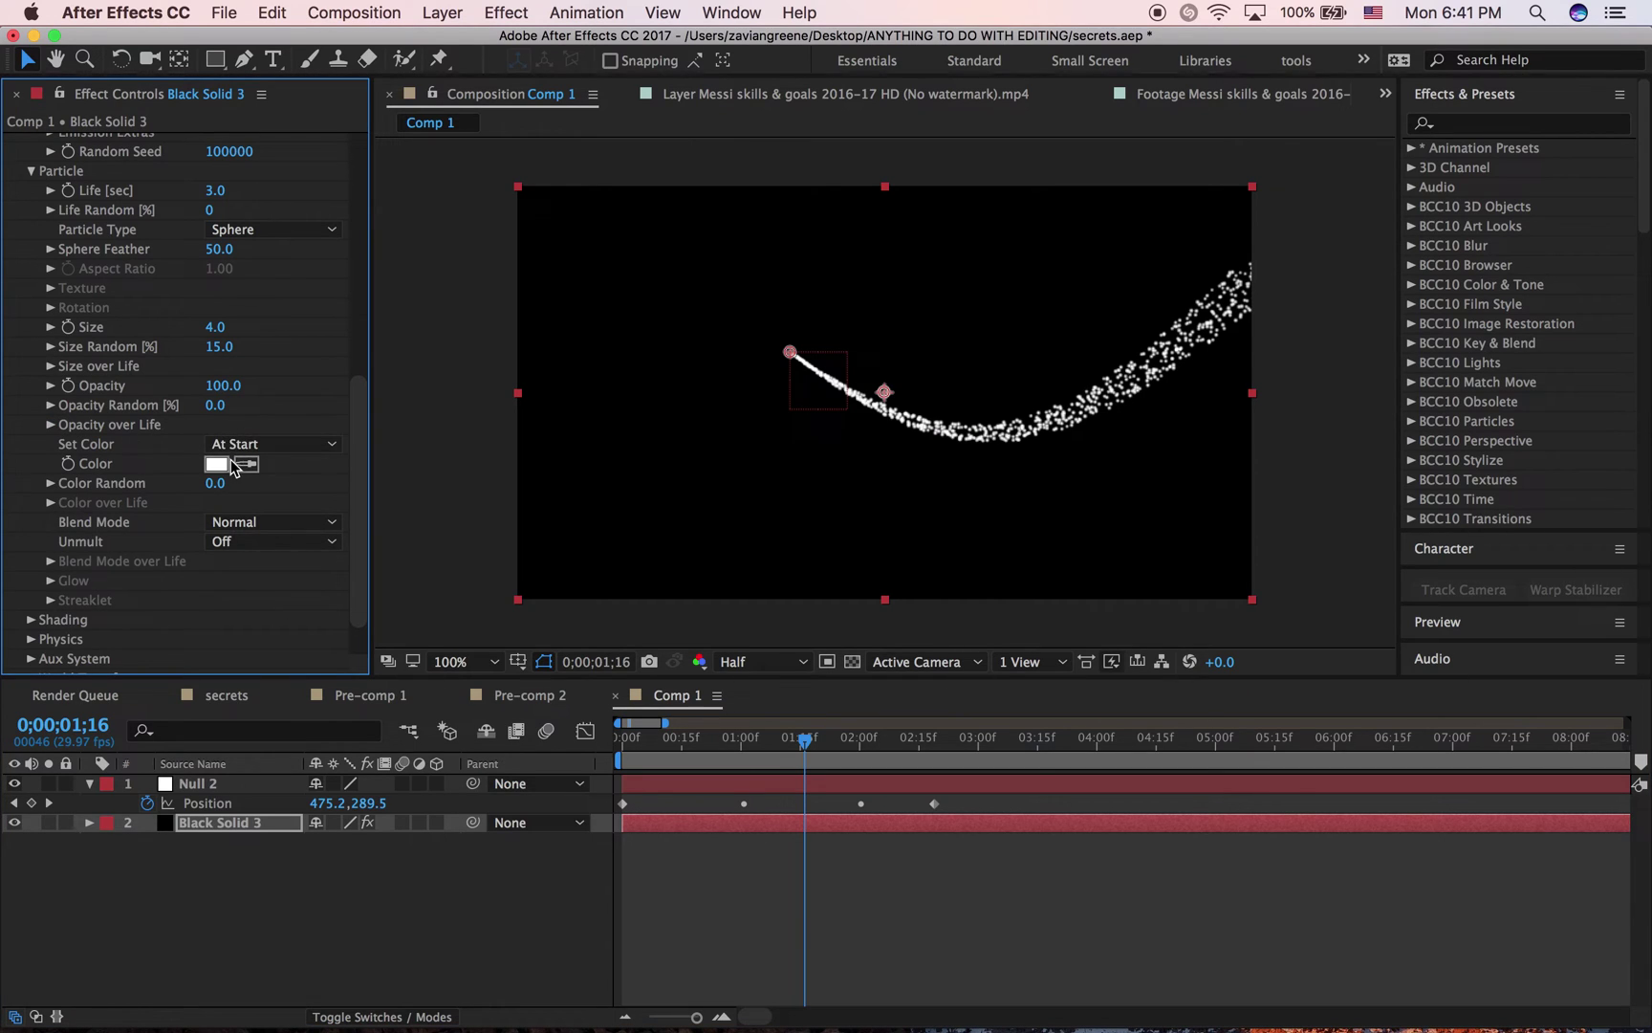
{"action": "left_click", "coordinate": [214, 464]}
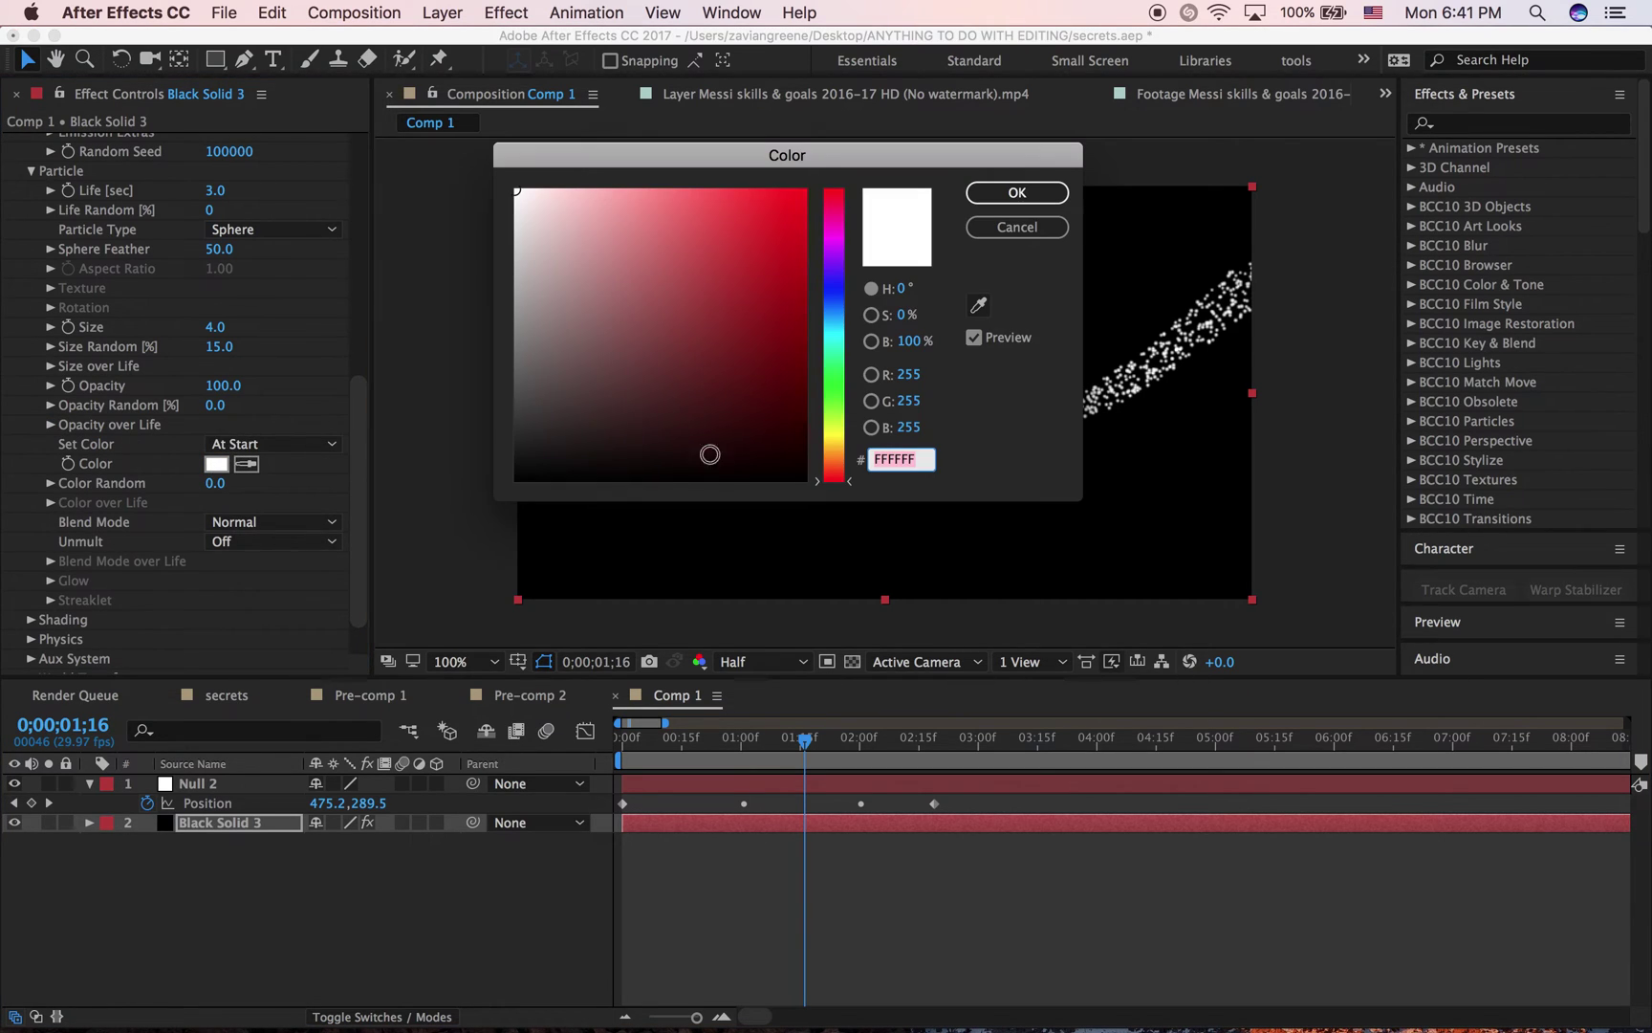
{"action": "left_click", "coordinate": [1045, 235]}
{"action": "left_click", "coordinate": [274, 443]}
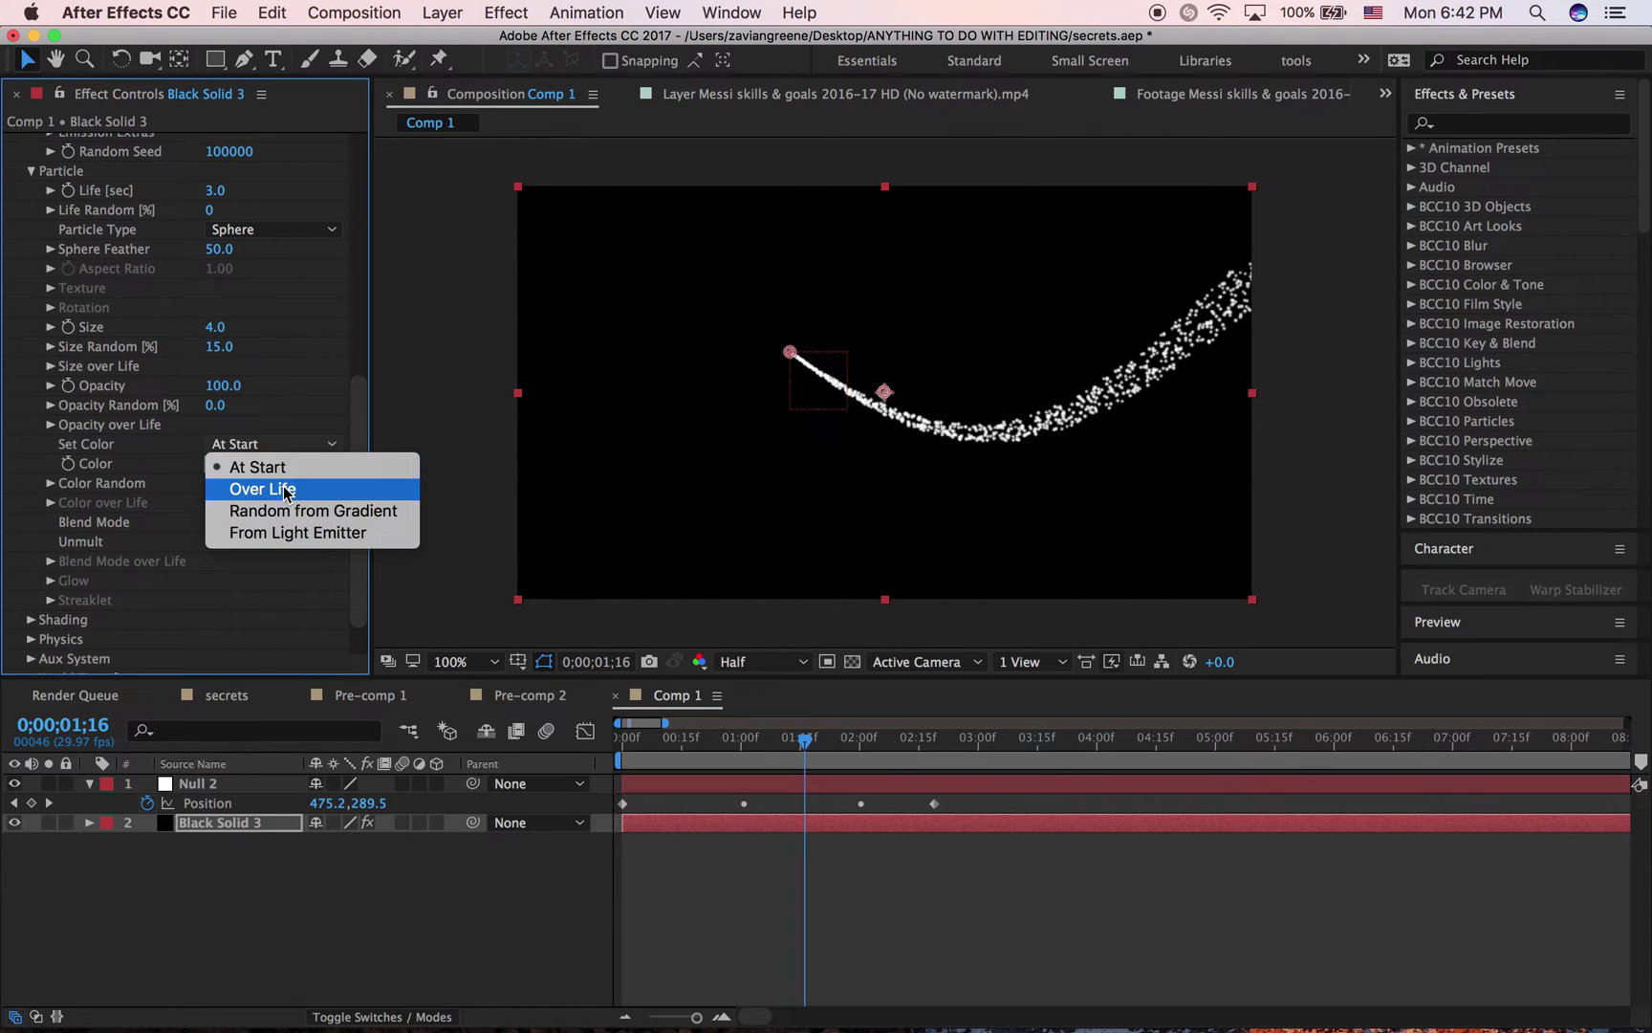
{"action": "left_click", "coordinate": [263, 489]}
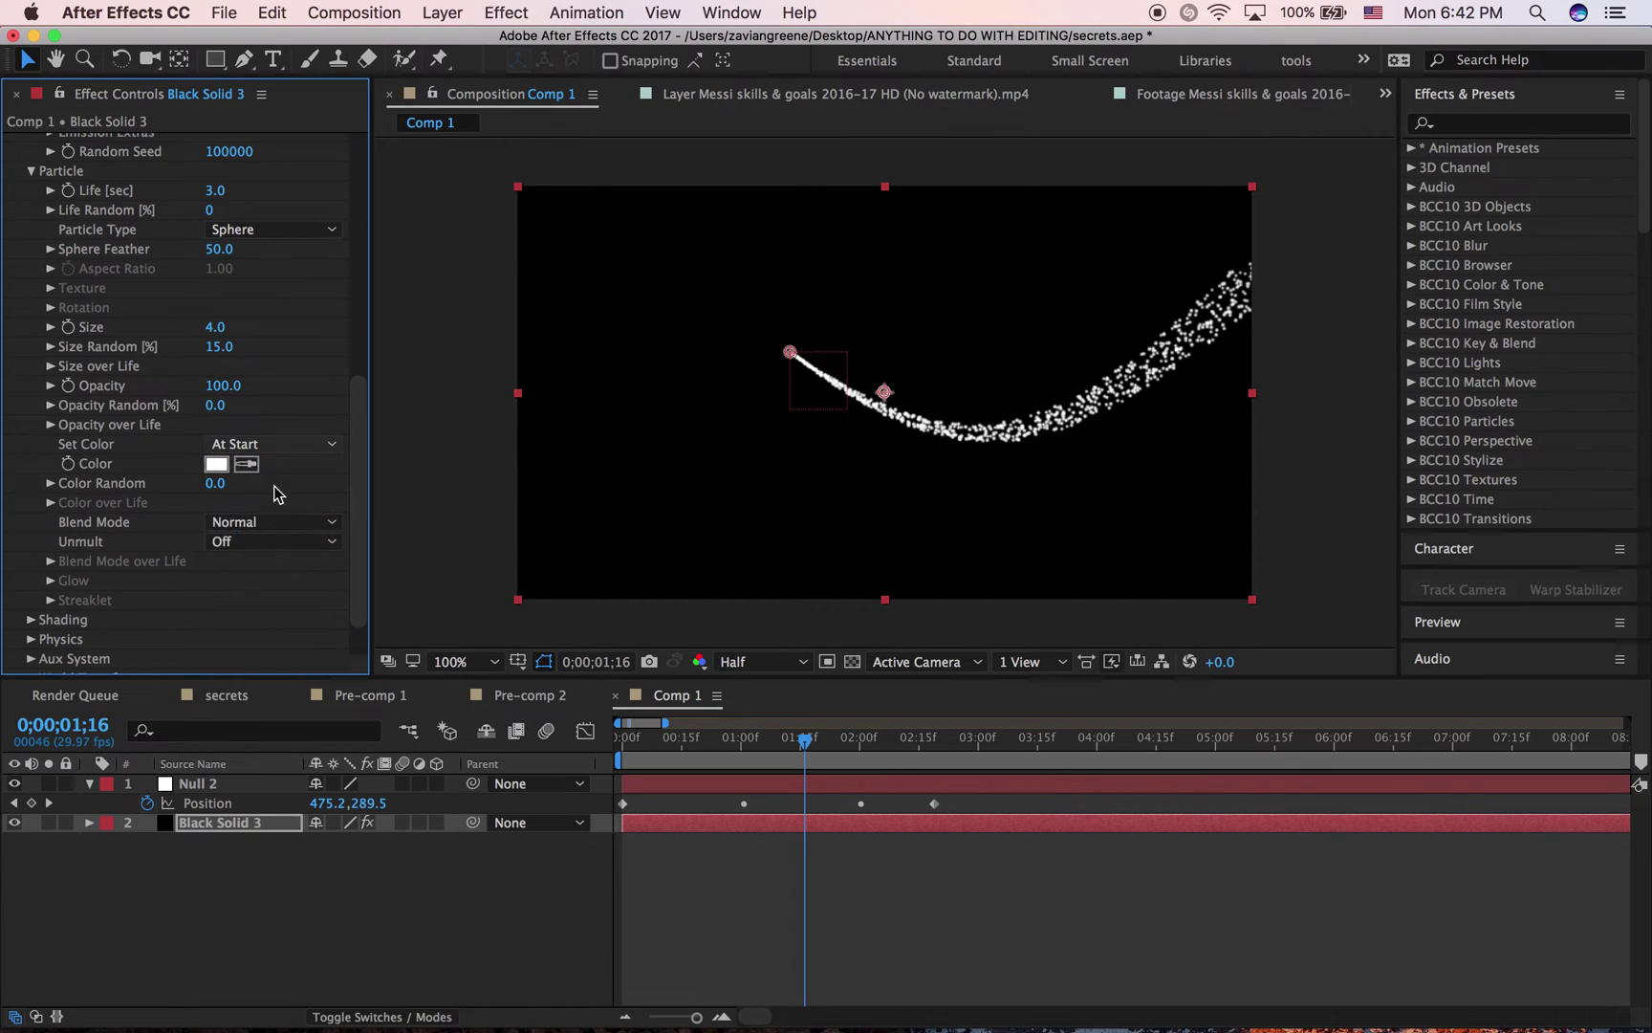
{"action": "left_click", "coordinate": [51, 503]}
Step: Randomize the Color over Life ramp twice, then make its second stop white
{"action": "scroll", "coordinate": [80, 511], "scroll_direction": "down", "scroll_amount": 4}
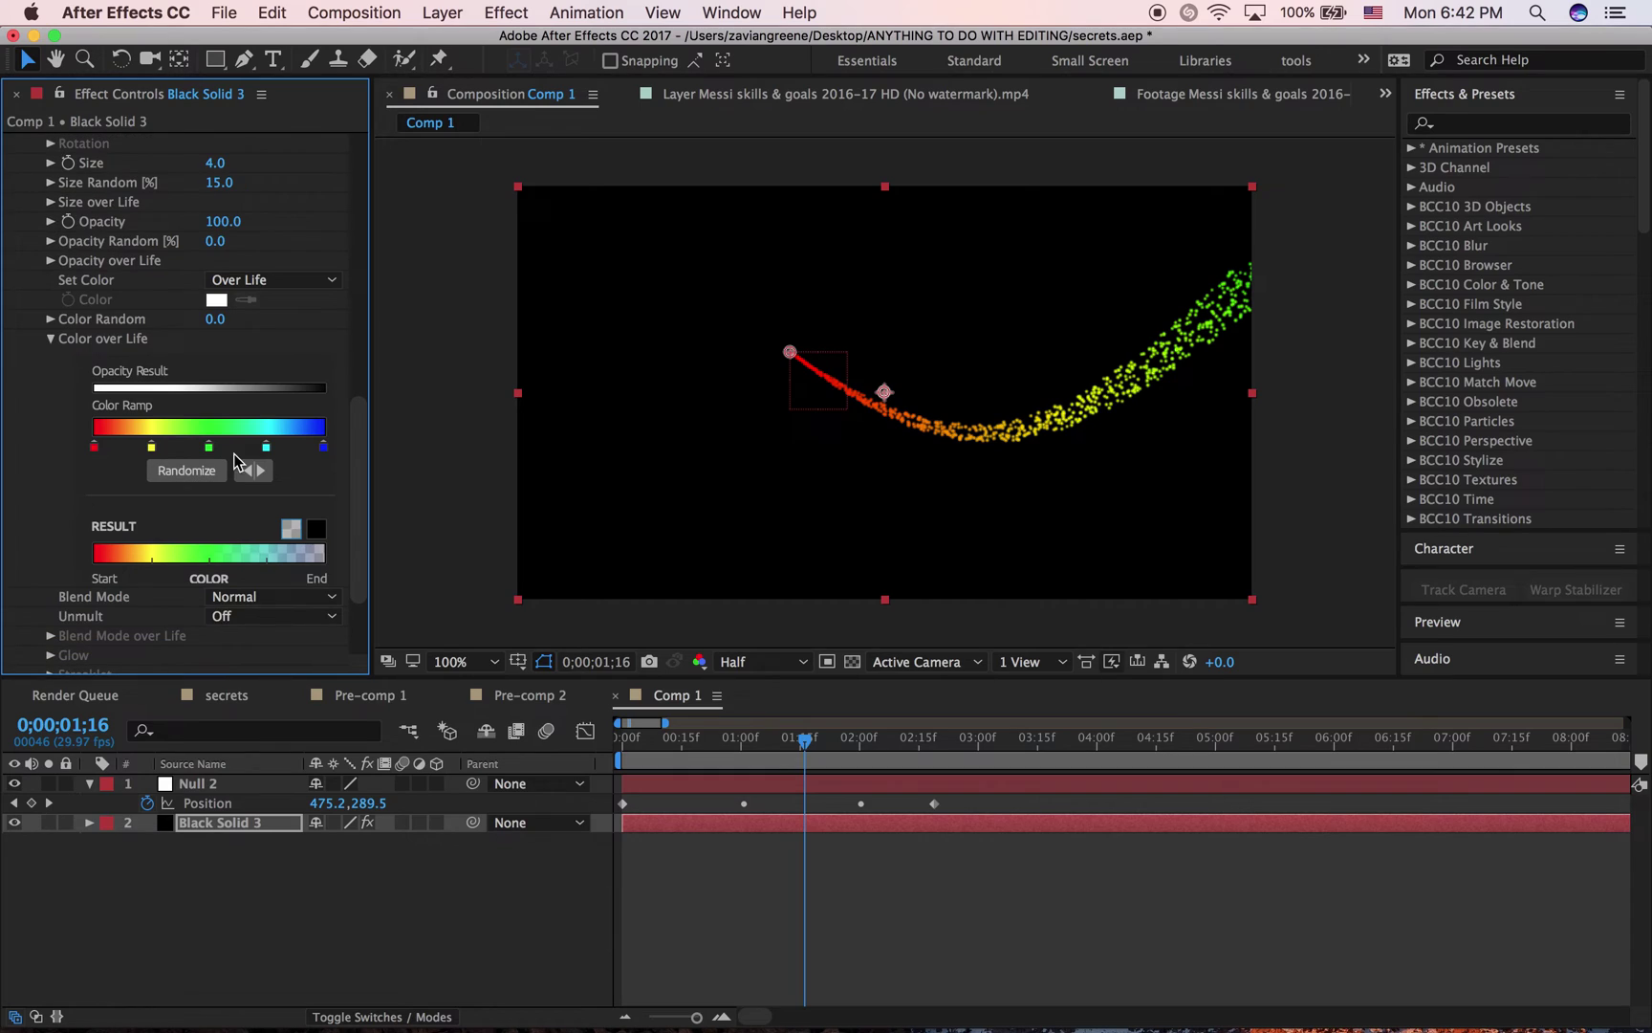
{"action": "scroll", "coordinate": [224, 525], "scroll_direction": "down", "scroll_amount": 2}
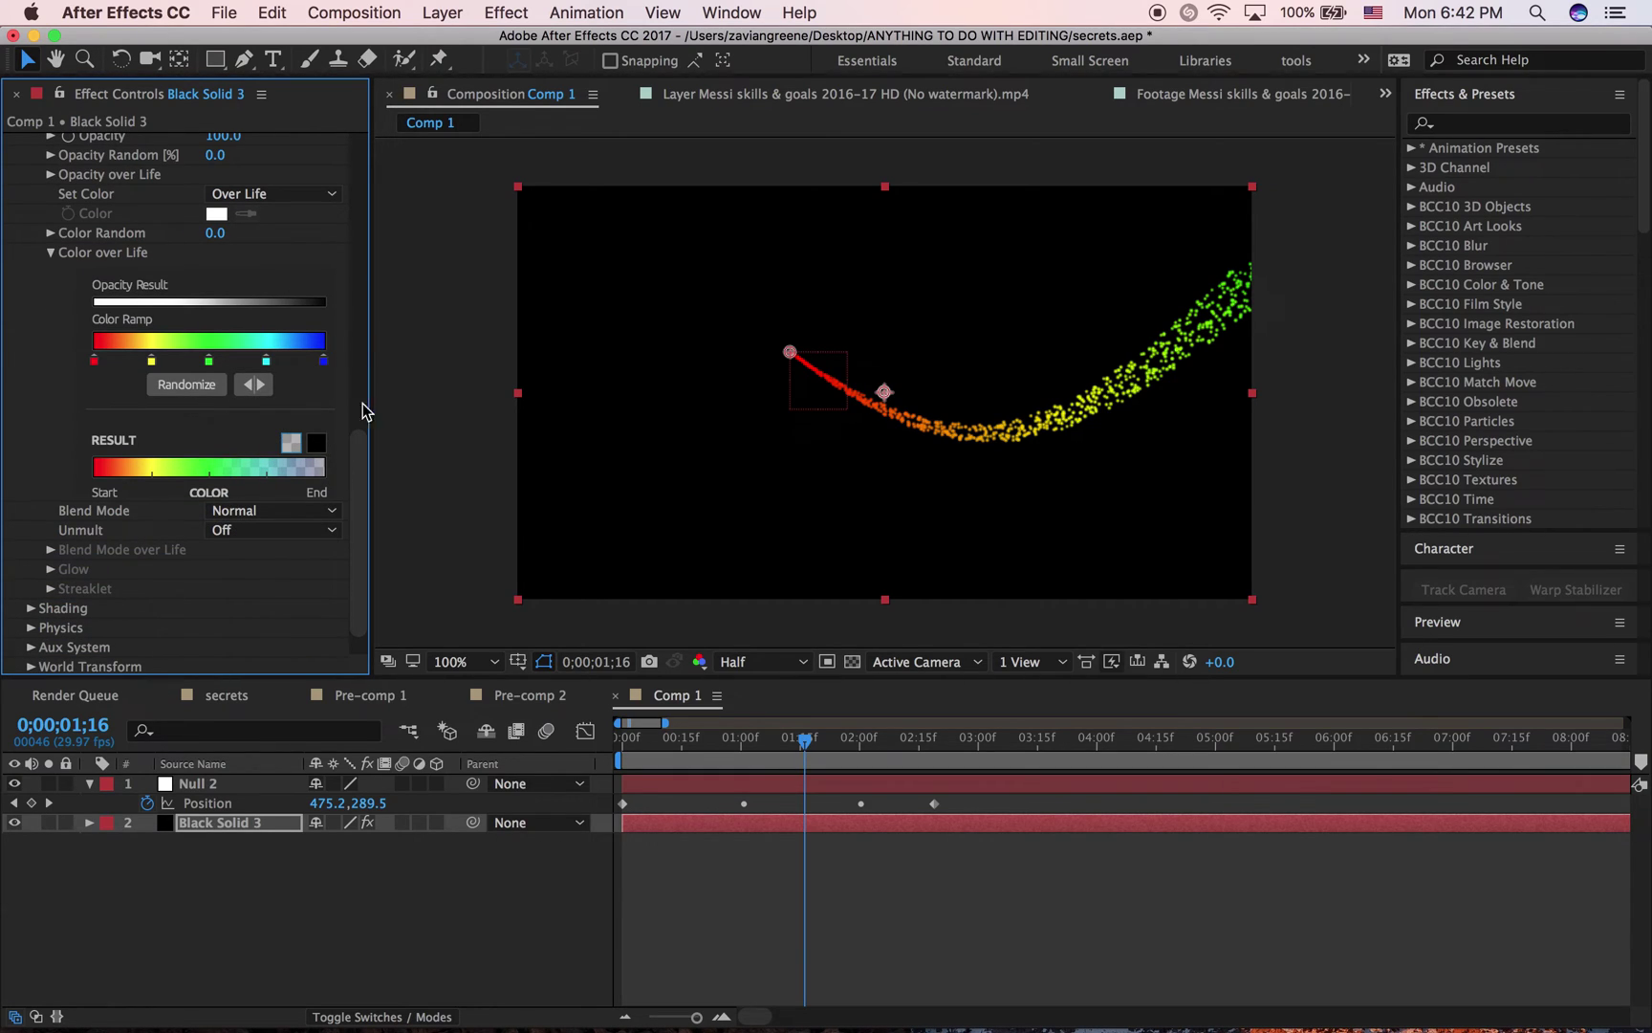
{"action": "left_click", "coordinate": [198, 387]}
{"action": "left_click", "coordinate": [187, 385]}
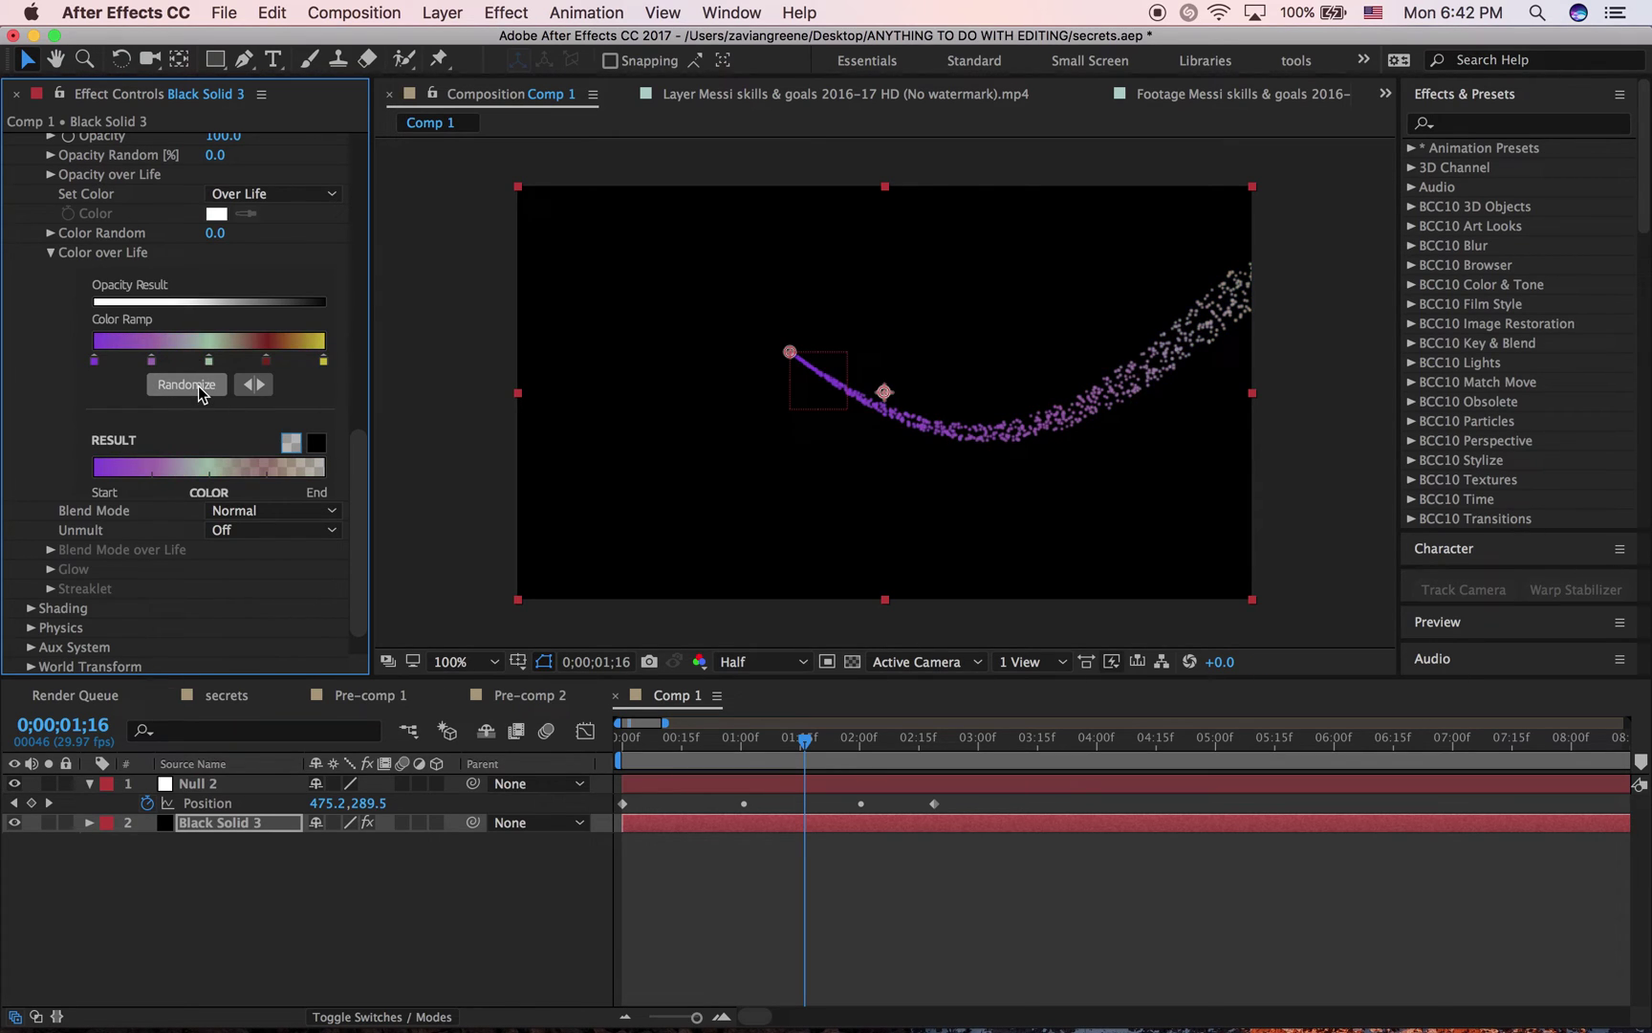
{"action": "double_click", "coordinate": [152, 362]}
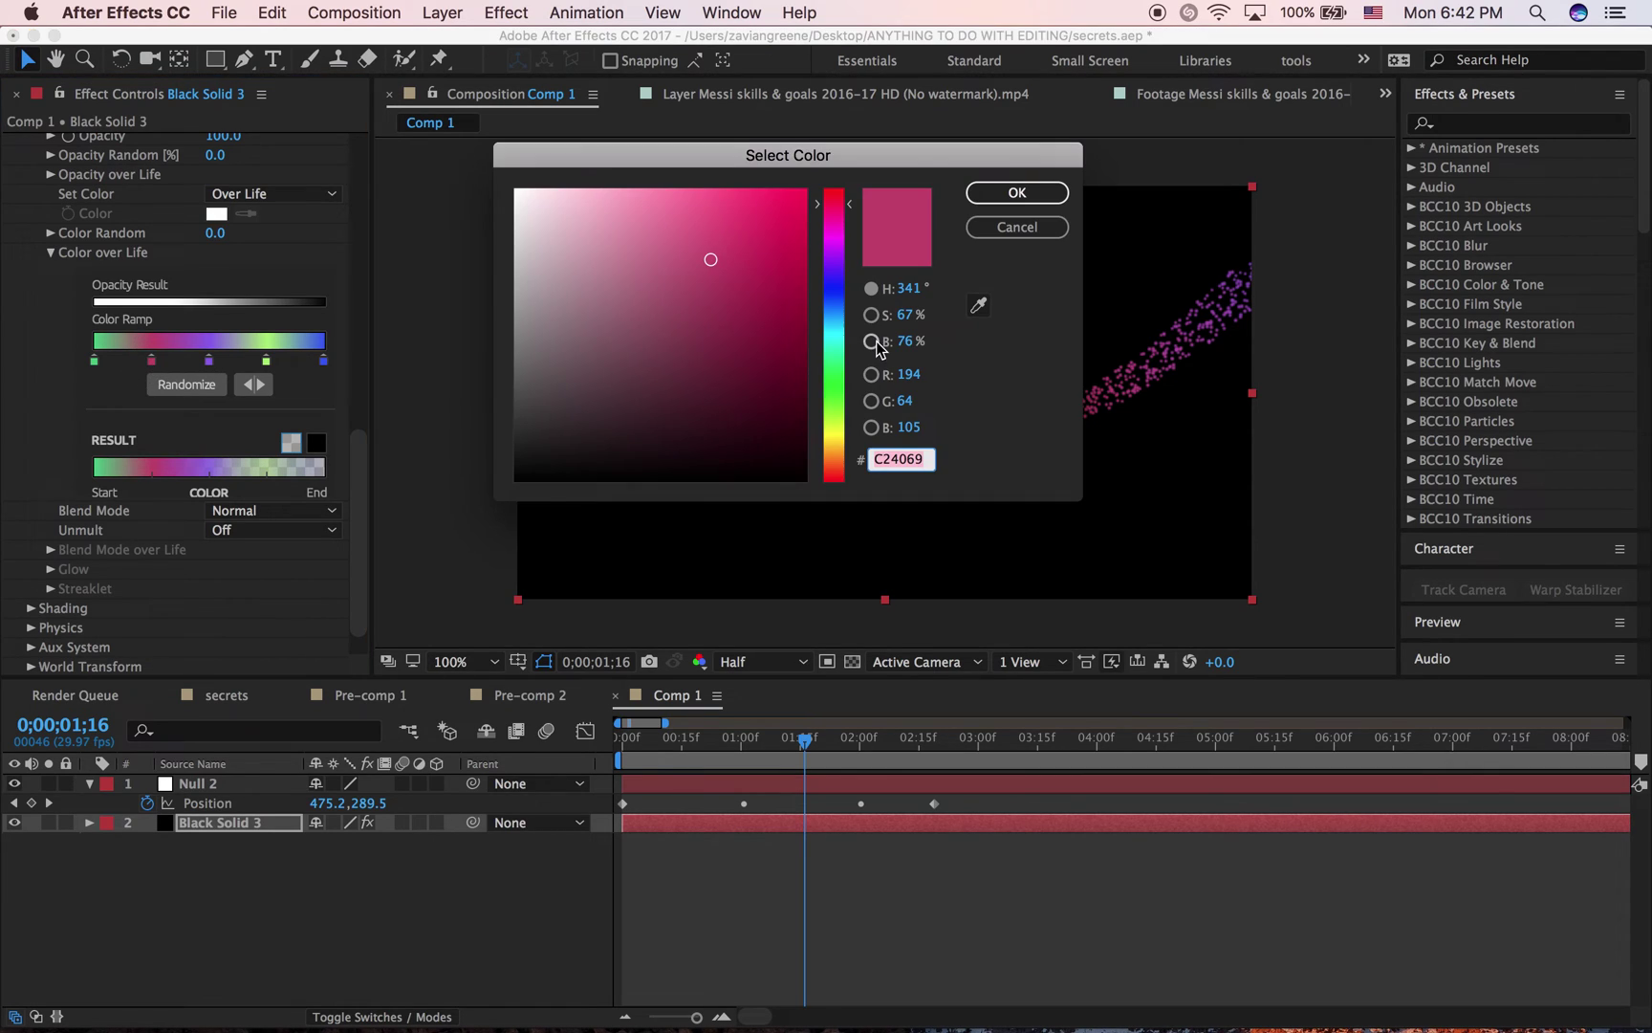
{"action": "left_click_drag", "start_coordinate": [697, 256], "coordinate": [458, 76]}
{"action": "key", "text": "Return"}
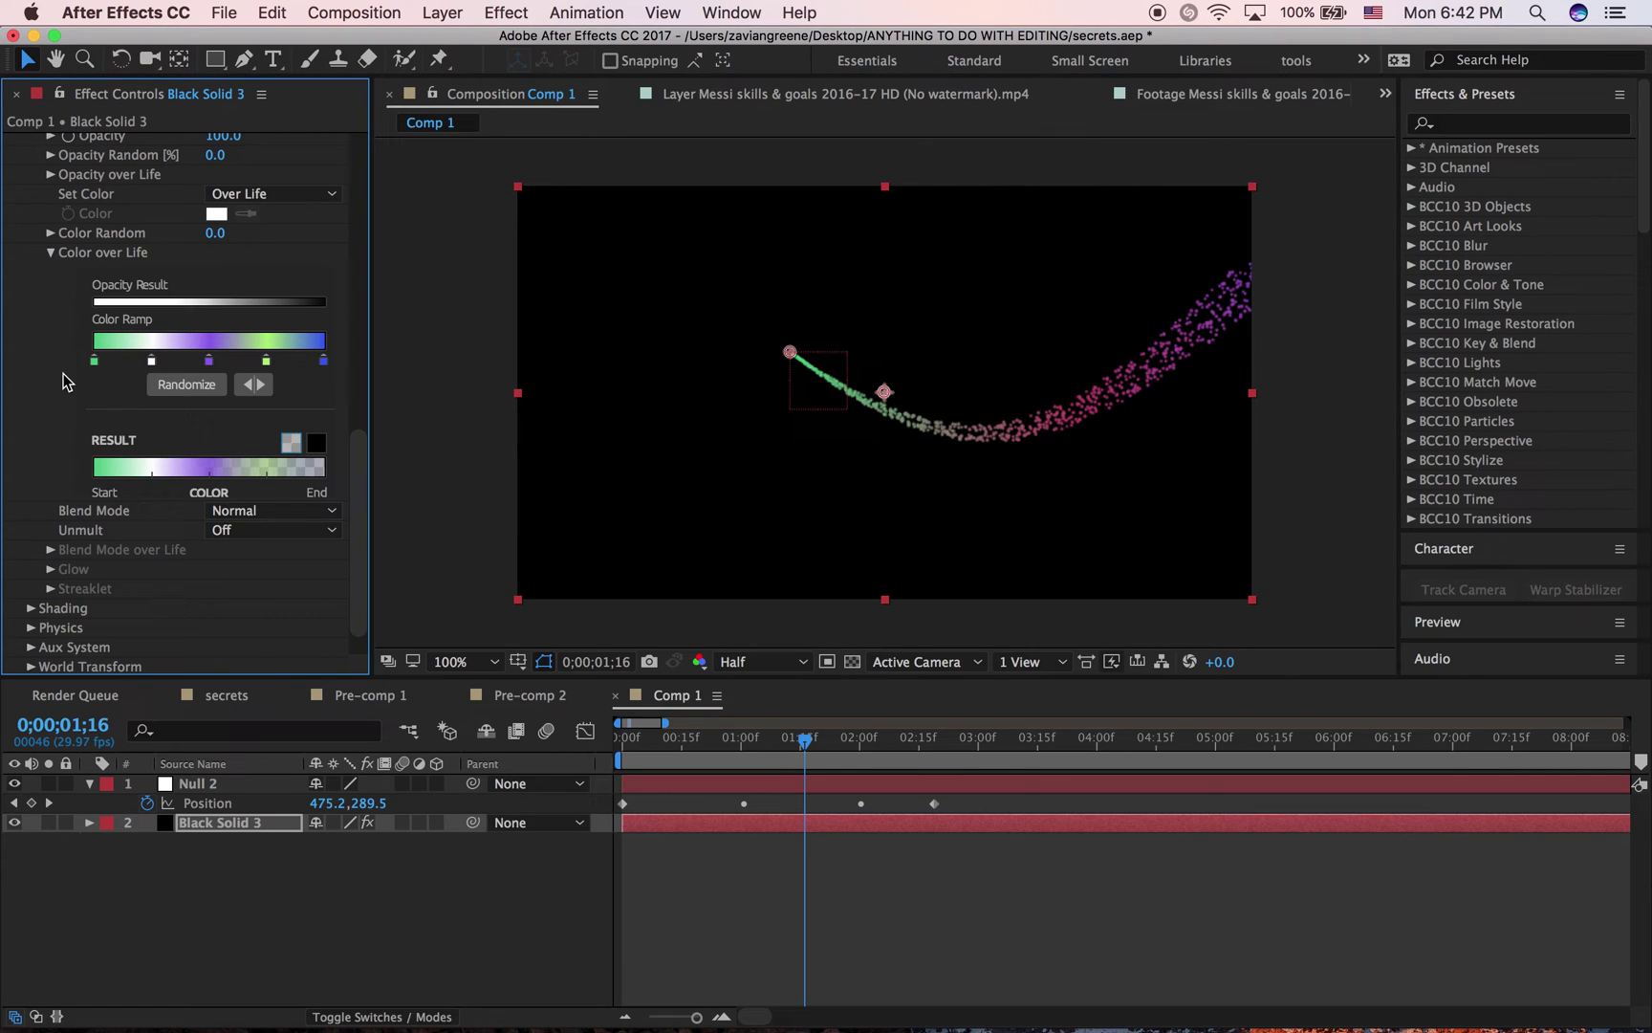
Step: Make the first ramp stop white and change the second stop to light cyan
{"action": "double_click", "coordinate": [94, 361]}
{"action": "left_click_drag", "start_coordinate": [689, 258], "coordinate": [150, 5]}
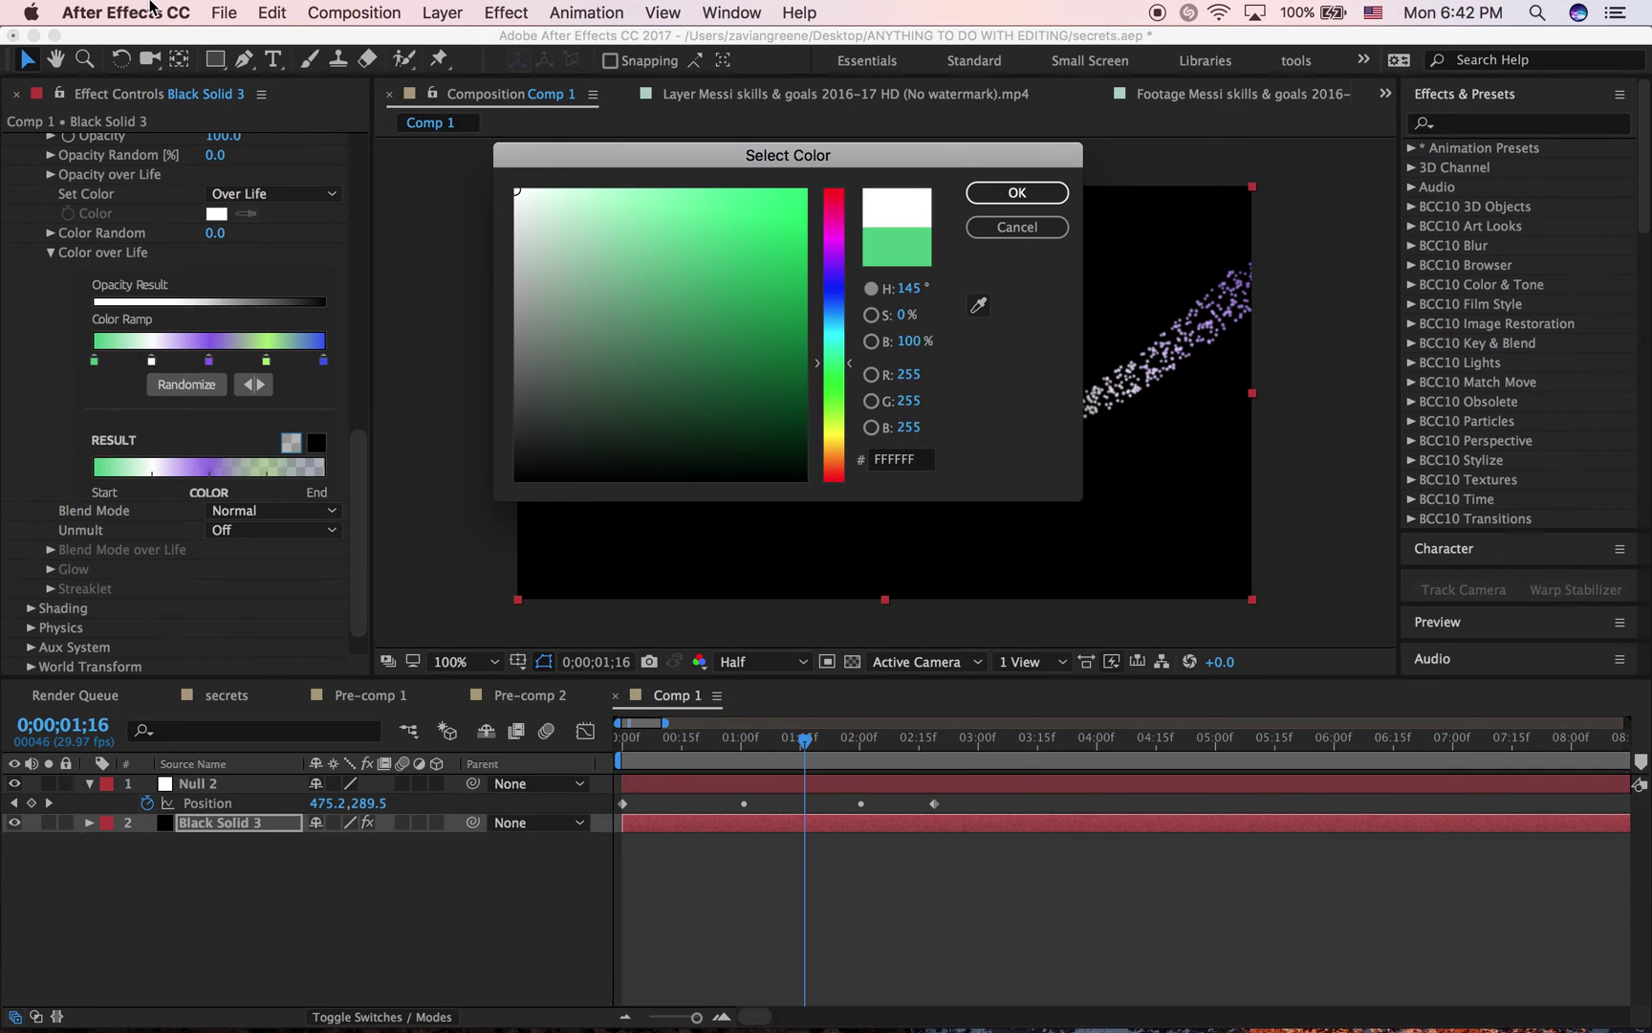
{"action": "key", "text": "Return"}
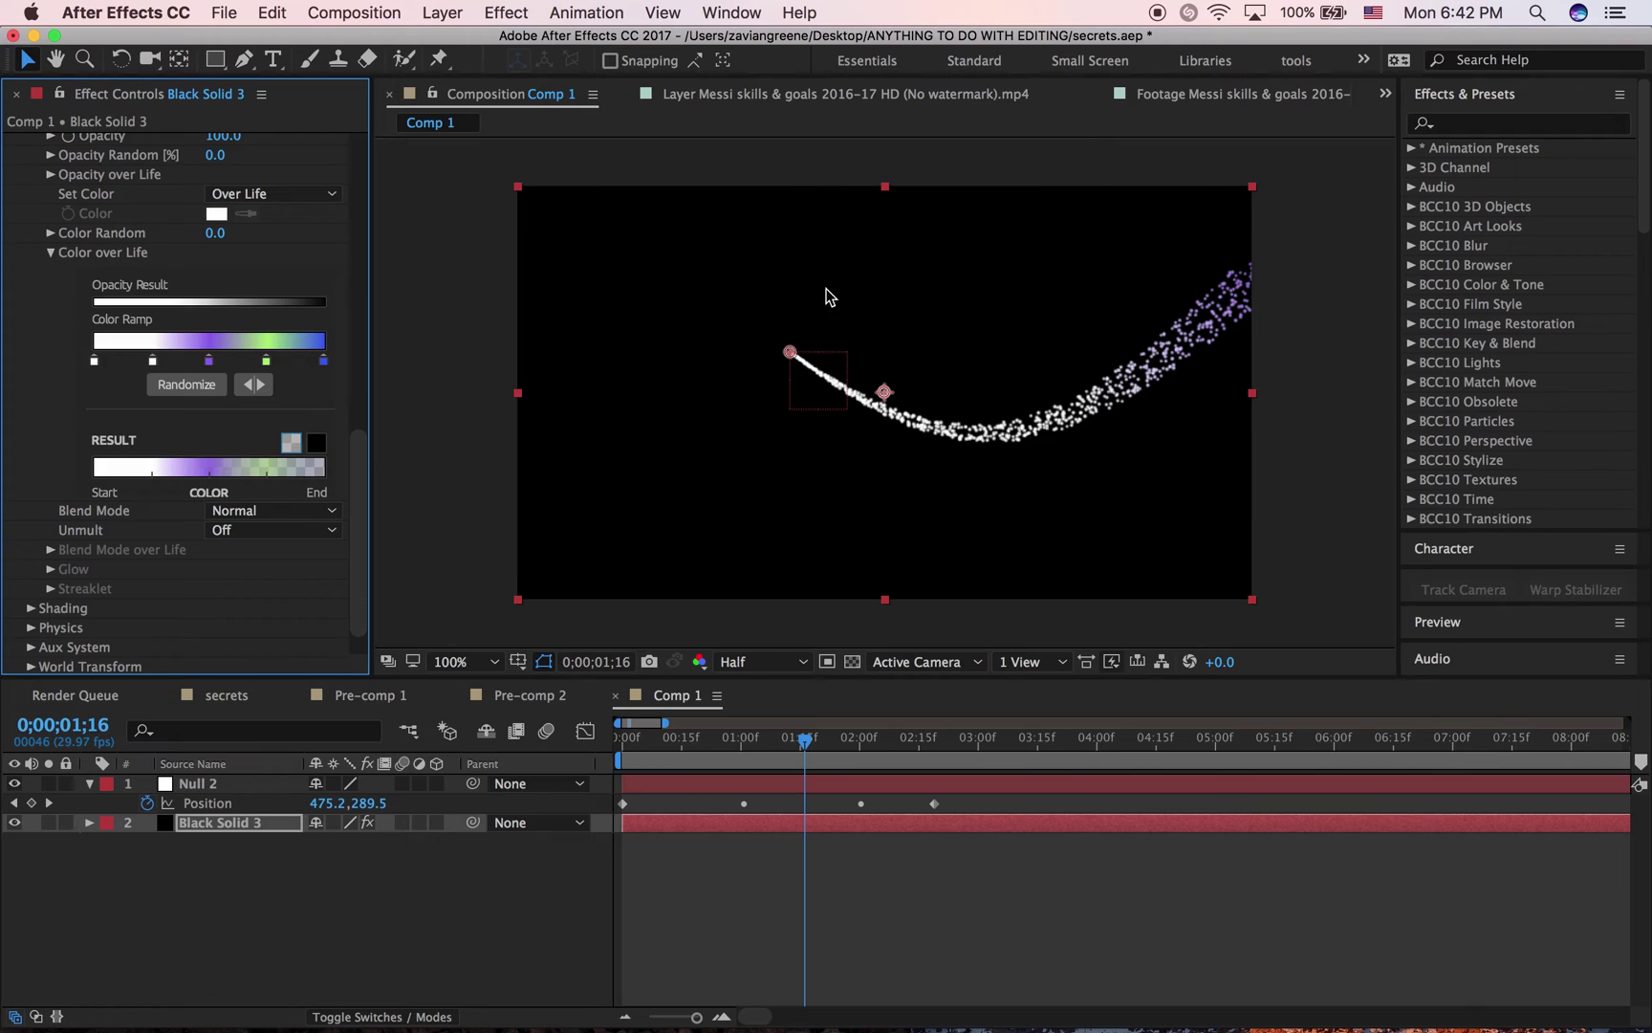
{"action": "double_click", "coordinate": [152, 360]}
{"action": "left_click_drag", "start_coordinate": [847, 306], "coordinate": [841, 327]}
{"action": "key", "text": "Return"}
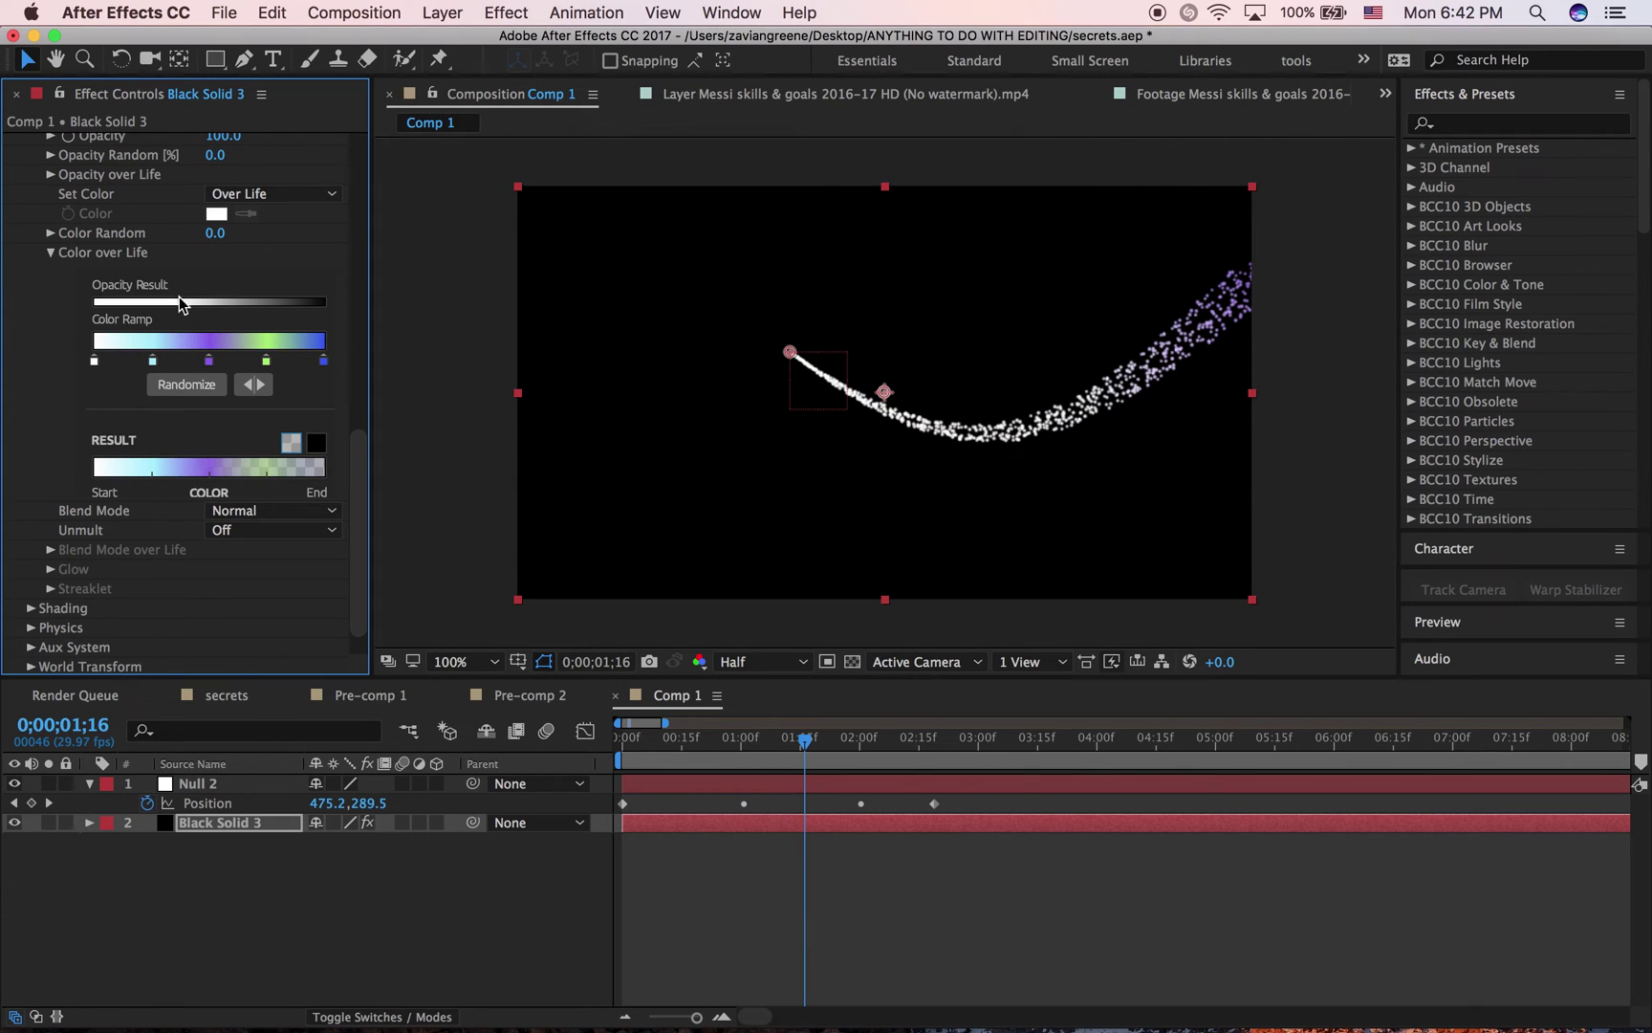
Step: Recolour the third and fourth ramp stops blue and preview the stream
{"action": "double_click", "coordinate": [208, 360]}
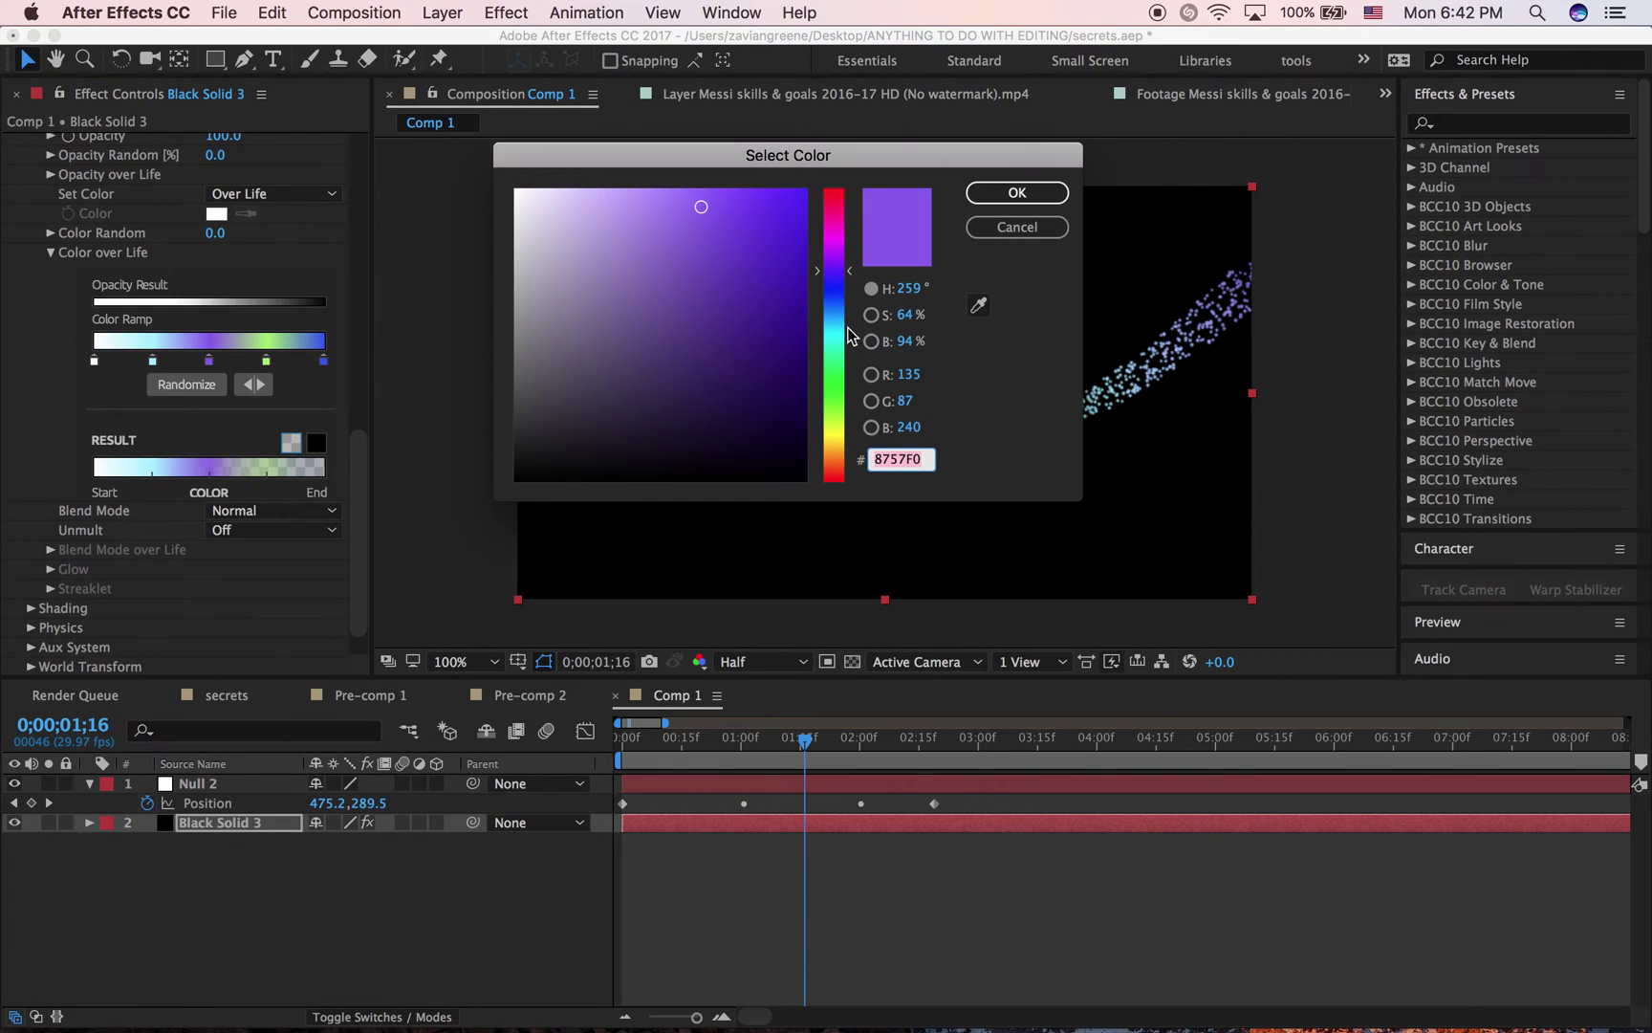
{"action": "left_click_drag", "start_coordinate": [834, 339], "coordinate": [834, 321]}
{"action": "left_click_drag", "start_coordinate": [701, 208], "coordinate": [752, 108]}
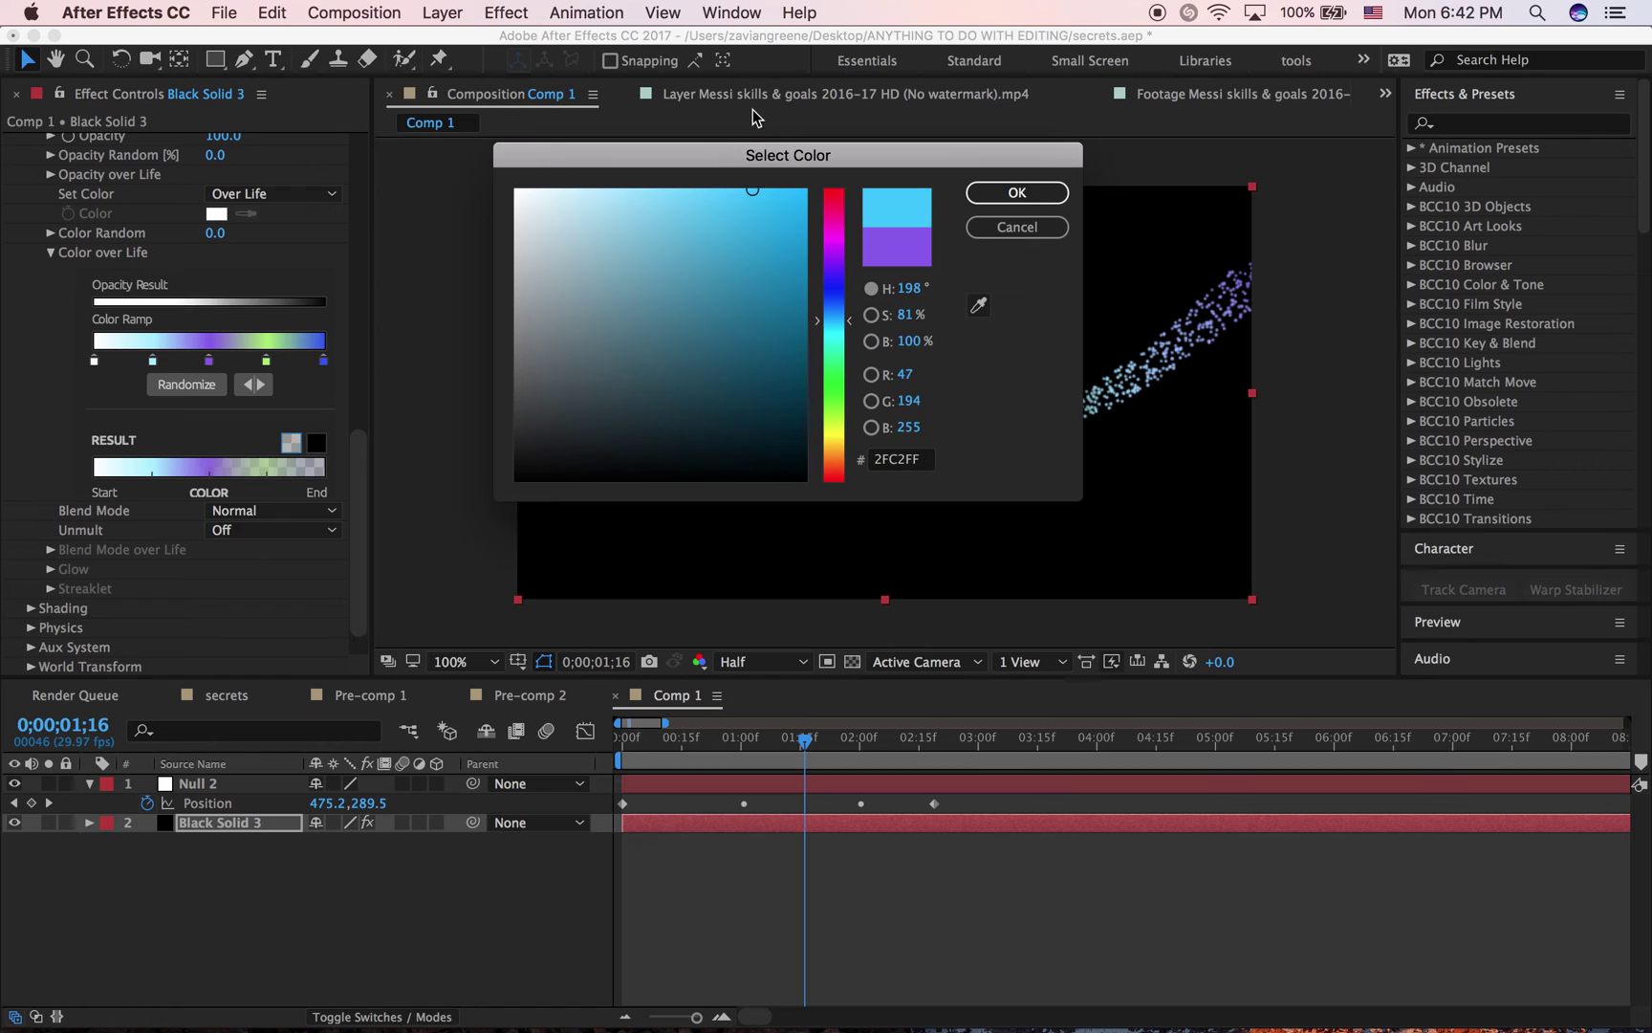
{"action": "left_click", "coordinate": [831, 304]}
{"action": "key", "text": "Return"}
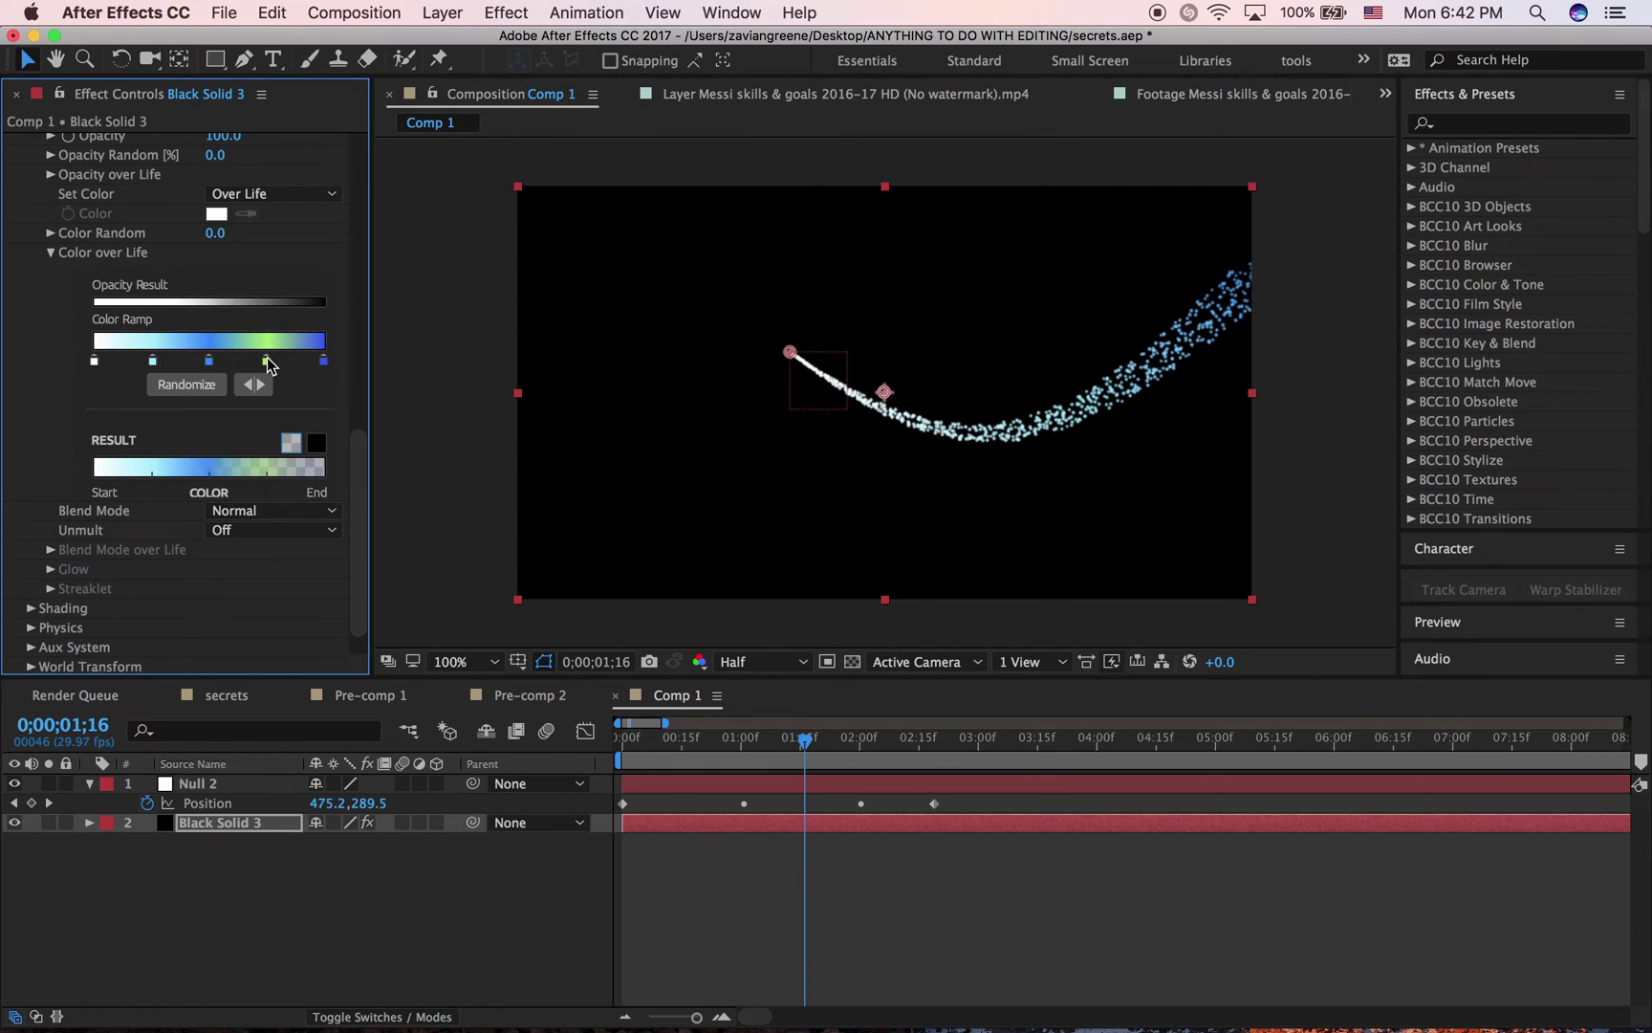
{"action": "double_click", "coordinate": [266, 361]}
{"action": "left_click", "coordinate": [831, 306]}
{"action": "key", "text": "Return"}
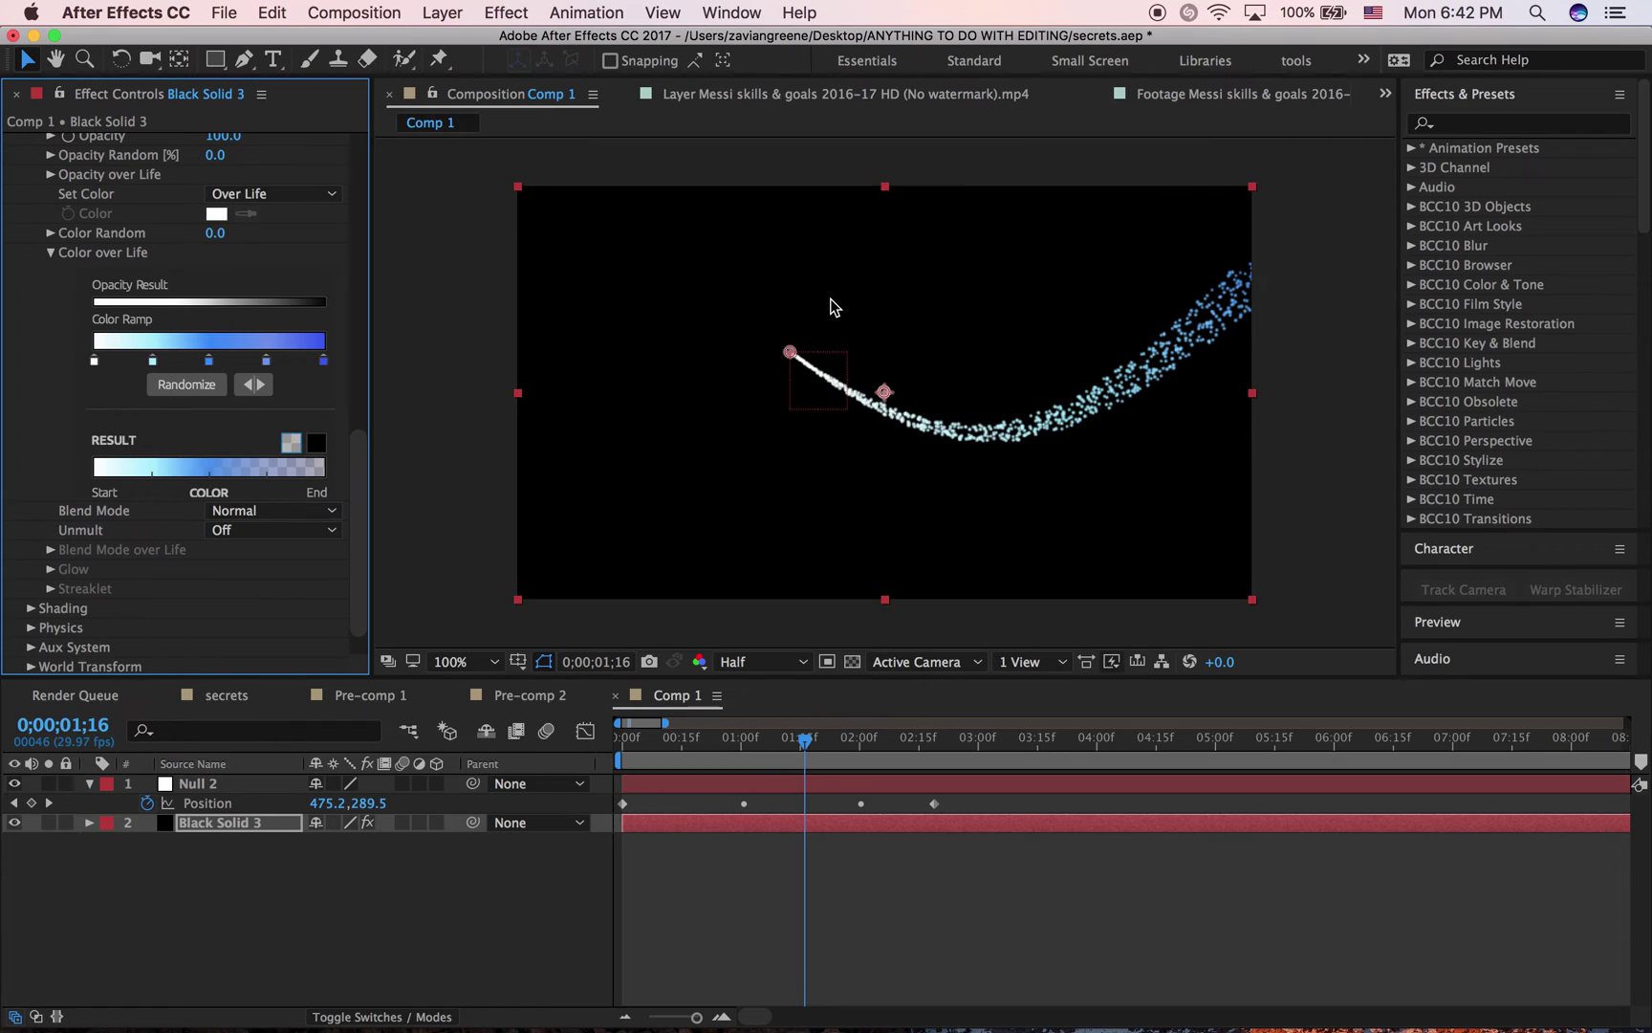
{"action": "key", "text": "space"}
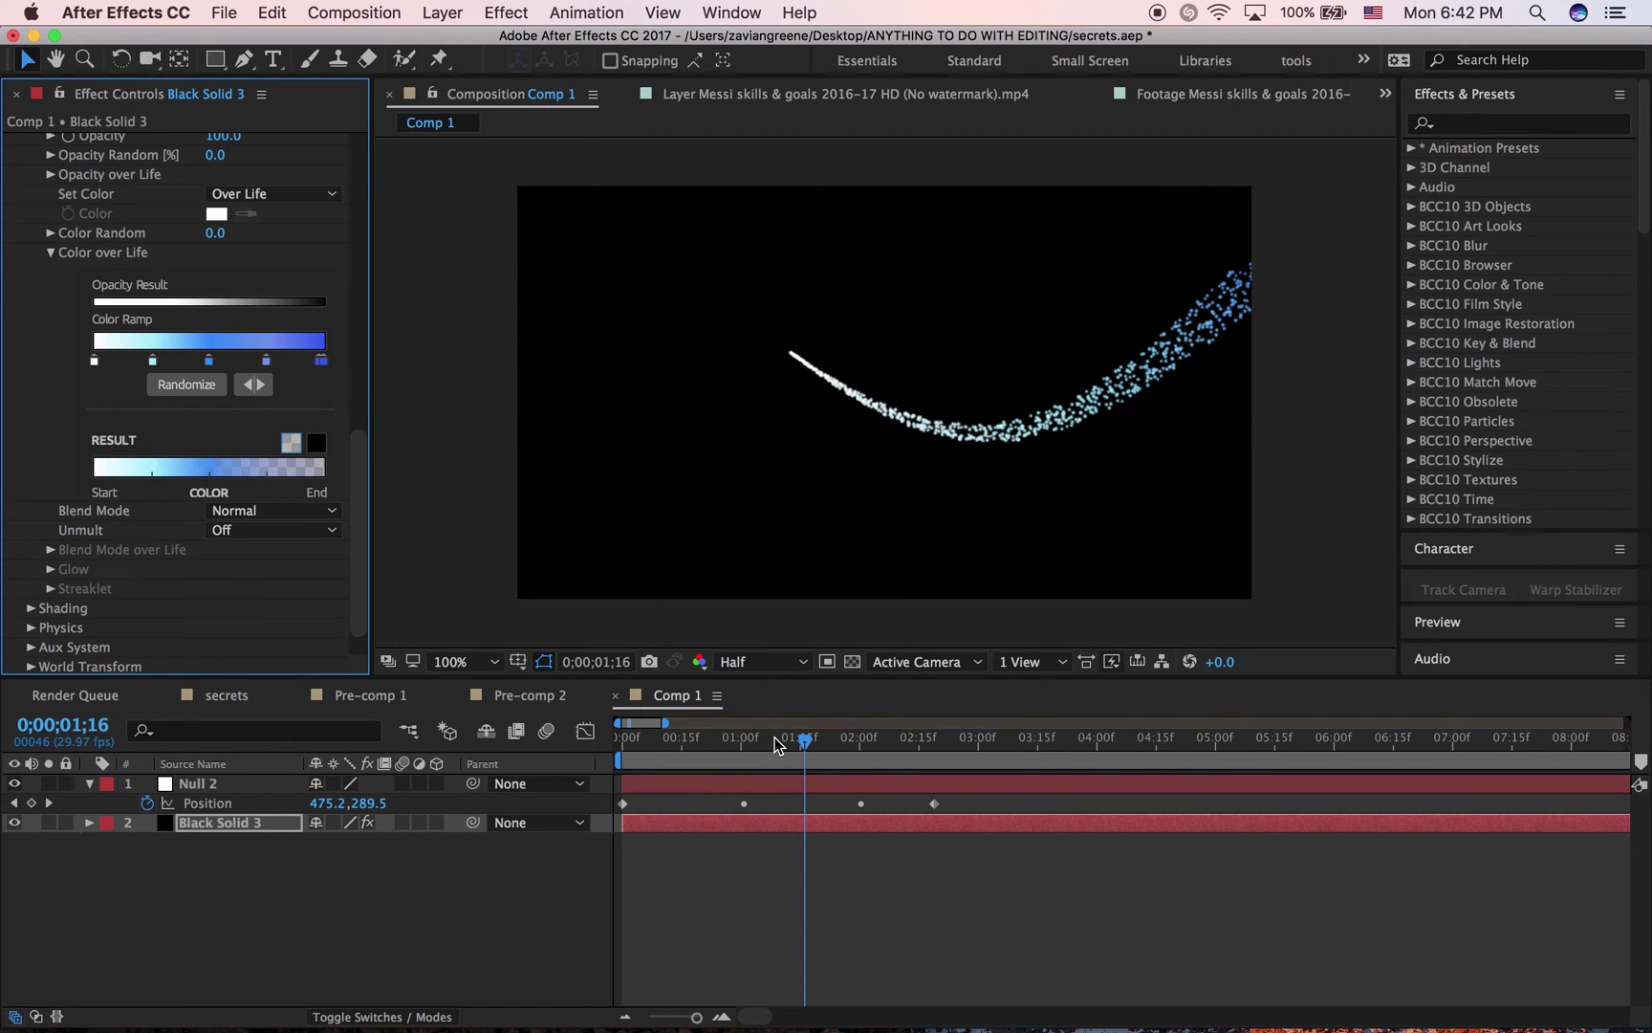
Step: Replay the preview from near the start of the timeline, then stop it
{"action": "left_click", "coordinate": [650, 749]}
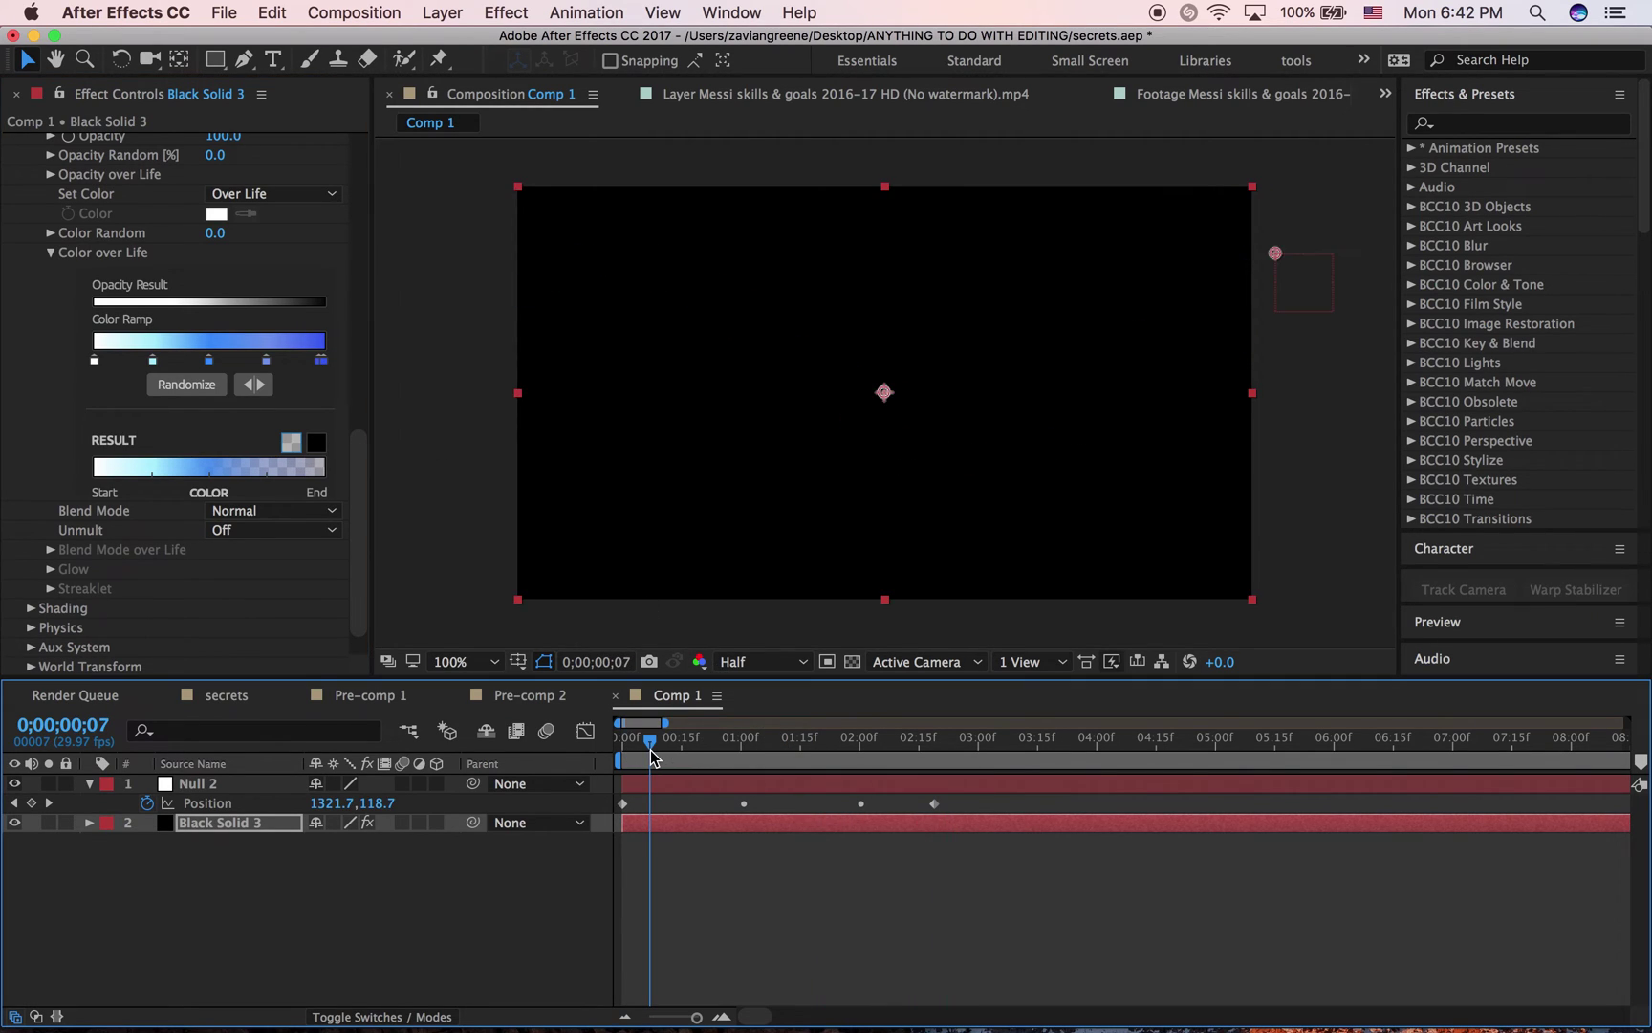
{"action": "key", "text": "space"}
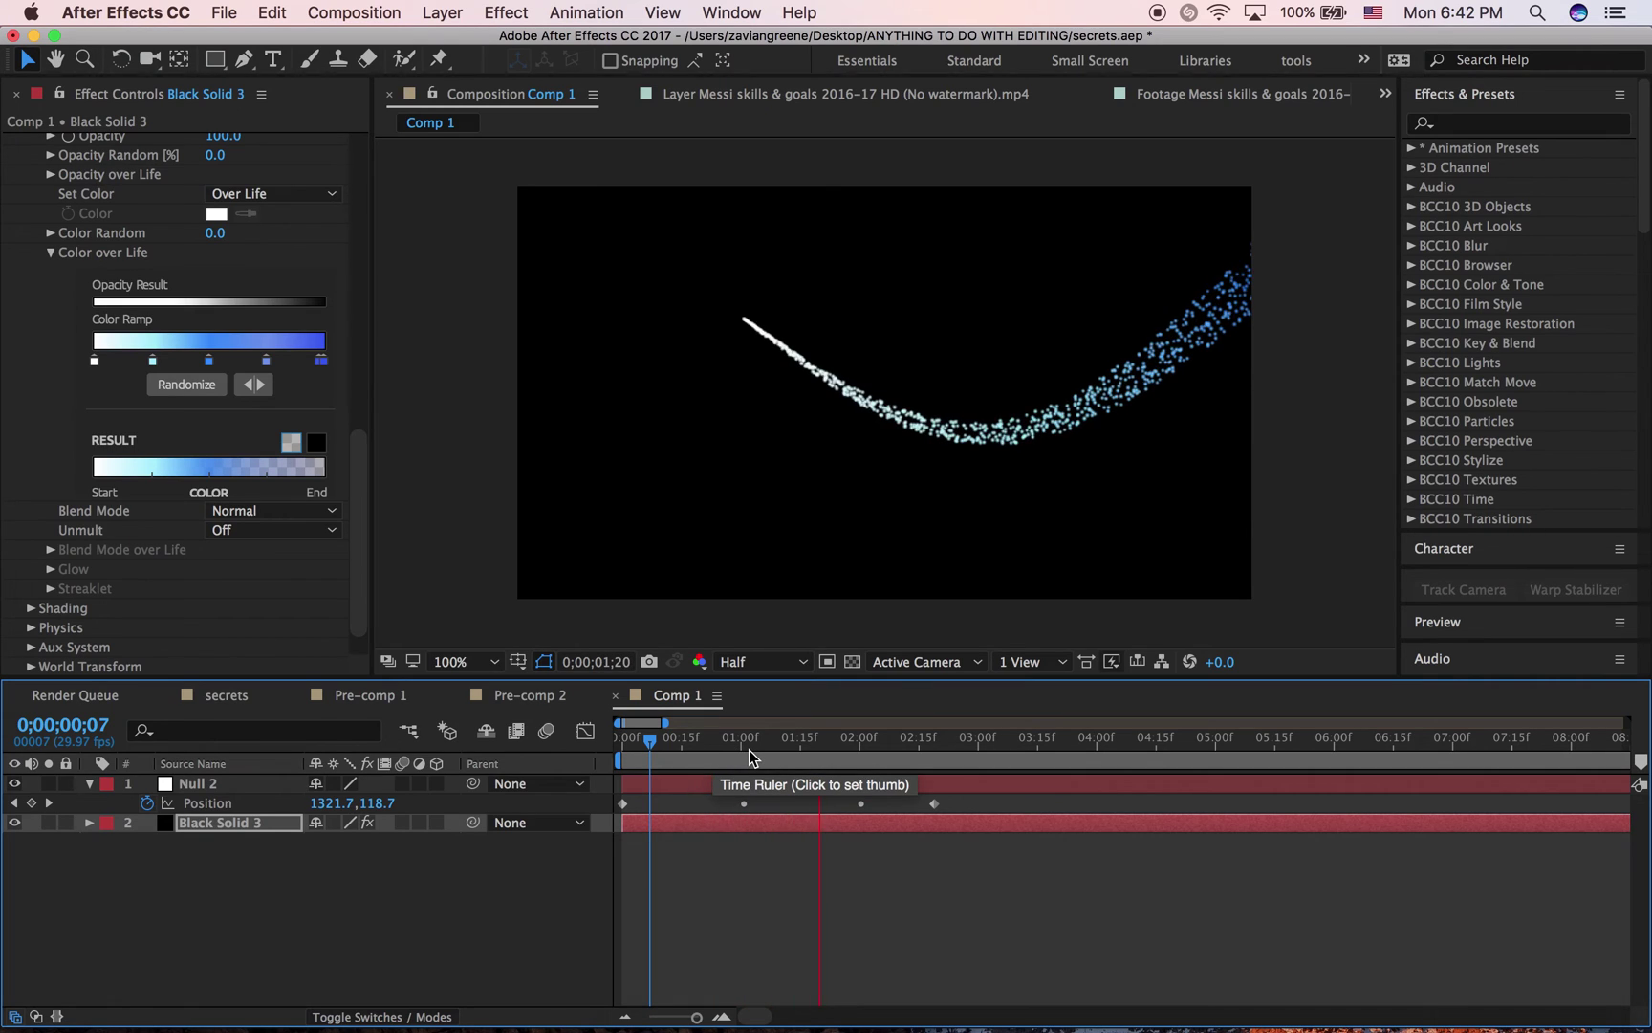
{"action": "key", "text": "space"}
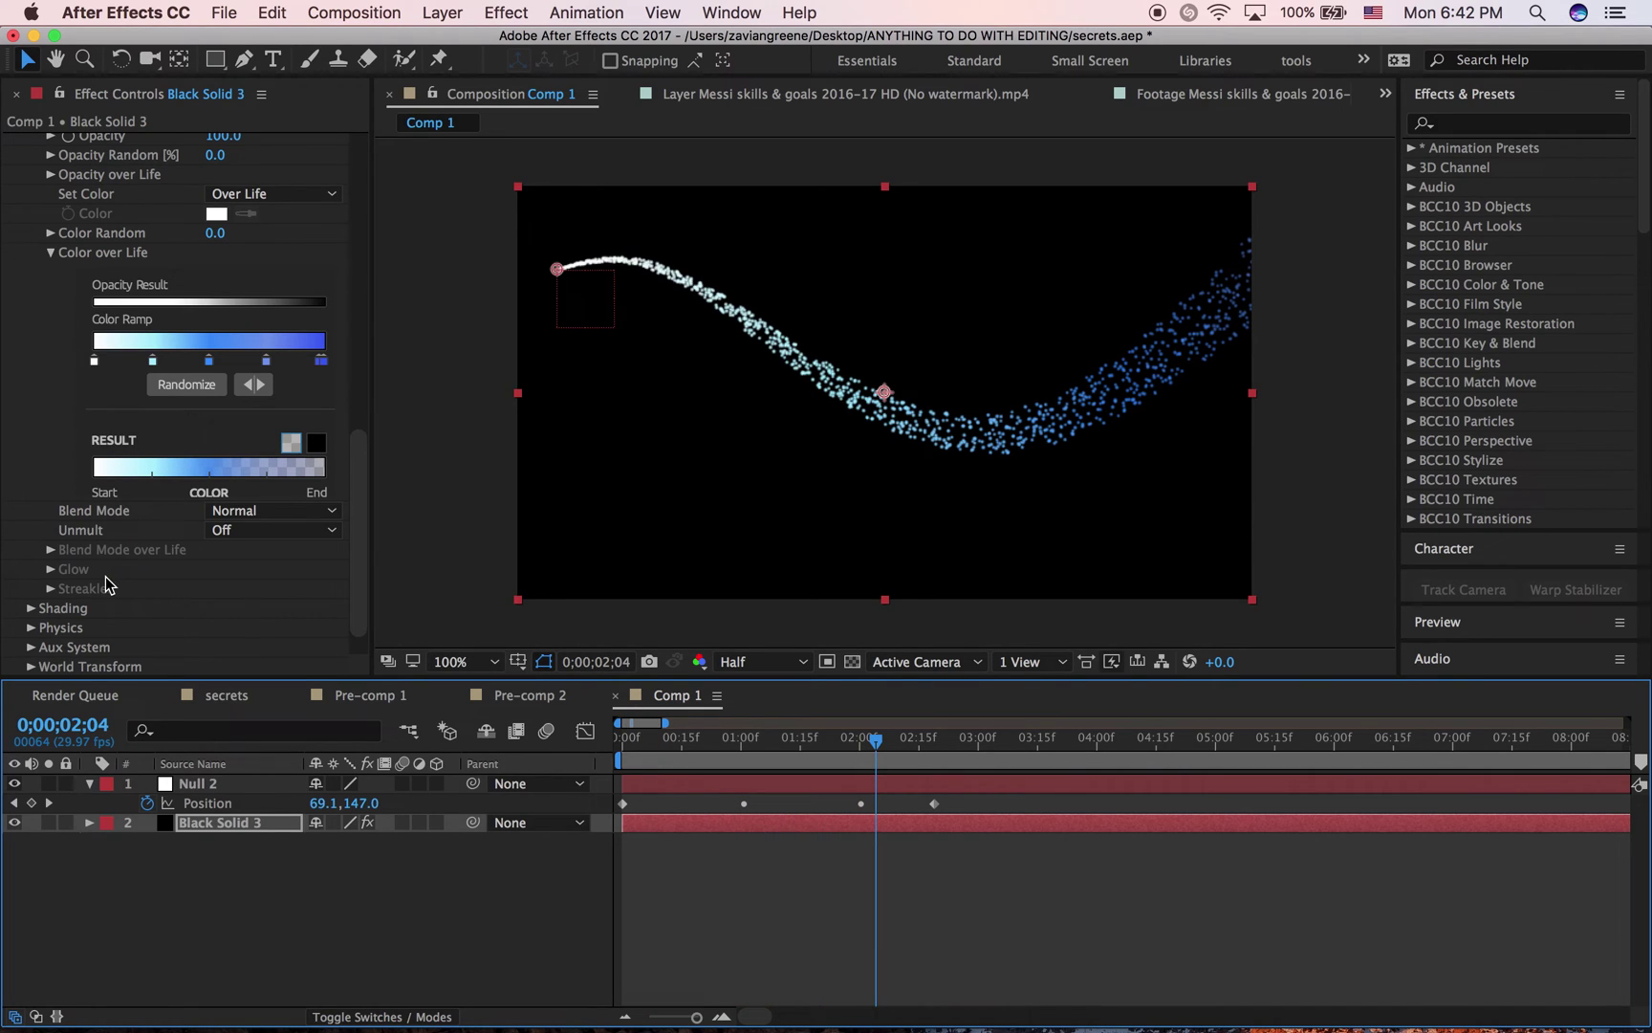
Step: Expand the Aux System and set its Emit option to Continuously
{"action": "scroll", "coordinate": [107, 585], "scroll_direction": "down", "scroll_amount": 2}
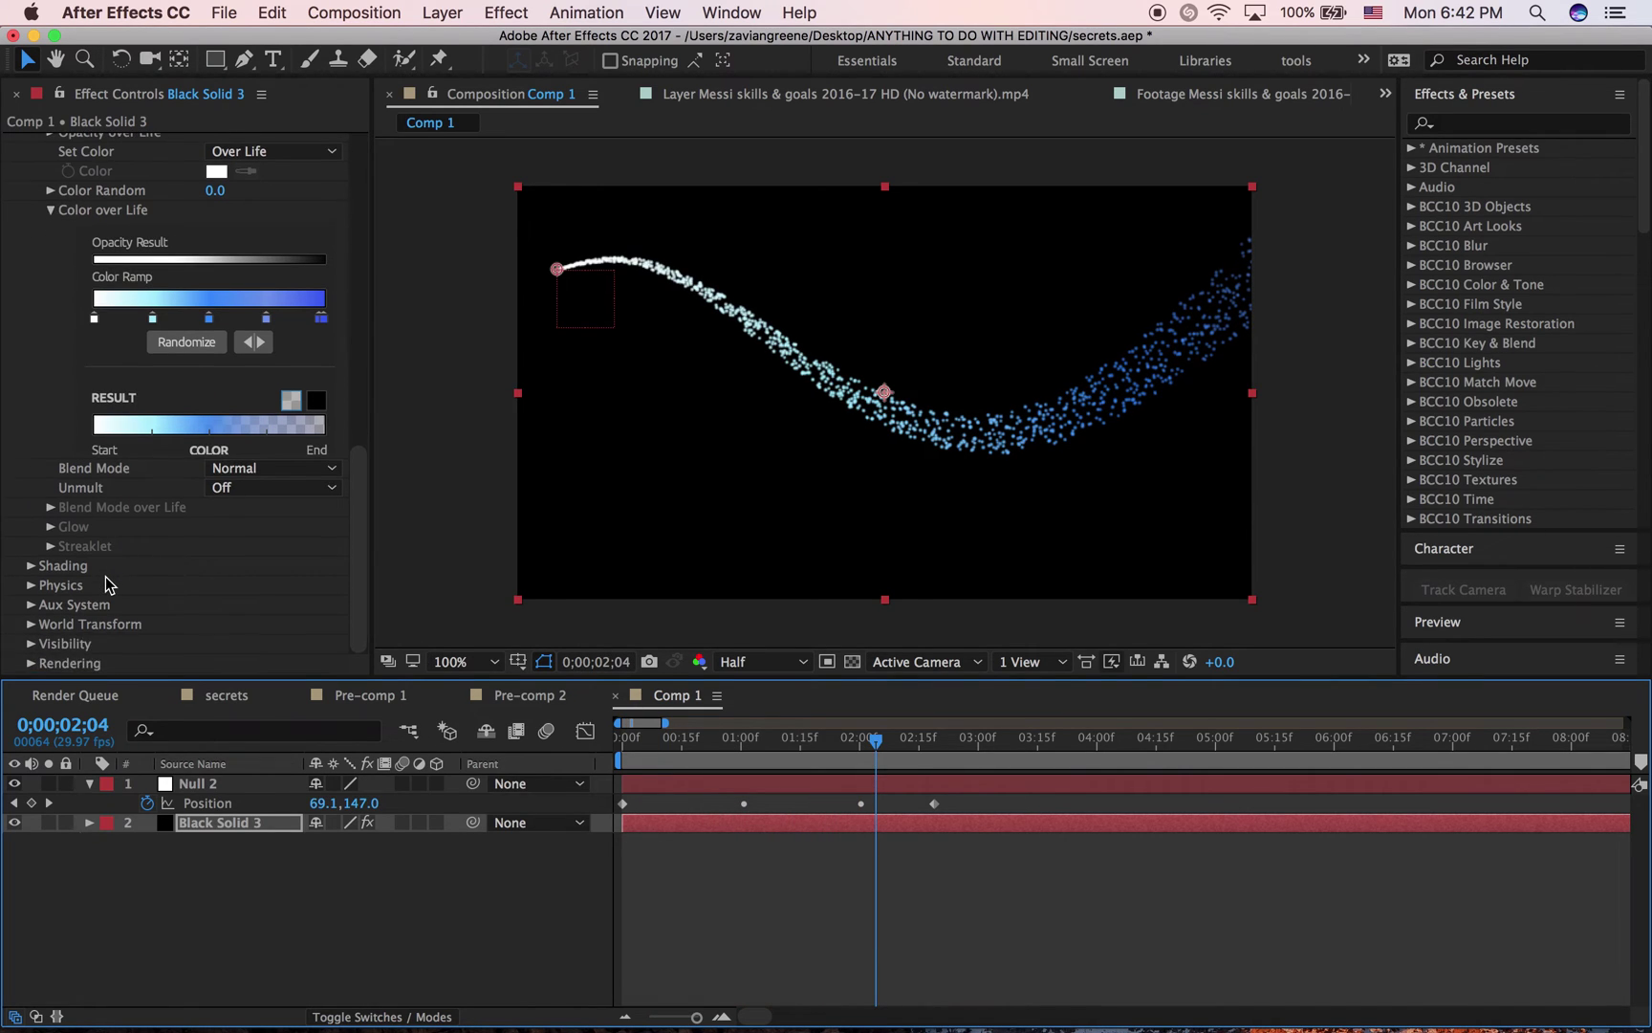
{"action": "left_click", "coordinate": [31, 605]}
{"action": "scroll", "coordinate": [30, 607], "scroll_direction": "down", "scroll_amount": 15}
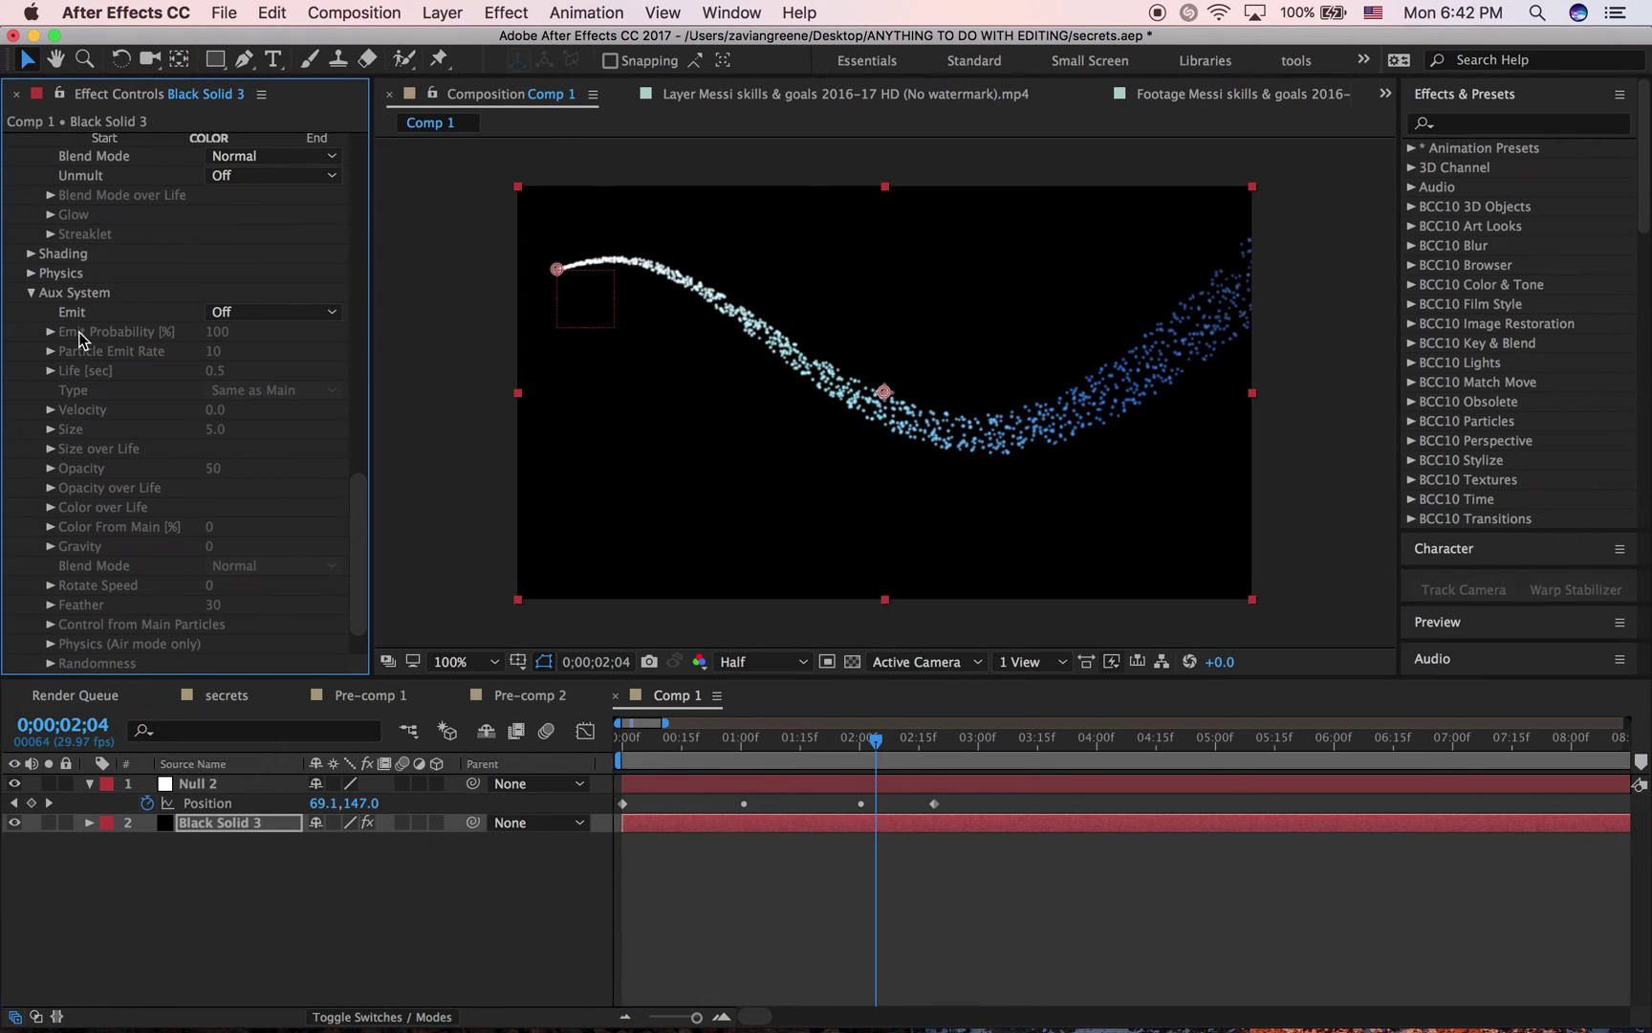
{"action": "left_click", "coordinate": [241, 319]}
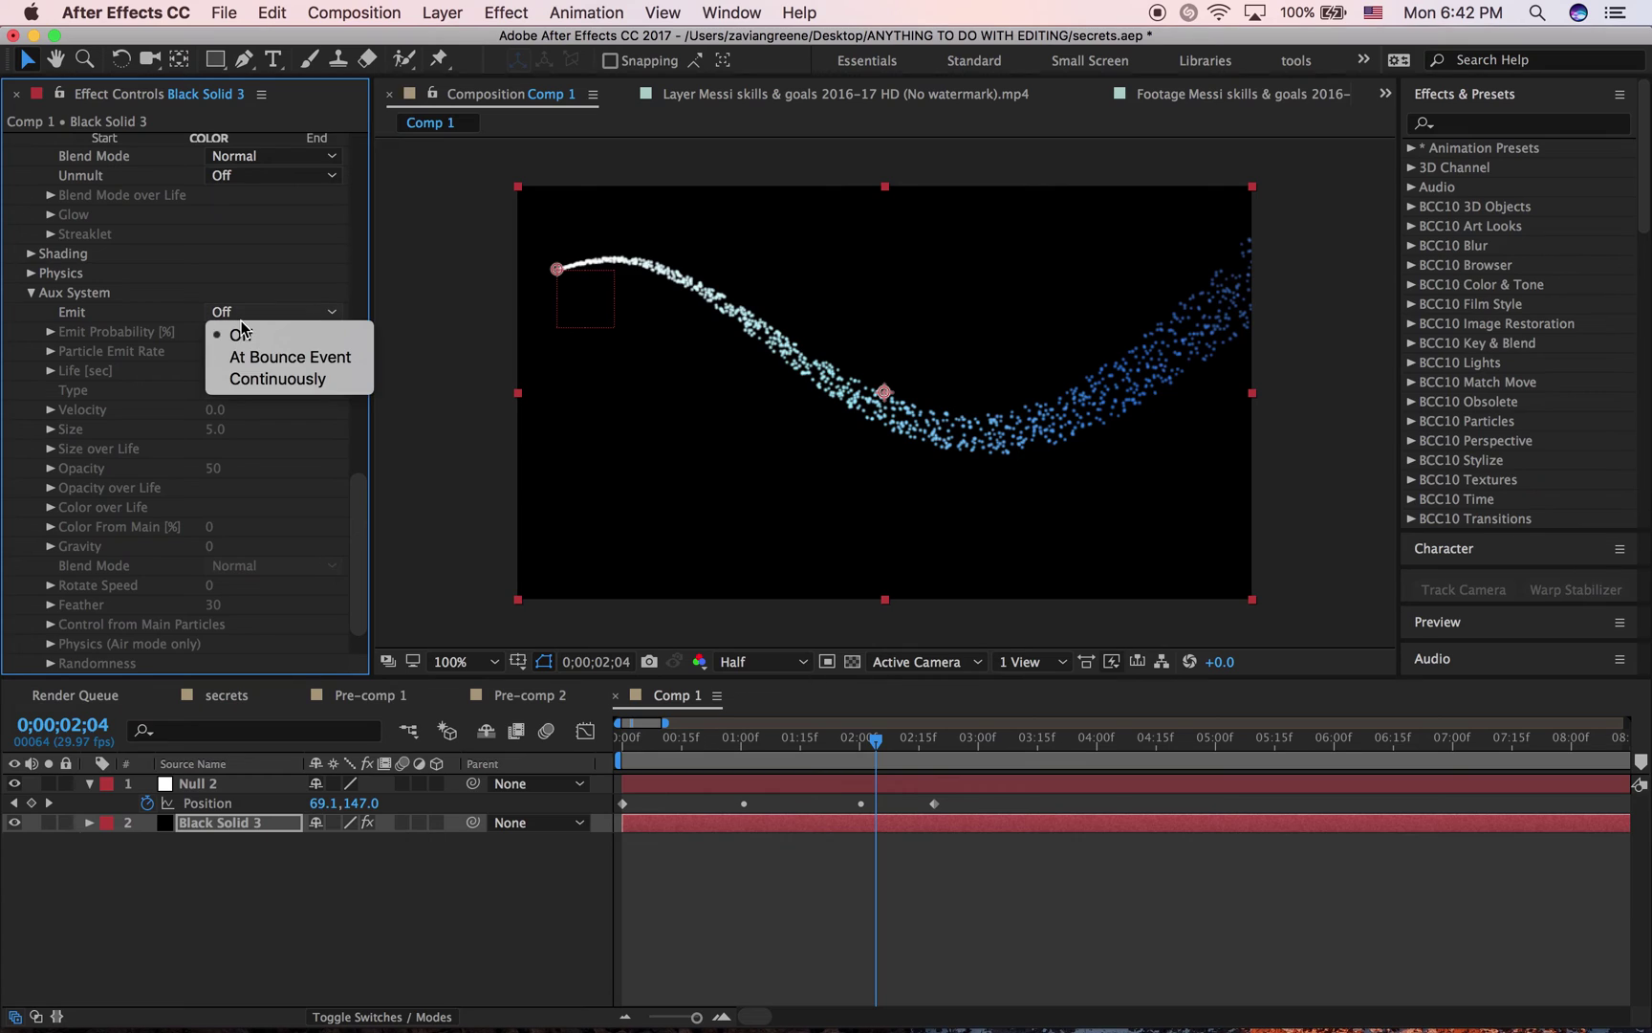
{"action": "left_click", "coordinate": [243, 381]}
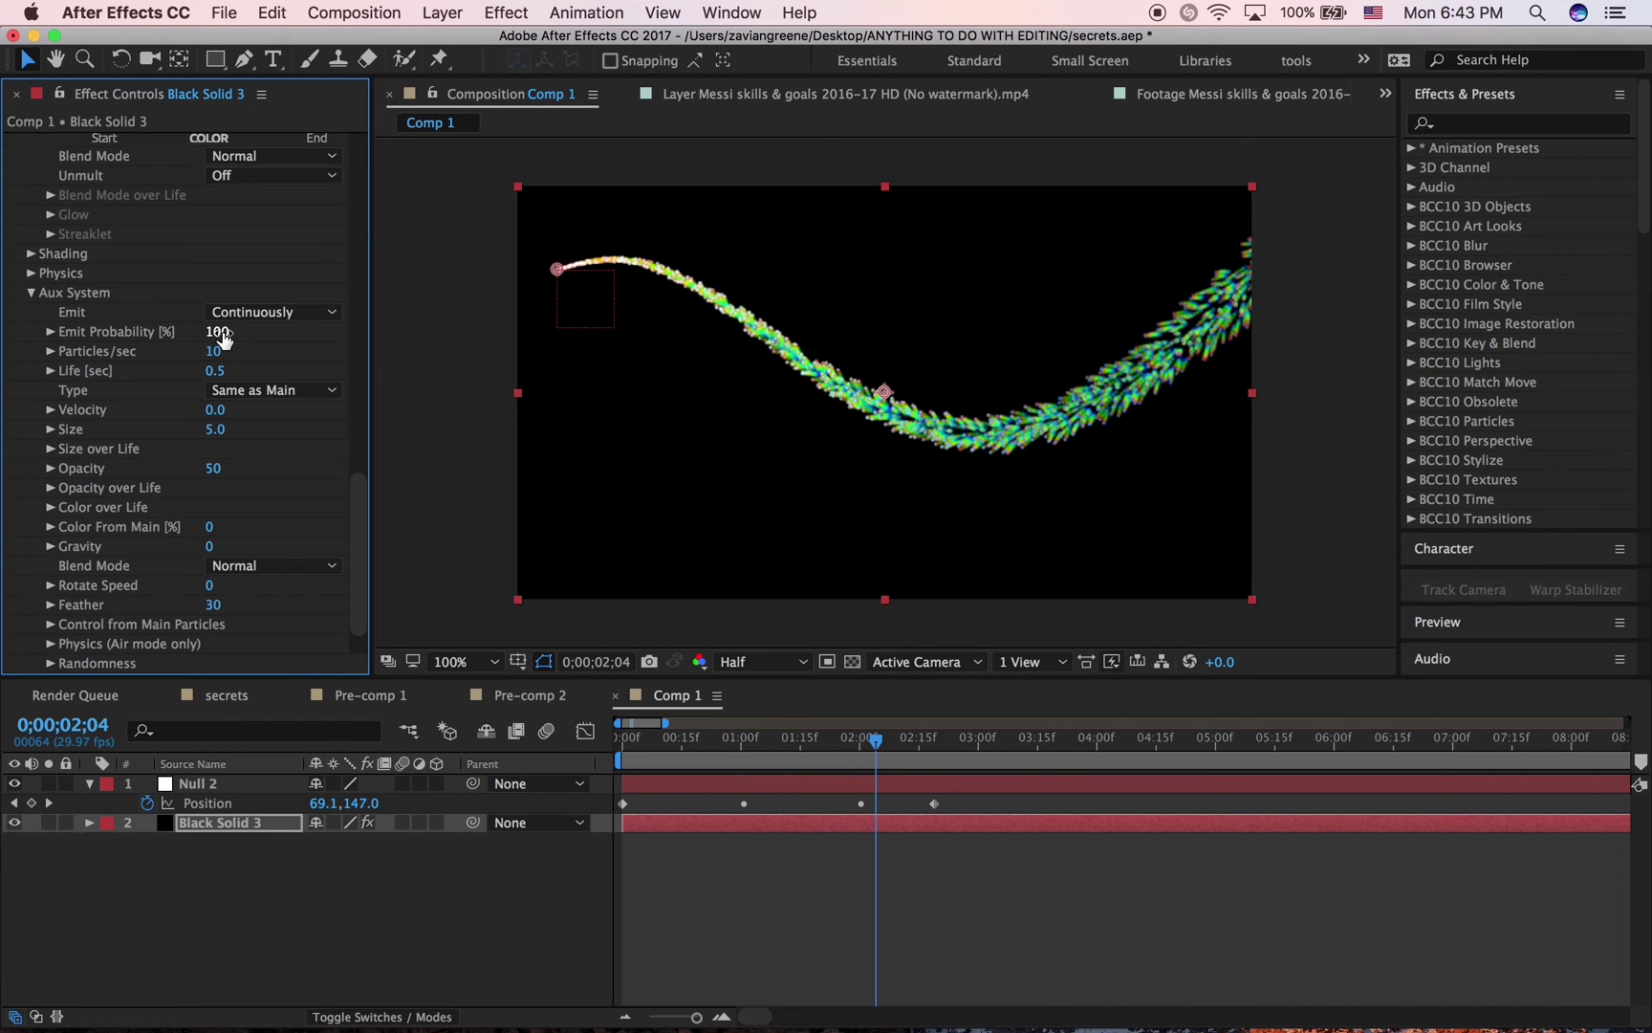
Step: Set auxiliary Particles/sec to 15 and preview the result
{"action": "left_click_drag", "start_coordinate": [222, 337], "coordinate": [804, 246]}
{"action": "left_click_drag", "start_coordinate": [214, 349], "coordinate": [674, 354]}
{"action": "key", "text": "super+z"}
{"action": "left_click", "coordinate": [213, 351]}
{"action": "type", "text": "15"}
{"action": "key", "text": "Return"}
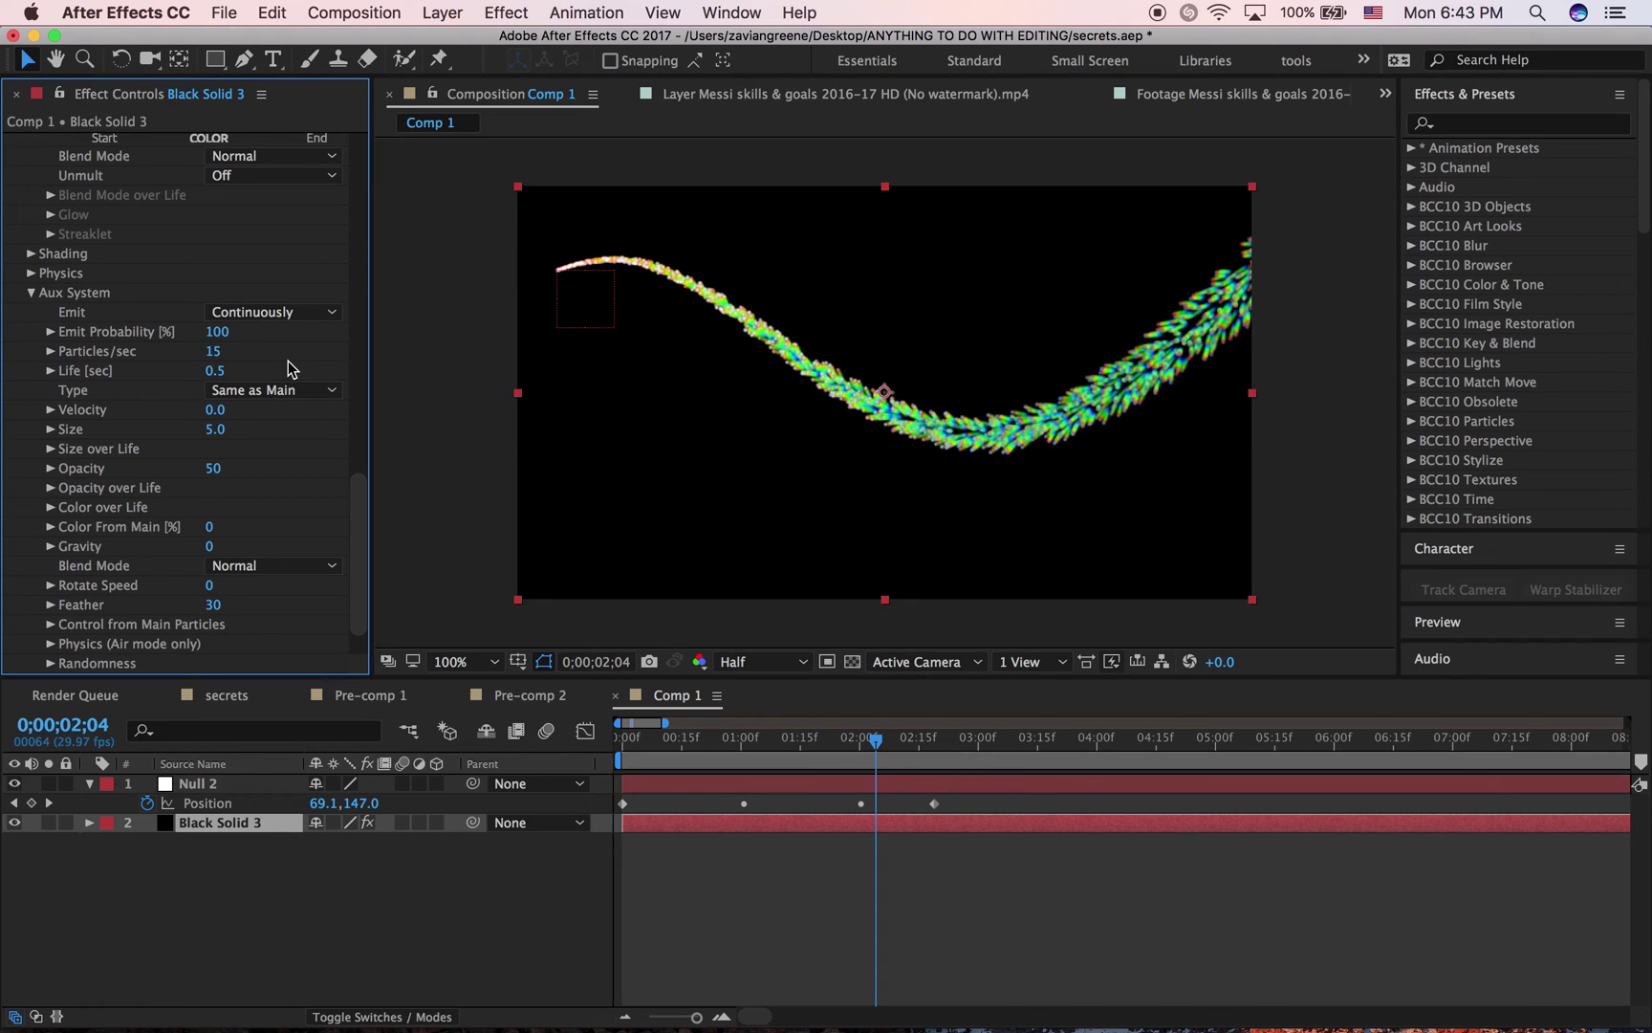
{"action": "key", "text": "space"}
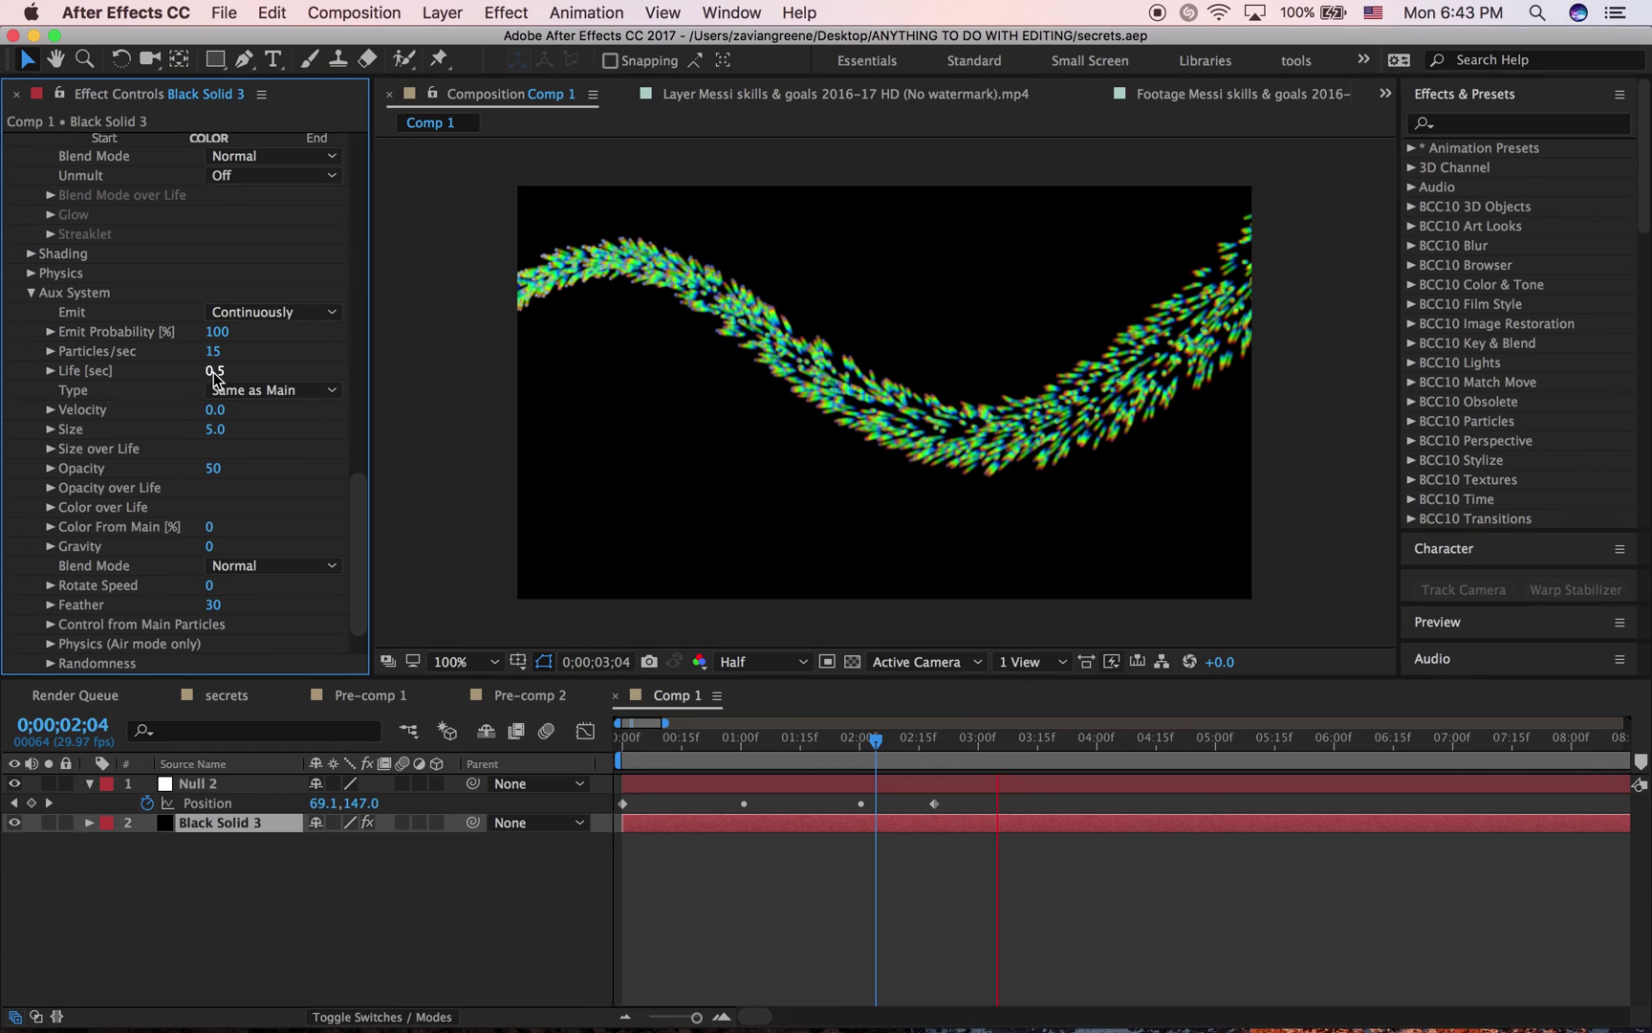
Step: Set auxiliary Life to 5 seconds after trying 20 and 10, then preview
{"action": "left_click_drag", "start_coordinate": [218, 380], "coordinate": [422, 375]}
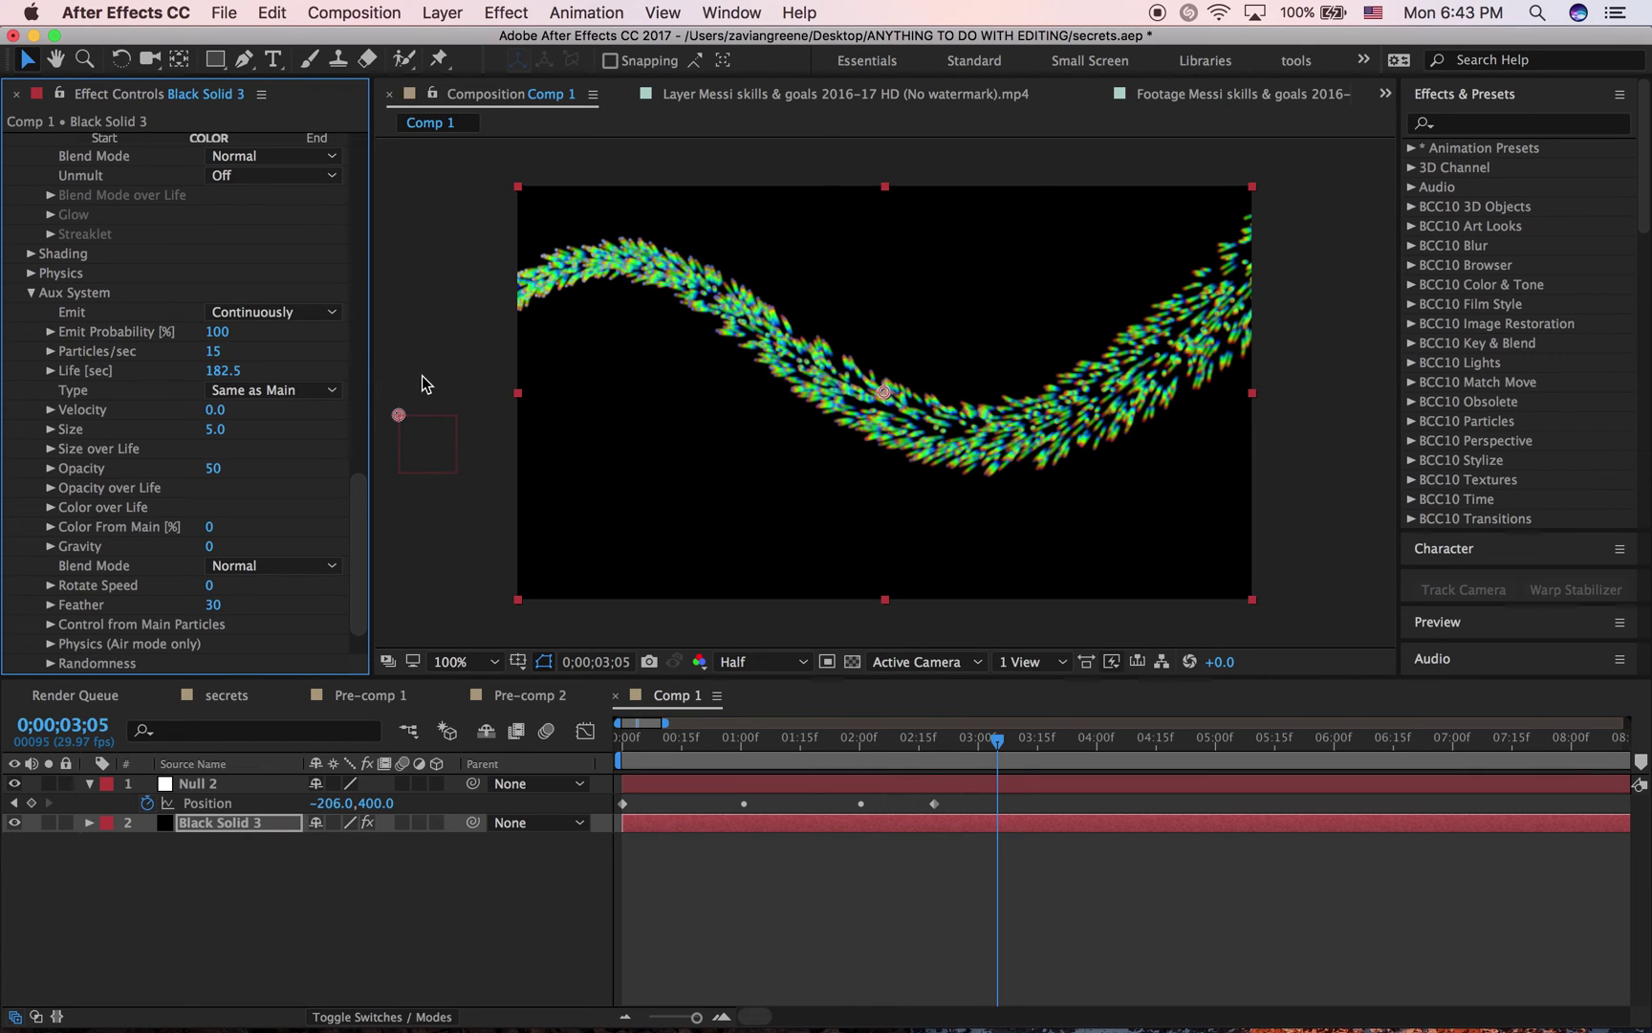
{"action": "left_click", "coordinate": [244, 373]}
{"action": "type", "text": "20"}
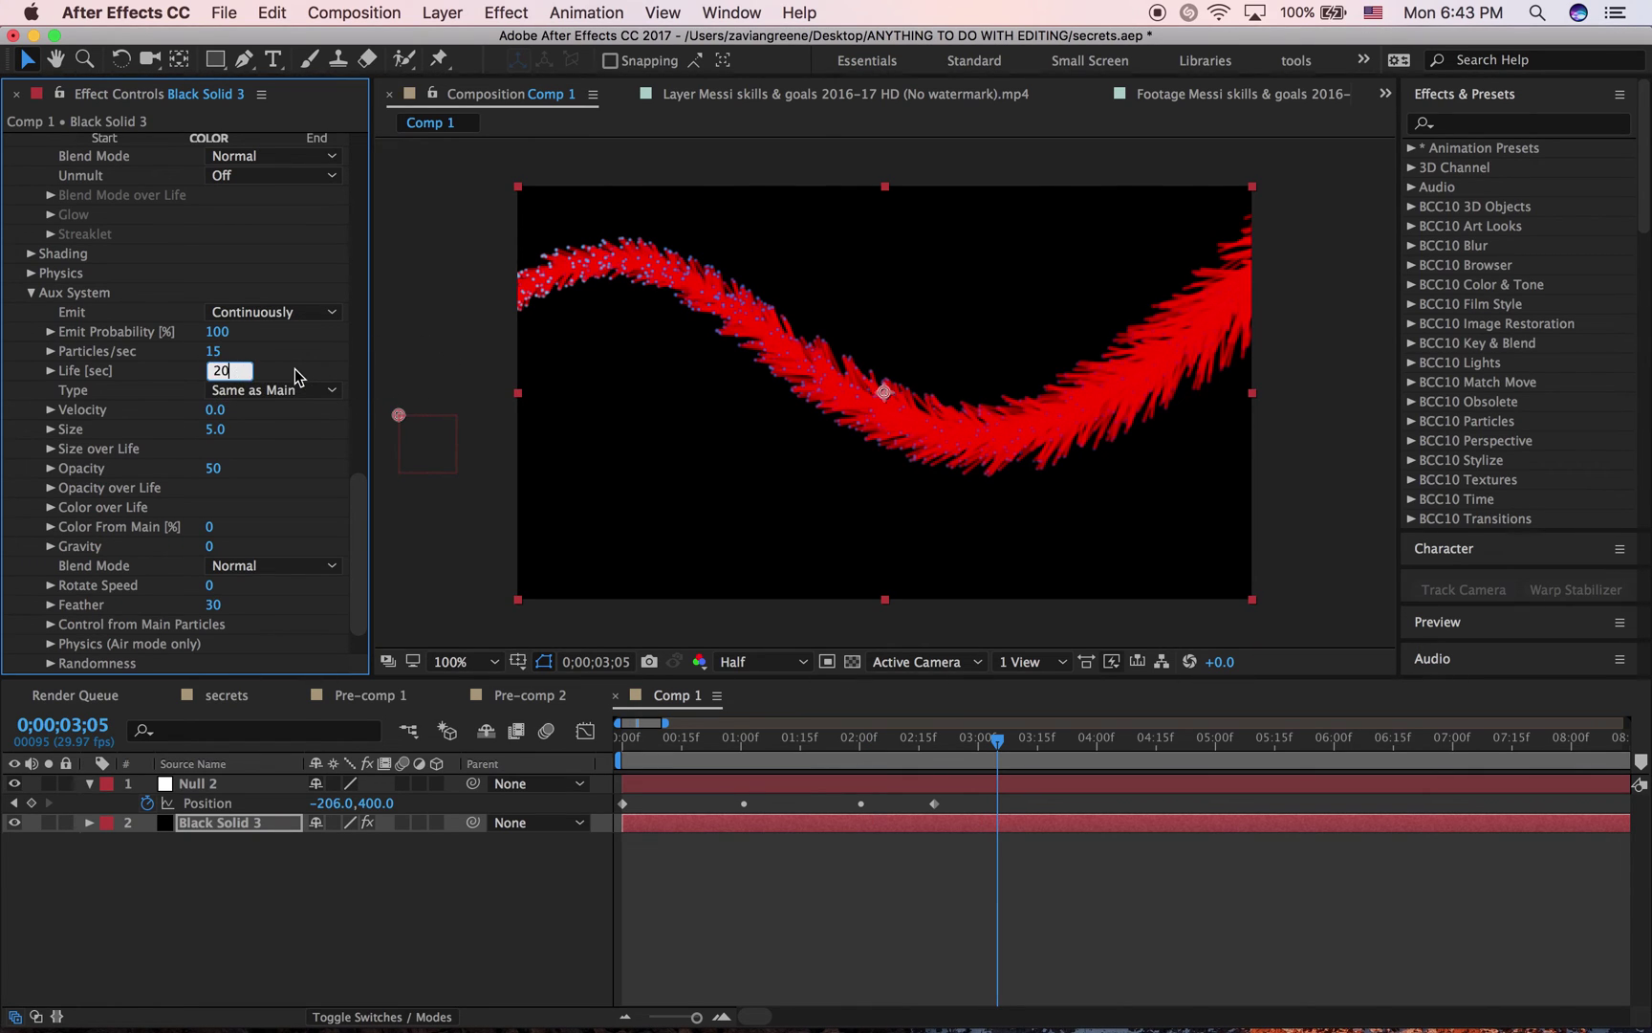
{"action": "key", "text": "BackSpace"}
{"action": "key", "text": "BackSpace"}
{"action": "type", "text": "10"}
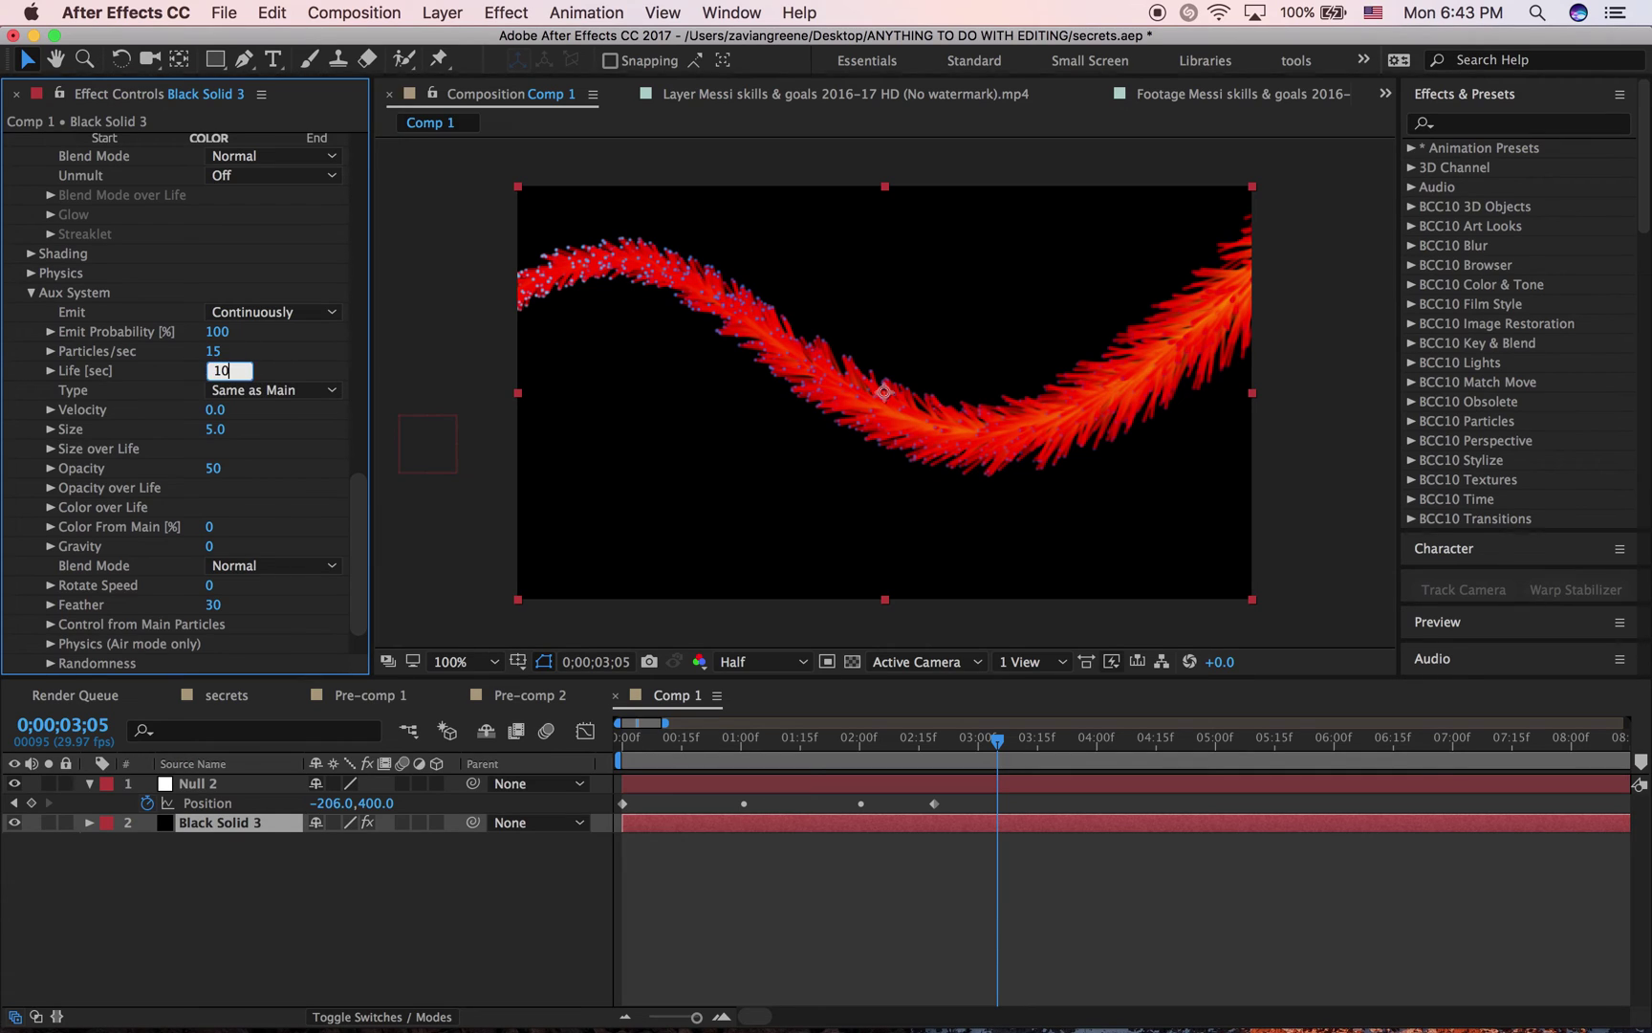
{"action": "key", "text": "Return"}
{"action": "left_click", "coordinate": [218, 372]}
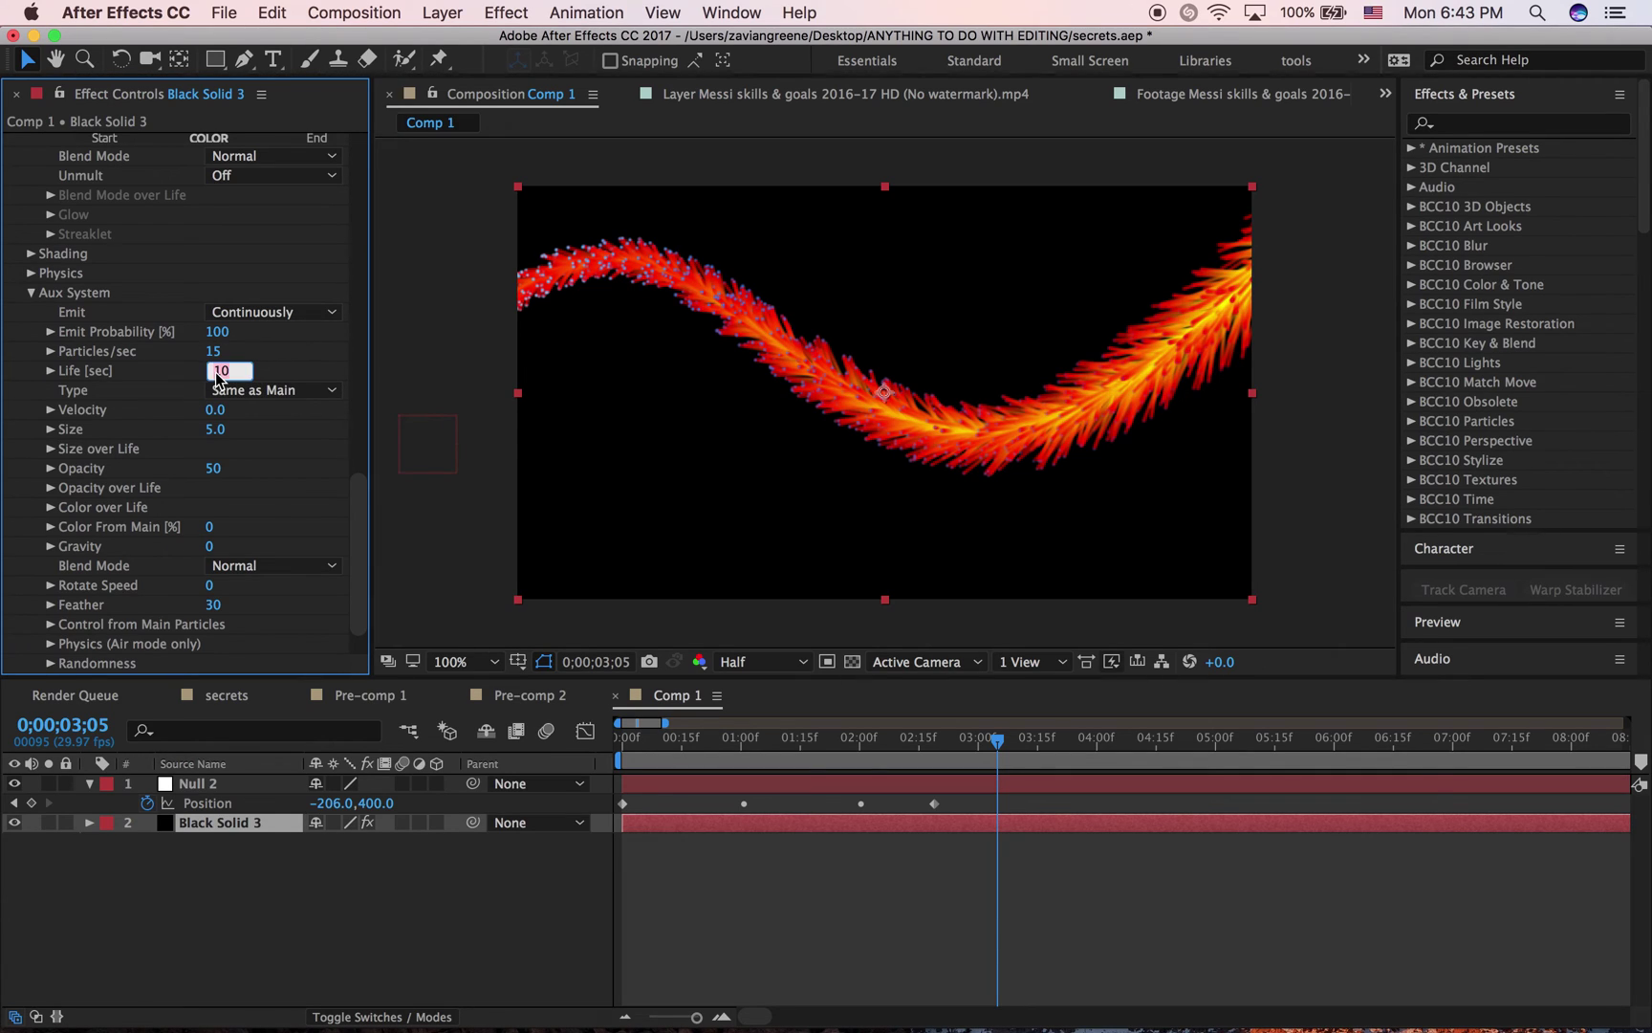
{"action": "type", "text": "5"}
{"action": "key", "text": "Return"}
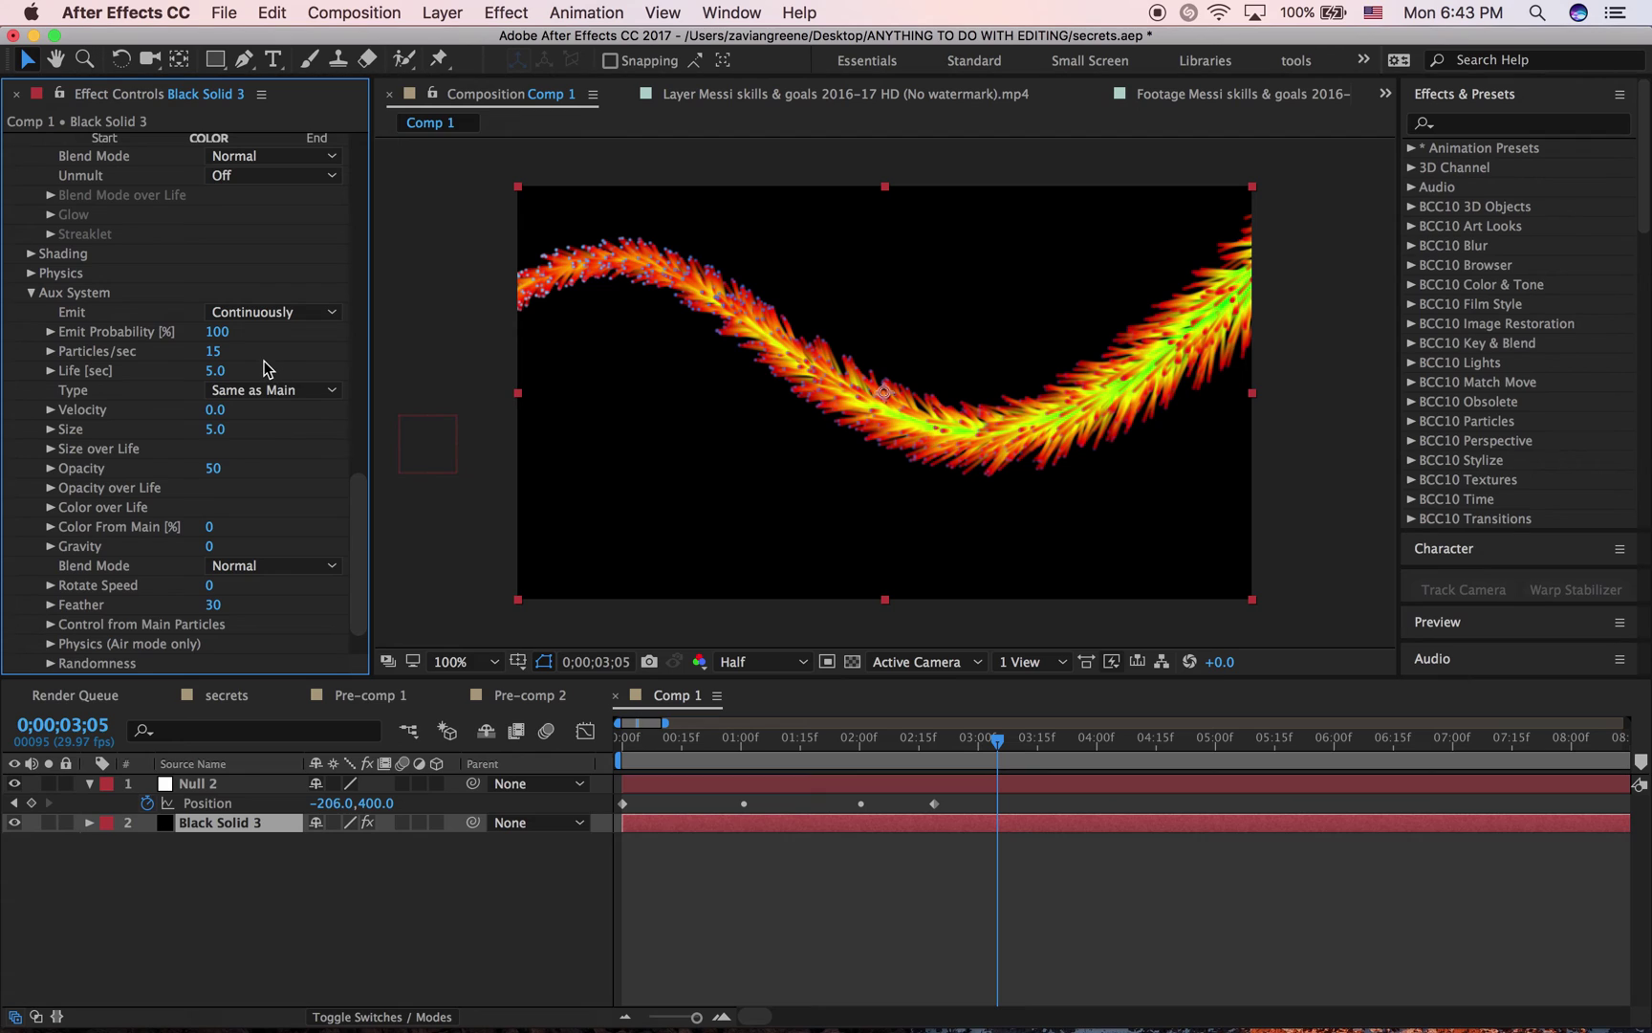
{"action": "key", "text": "space"}
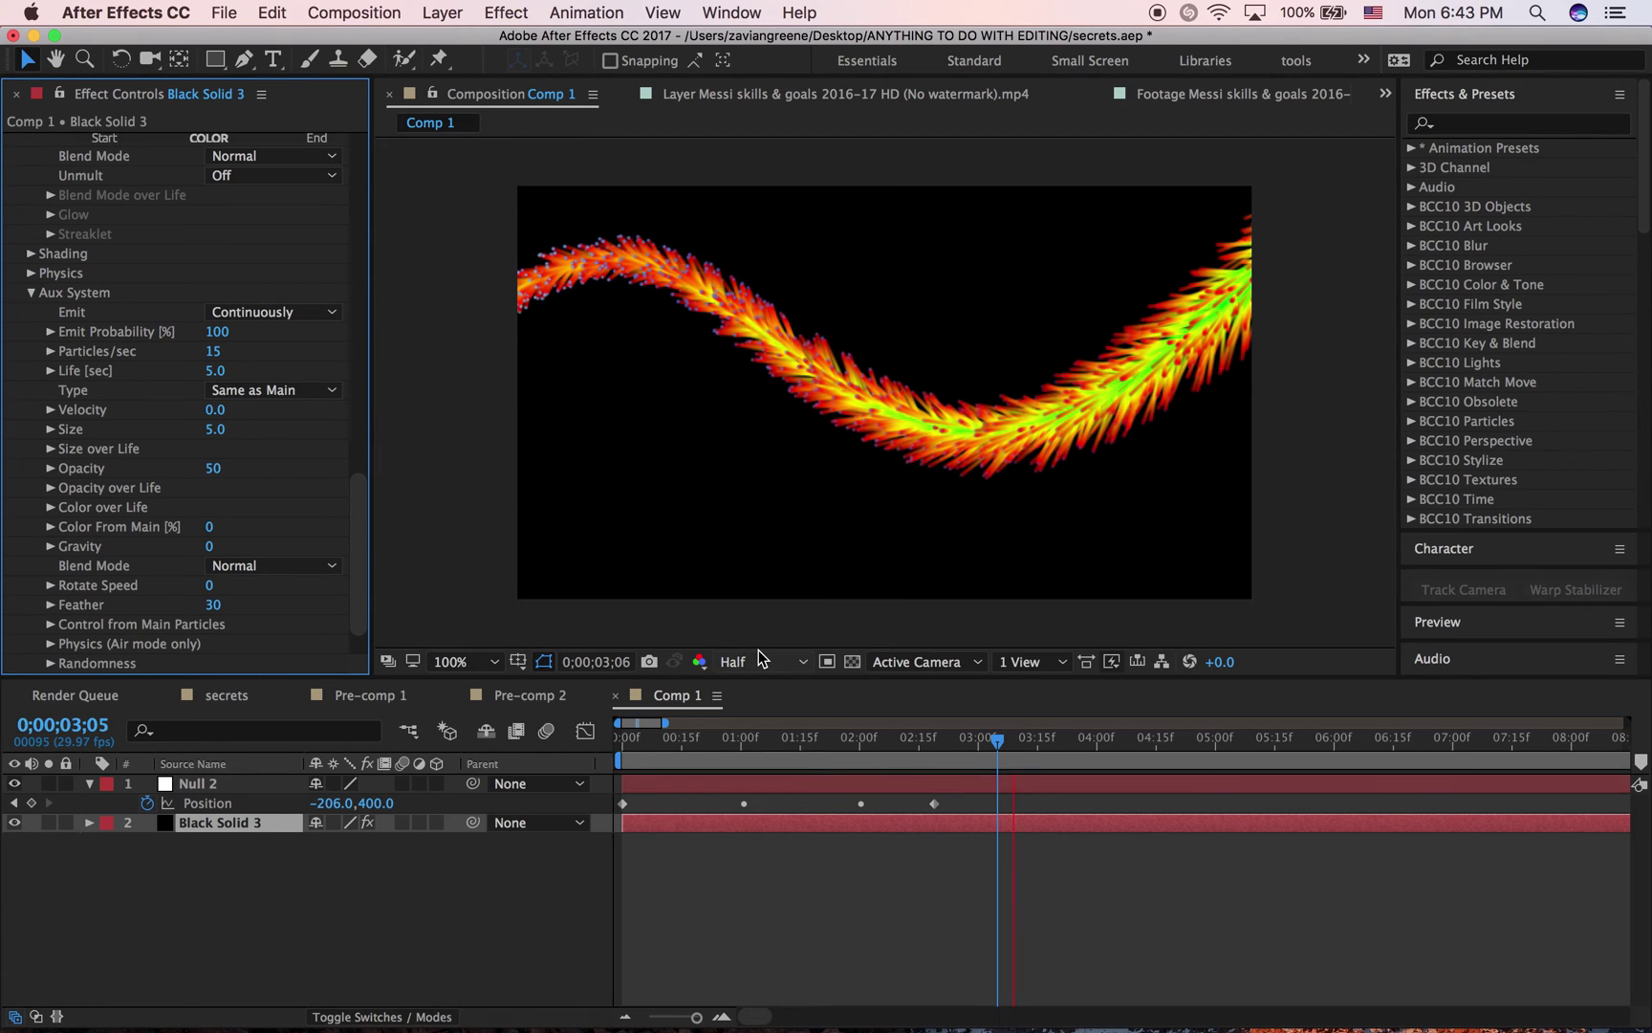
Step: Move to 0;00;02;05 and test a higher auxiliary Velocity, then undo it back to 0
{"action": "left_click", "coordinate": [783, 756]}
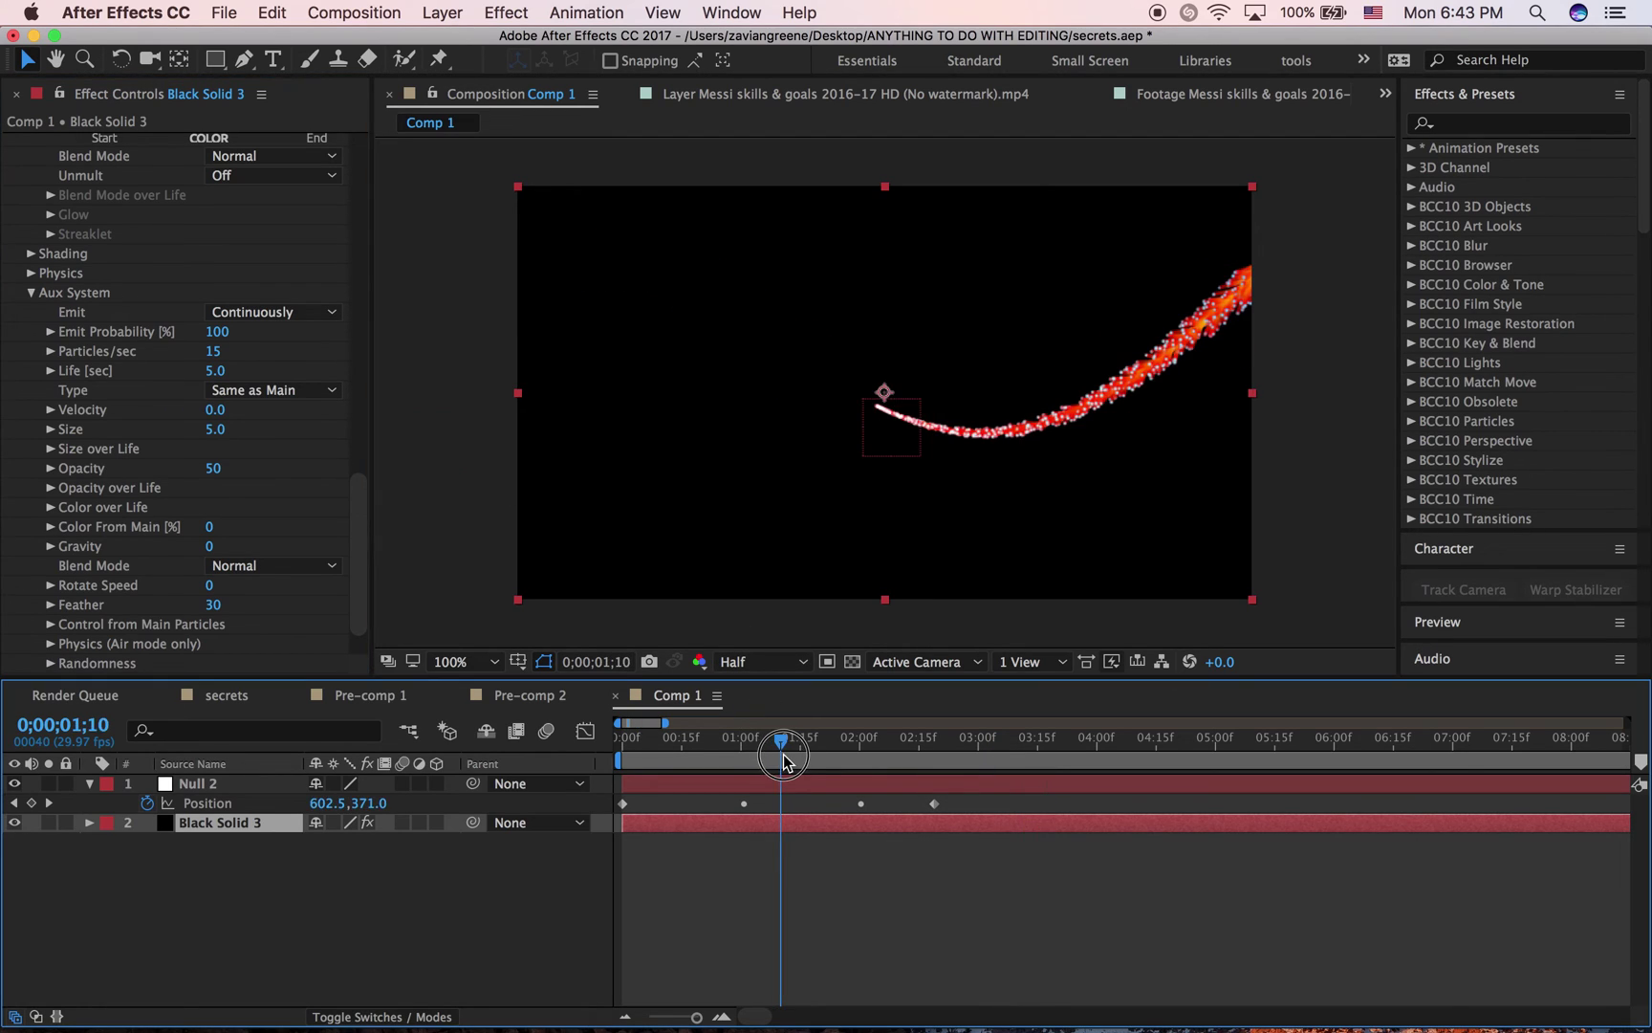
{"action": "left_click_drag", "start_coordinate": [782, 756], "coordinate": [881, 755]}
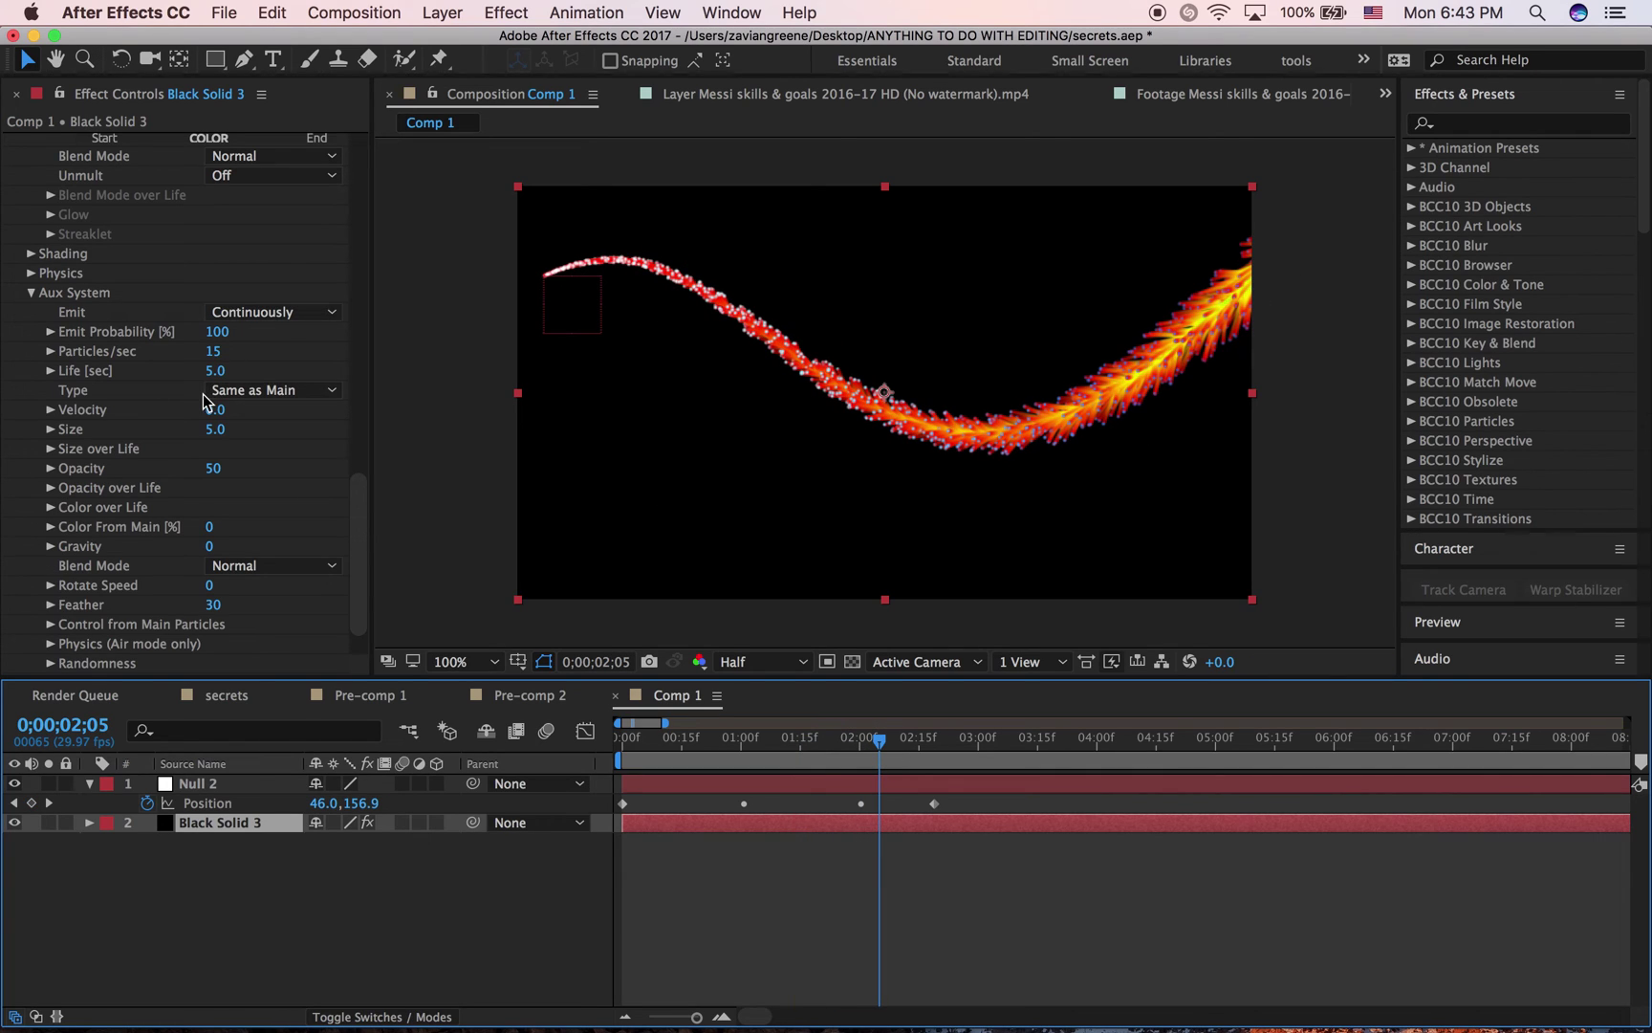
{"action": "left_click", "coordinate": [233, 413]}
{"action": "left_click_drag", "start_coordinate": [232, 413], "coordinate": [363, 405]}
{"action": "key", "text": "super+z"}
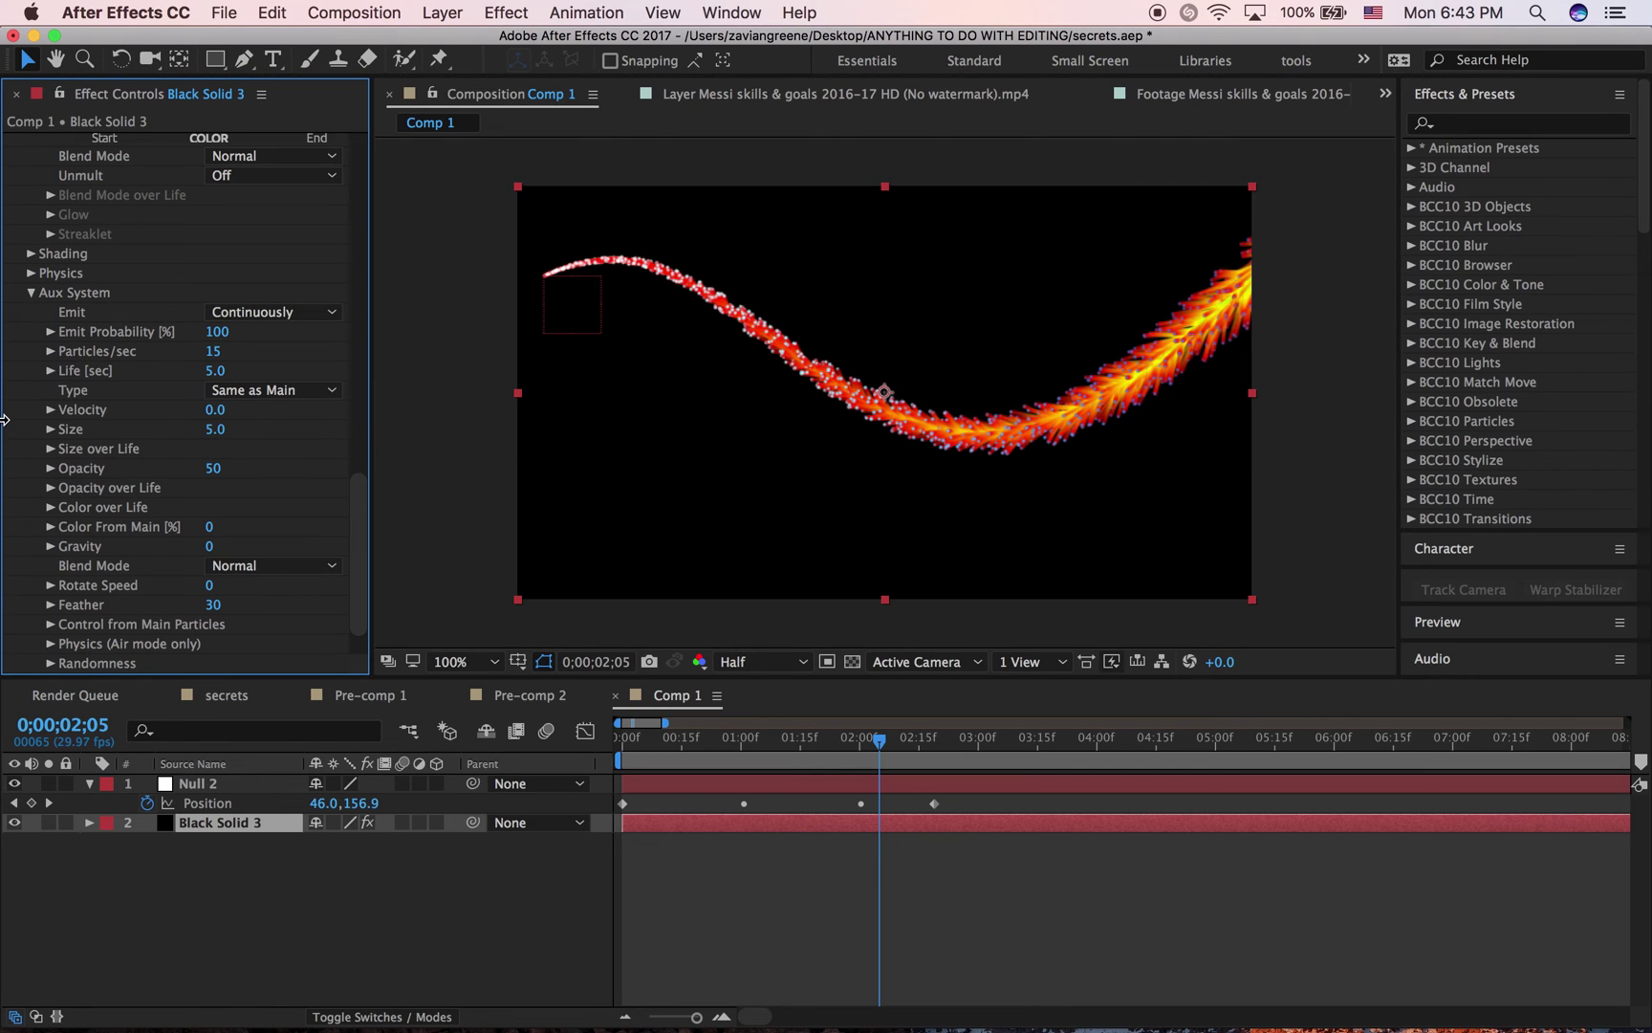
Step: Set the auxiliary Size to 4 after trying 3 and 3.5
{"action": "left_click", "coordinate": [222, 429]}
{"action": "key", "text": "Return"}
{"action": "left_click", "coordinate": [220, 431]}
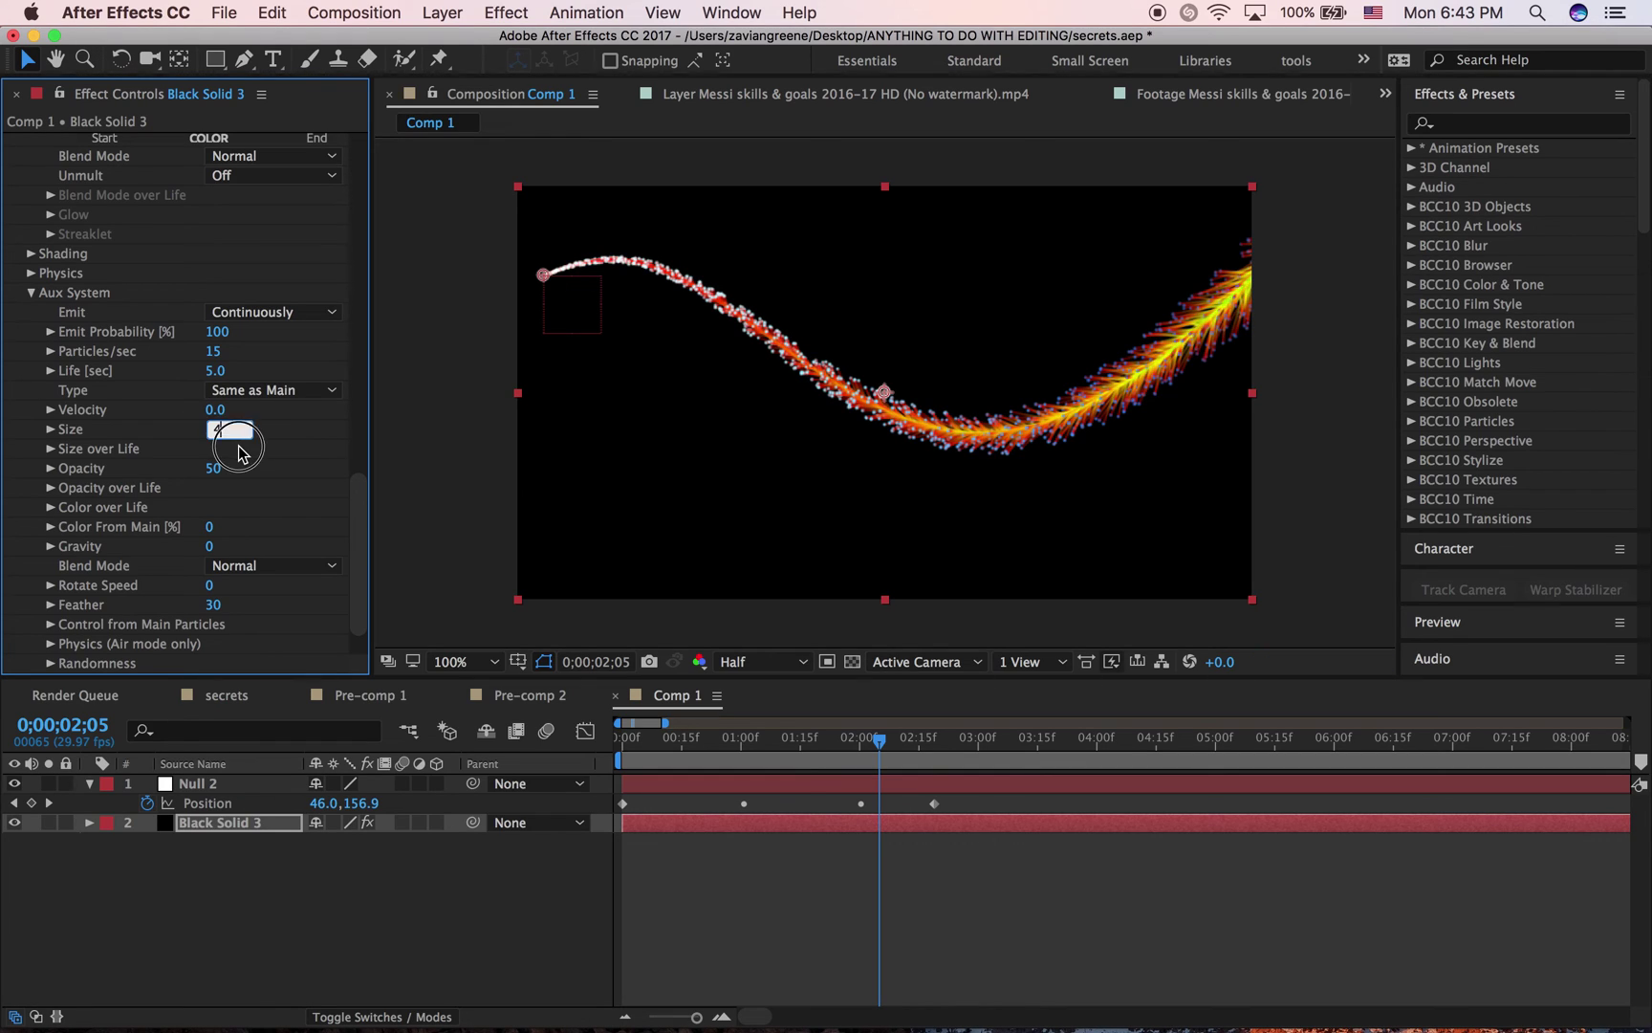
{"action": "type", "text": "4"}
{"action": "key", "text": "Return"}
{"action": "left_click", "coordinate": [218, 431]}
{"action": "type", "text": "3.5"}
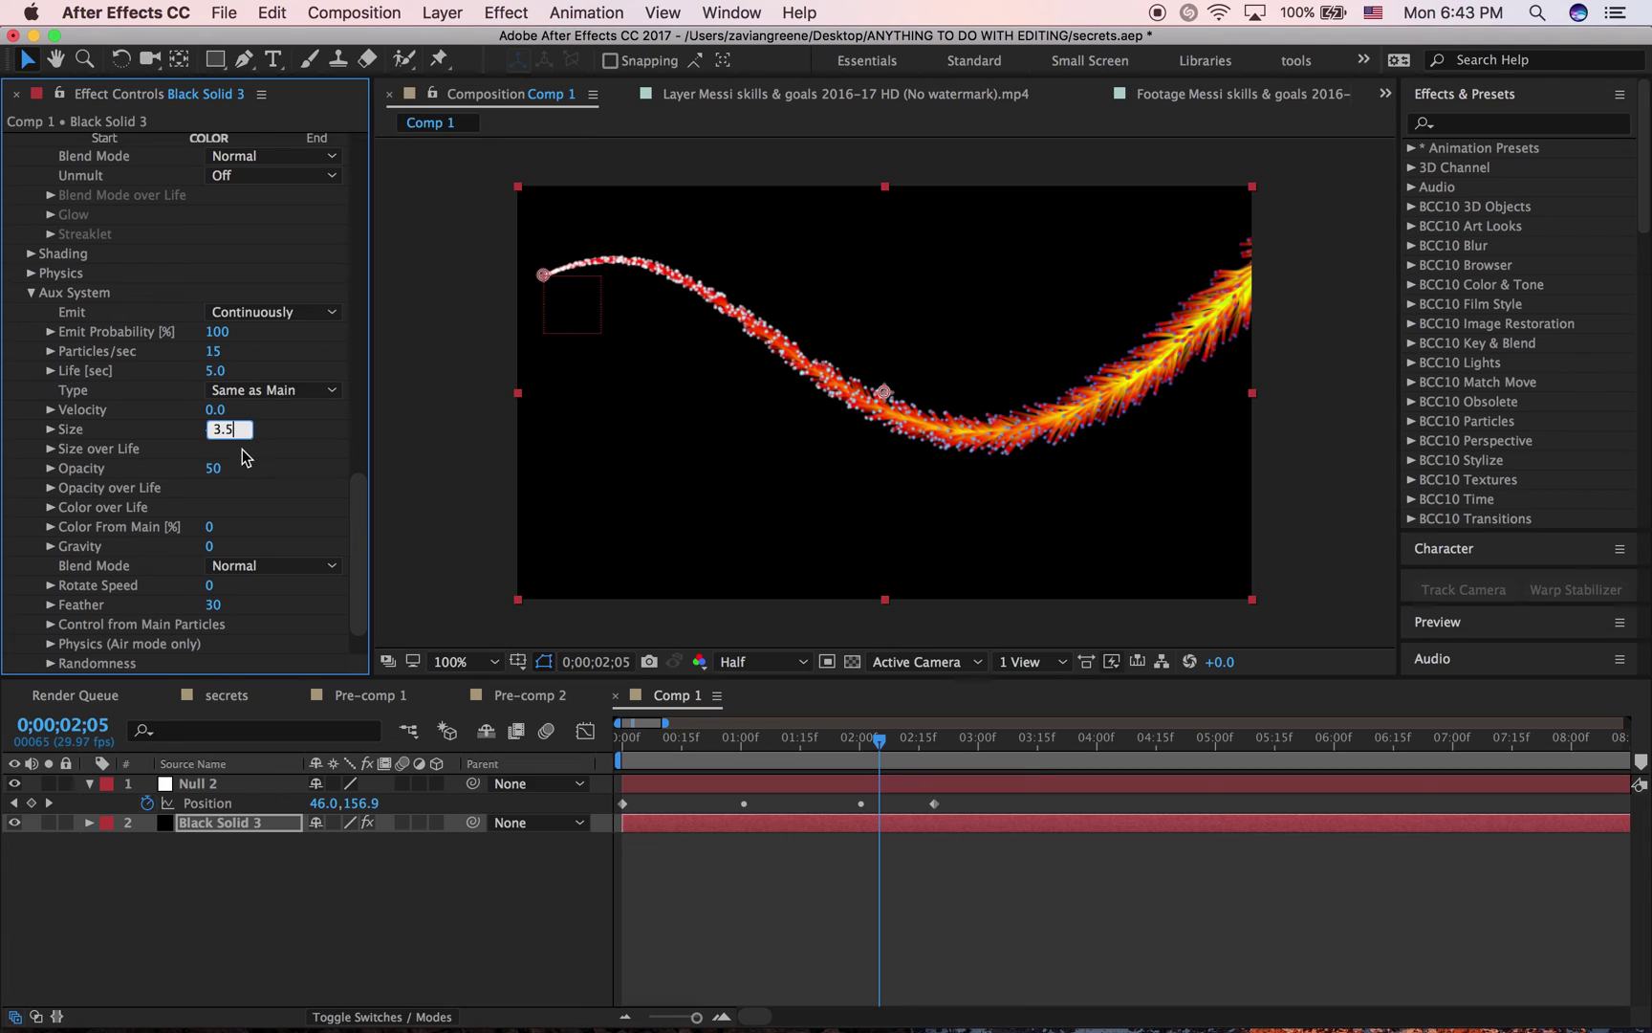
{"action": "key", "text": "Return"}
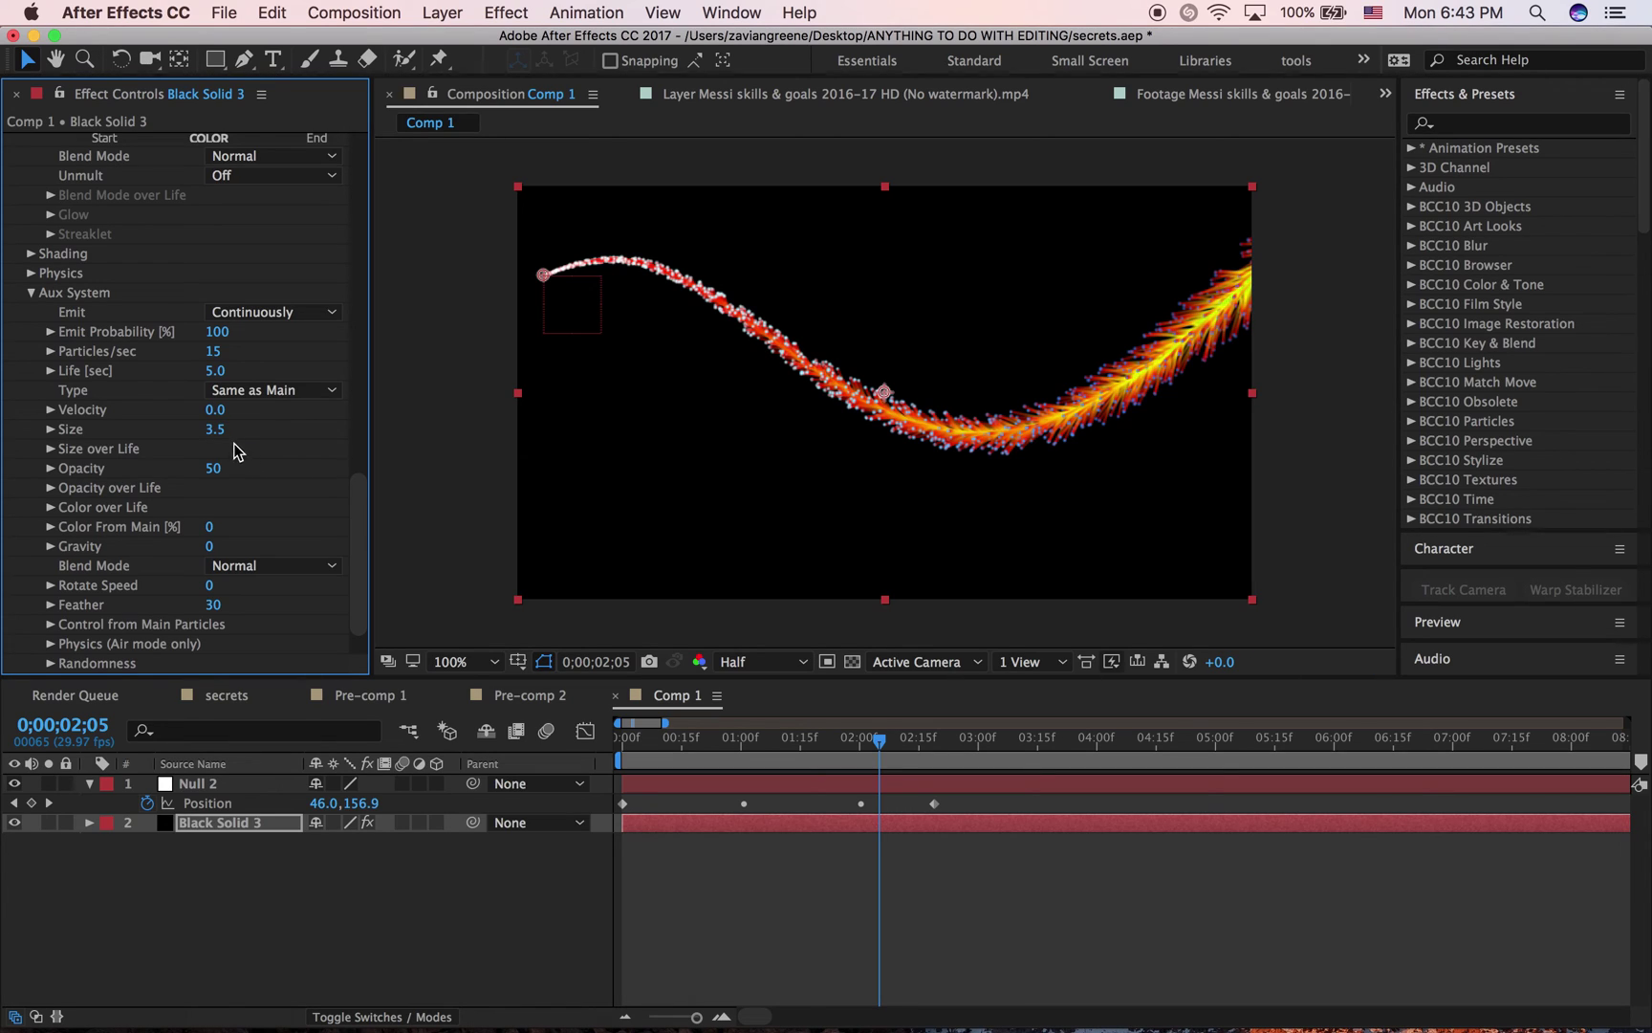
{"action": "type", "text": "4"}
{"action": "key", "text": "Return"}
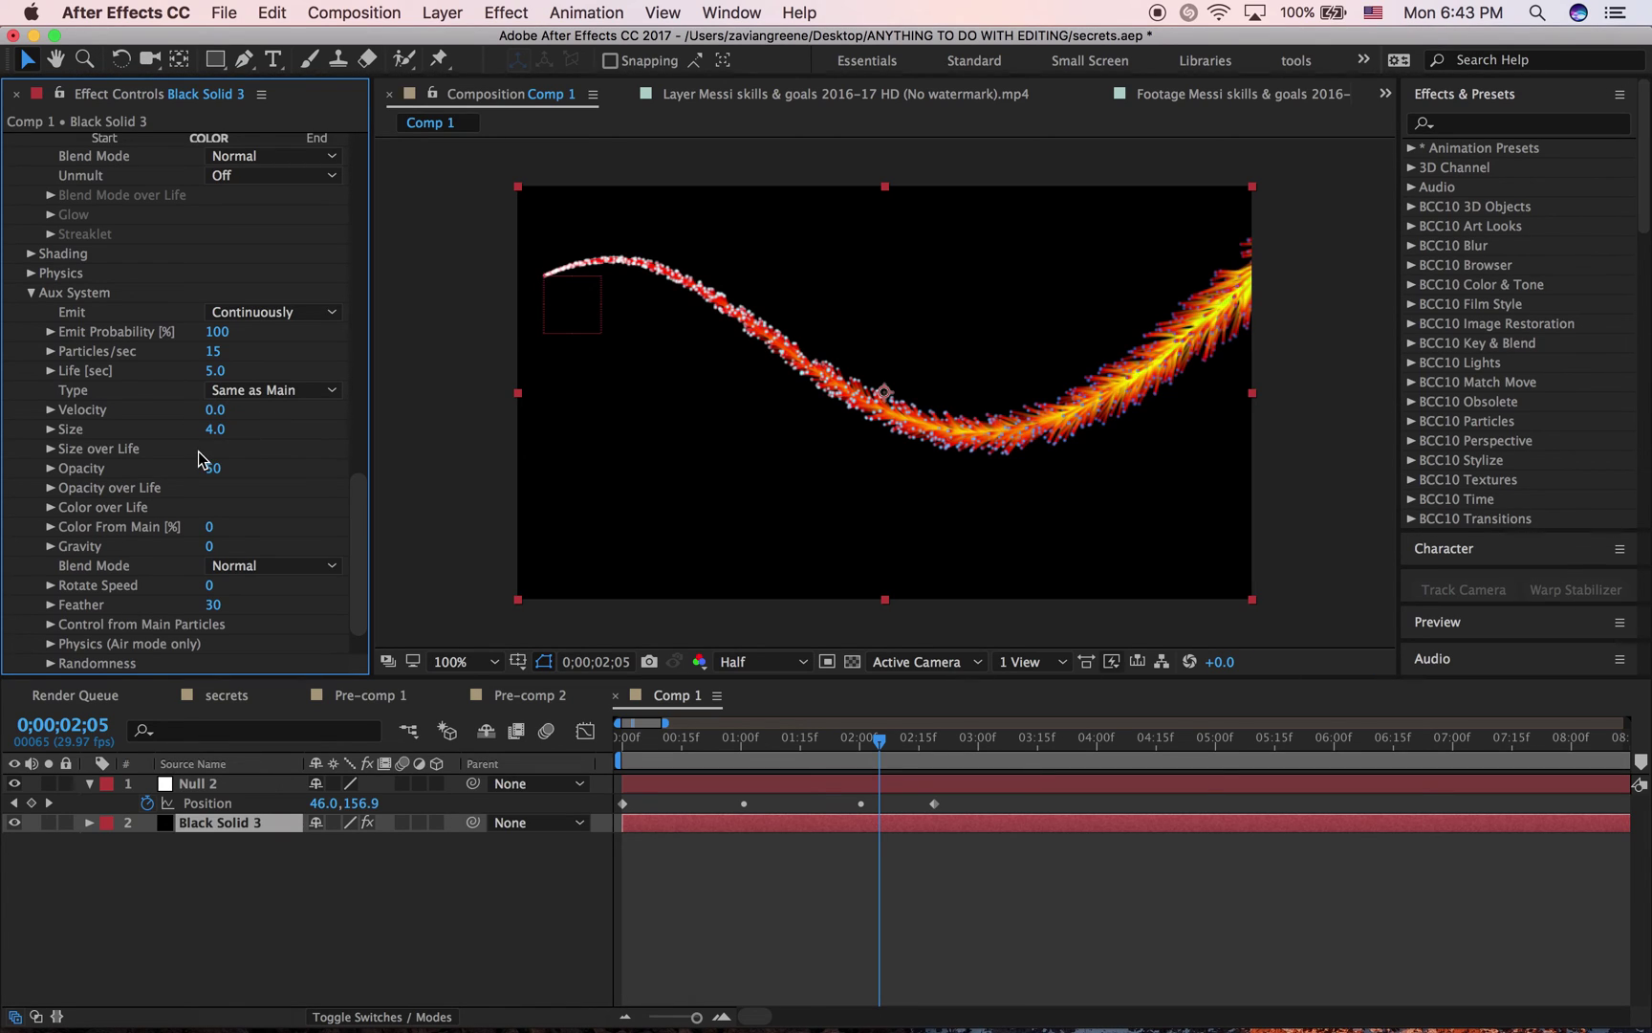
{"action": "scroll", "coordinate": [111, 537], "scroll_direction": "down", "scroll_amount": 2}
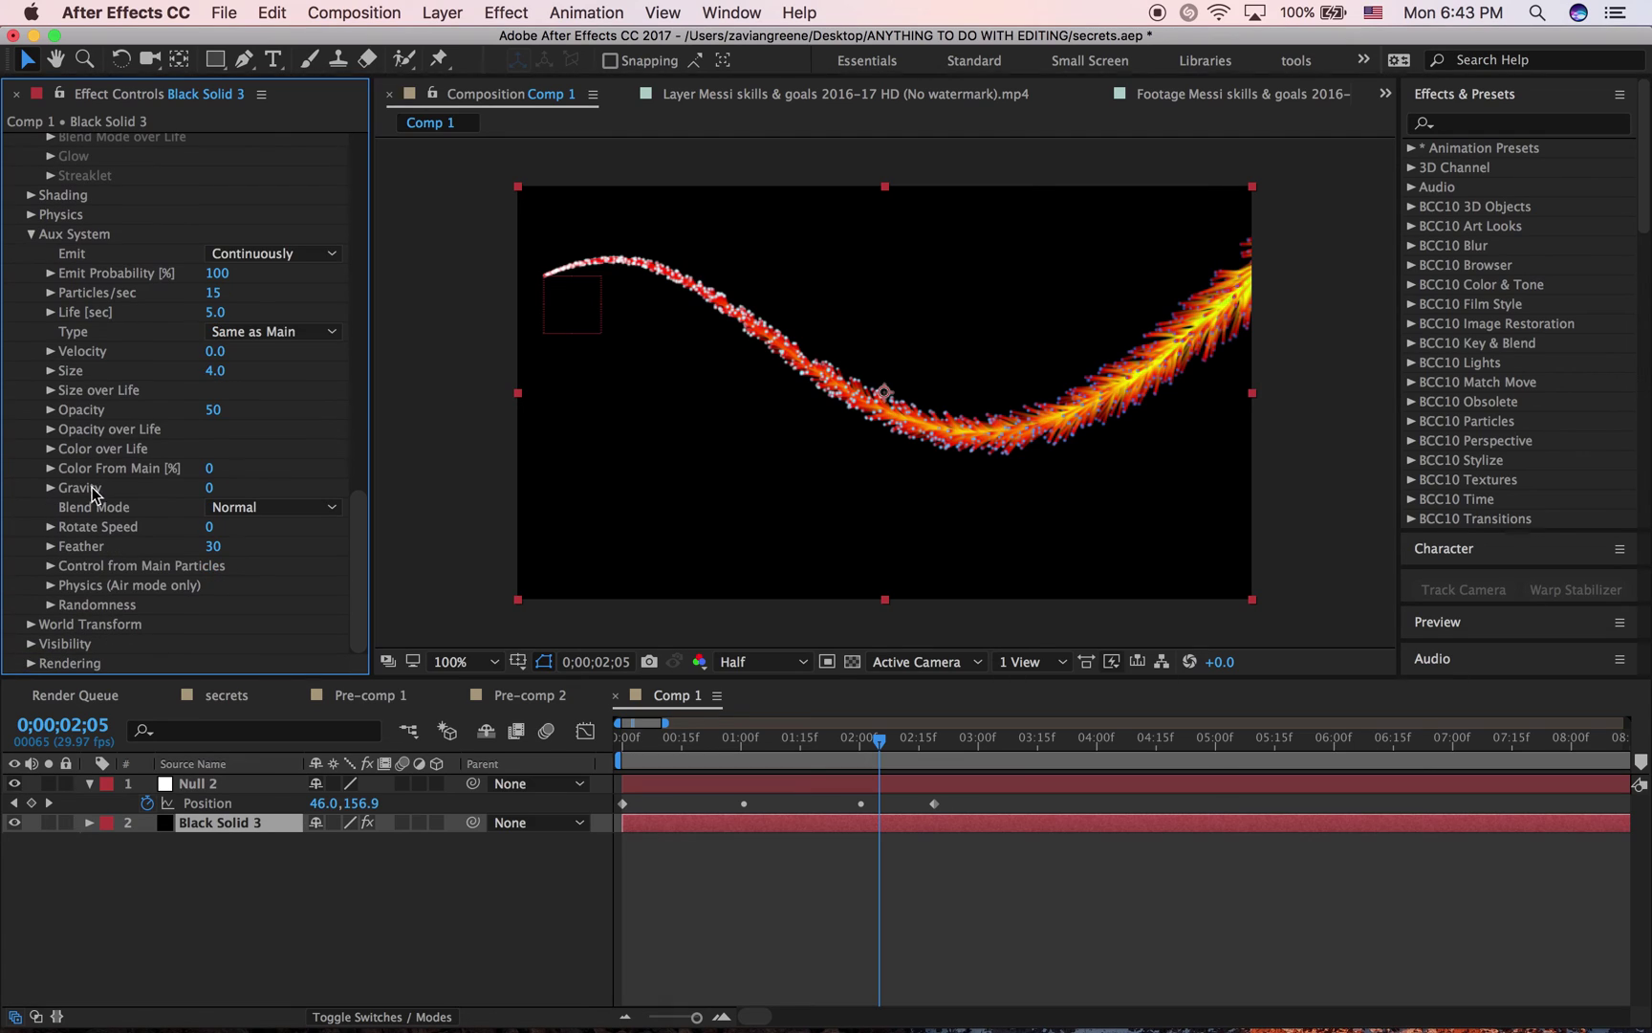
Step: Set aux Color From Main to 98 after 100, reverting a trial Size of 38
{"action": "left_click_drag", "start_coordinate": [204, 471], "coordinate": [1175, 486]}
{"action": "key", "text": "space"}
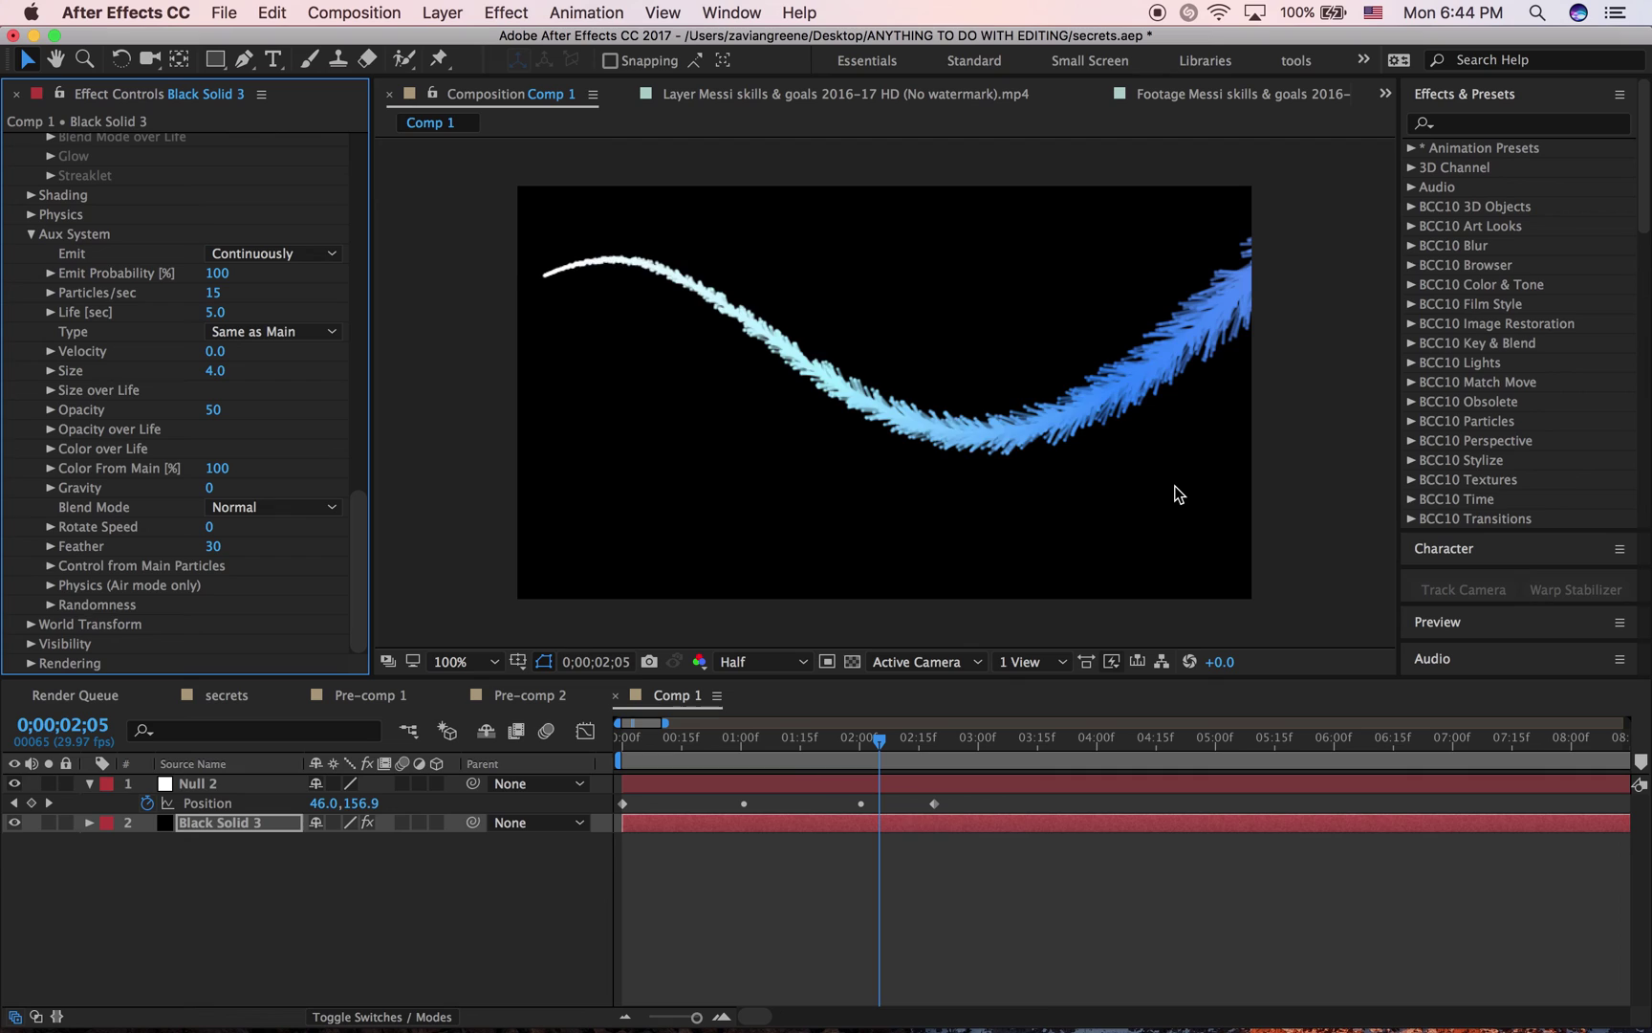
{"action": "left_click_drag", "start_coordinate": [213, 376], "coordinate": [225, 374]}
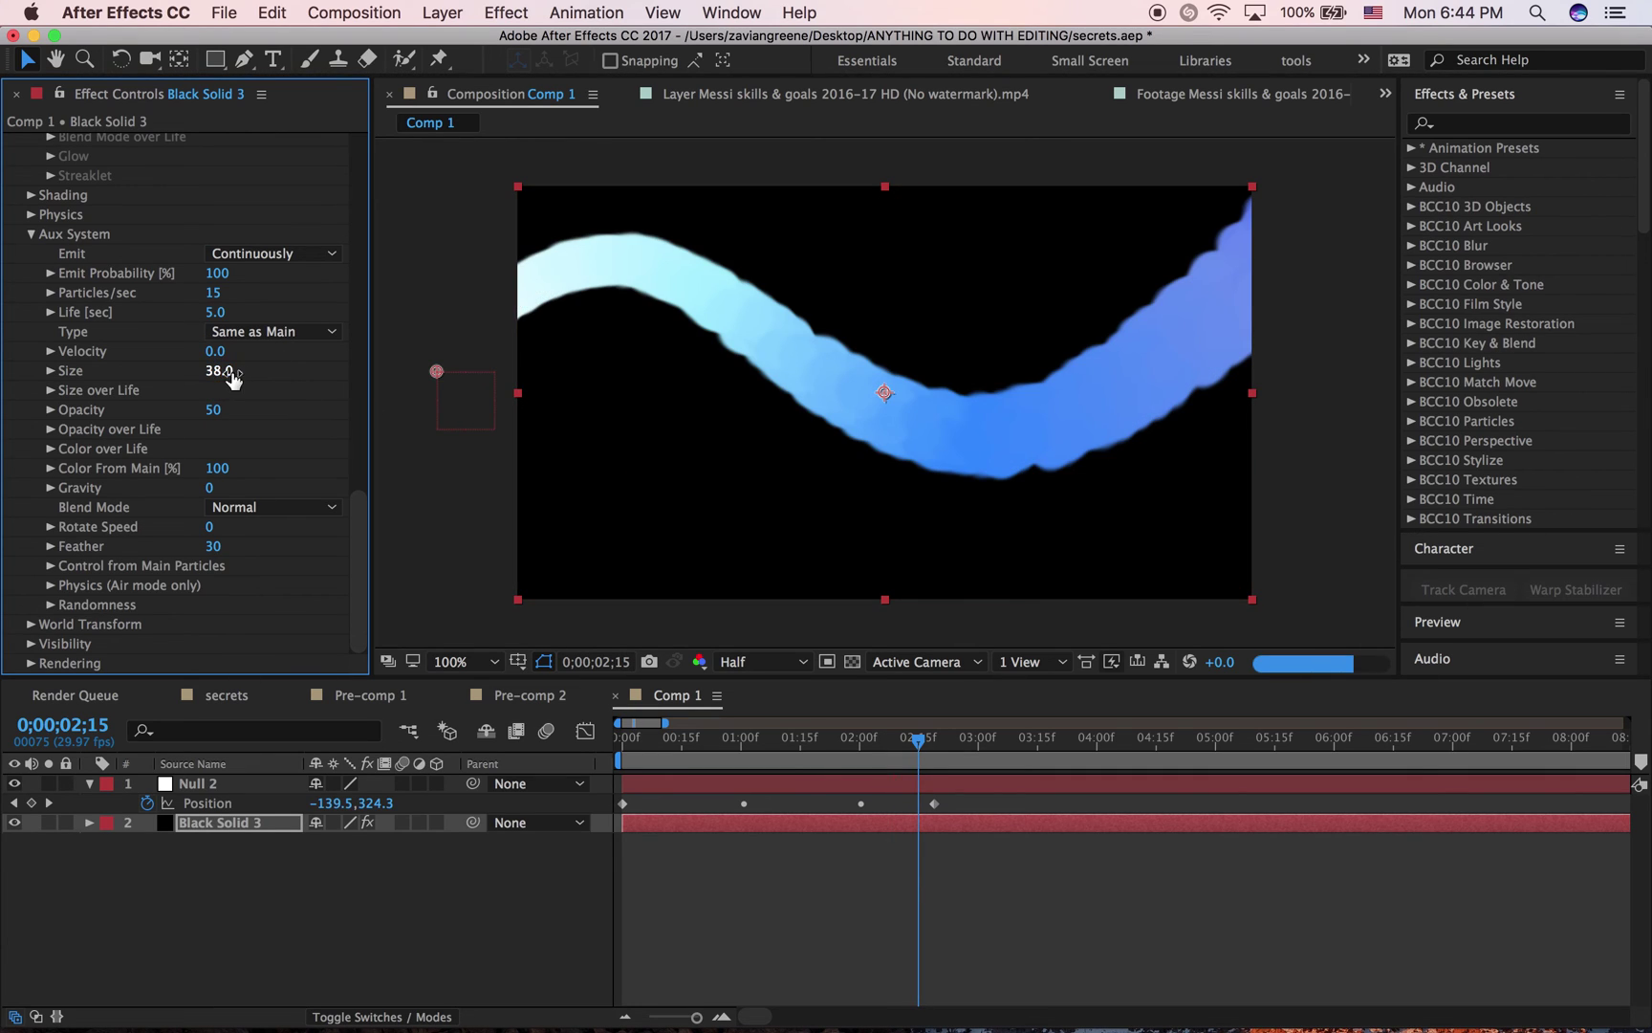
{"action": "left_click", "coordinate": [237, 377]}
{"action": "type", "text": "4"}
{"action": "key", "text": "Return"}
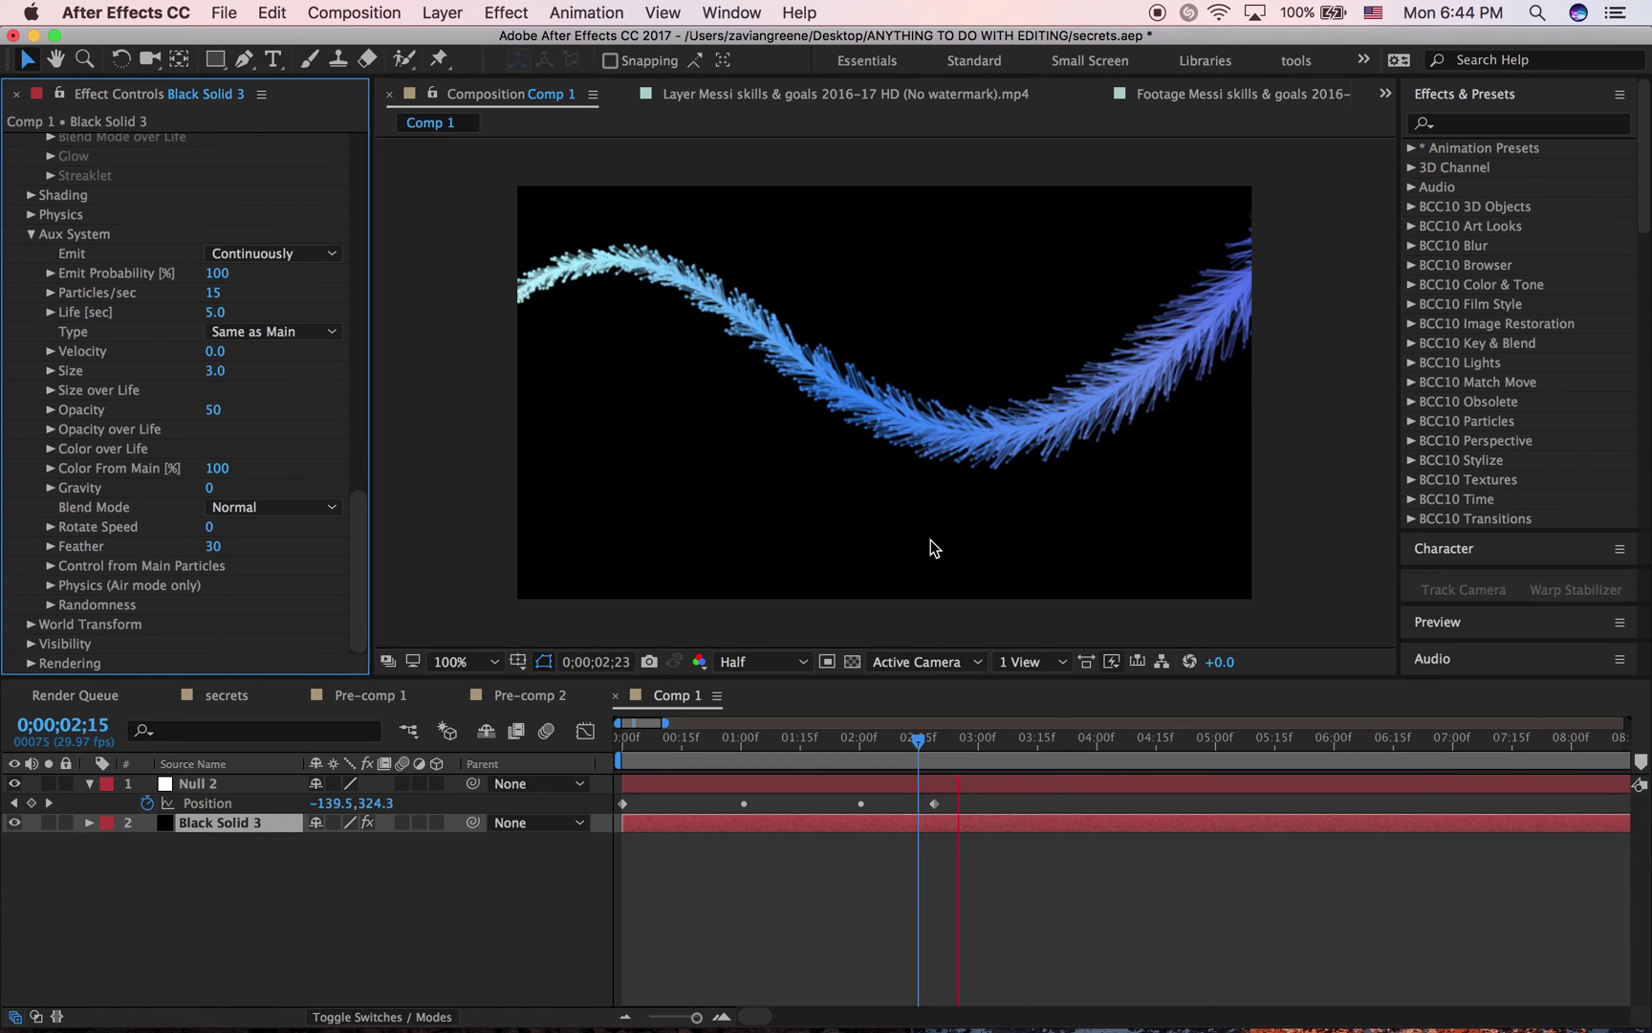
{"action": "left_click_drag", "start_coordinate": [217, 468], "coordinate": [152, 486]}
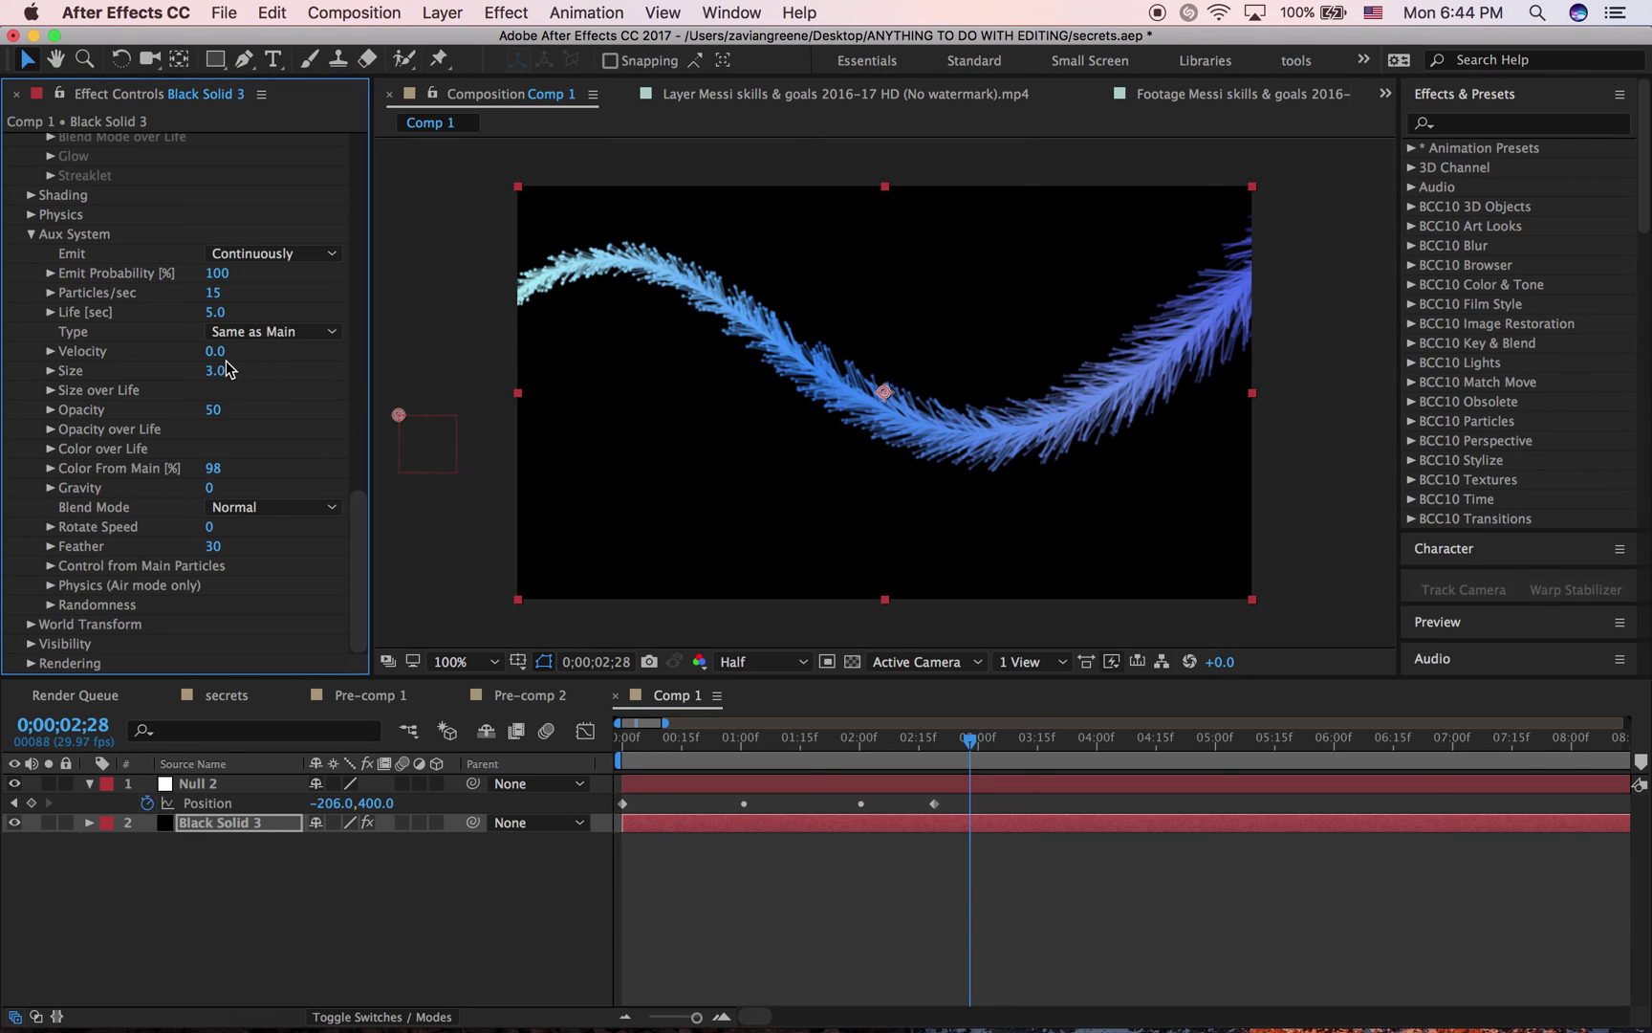
Step: Reset a trial aux Velocity of 45 to 0, undo Emit Off, and set aux Size to 5
{"action": "left_click_drag", "start_coordinate": [216, 351], "coordinate": [267, 355]}
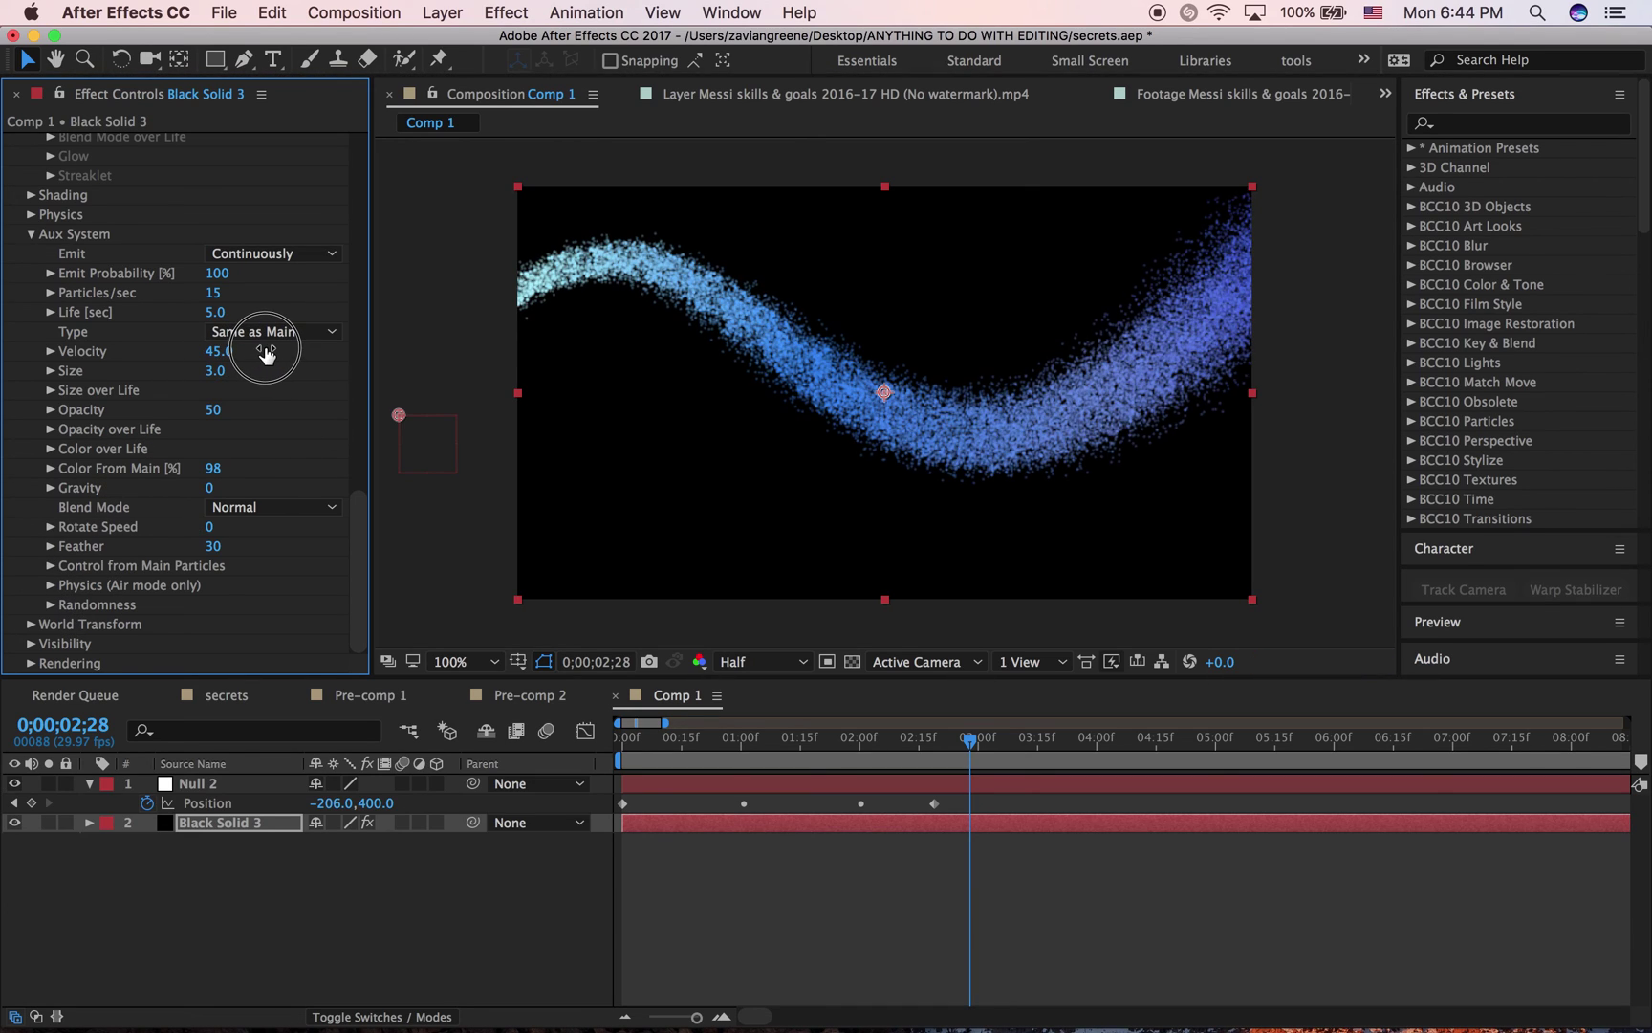
{"action": "left_click", "coordinate": [264, 349]}
{"action": "type", "text": "0"}
{"action": "key", "text": "Return"}
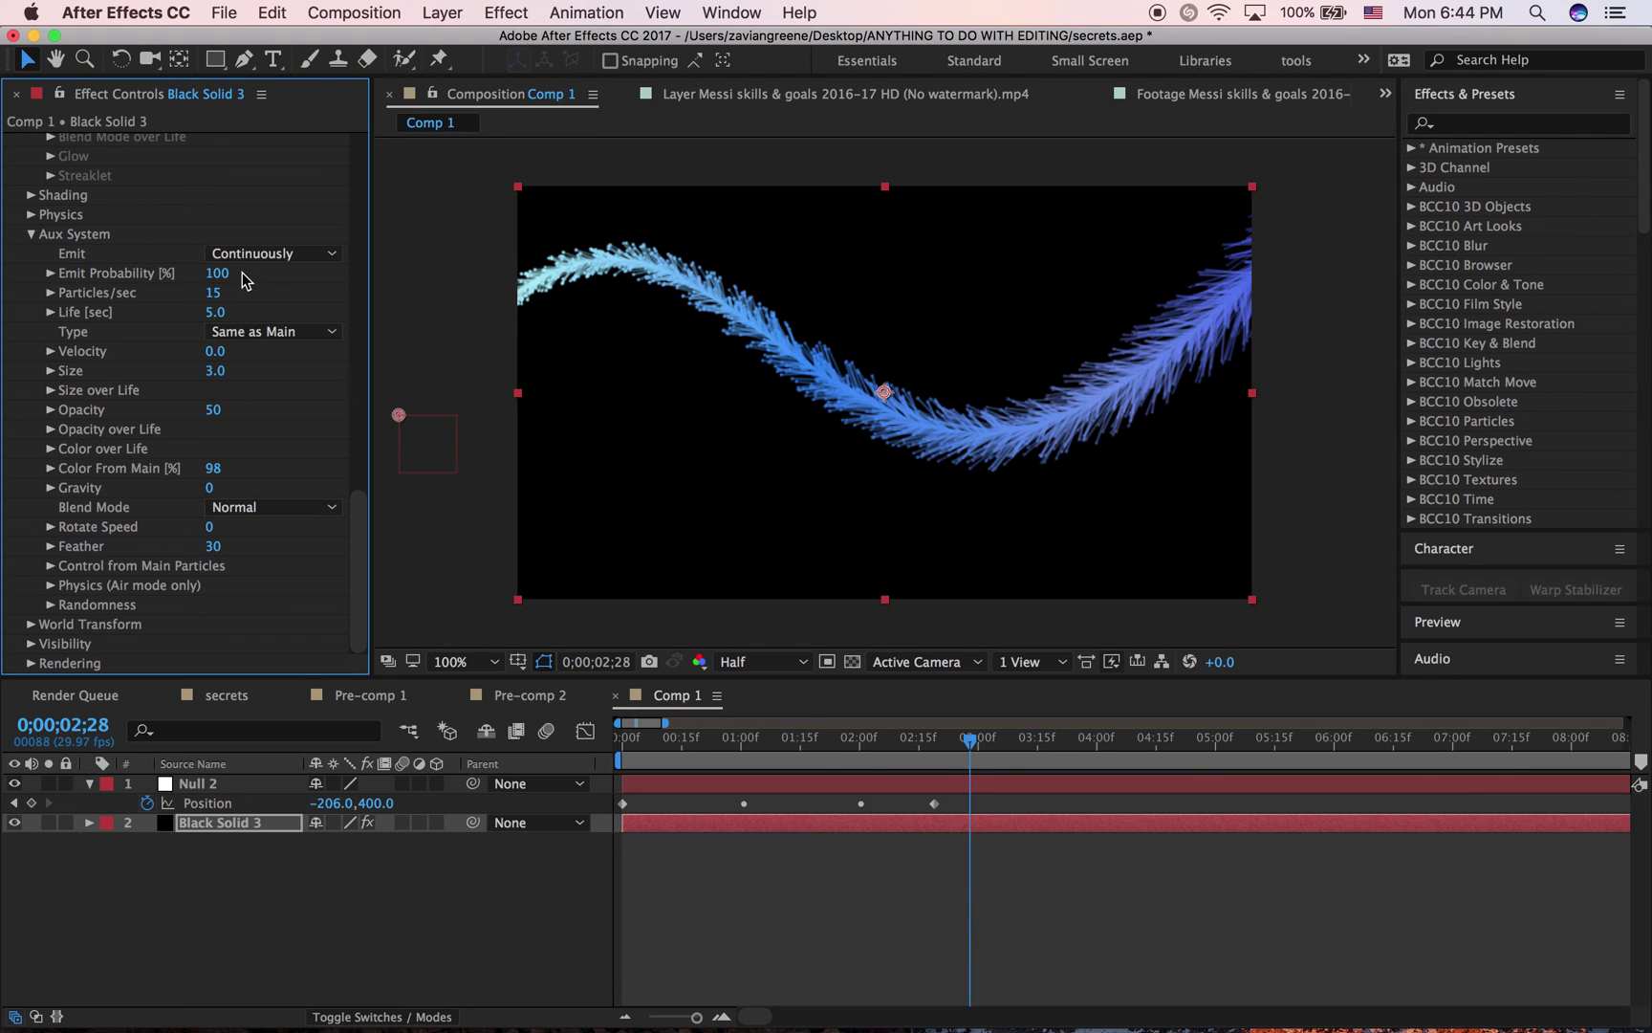
{"action": "left_click", "coordinate": [250, 254]}
{"action": "left_click", "coordinate": [260, 275]}
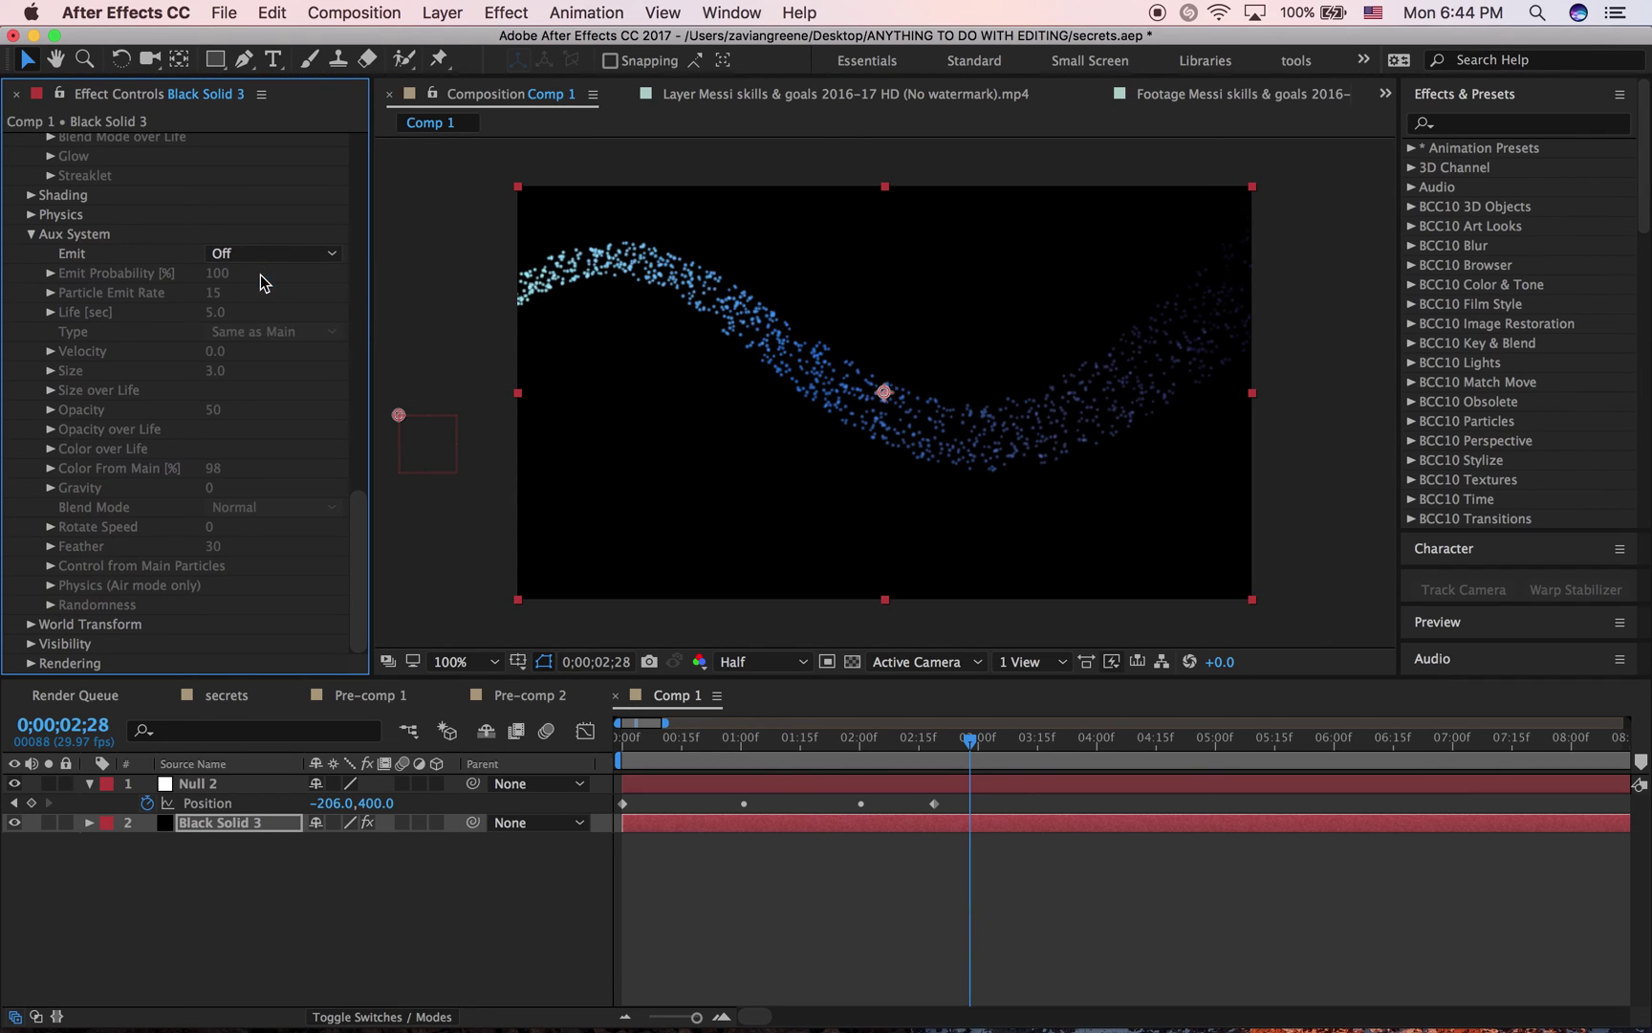
{"action": "key", "text": "super+z"}
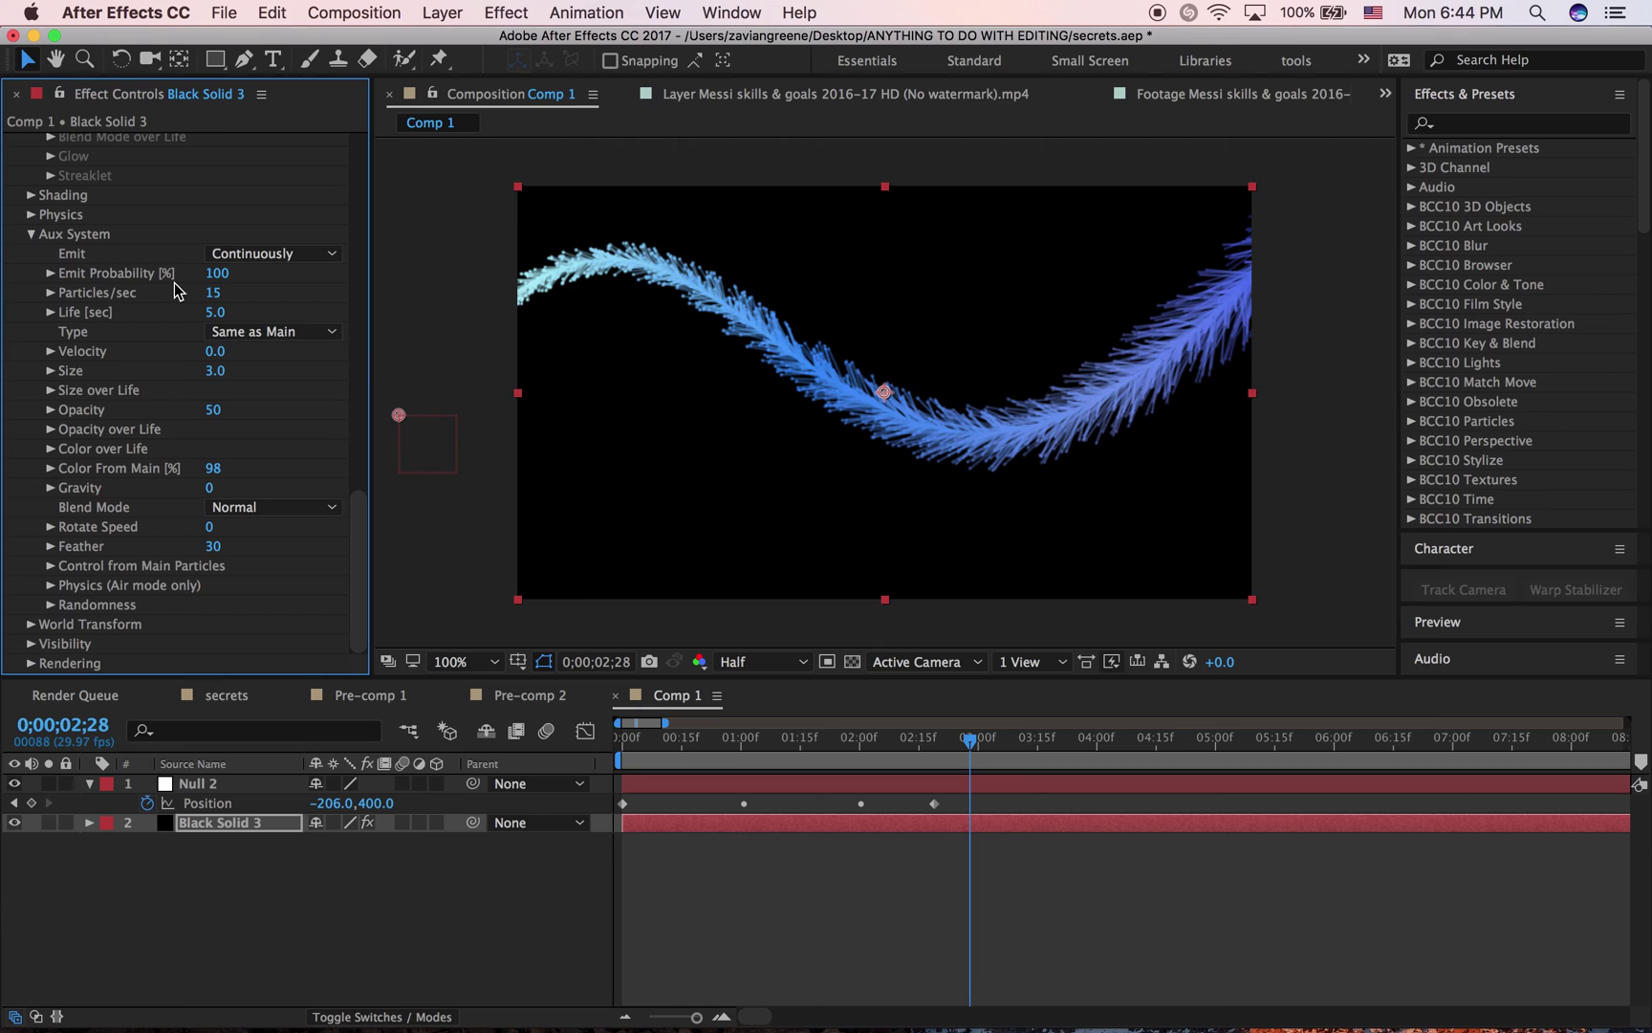
{"action": "left_click", "coordinate": [215, 371]}
{"action": "type", "text": "5"}
{"action": "key", "text": "Return"}
{"action": "scroll", "coordinate": [237, 382], "scroll_direction": "up", "scroll_amount": 15}
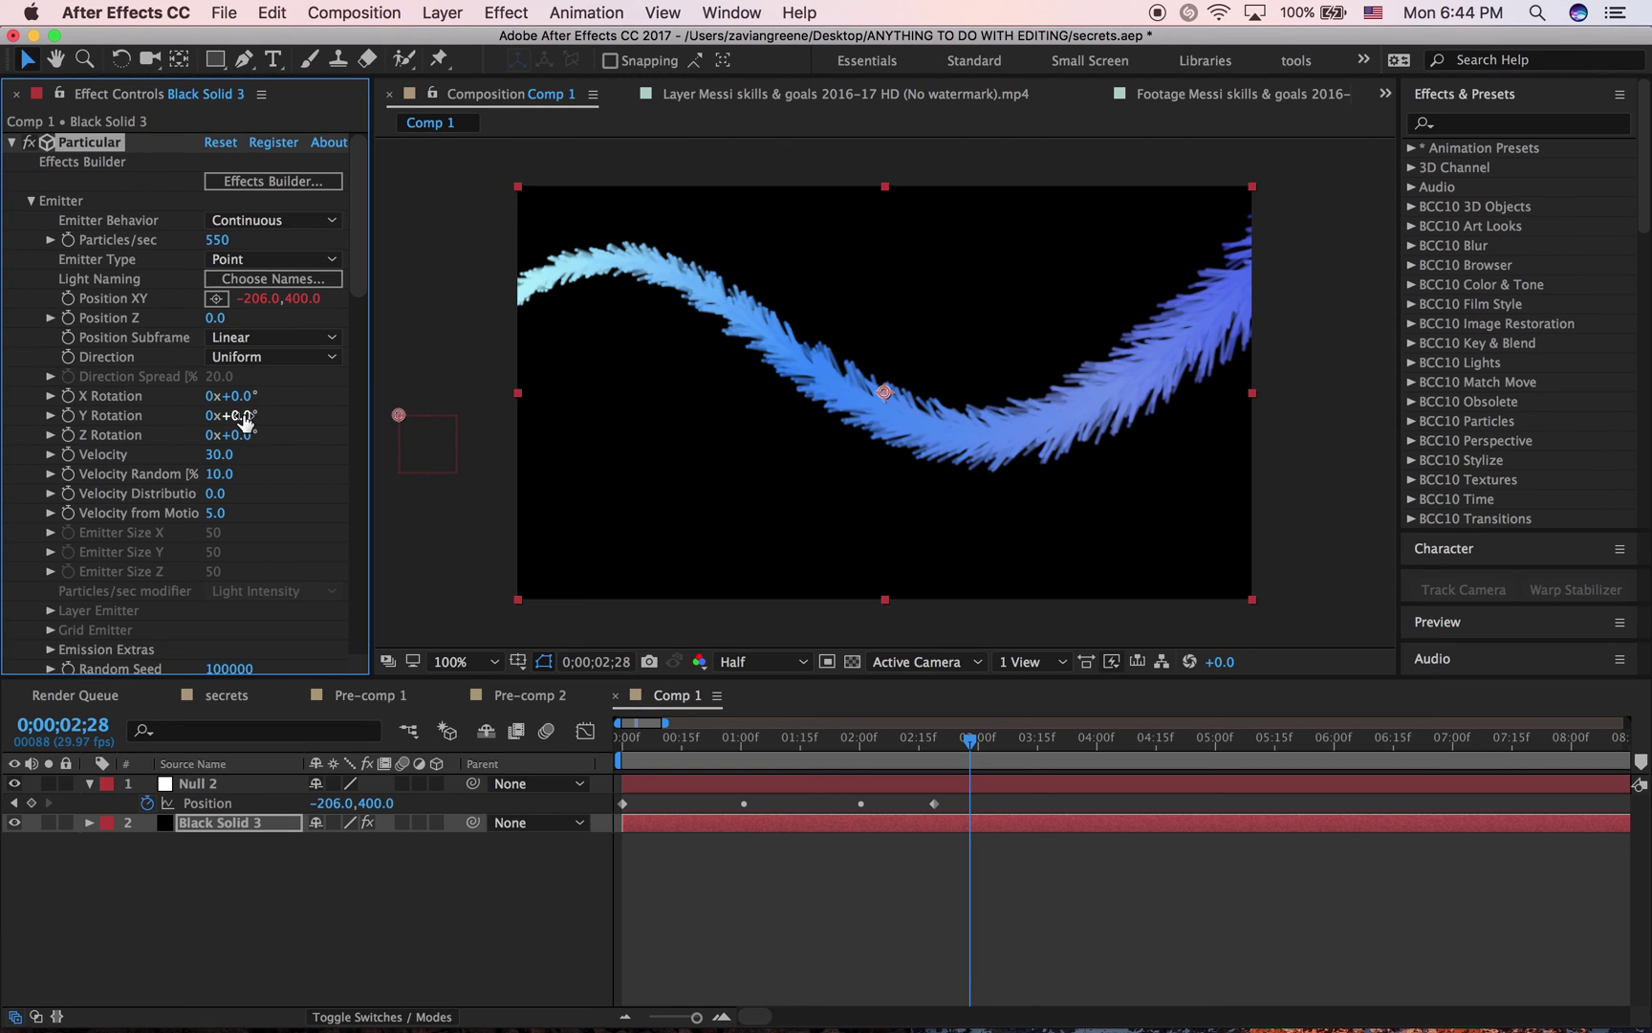
{"action": "scroll", "coordinate": [245, 422], "scroll_direction": "down", "scroll_amount": 1}
{"action": "scroll", "coordinate": [241, 411], "scroll_direction": "up", "scroll_amount": 1}
{"action": "scroll", "coordinate": [185, 414], "scroll_direction": "down", "scroll_amount": 3}
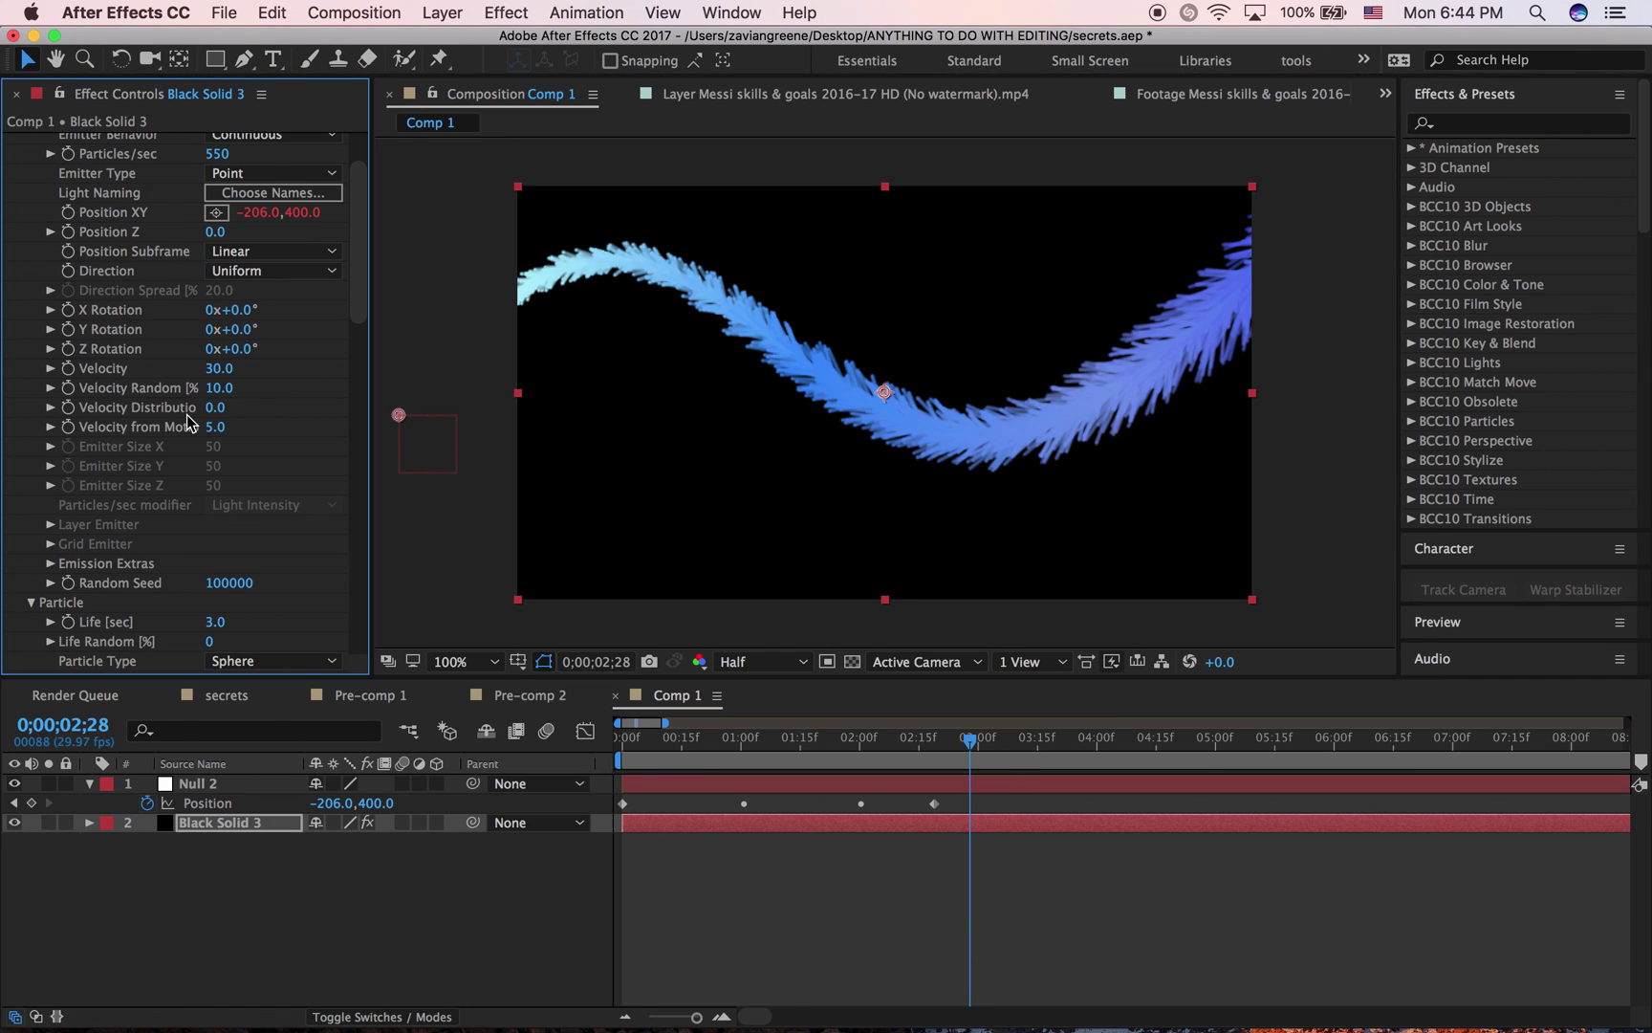
{"action": "scroll", "coordinate": [186, 415], "scroll_direction": "down", "scroll_amount": 15}
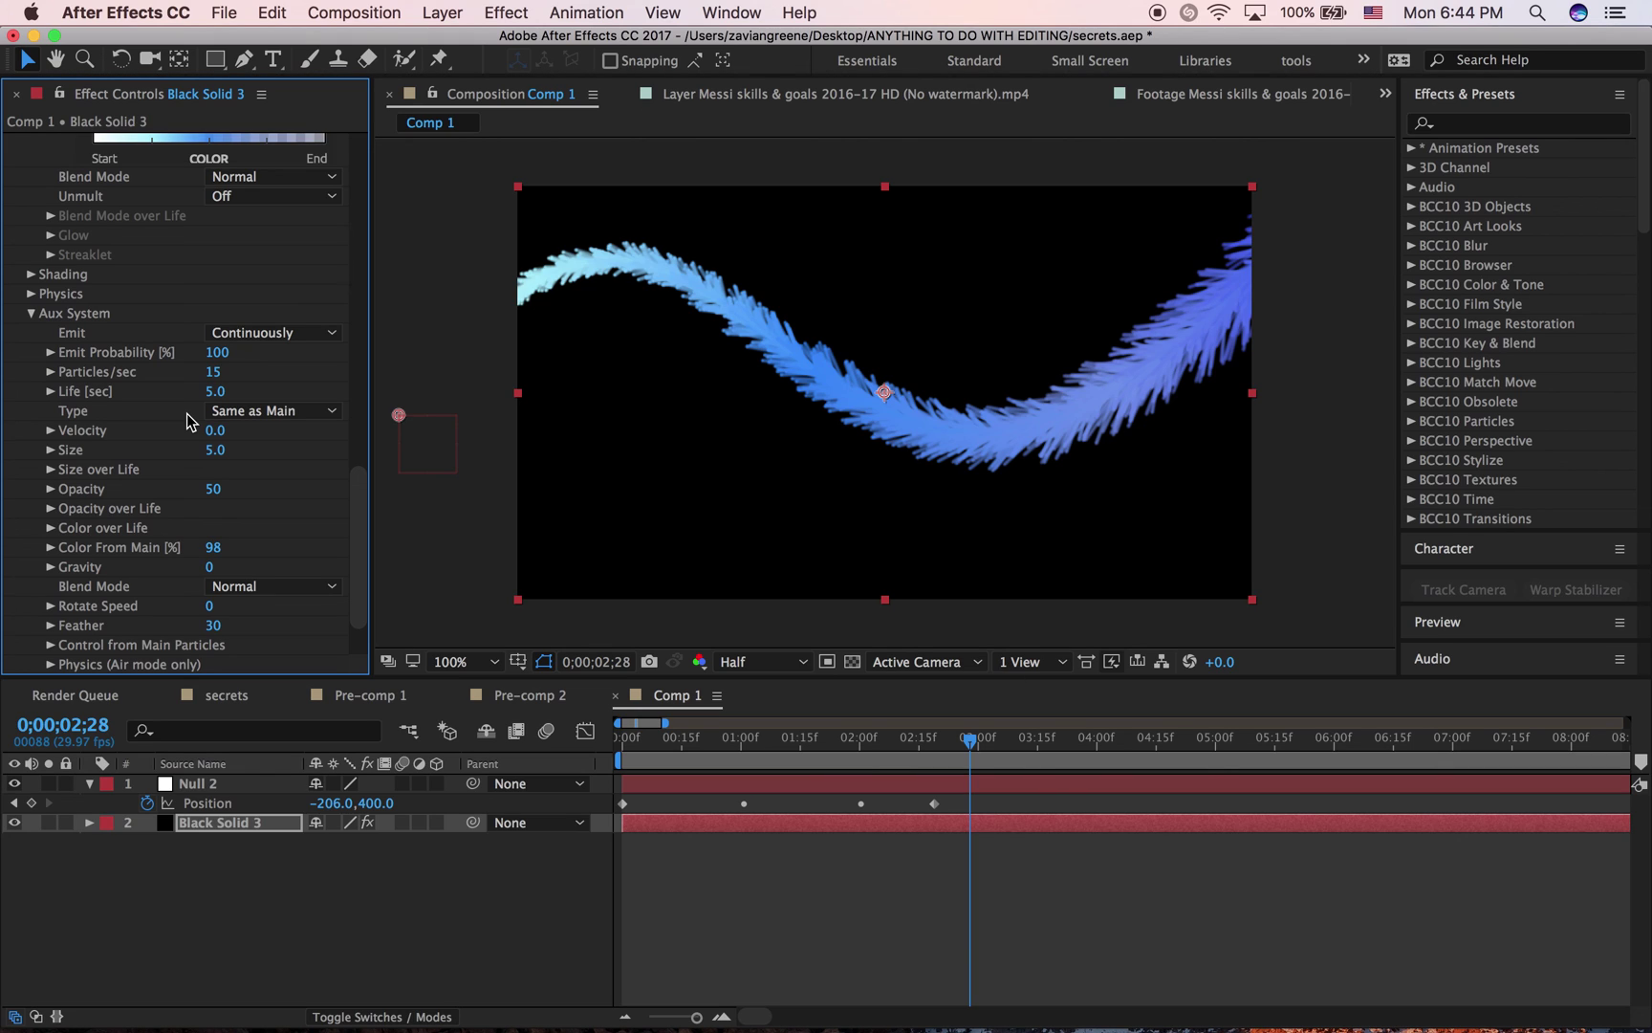
{"action": "scroll", "coordinate": [185, 413], "scroll_direction": "up", "scroll_amount": 12}
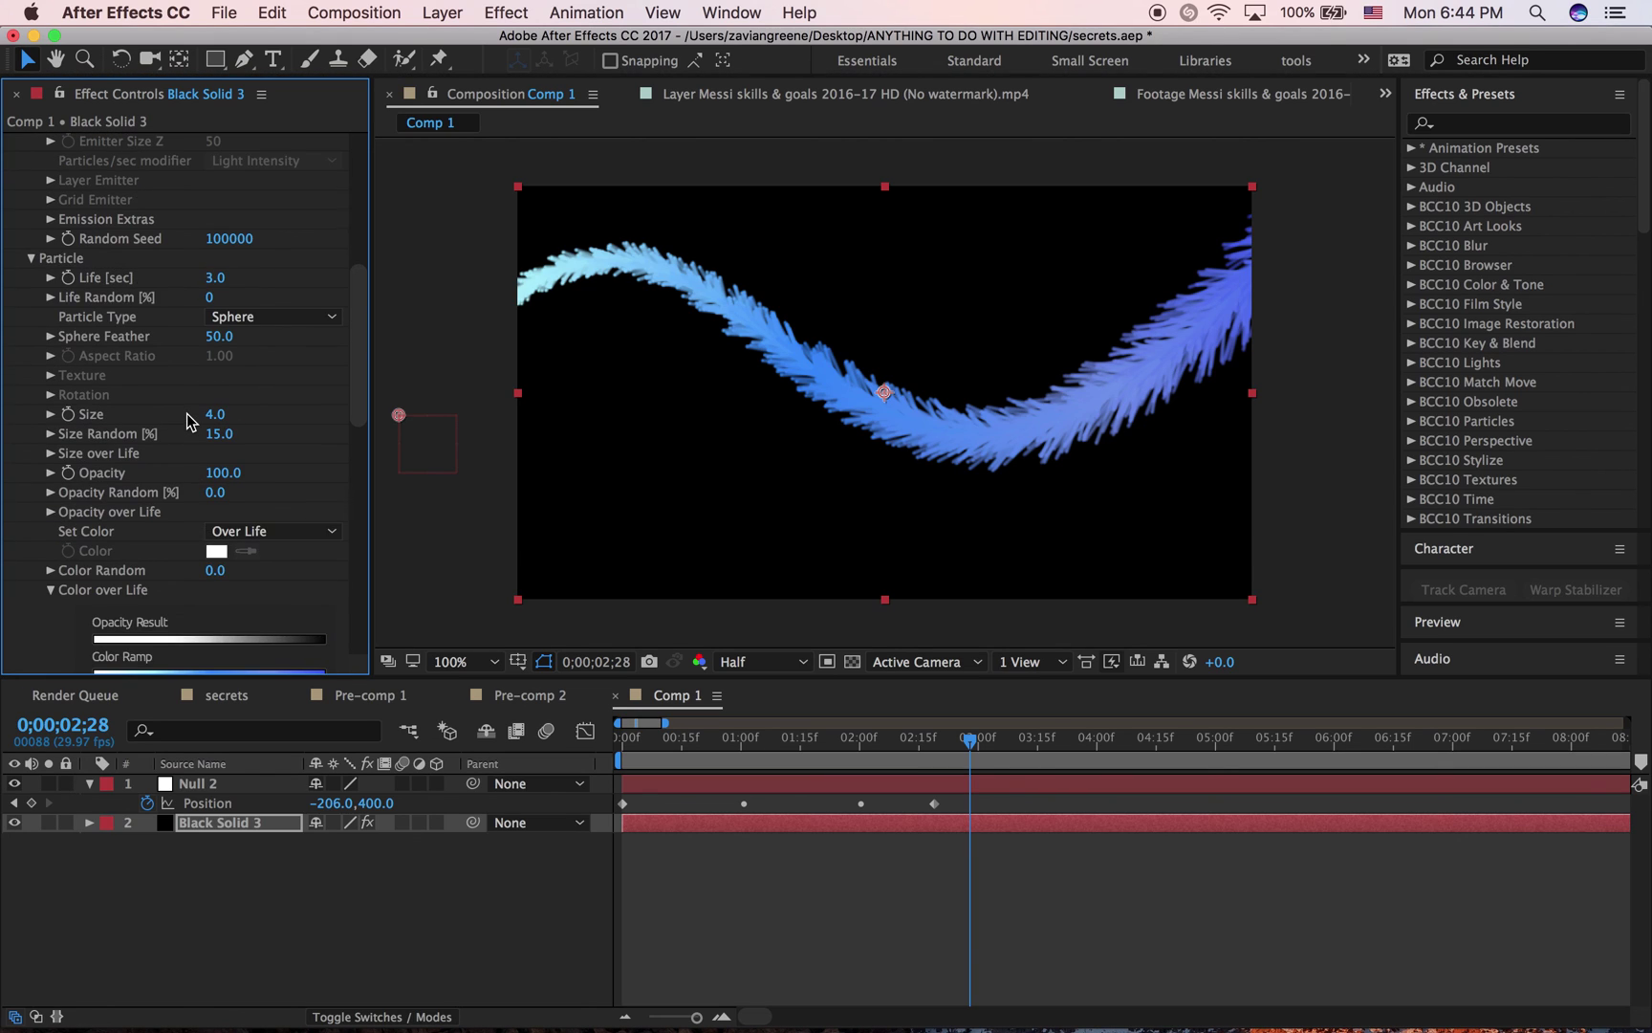
{"action": "scroll", "coordinate": [186, 414], "scroll_direction": "up", "scroll_amount": 4}
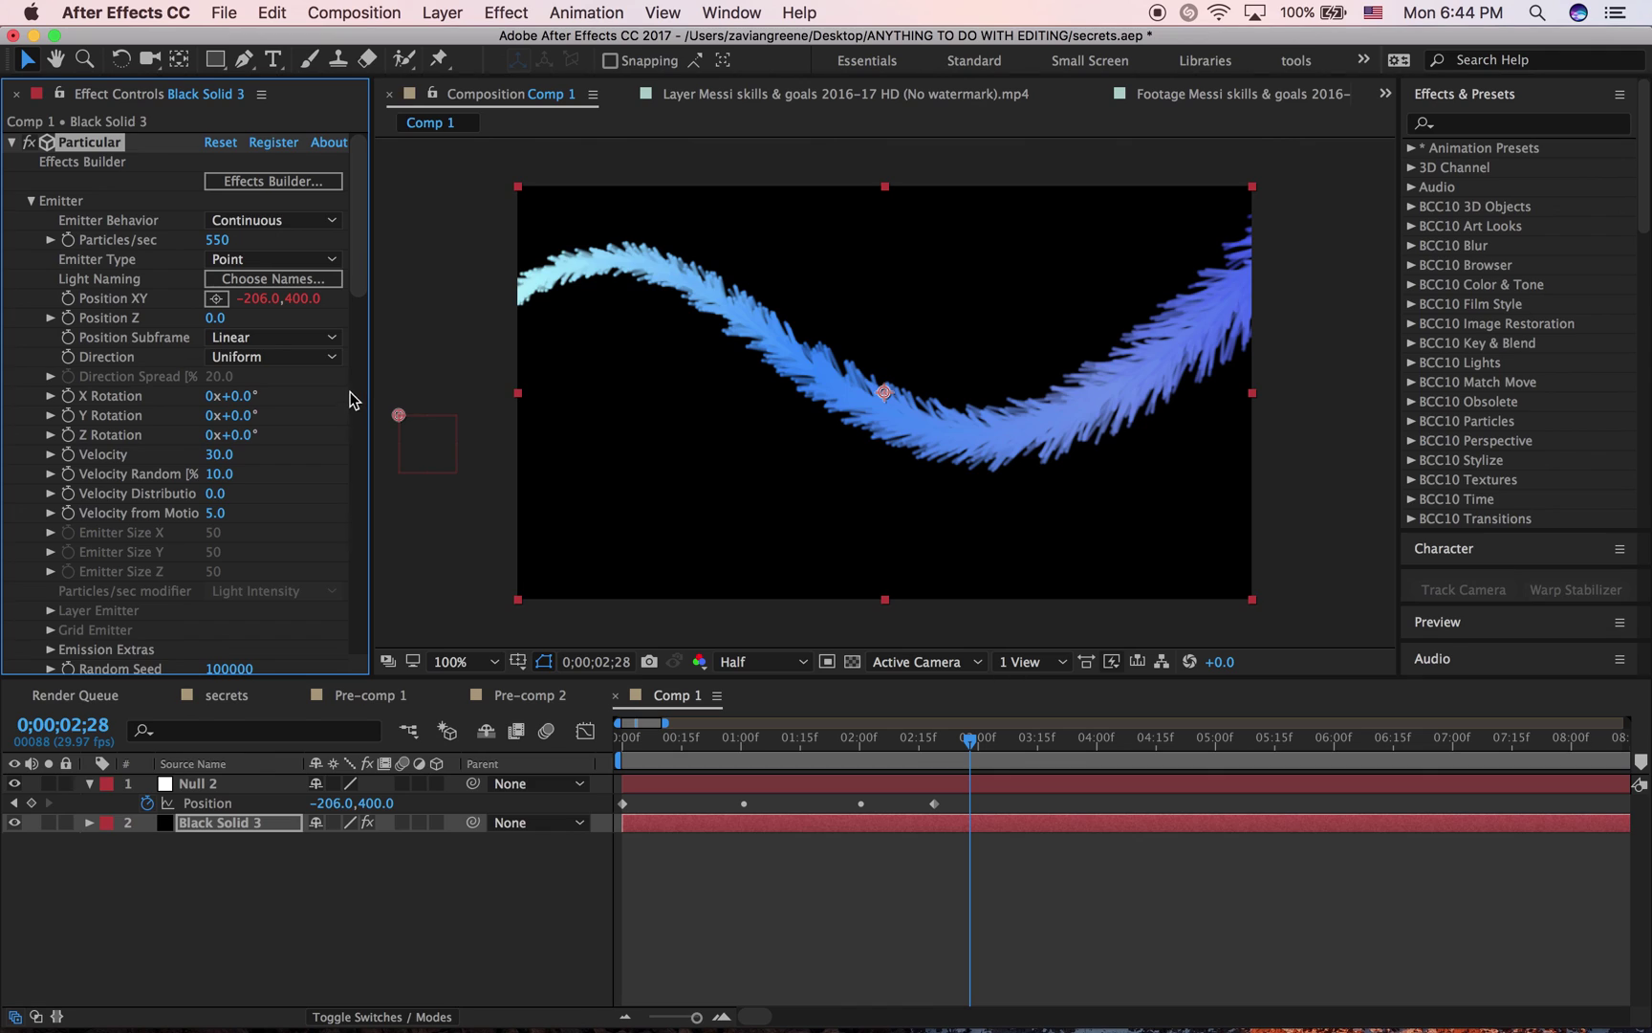